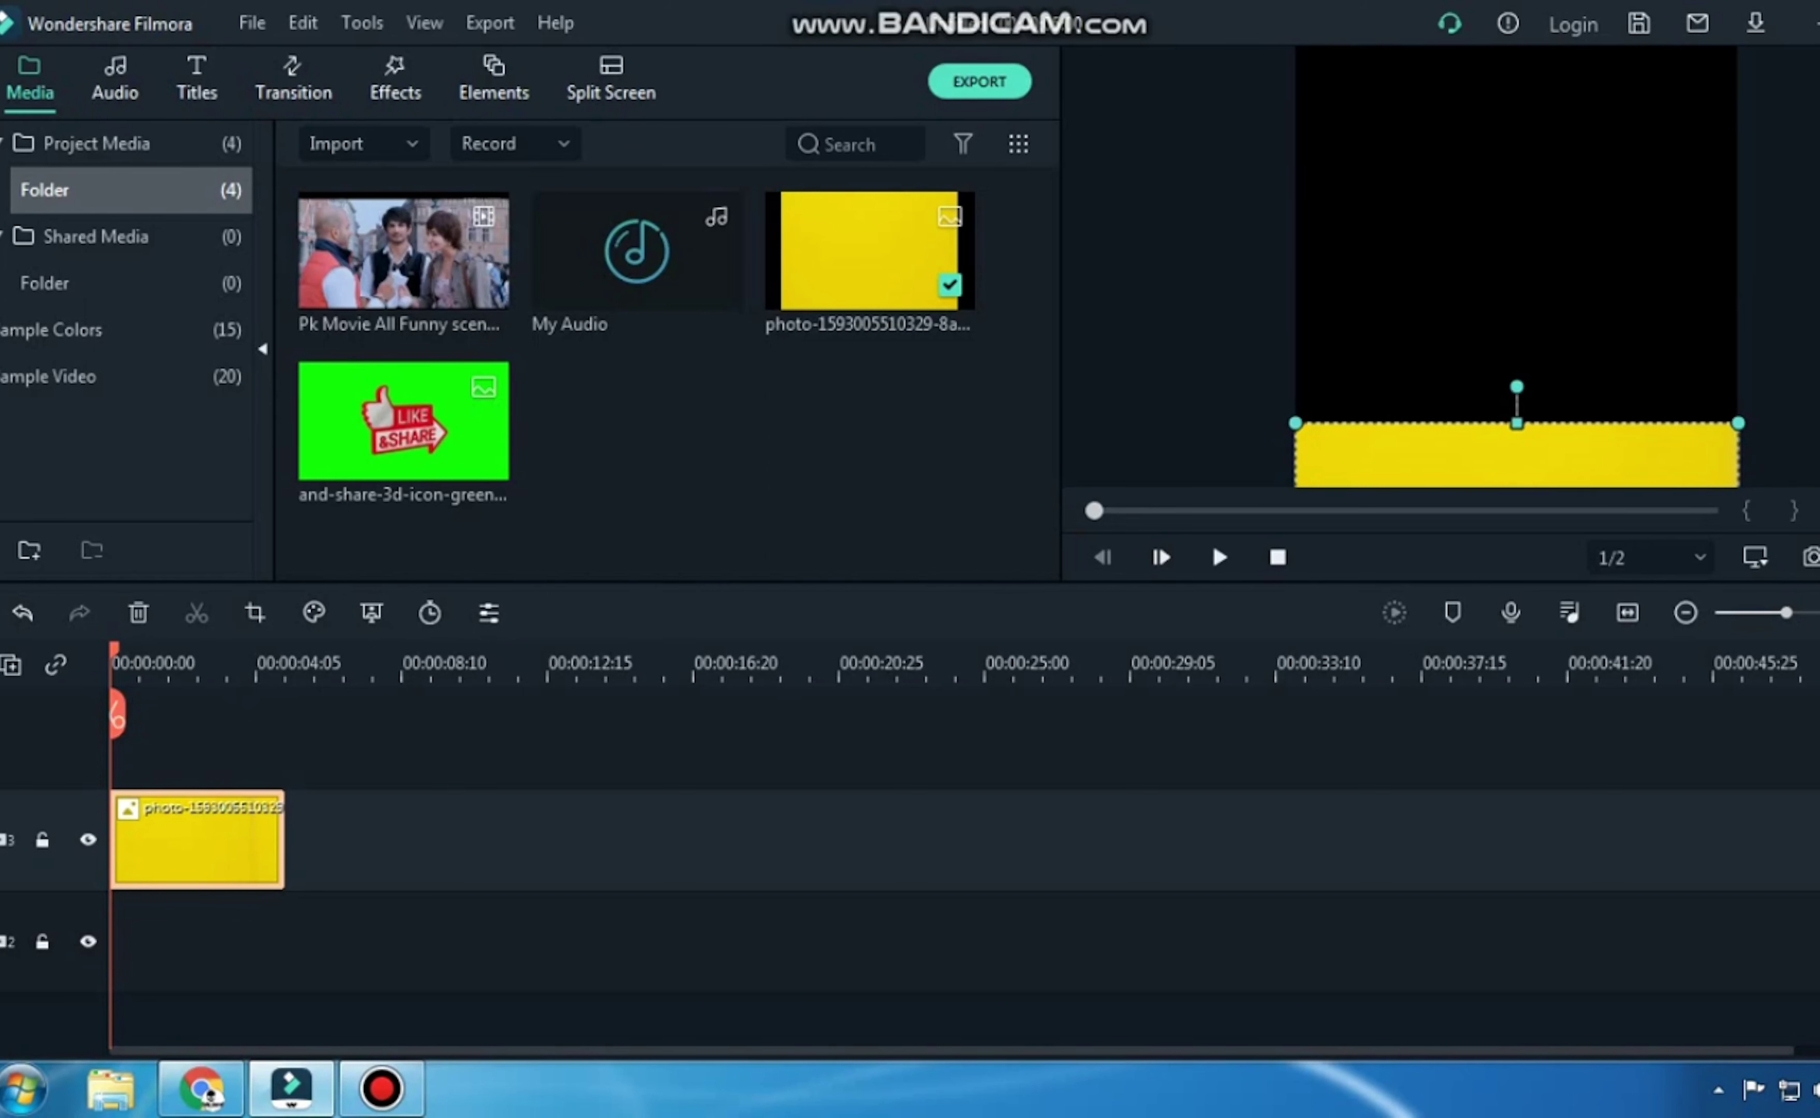
# Place the yellow photo at the start of track 2 and move it up as a band across the frame's top edge.
pyautogui.scroll(-3, 926, 867)
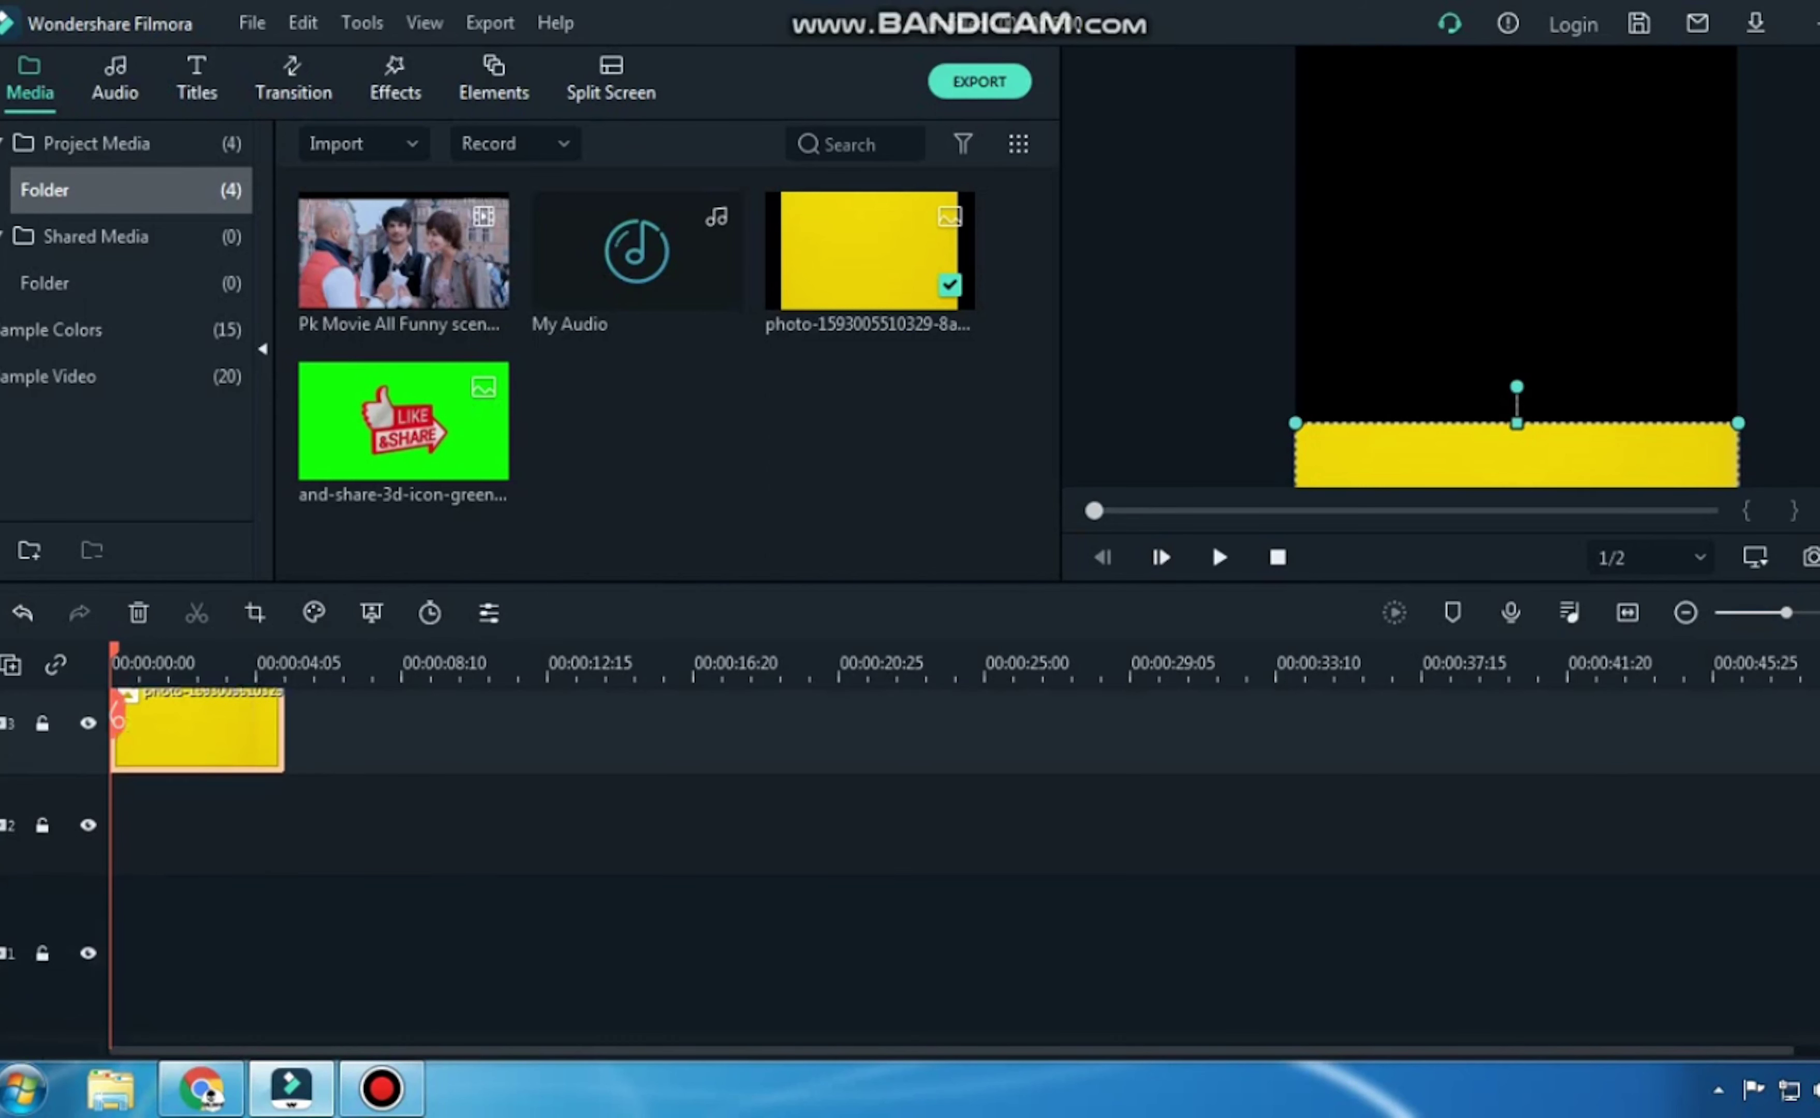
pyautogui.moveTo(866, 254); pyautogui.dragTo(197, 825)
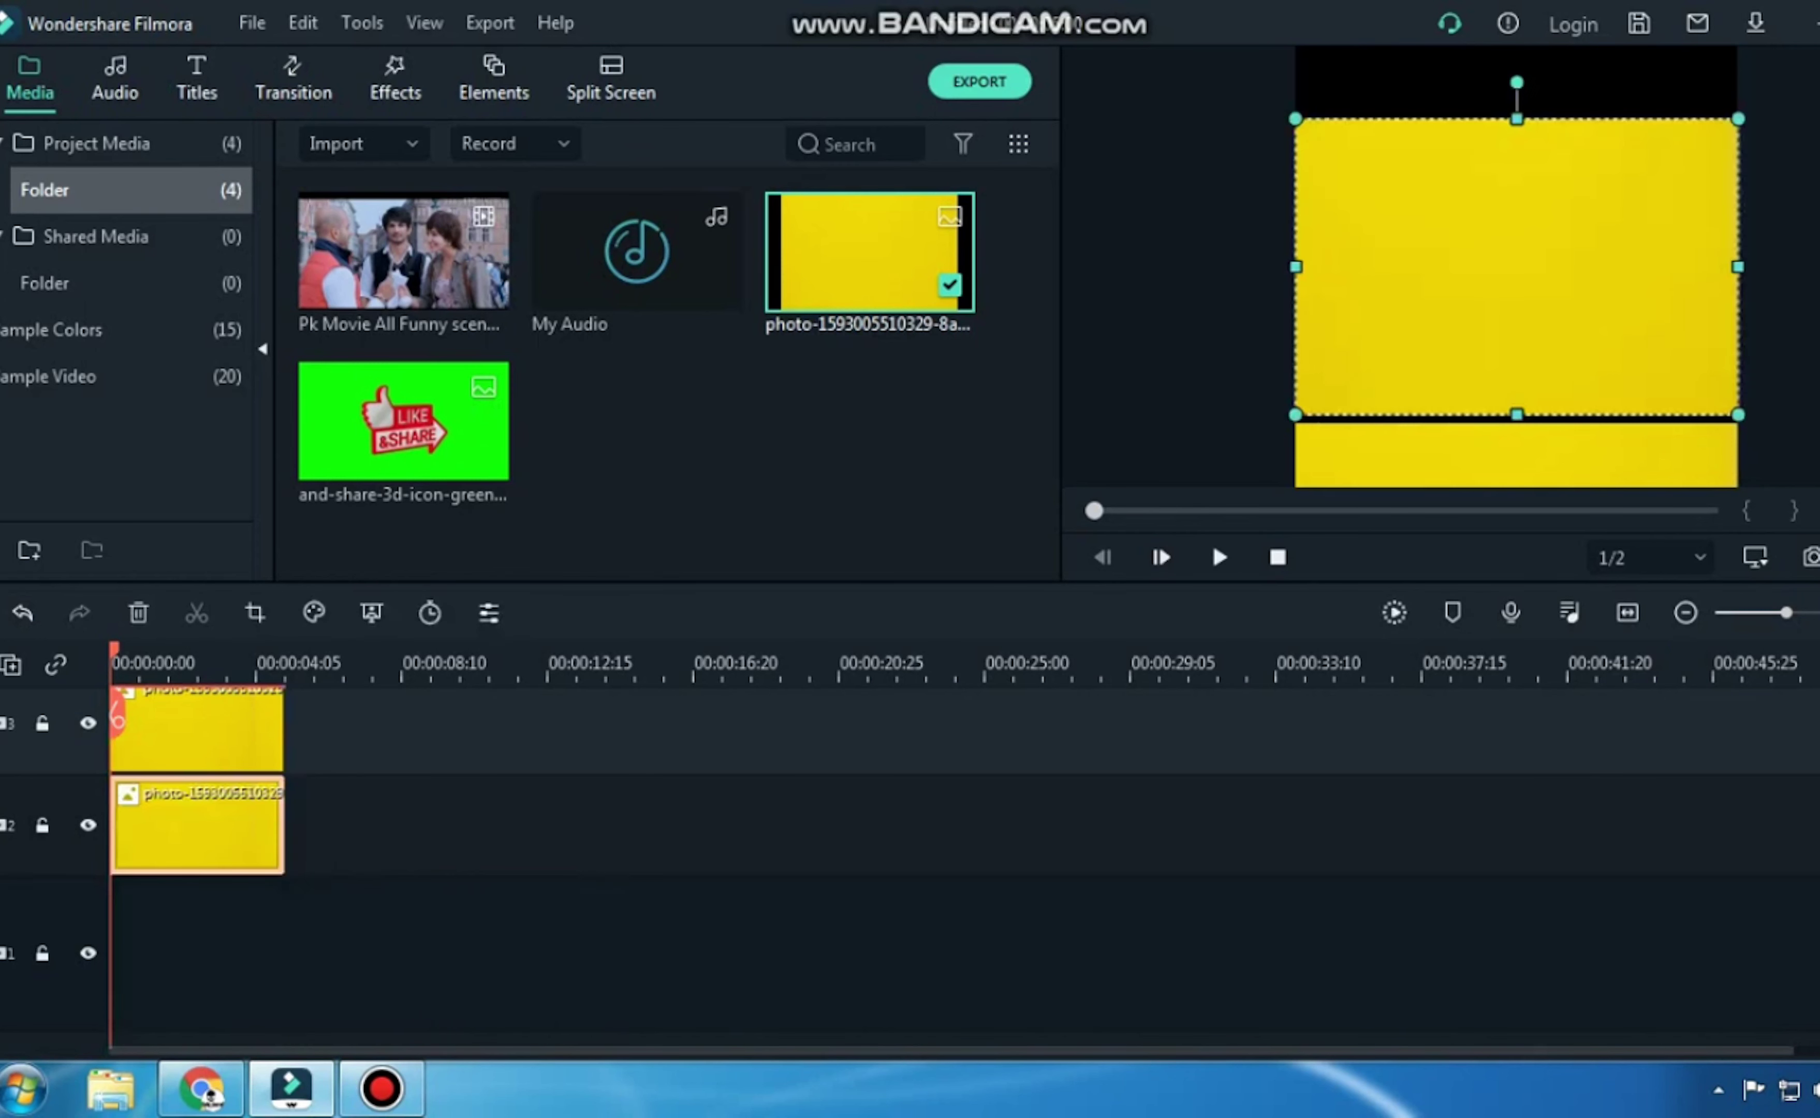
pyautogui.moveTo(1516, 359); pyautogui.dragTo(1516, 34)
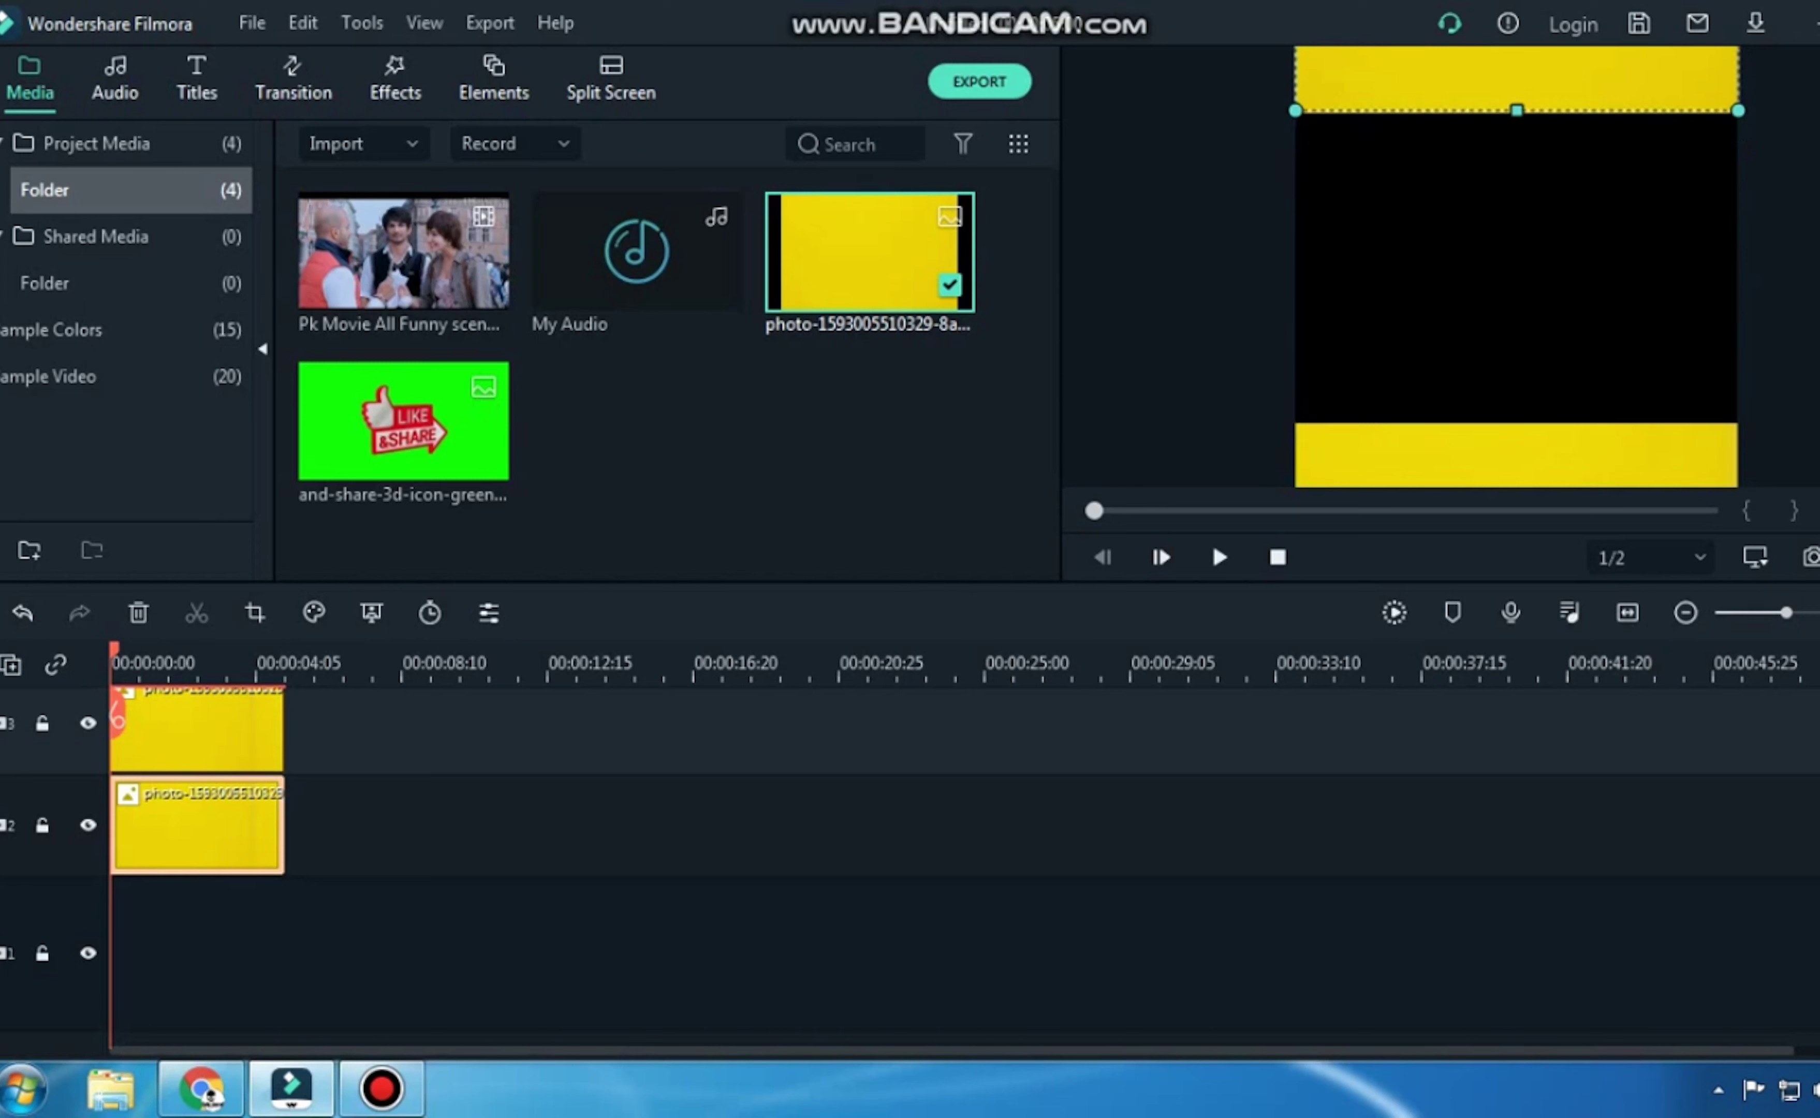
# Lock tracks 2 and 3 and place the Pk Movie clip at the start of track 1, keeping the 1080 x 1080 30fps project settings.
pyautogui.click(43, 825)
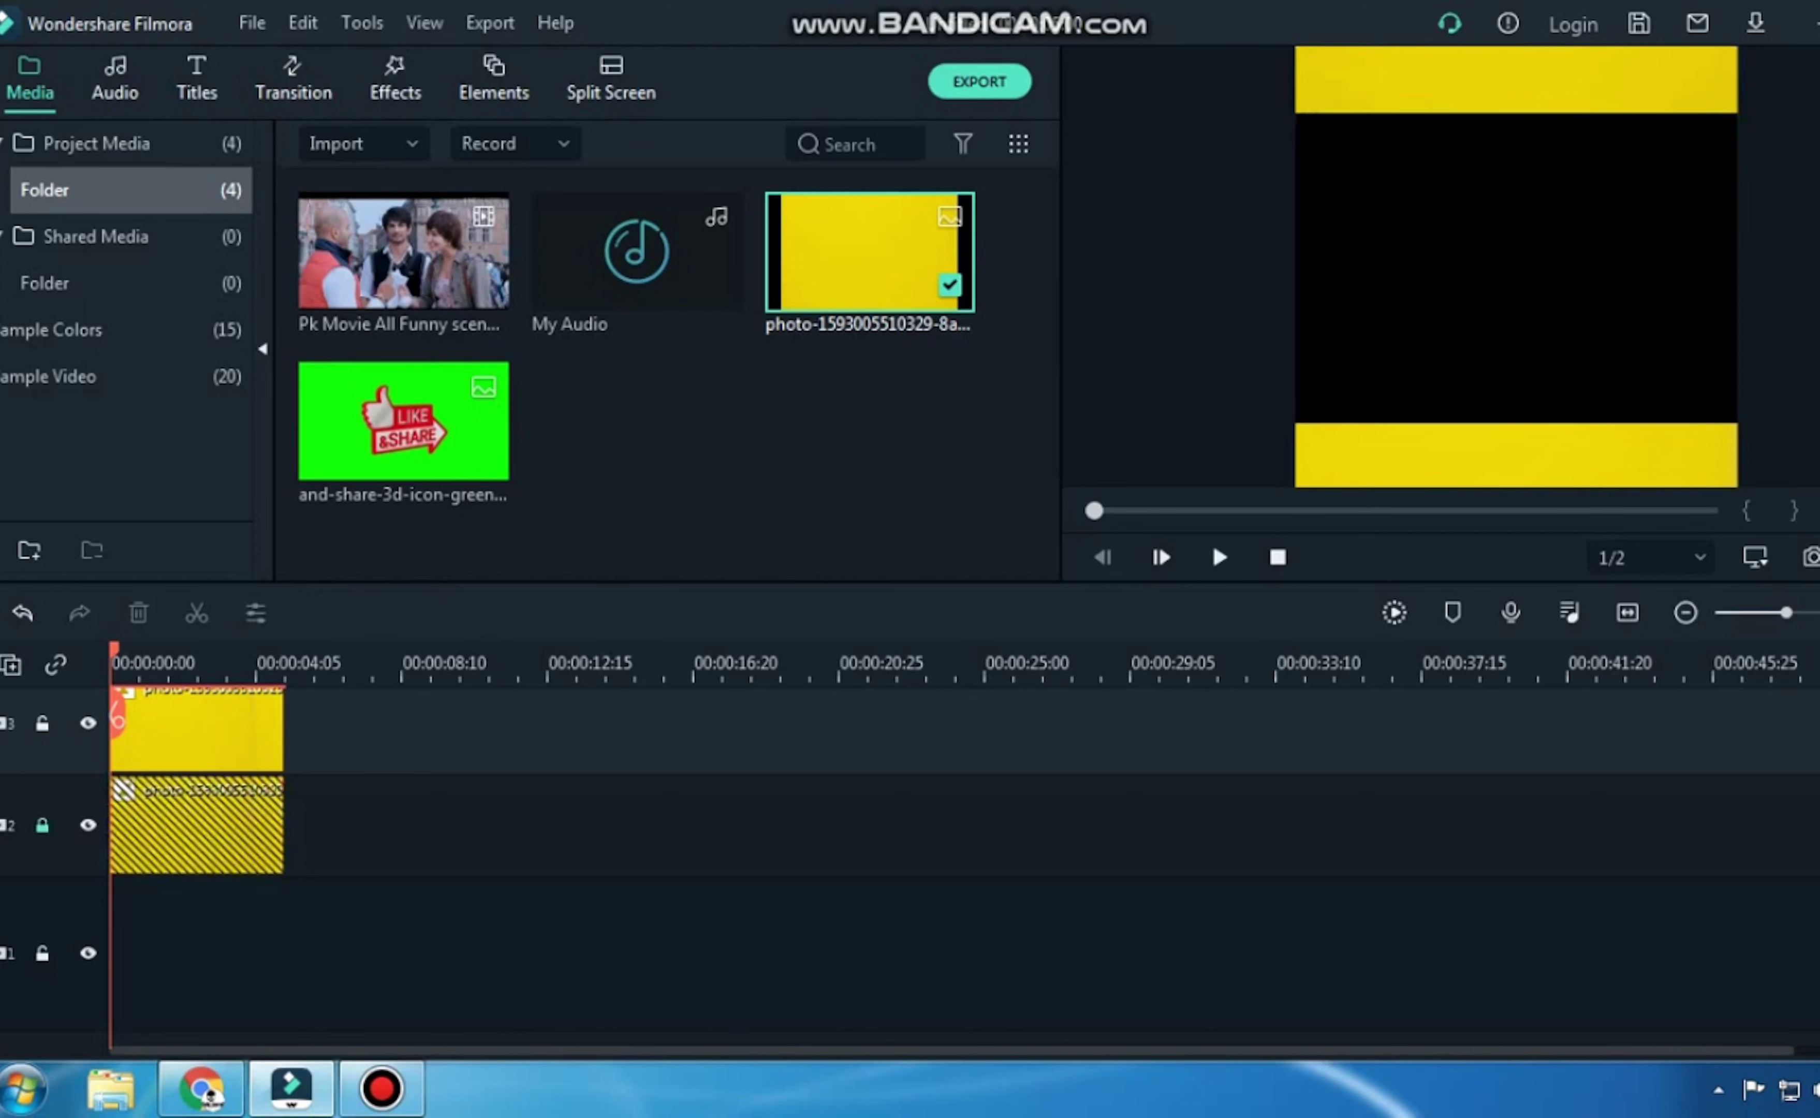
pyautogui.click(43, 724)
pyautogui.click(403, 251)
pyautogui.moveTo(403, 251); pyautogui.dragTo(287, 953)
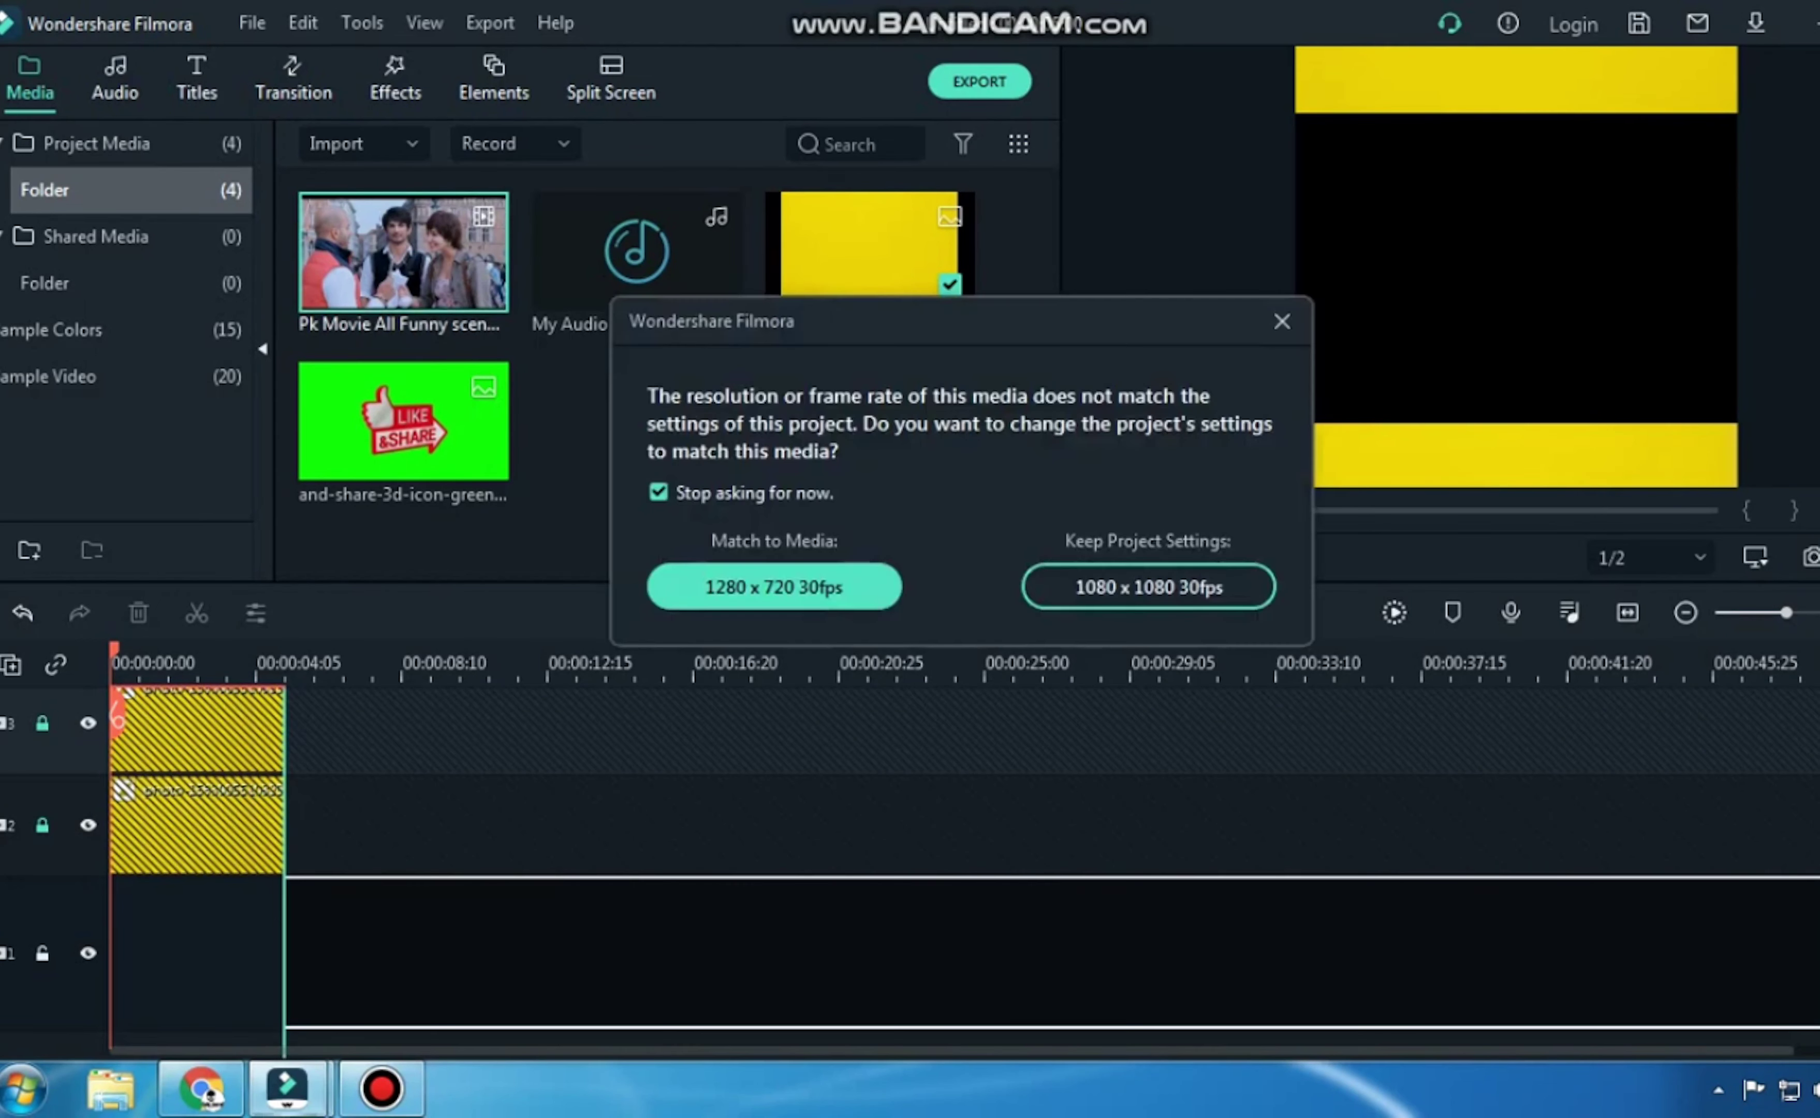
pyautogui.click(1090, 581)
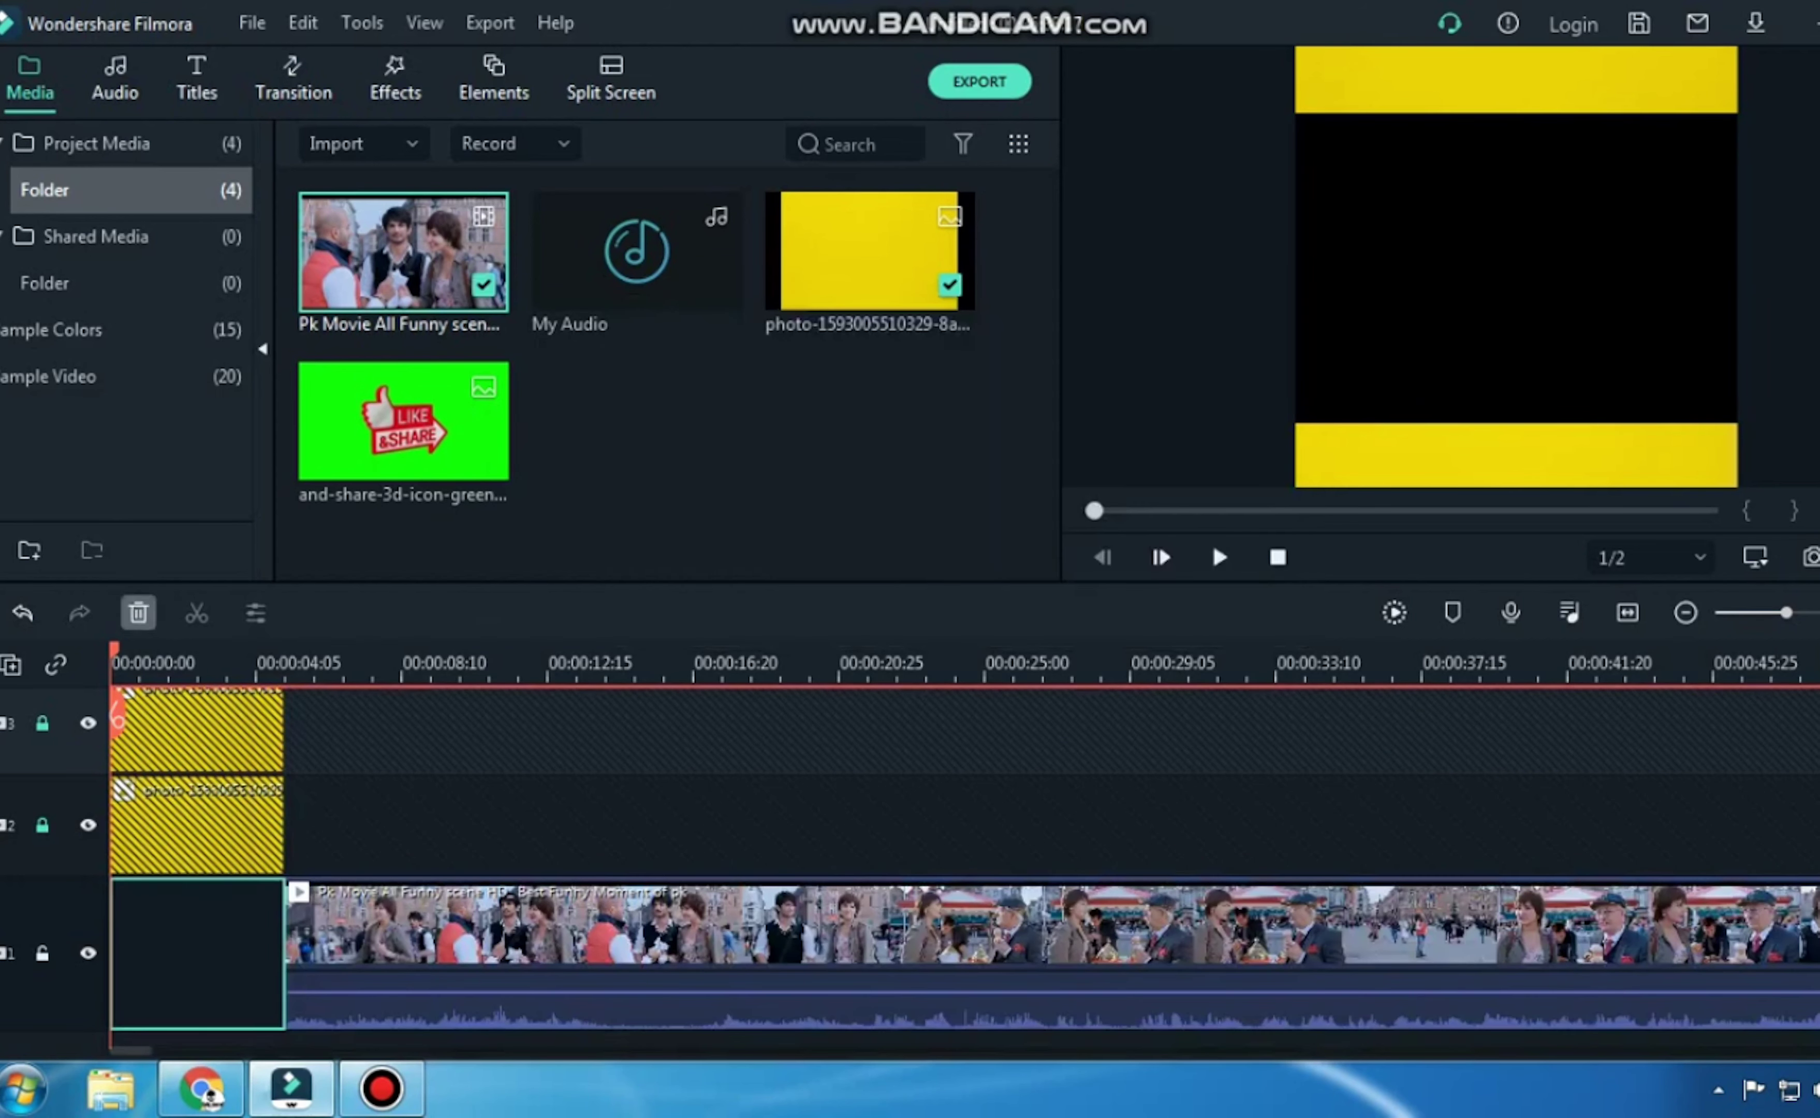
pyautogui.click(138, 613)
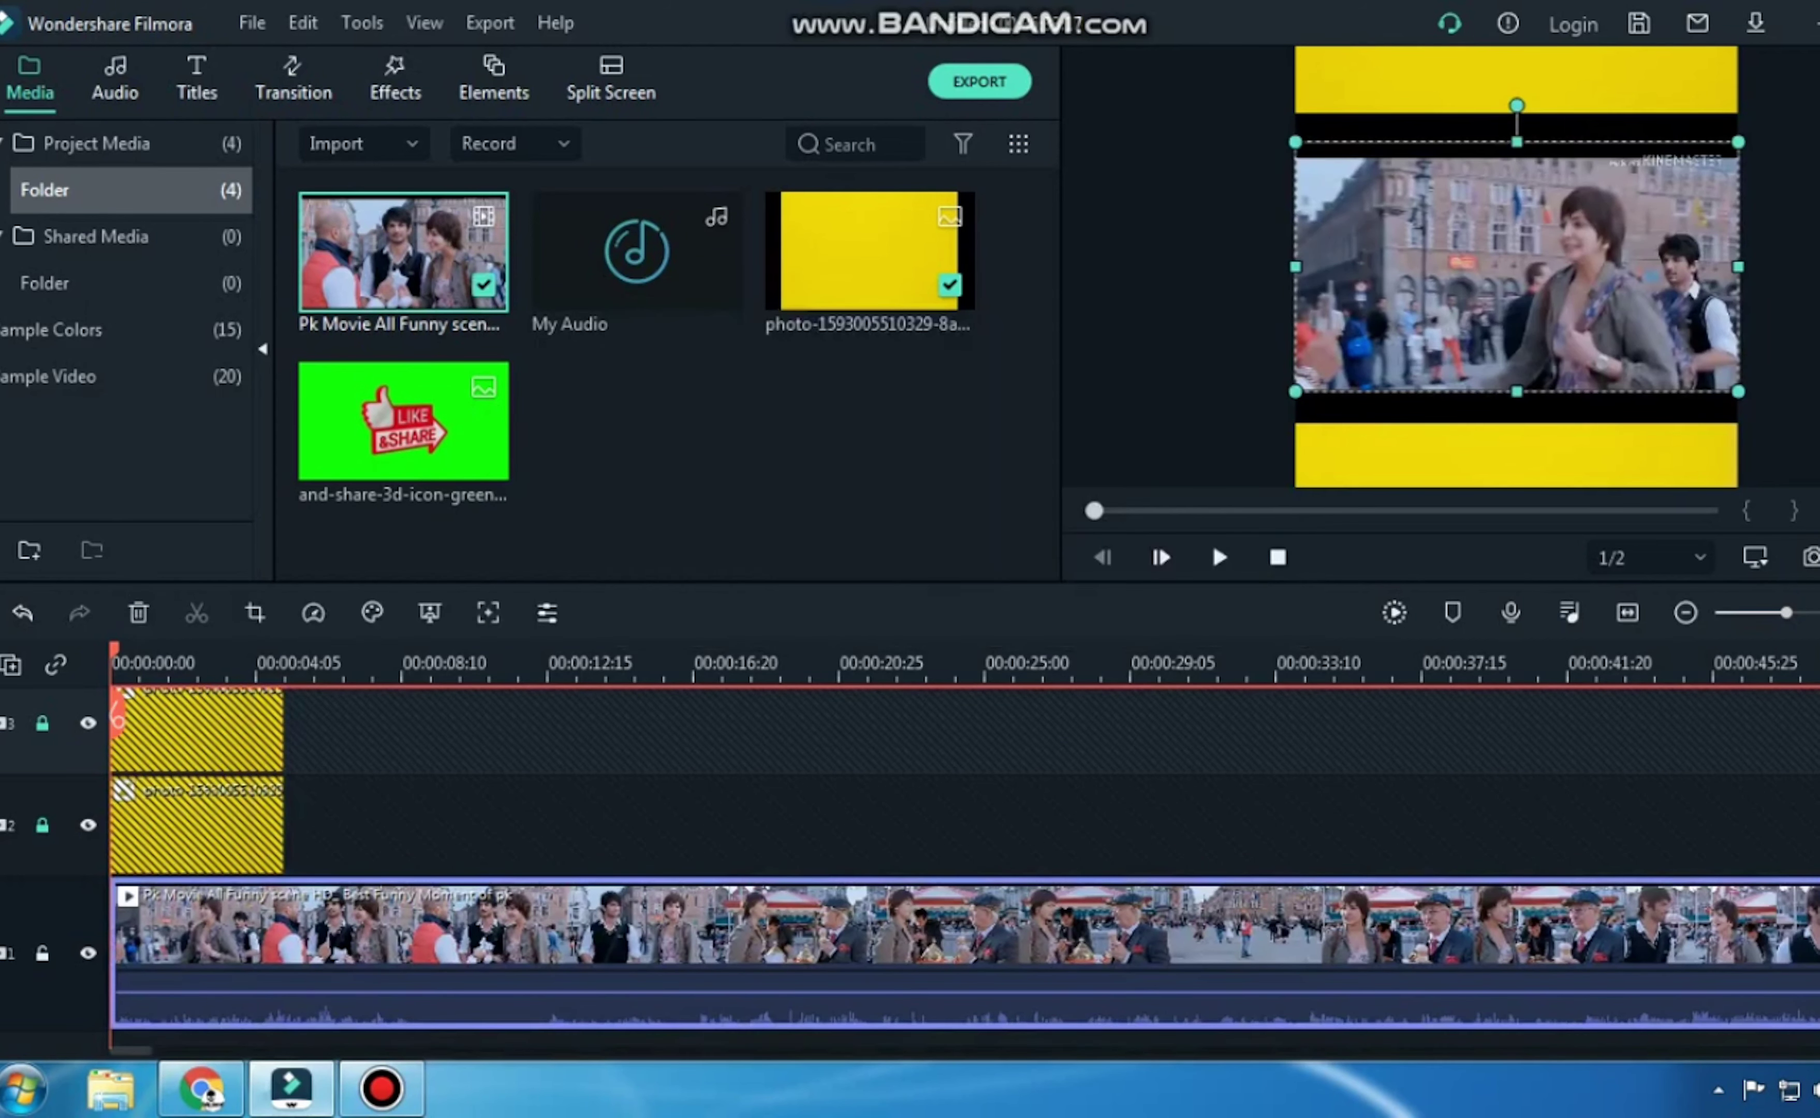
# Mirror the movie clip horizontally and enlarge it in the preview to fill the whole space between the yellow bands.
pyautogui.moveTo(1295, 266); pyautogui.dragTo(1241, 267)
pyautogui.moveTo(1615, 266); pyautogui.dragTo(1753, 266)
pyautogui.moveTo(1497, 142); pyautogui.dragTo(1498, 86)
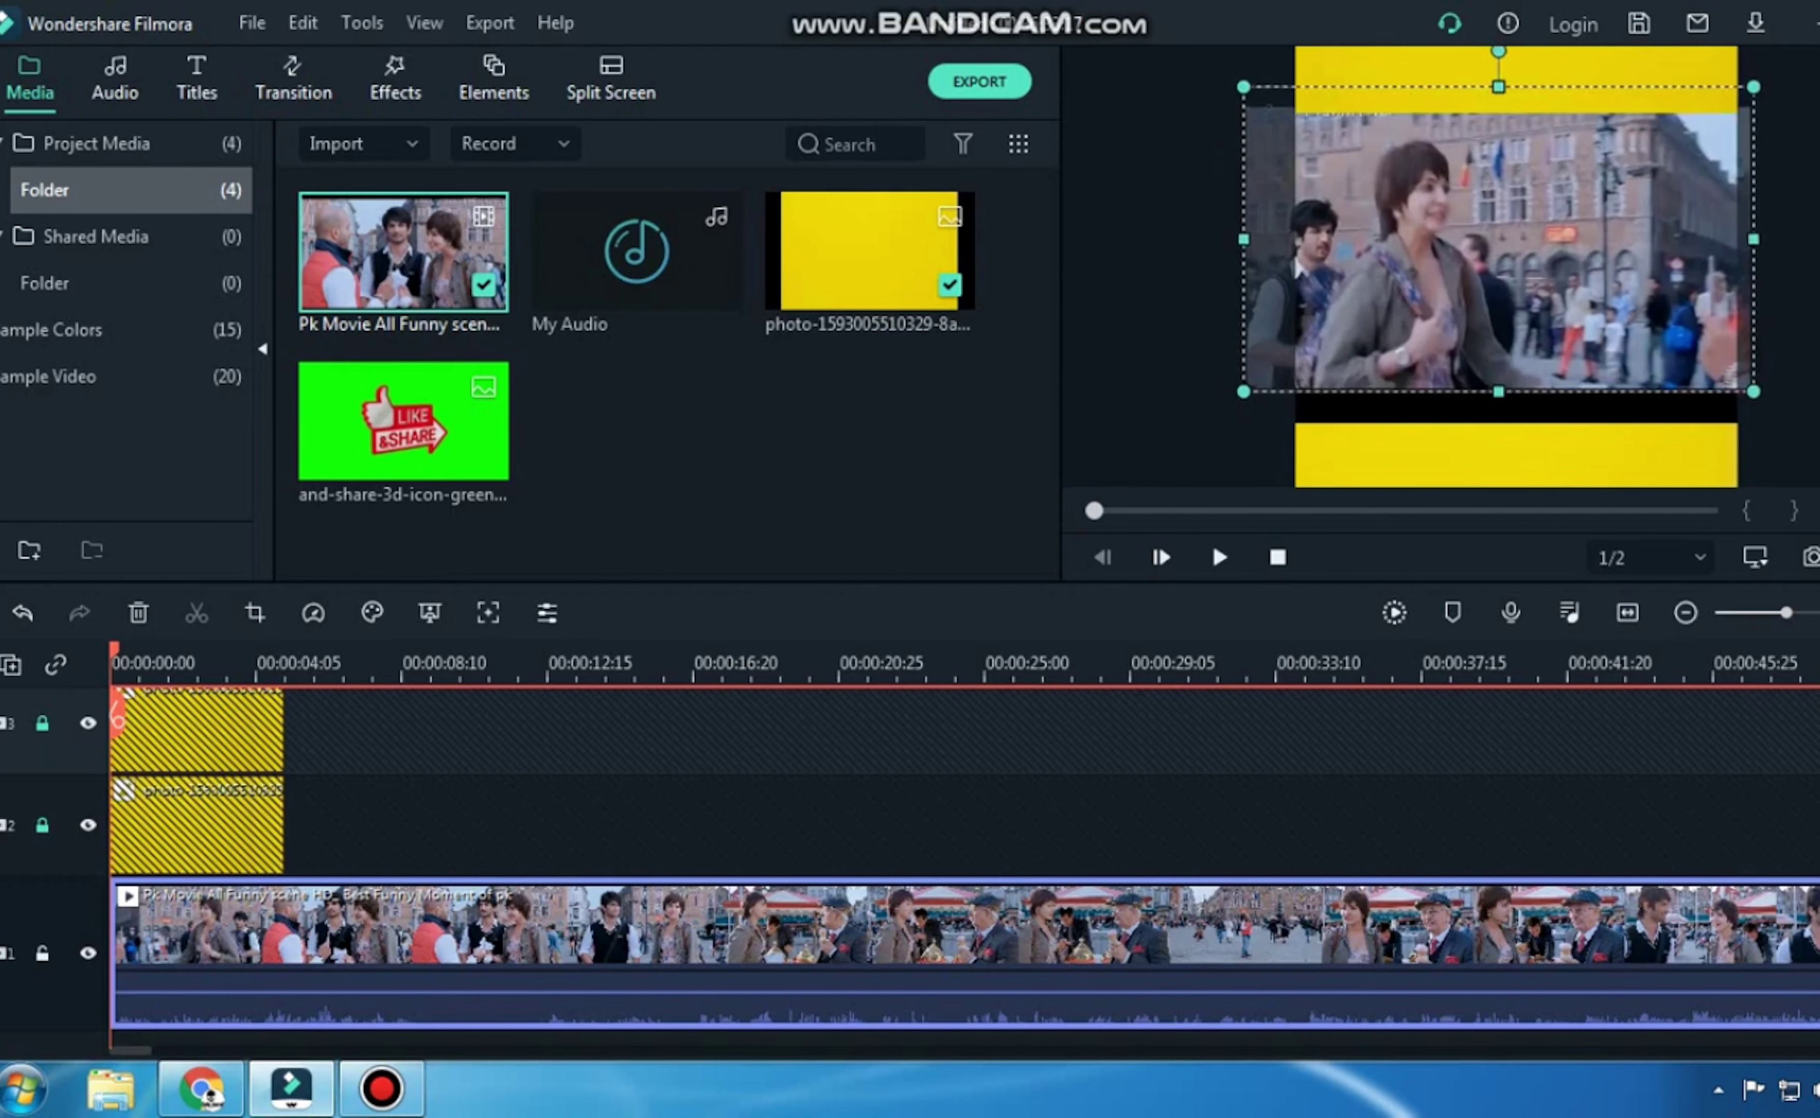
pyautogui.moveTo(1497, 391); pyautogui.dragTo(1498, 442)
pyautogui.moveTo(1498, 86); pyautogui.dragTo(1498, 74)
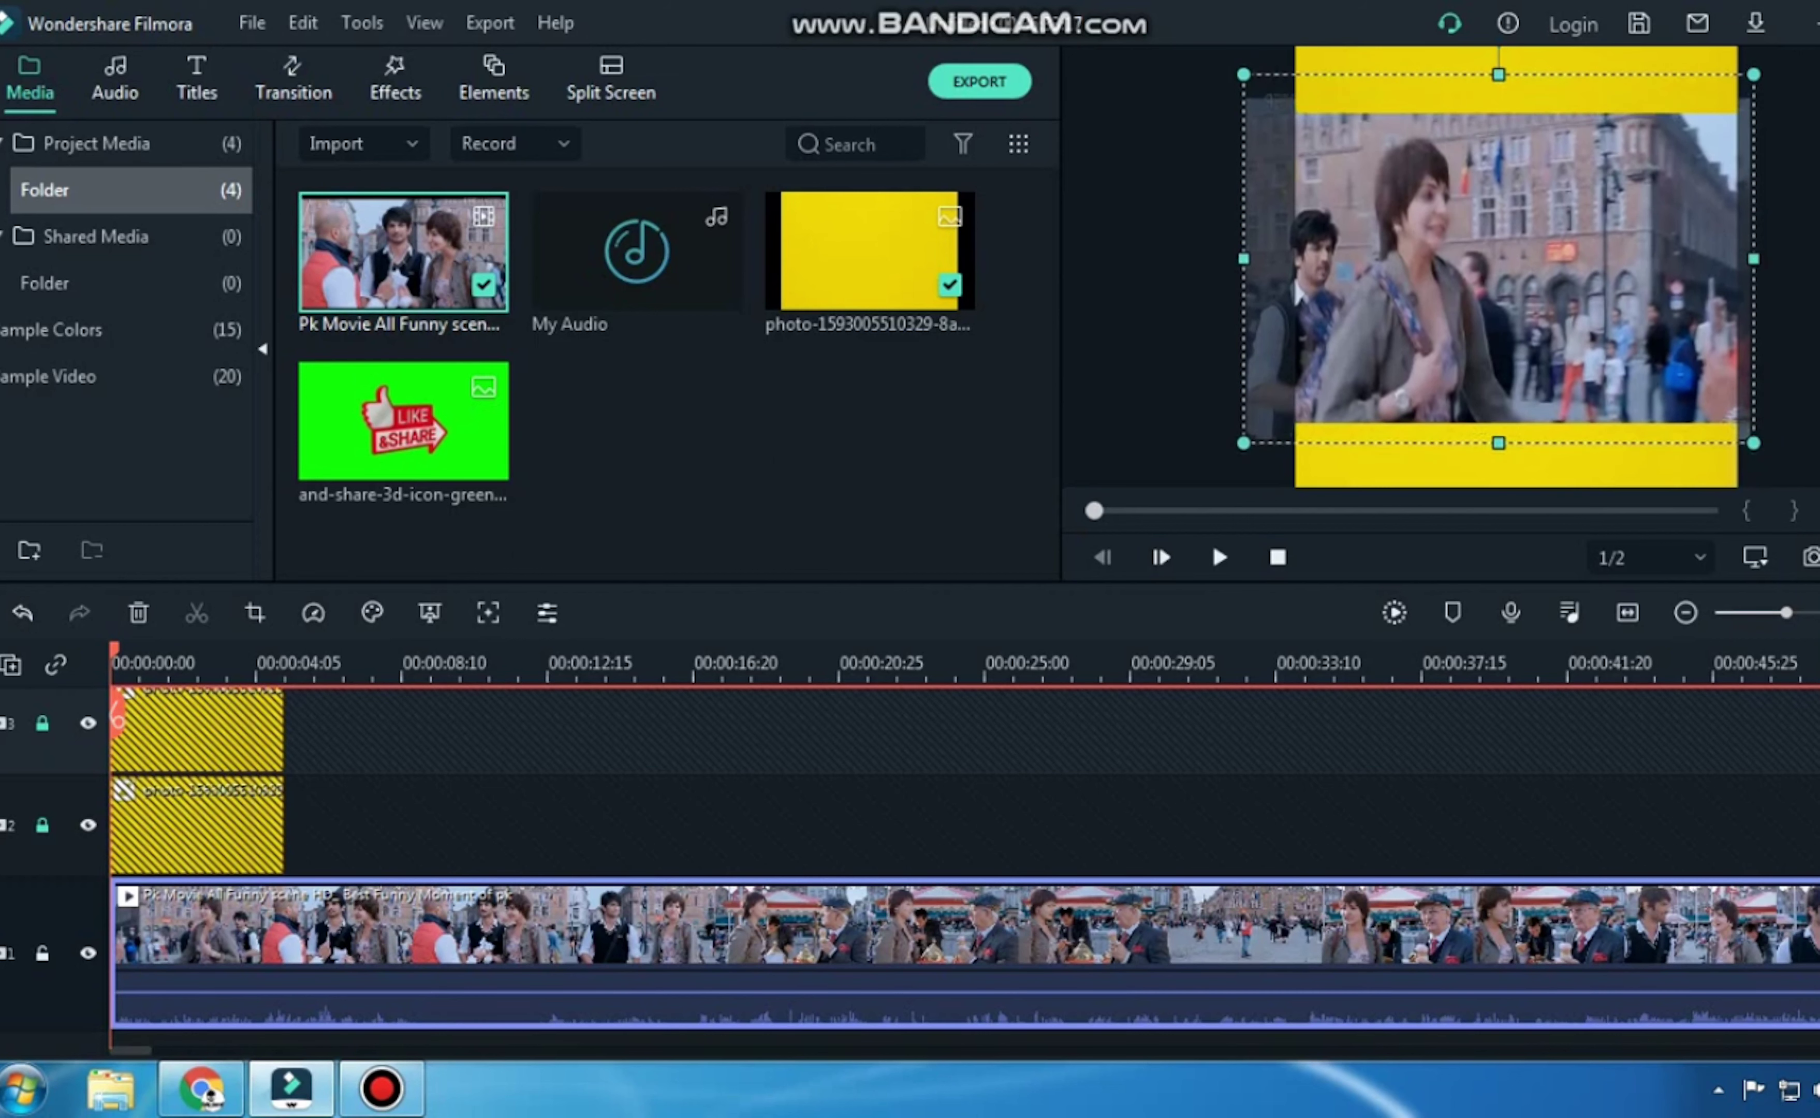
pyautogui.moveTo(1753, 259); pyautogui.dragTo(1789, 259)
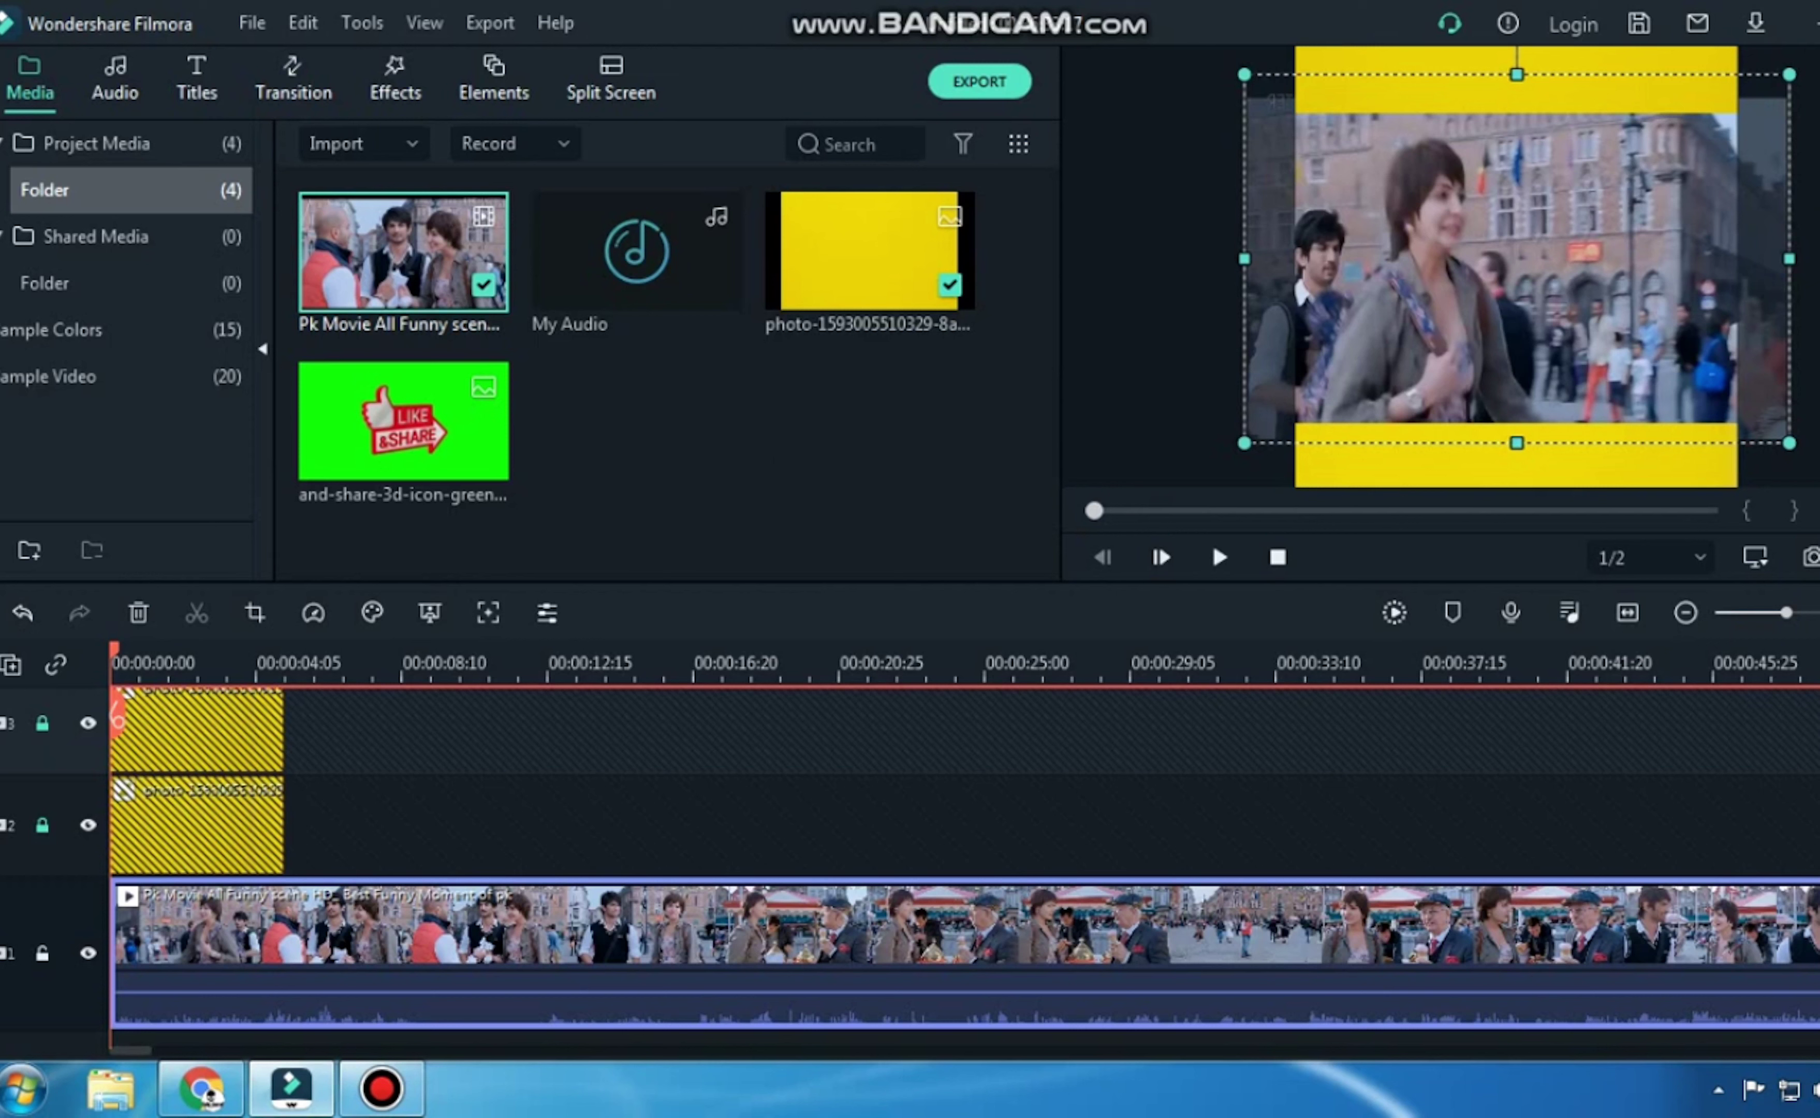
pyautogui.press('Escape')
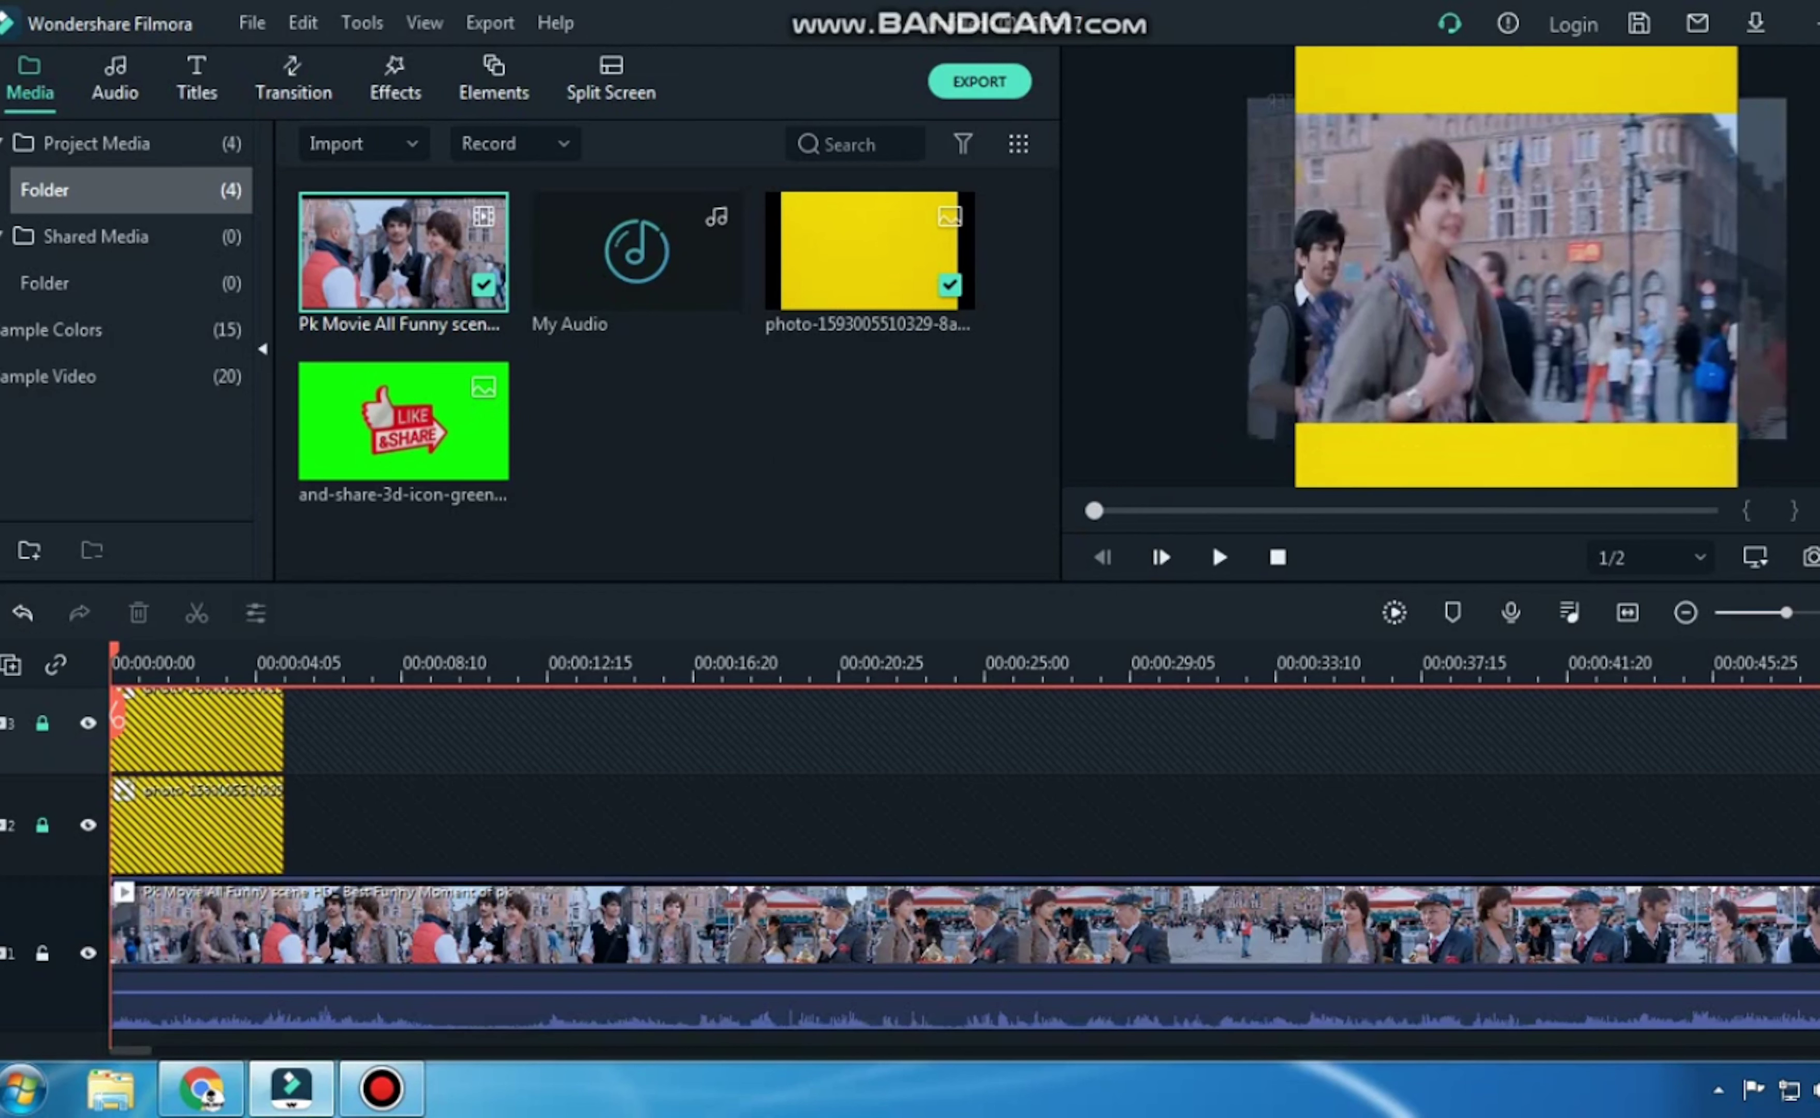
# Raise the movie clip's audio volume to 8.62 dB, playing parts of the clip to check the sound.
pyautogui.moveTo(1090, 992); pyautogui.dragTo(1151, 985)
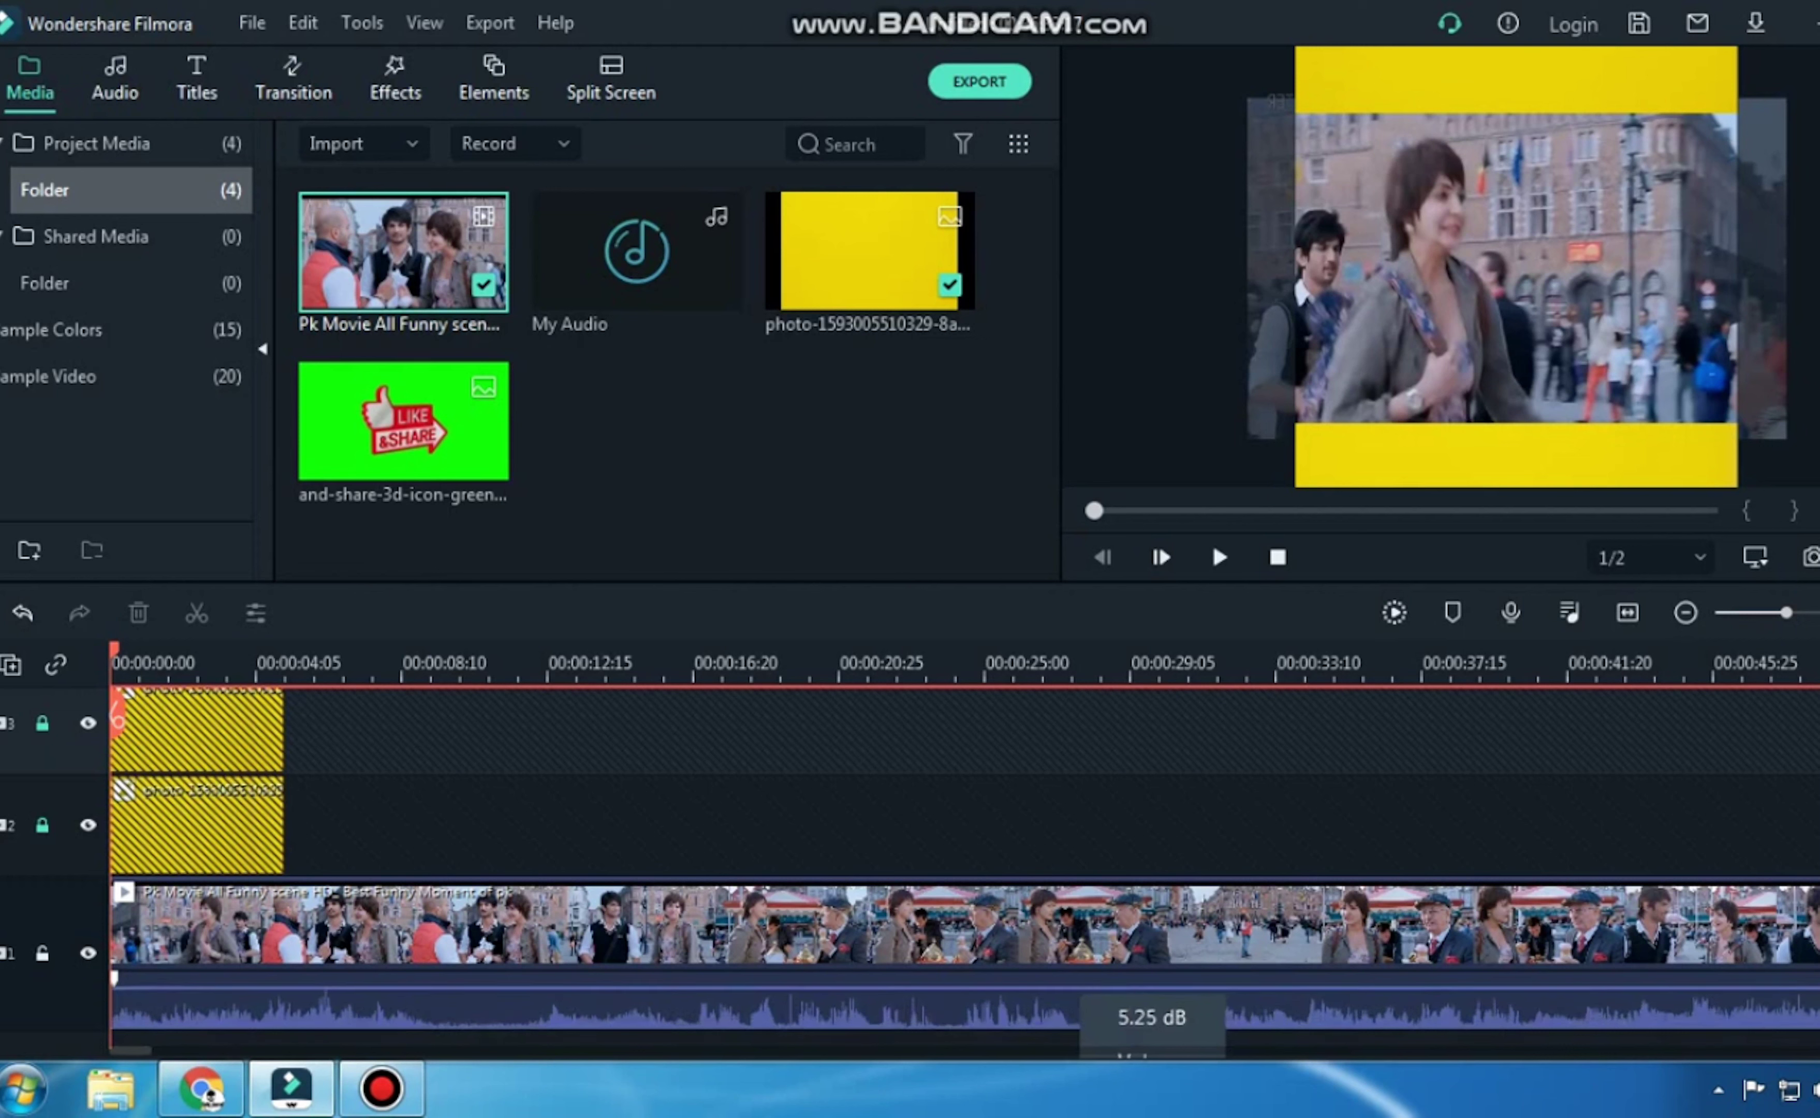
pyautogui.press('space')
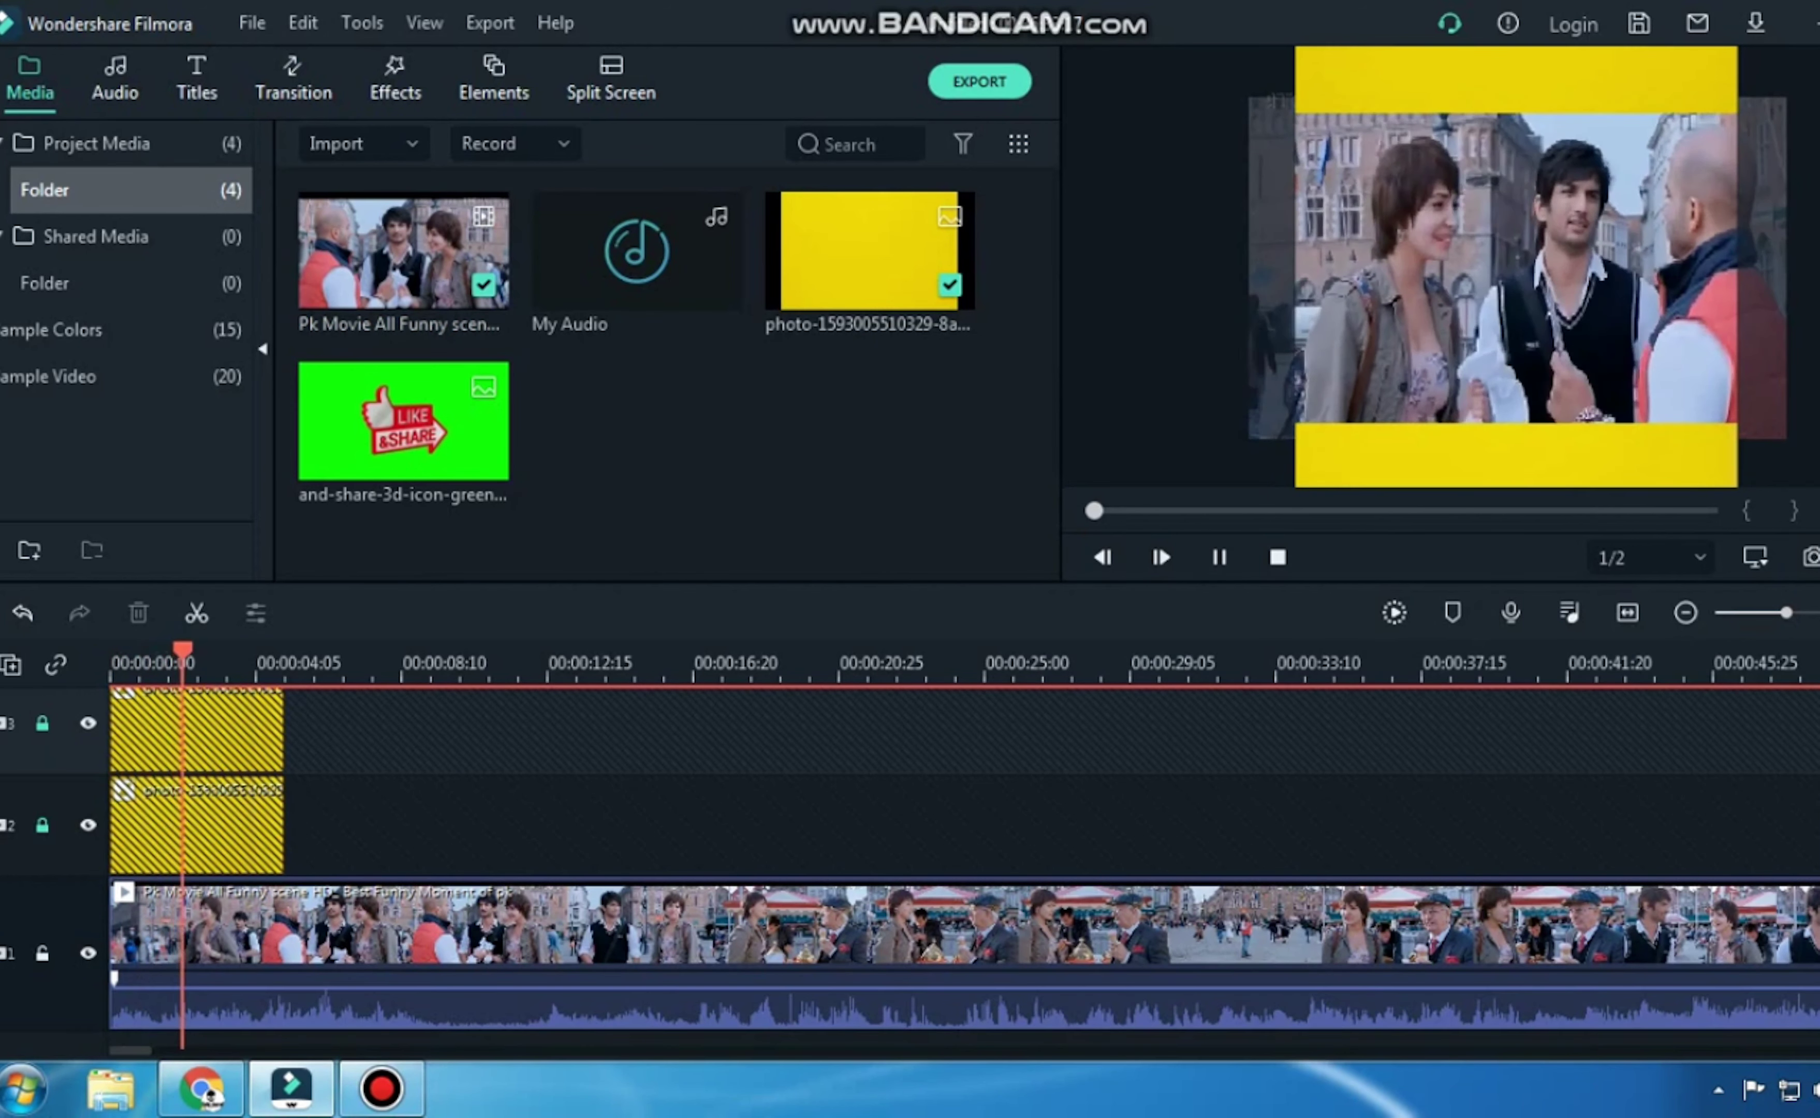
pyautogui.press('space')
pyautogui.moveTo(903, 988)
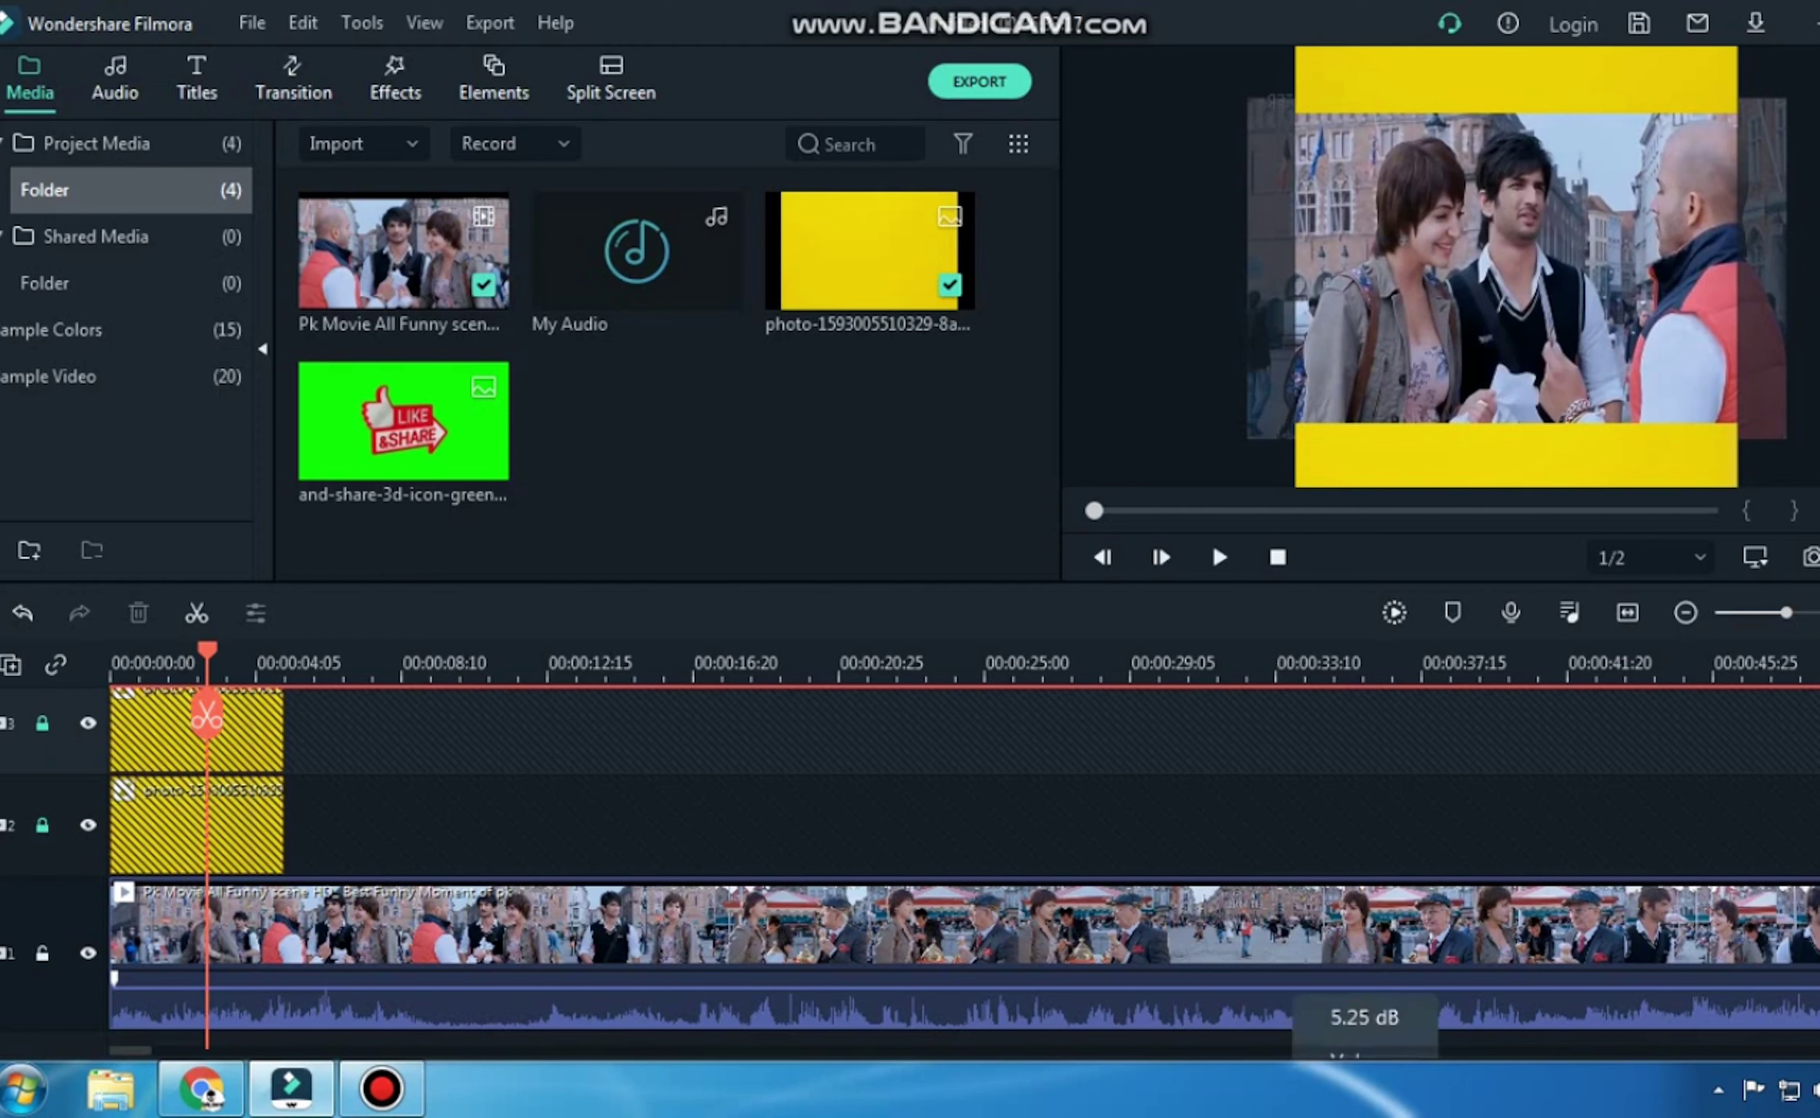
pyautogui.moveTo(1363, 988); pyautogui.dragTo(1360, 984)
pyautogui.press('space')
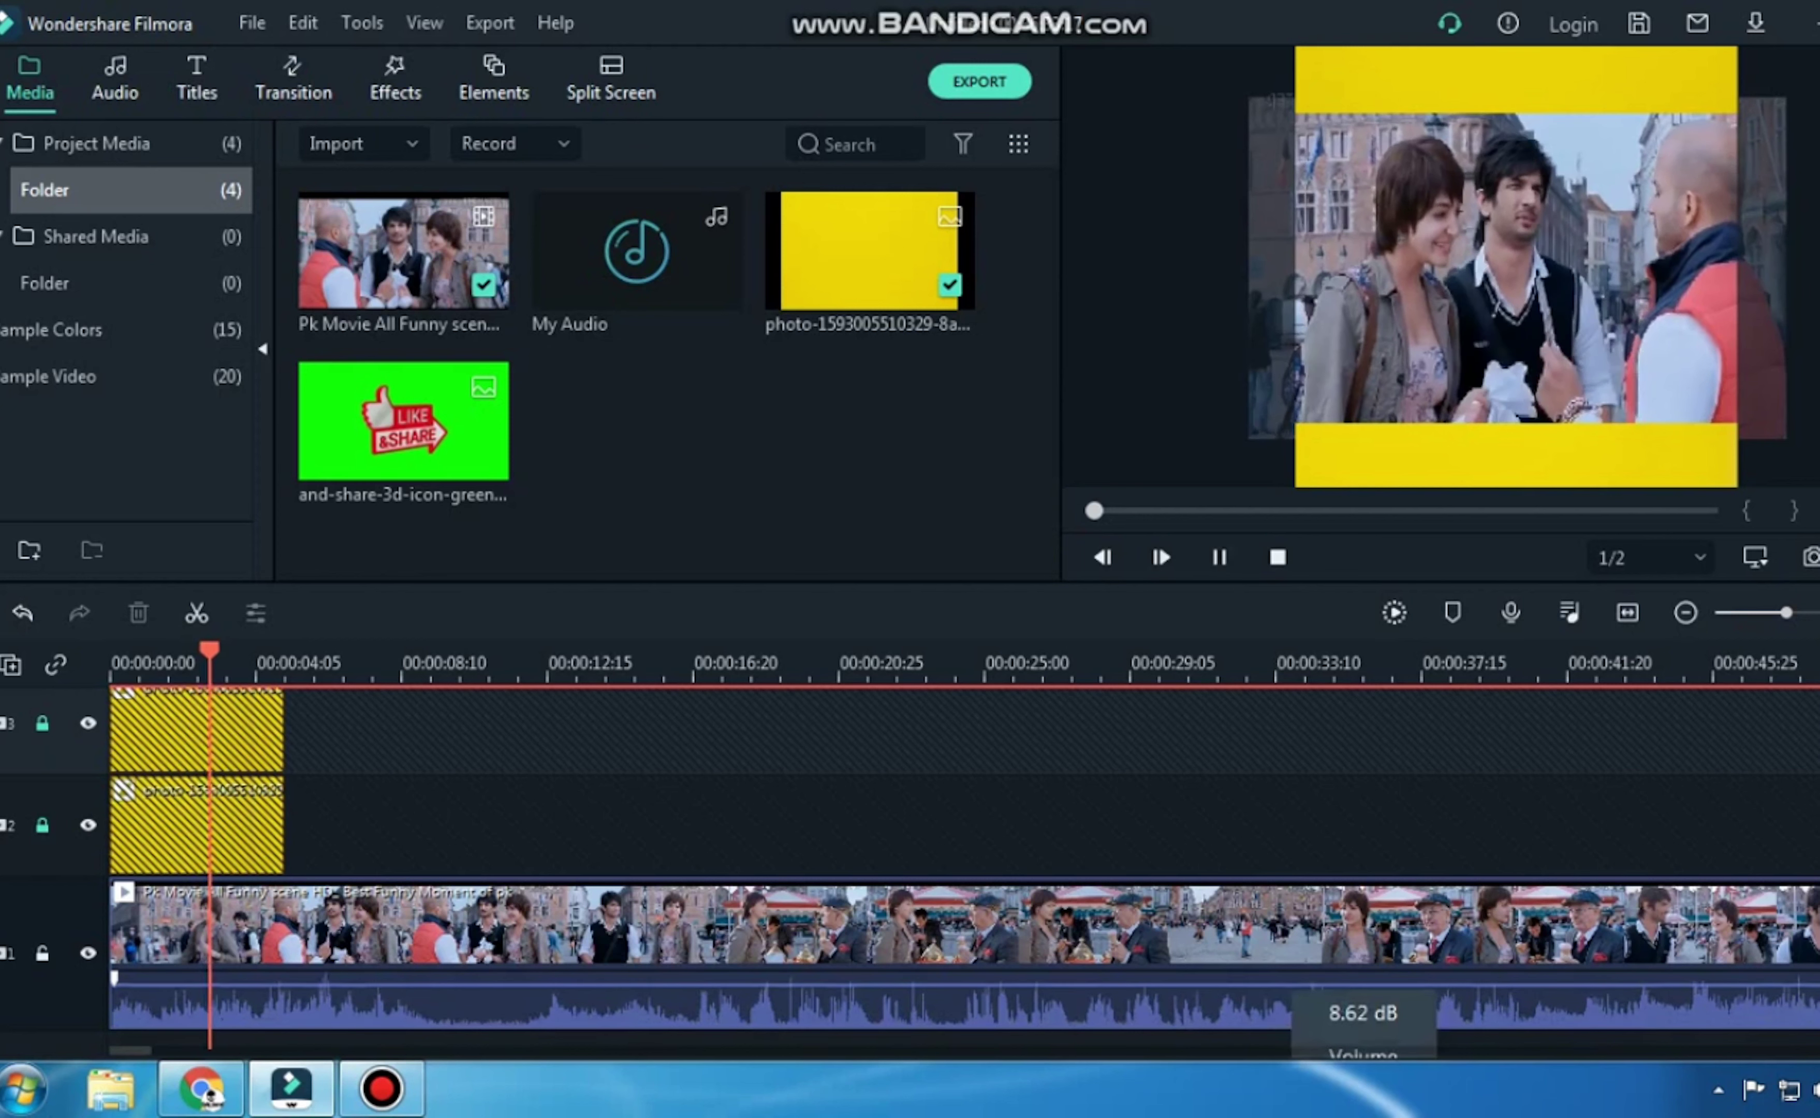
pyautogui.click(704, 665)
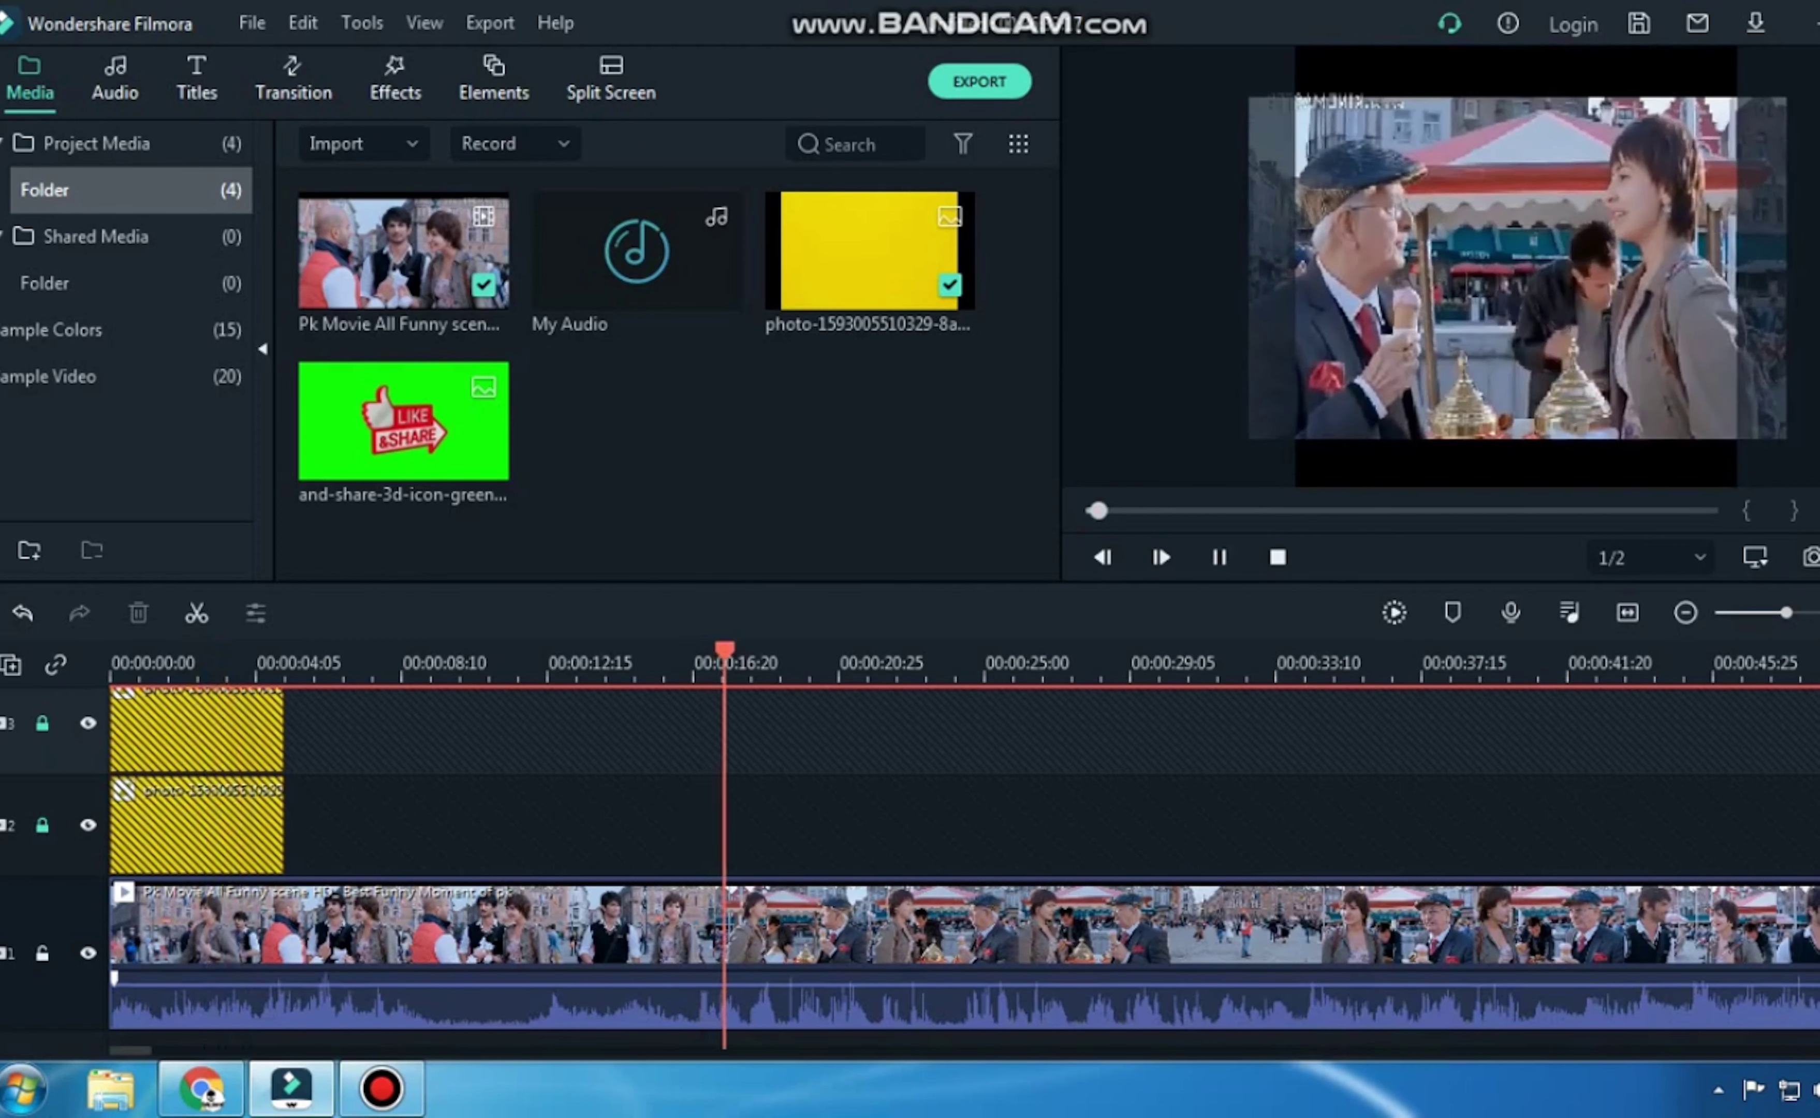
pyautogui.press('space')
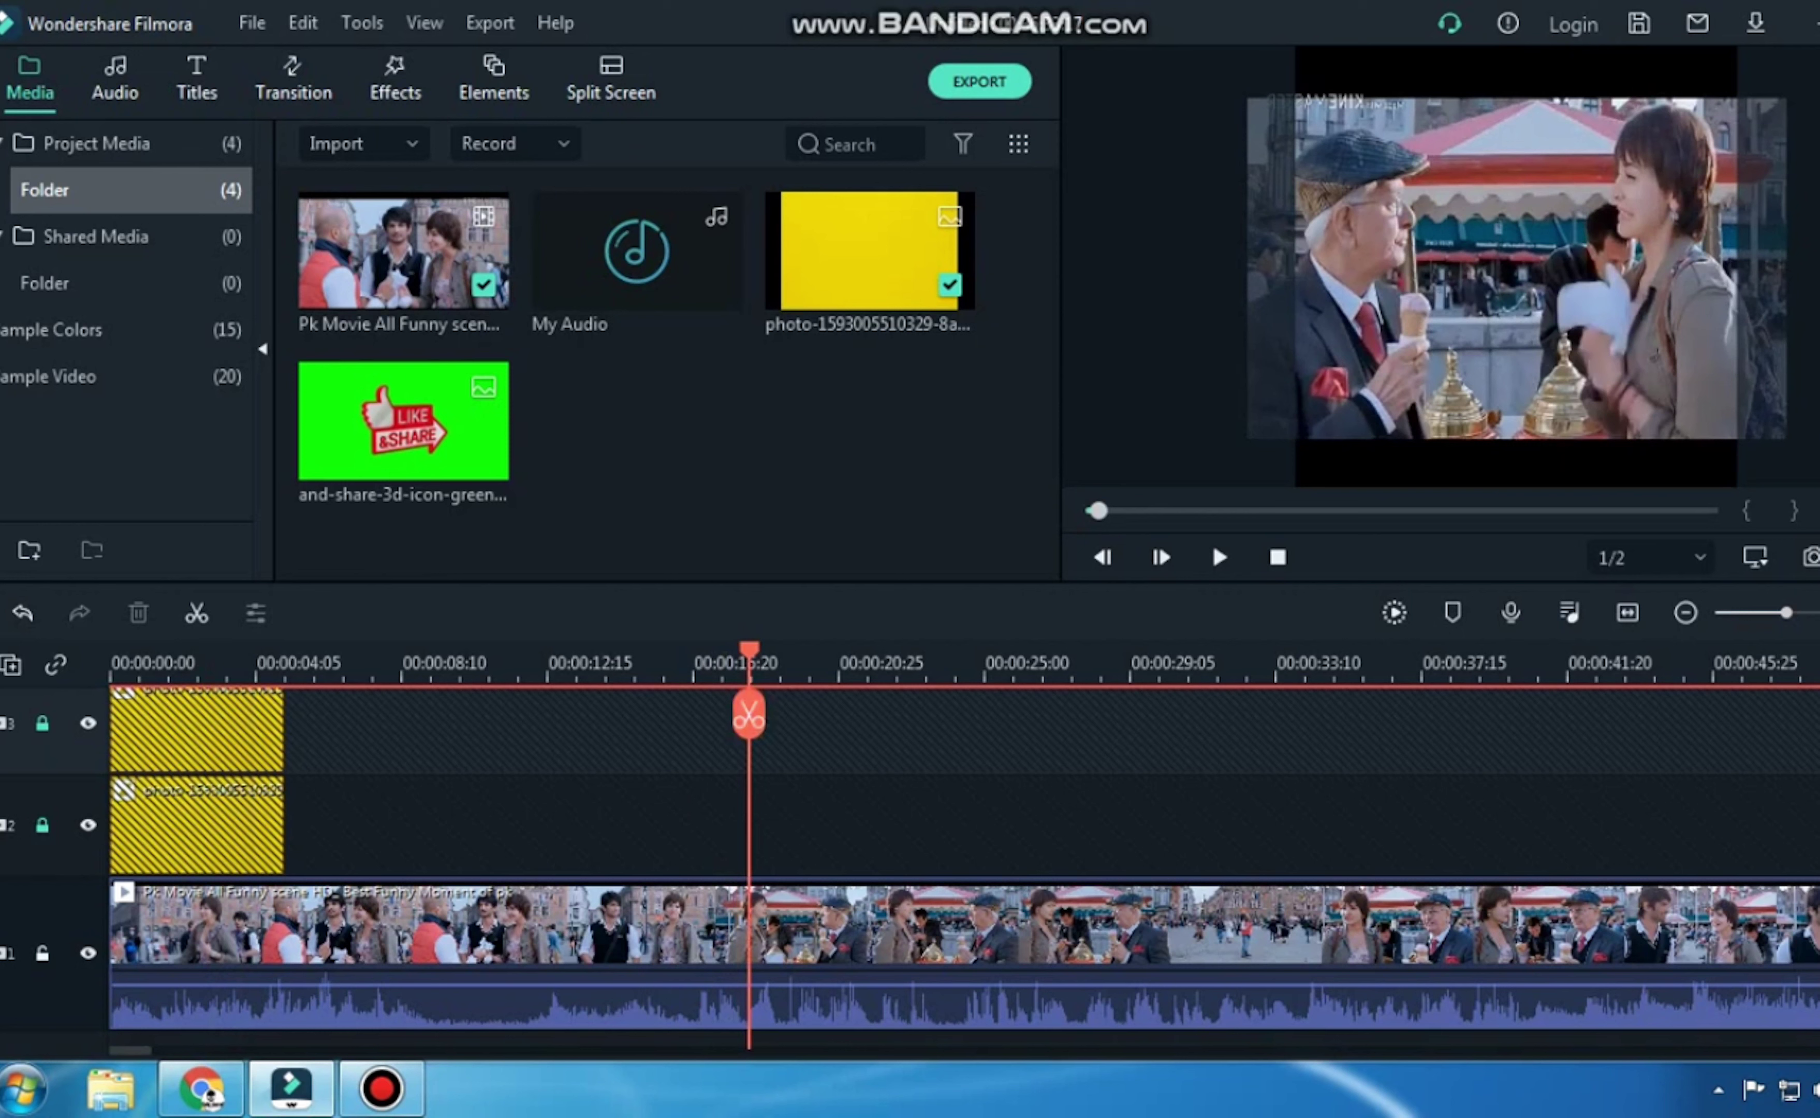
# Lock track 1 with the movie clip and move the playhead to about 00:00:50.
pyautogui.click(43, 952)
pyautogui.click(1107, 510)
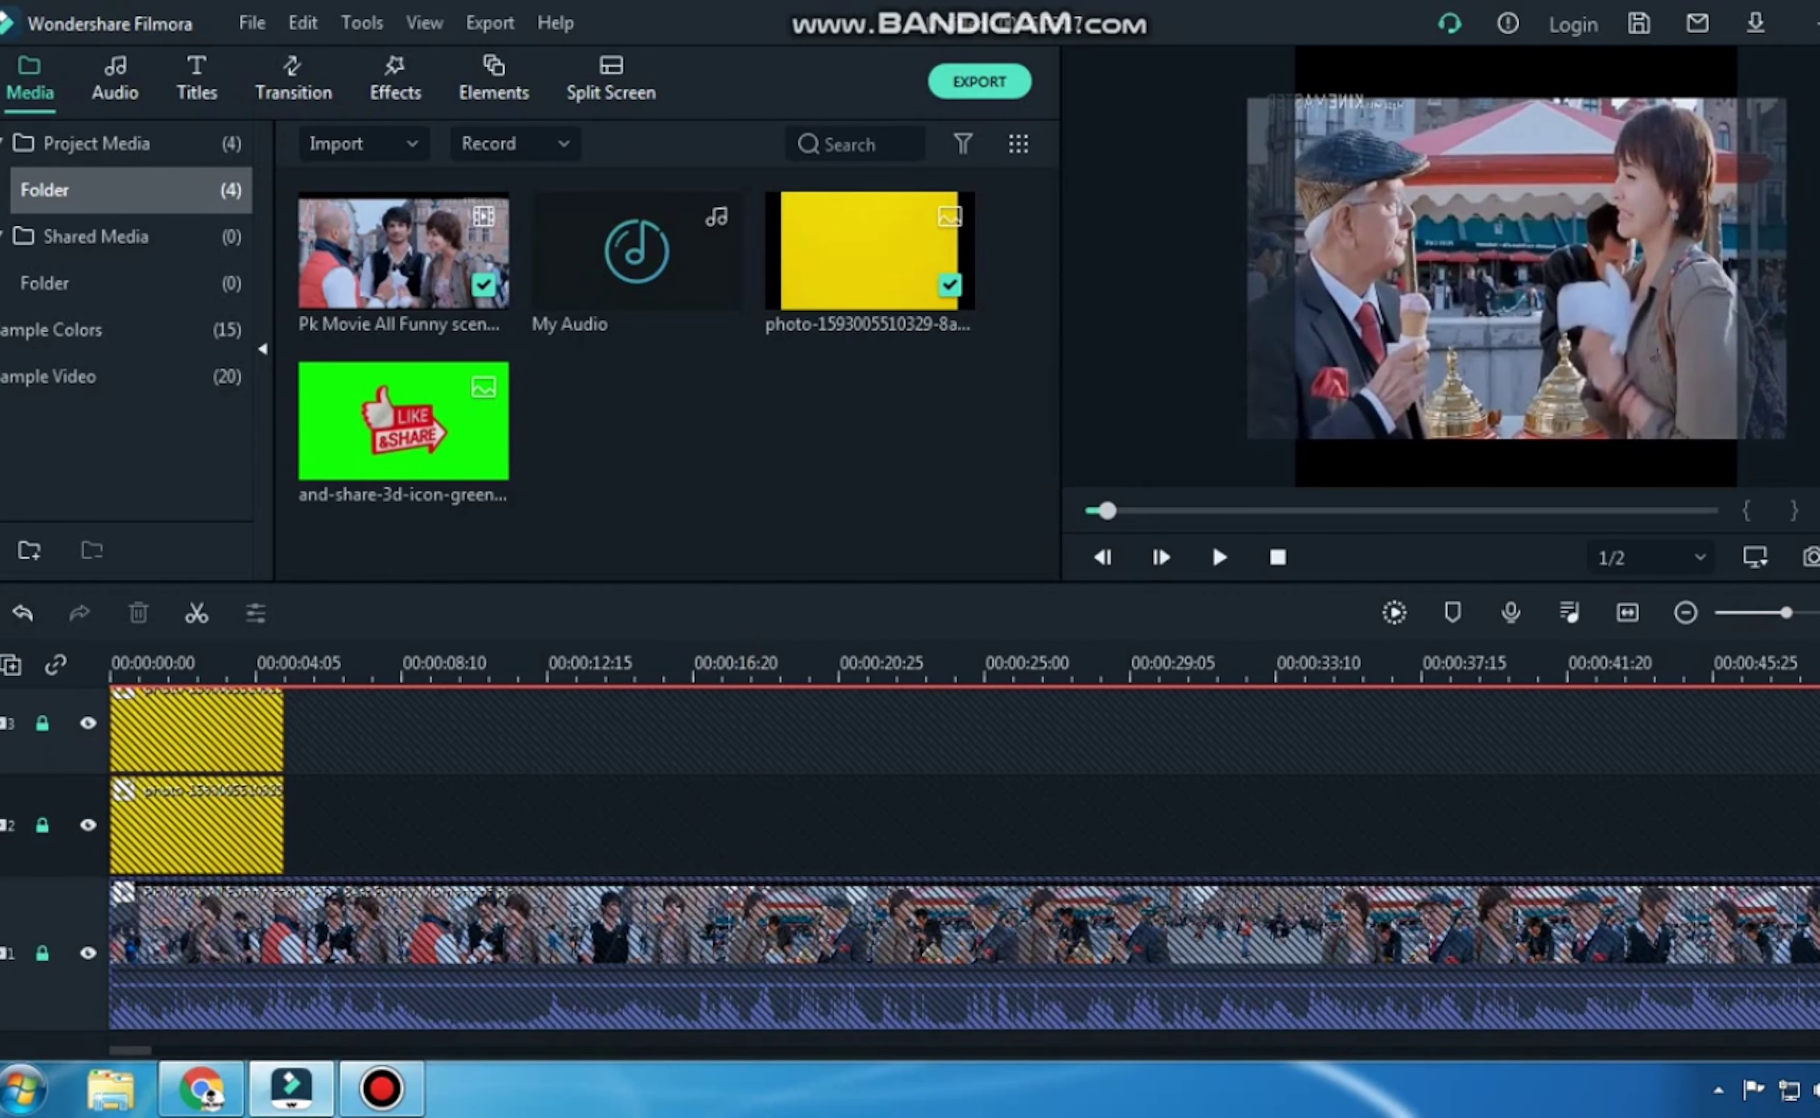
pyautogui.moveTo(1786, 612); pyautogui.dragTo(1774, 613)
pyautogui.hotkey('ctrl', '-')
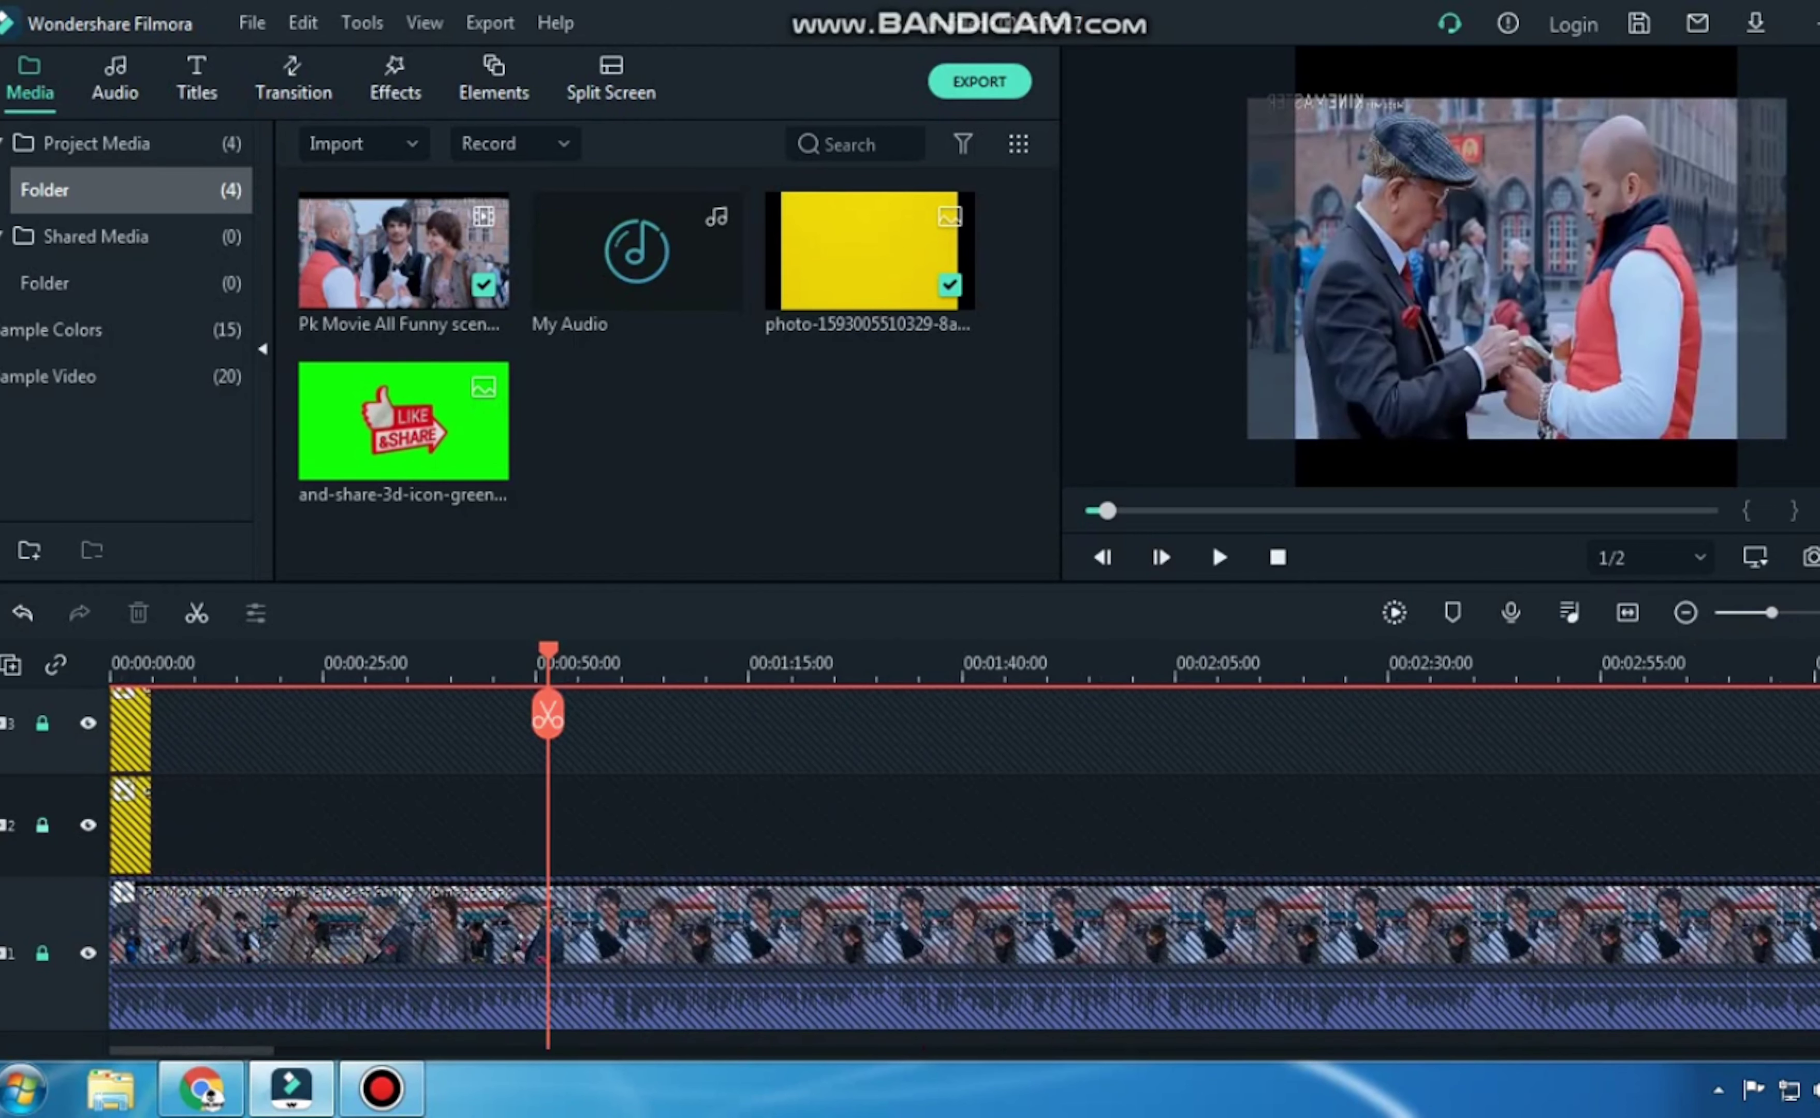
# Unlock track 2, extend its yellow photo to the end of the movie clip, and lock the track again.
pyautogui.click(42, 826)
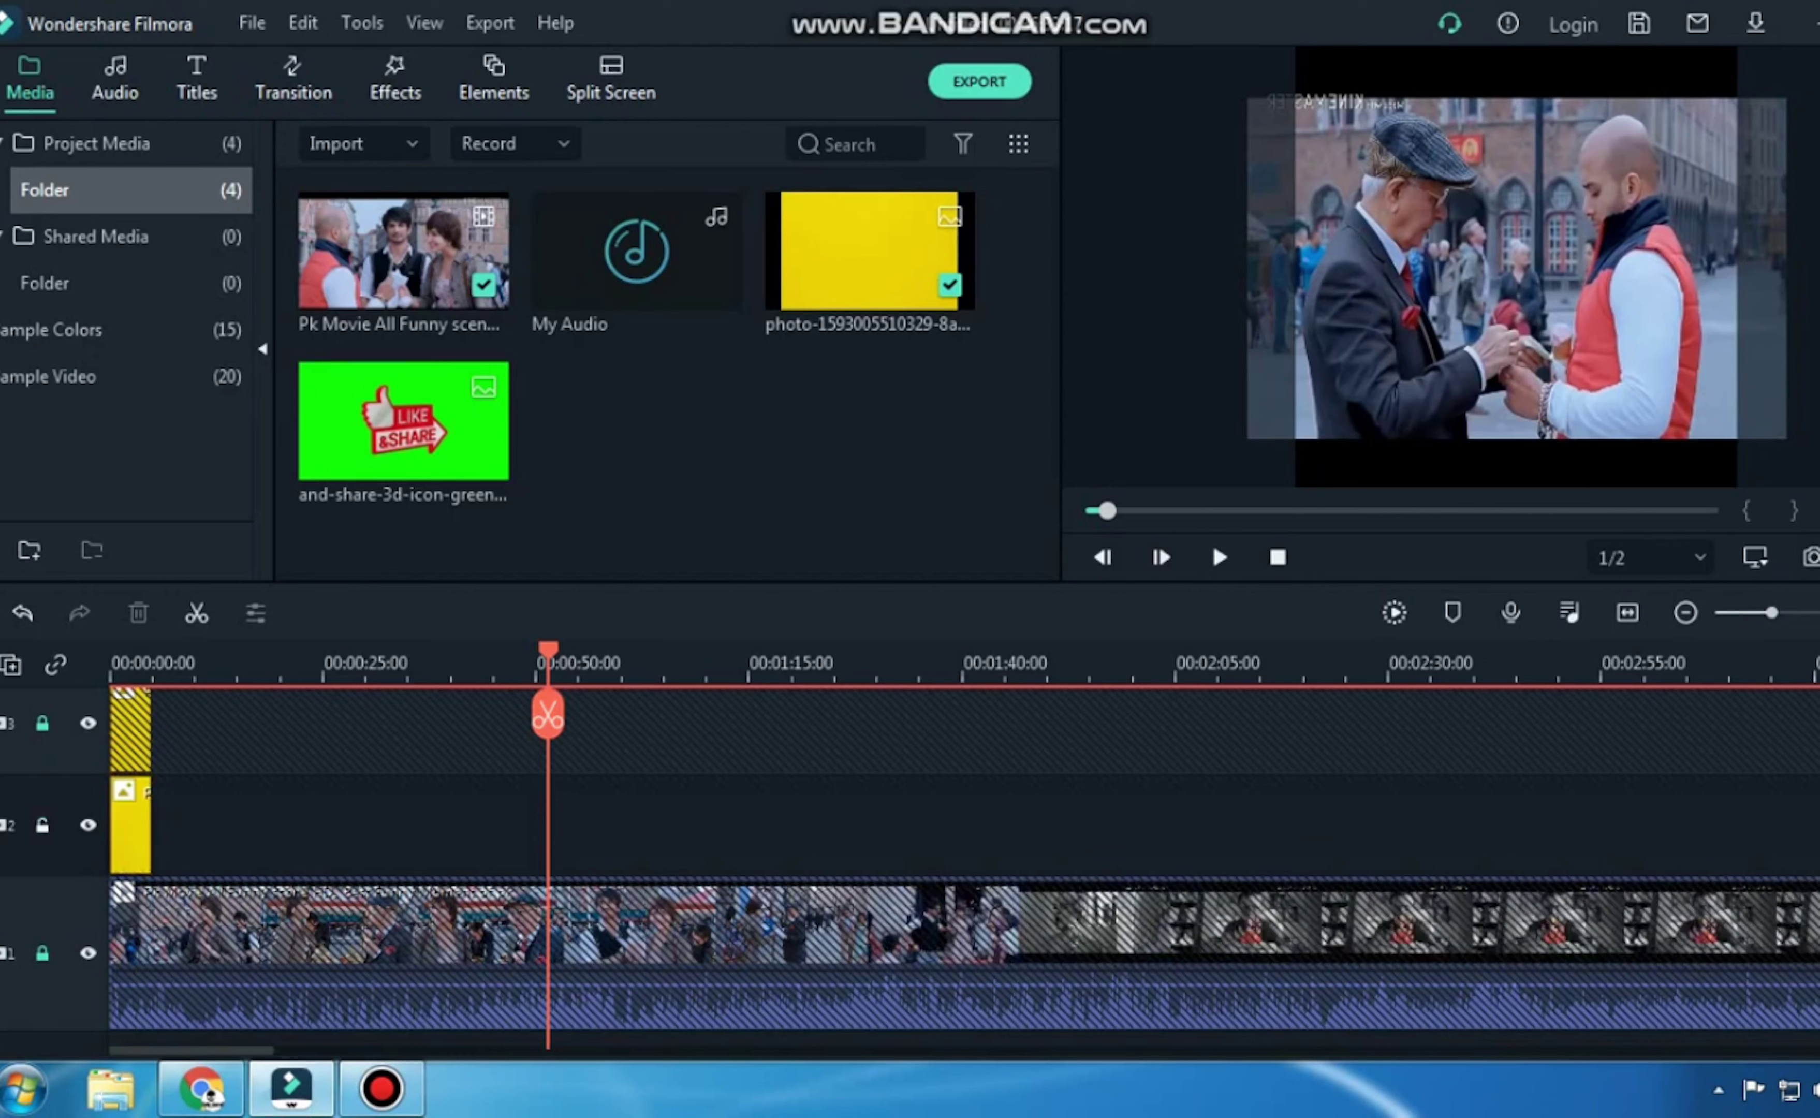
pyautogui.click(130, 828)
pyautogui.moveTo(151, 827); pyautogui.dragTo(1818, 827)
pyautogui.scroll(-10, 964, 847)
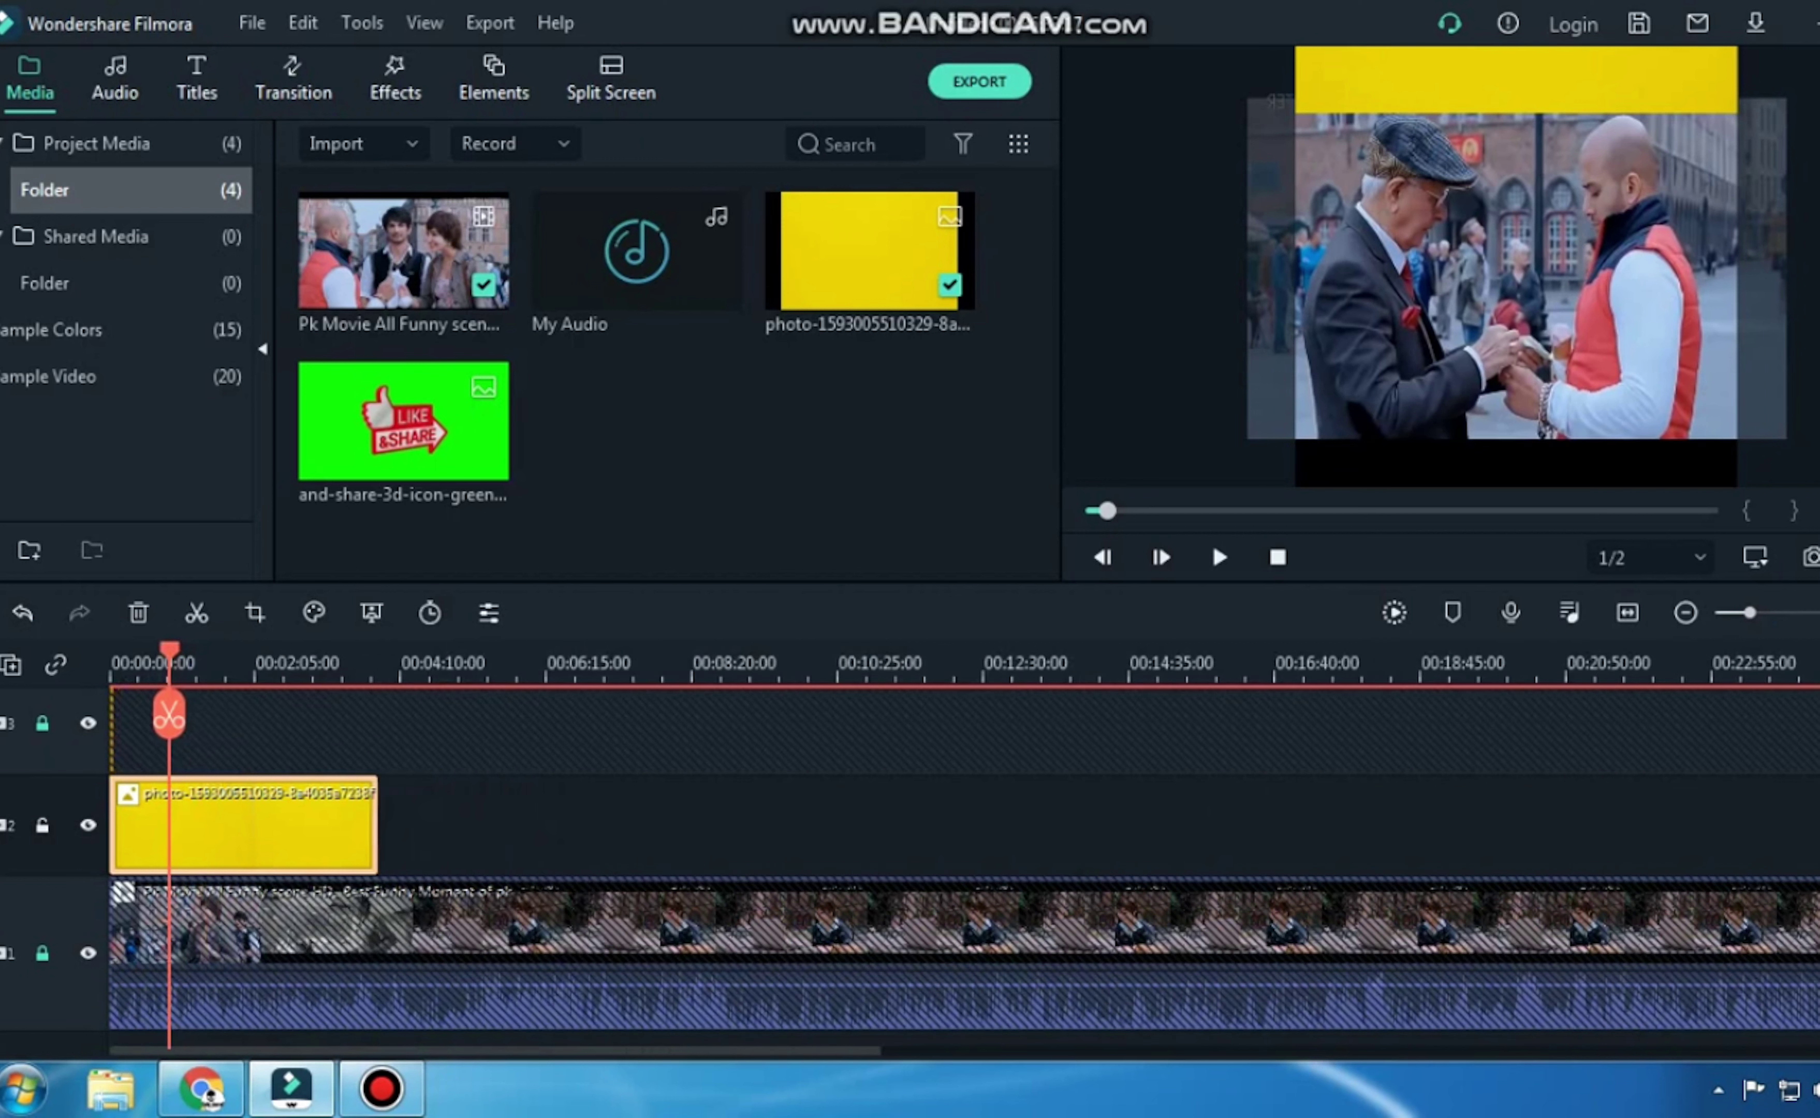
pyautogui.hotkey('ctrl', '-')
pyautogui.hotkey('ctrl', '-')
pyautogui.hotkey('ctrl', '-')
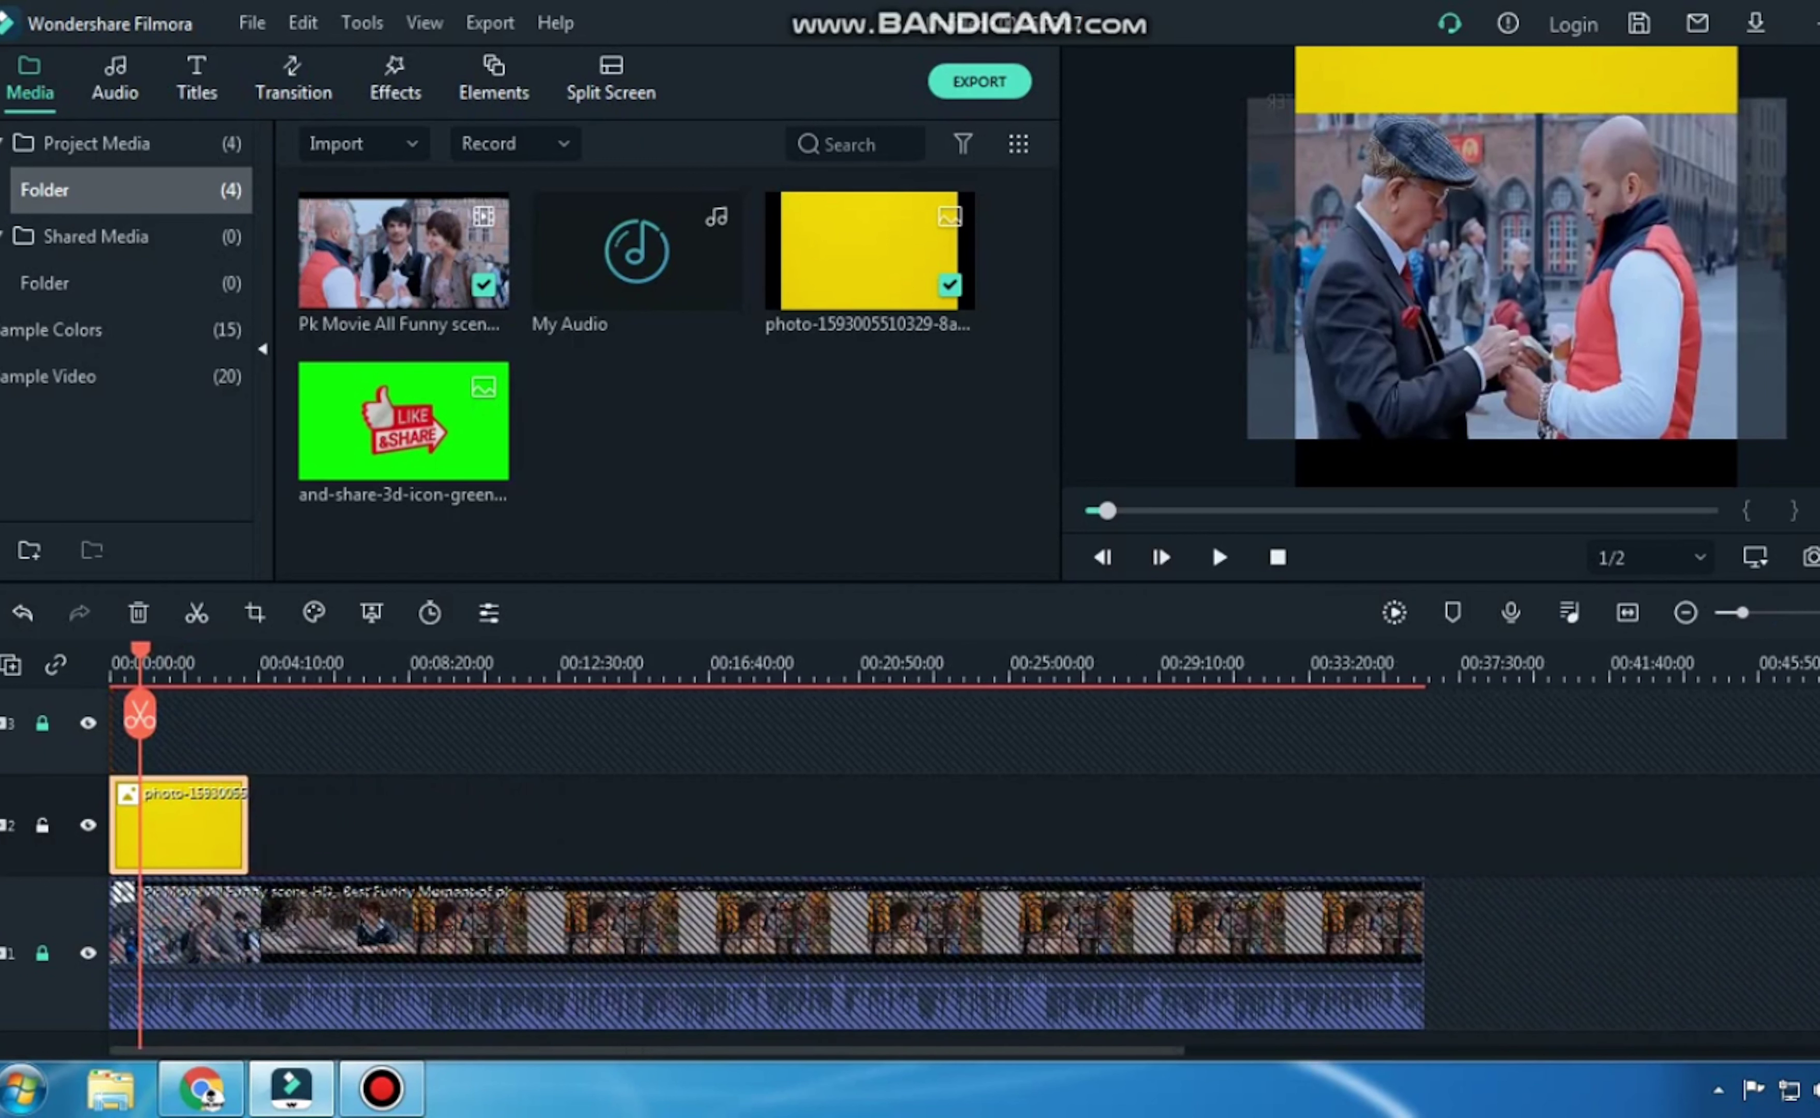
pyautogui.moveTo(246, 826); pyautogui.dragTo(1423, 825)
pyautogui.click(42, 826)
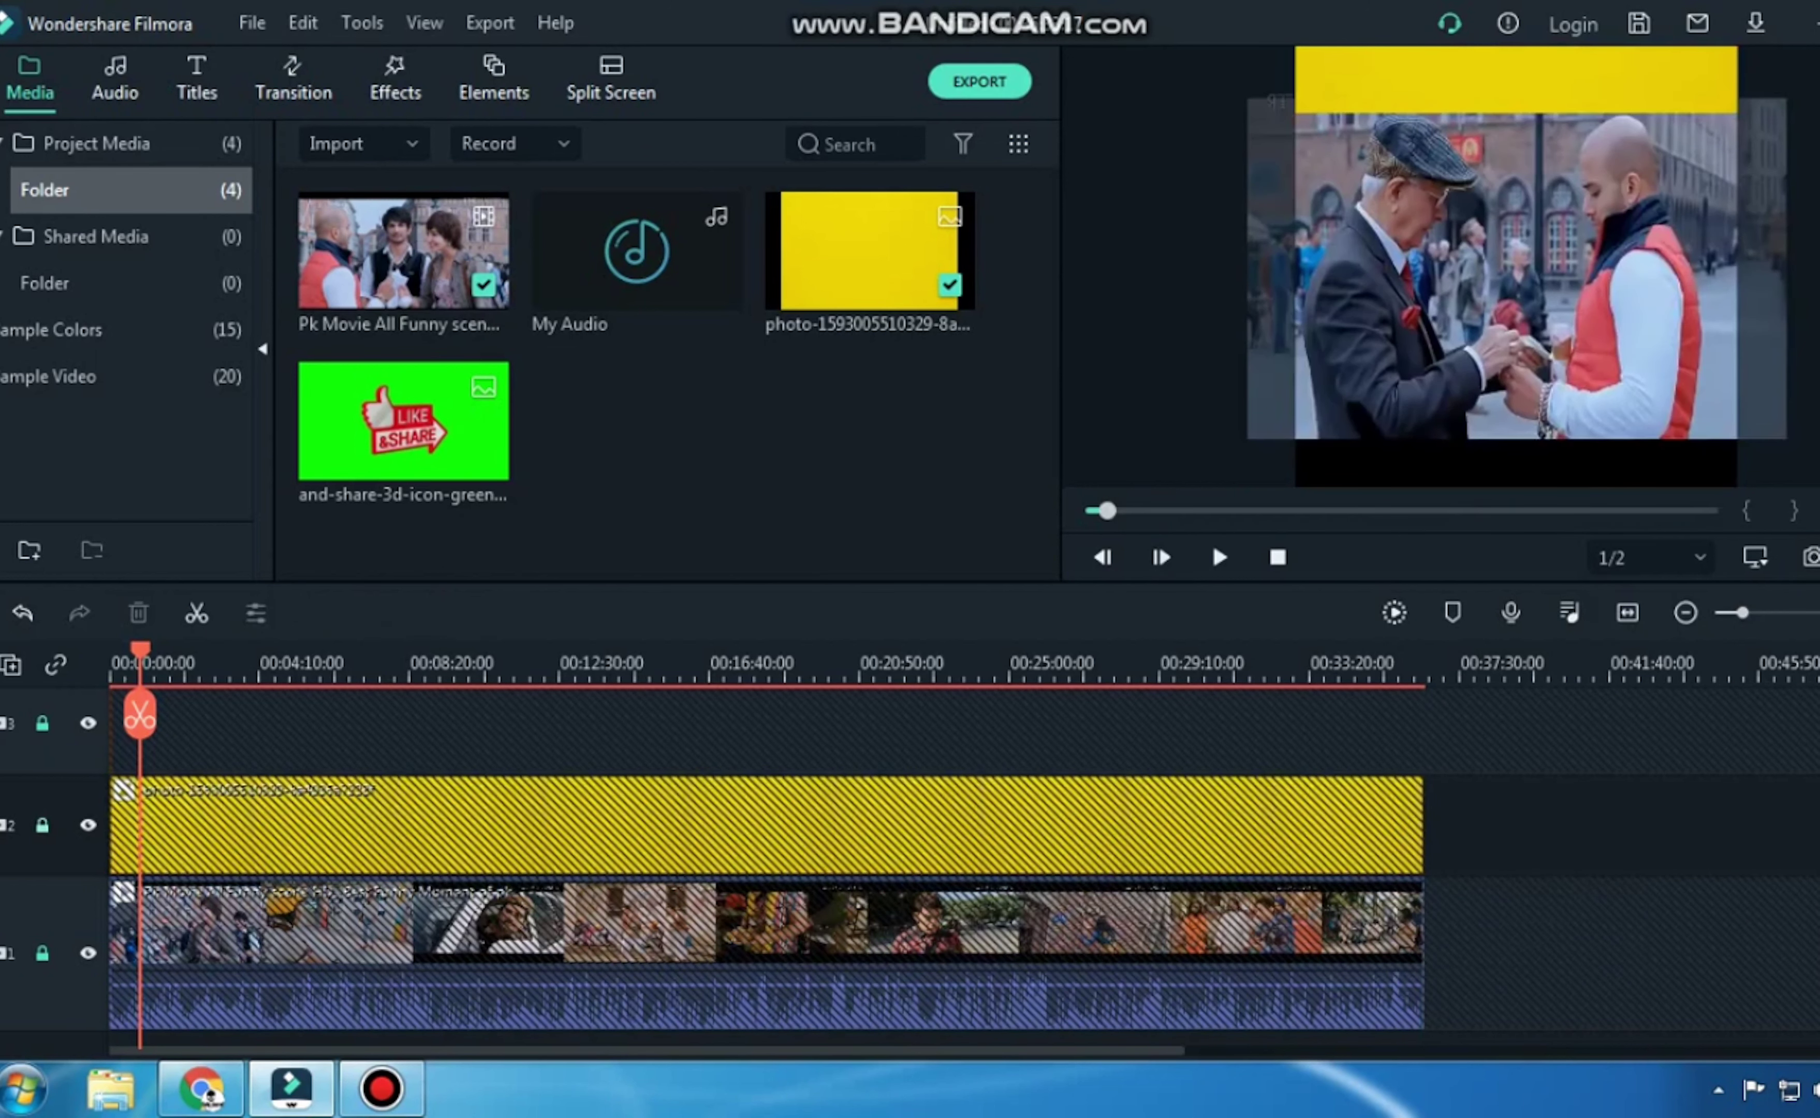
# Unlock track 3, extend its yellow photo to the movie clip's end, relock the track, and return the playhead to the start.
pyautogui.click(1277, 557)
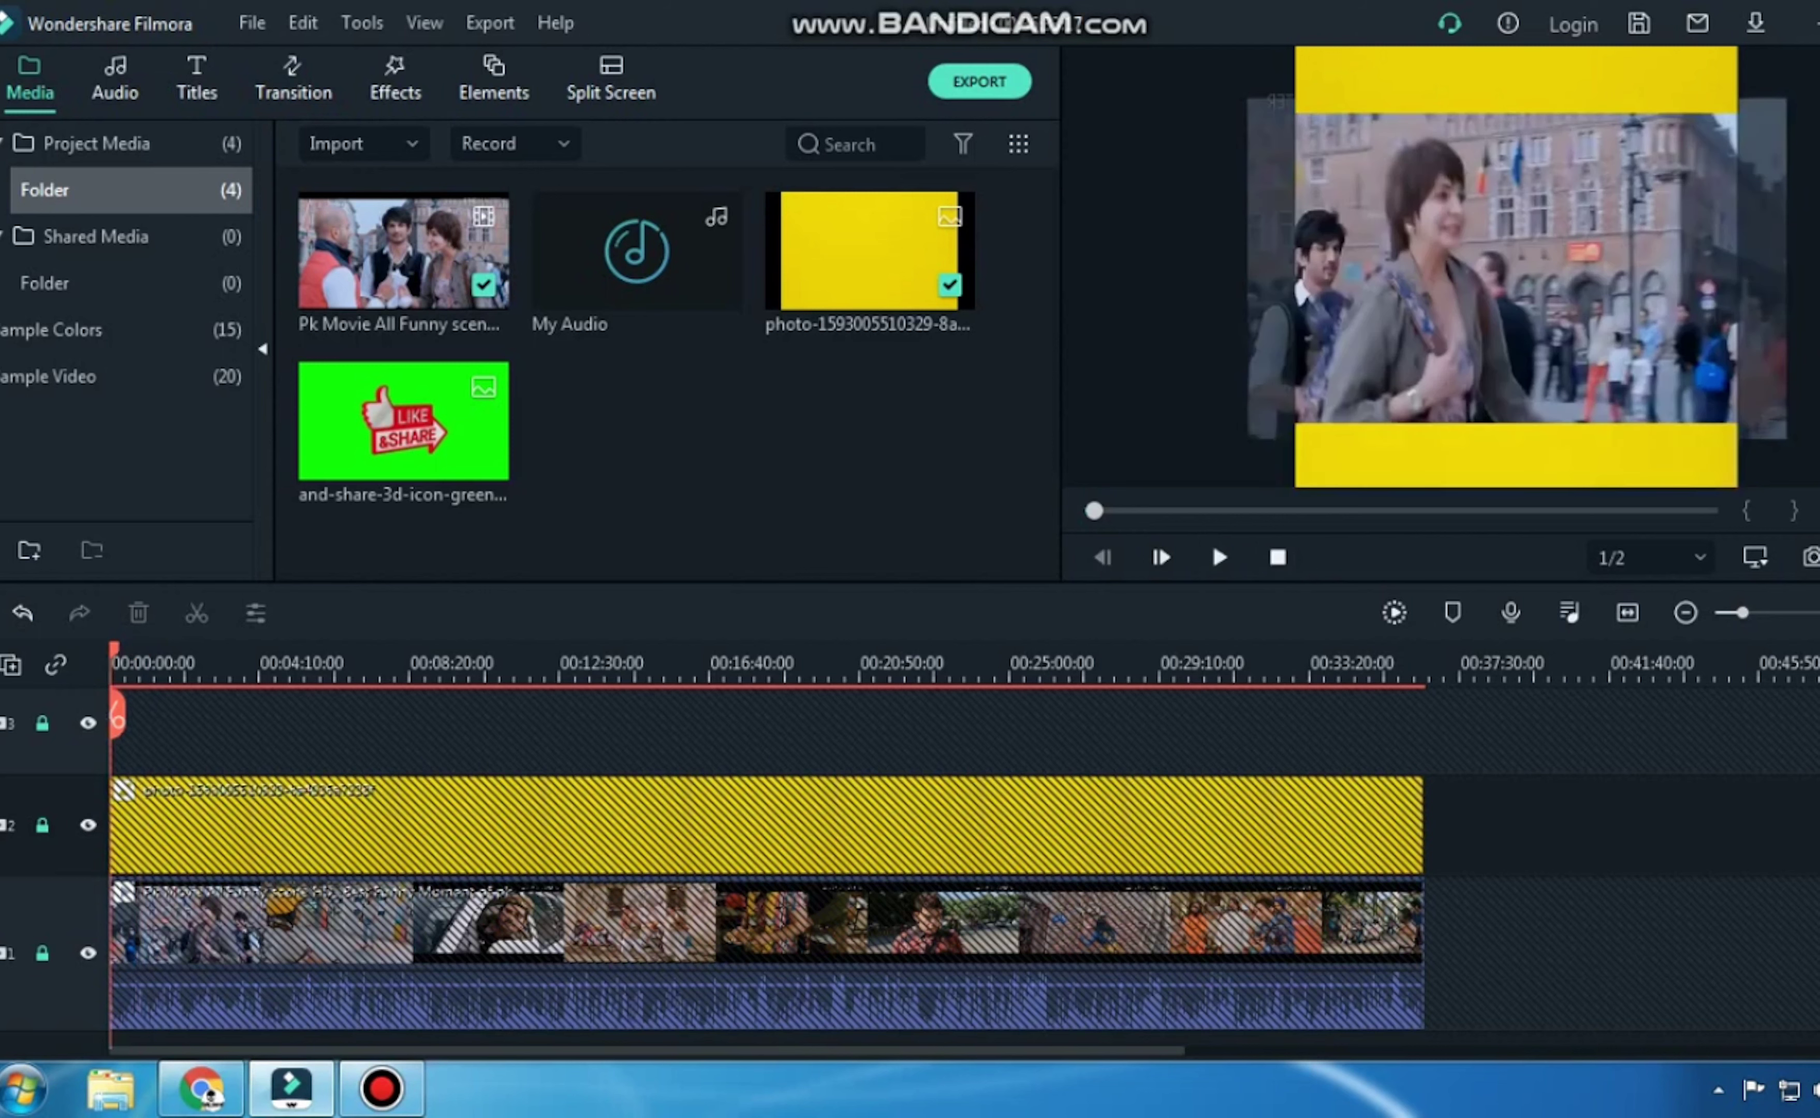
pyautogui.hotkey('ctrl', '=')
pyautogui.hotkey('ctrl', '=')
pyautogui.hotkey('ctrl', '=')
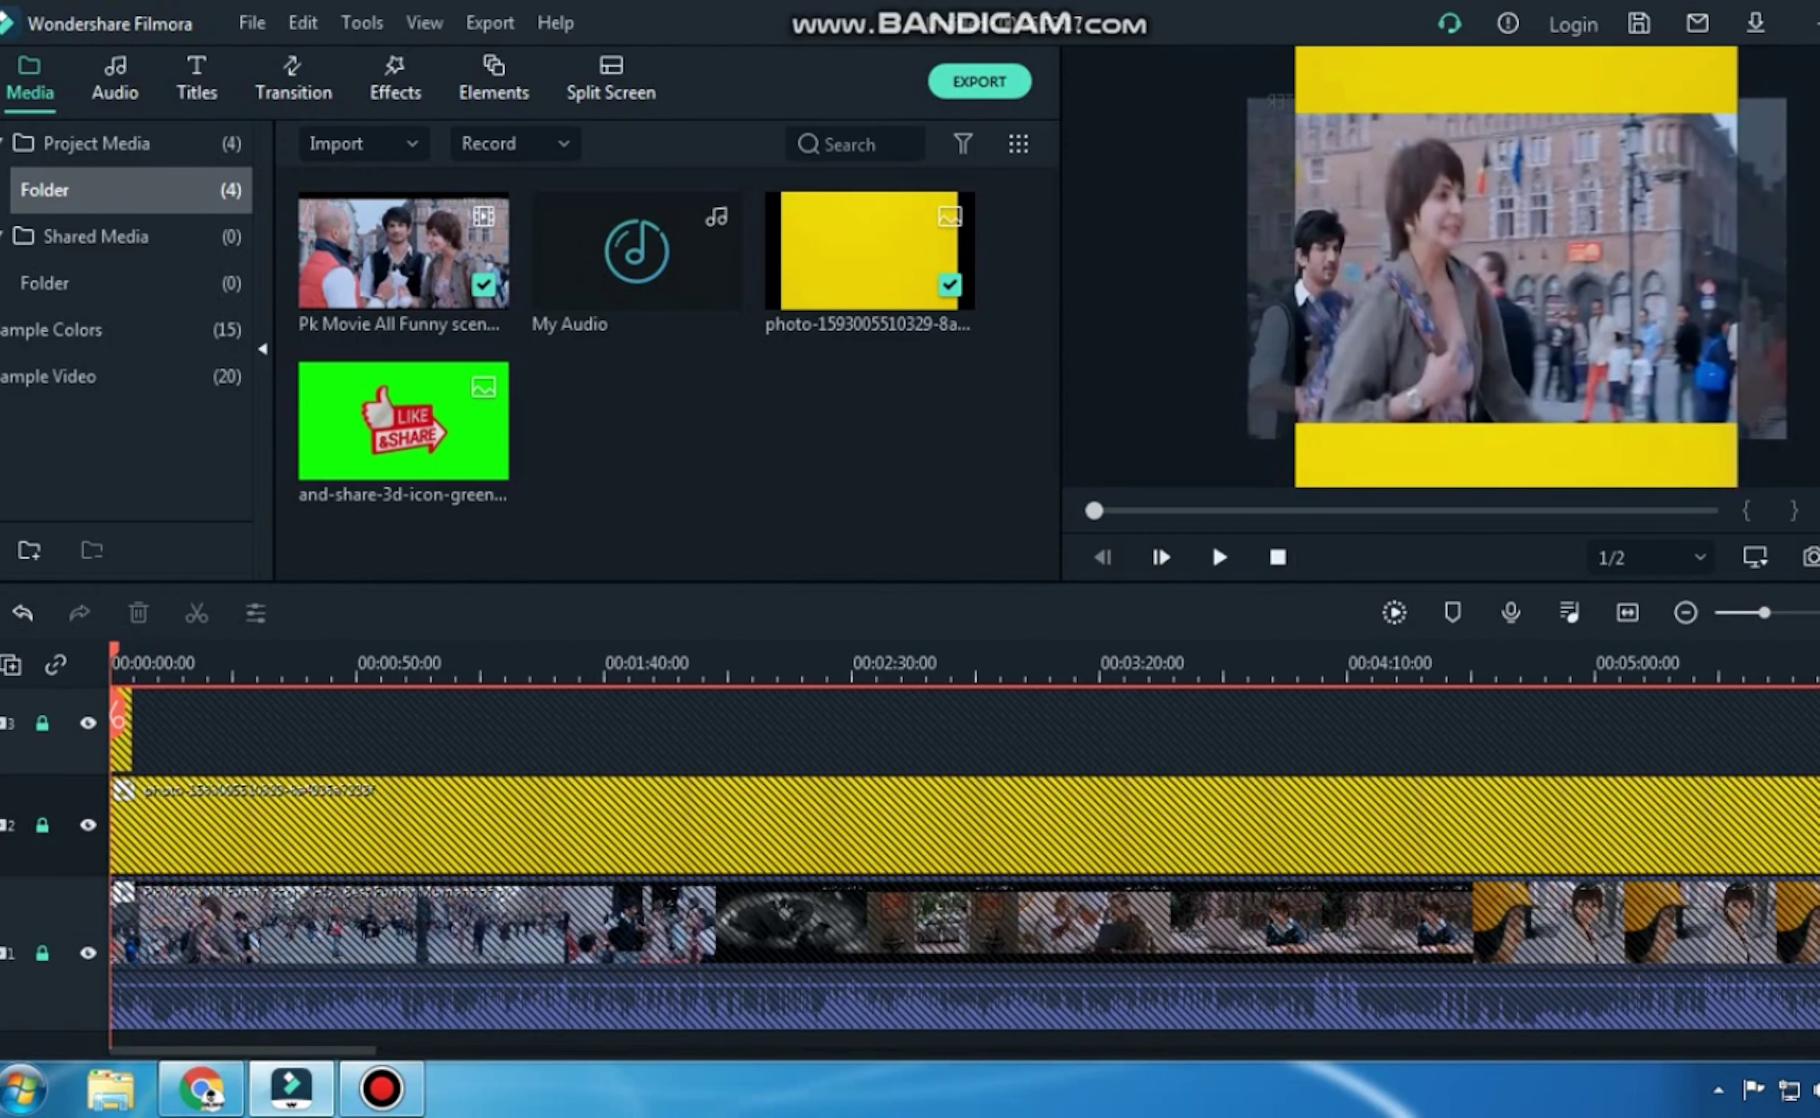
pyautogui.click(43, 724)
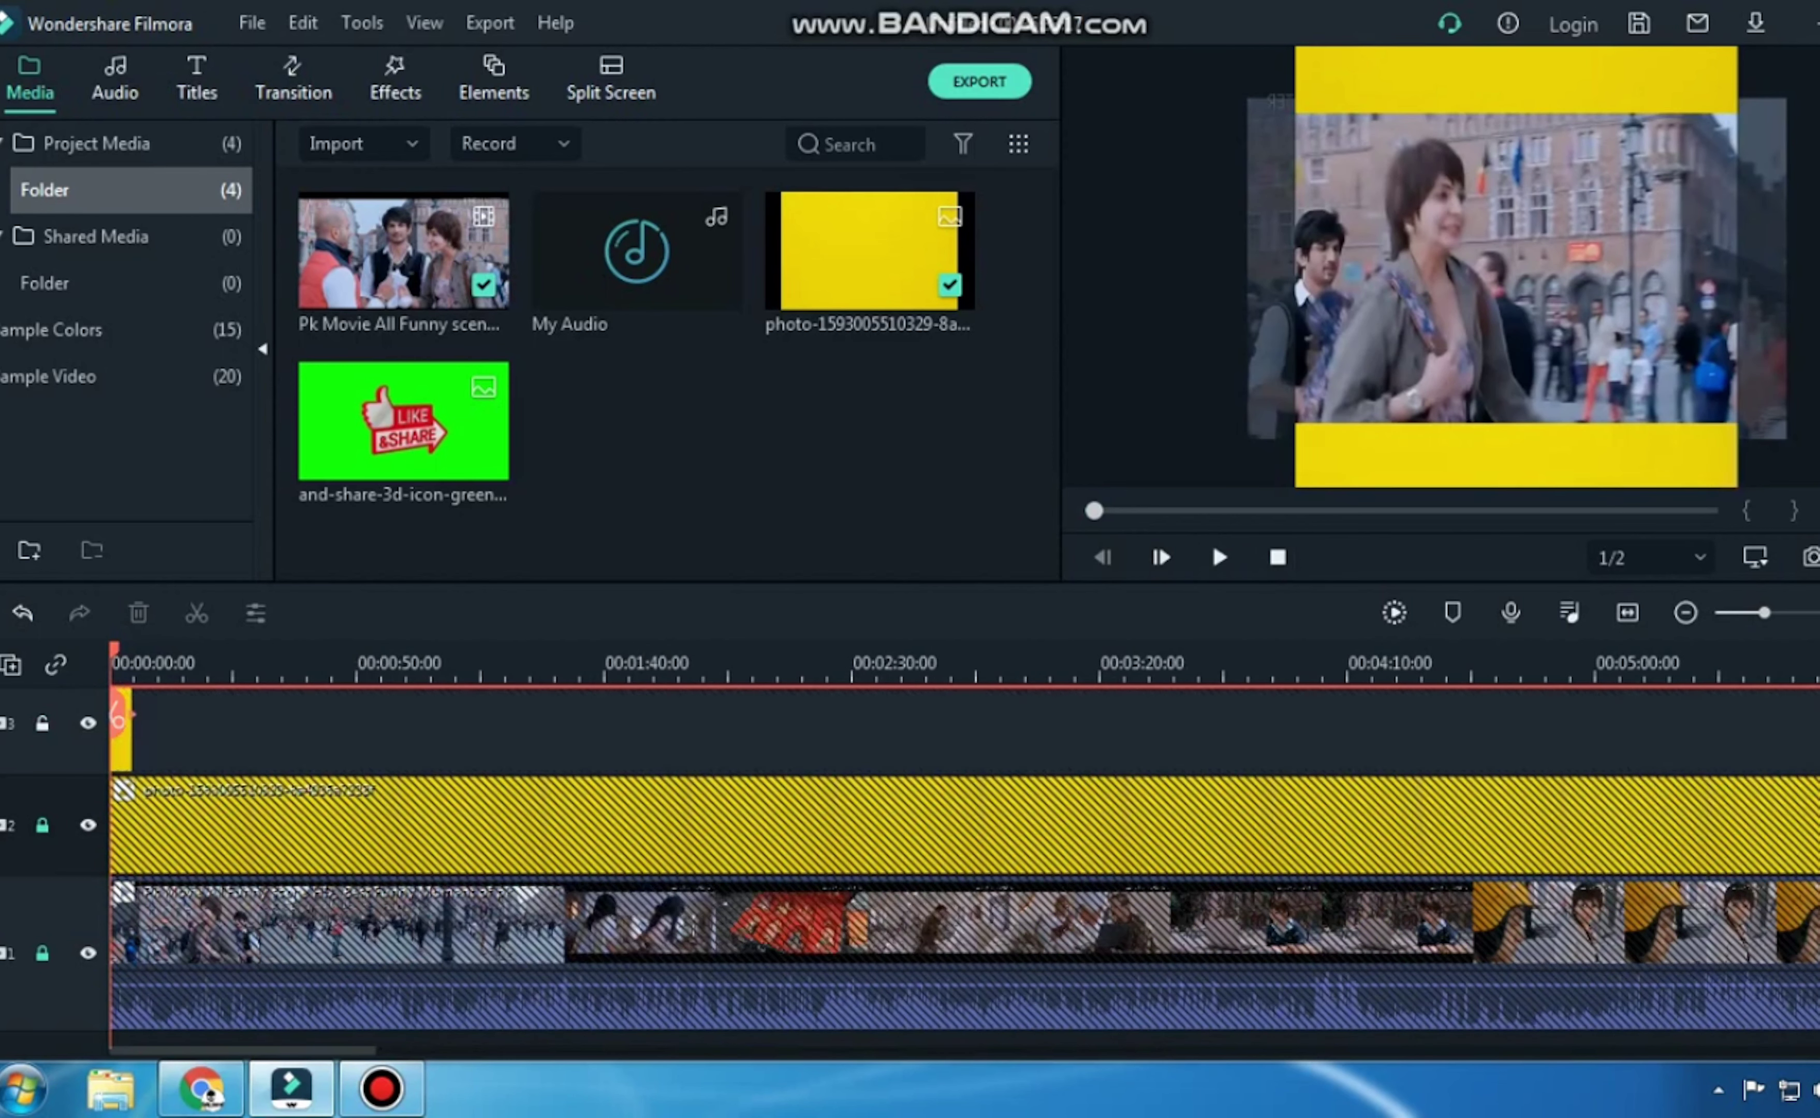
pyautogui.click(121, 735)
pyautogui.moveTo(131, 736); pyautogui.dragTo(1811, 751)
pyautogui.moveTo(1793, 837); pyautogui.dragTo(1811, 837)
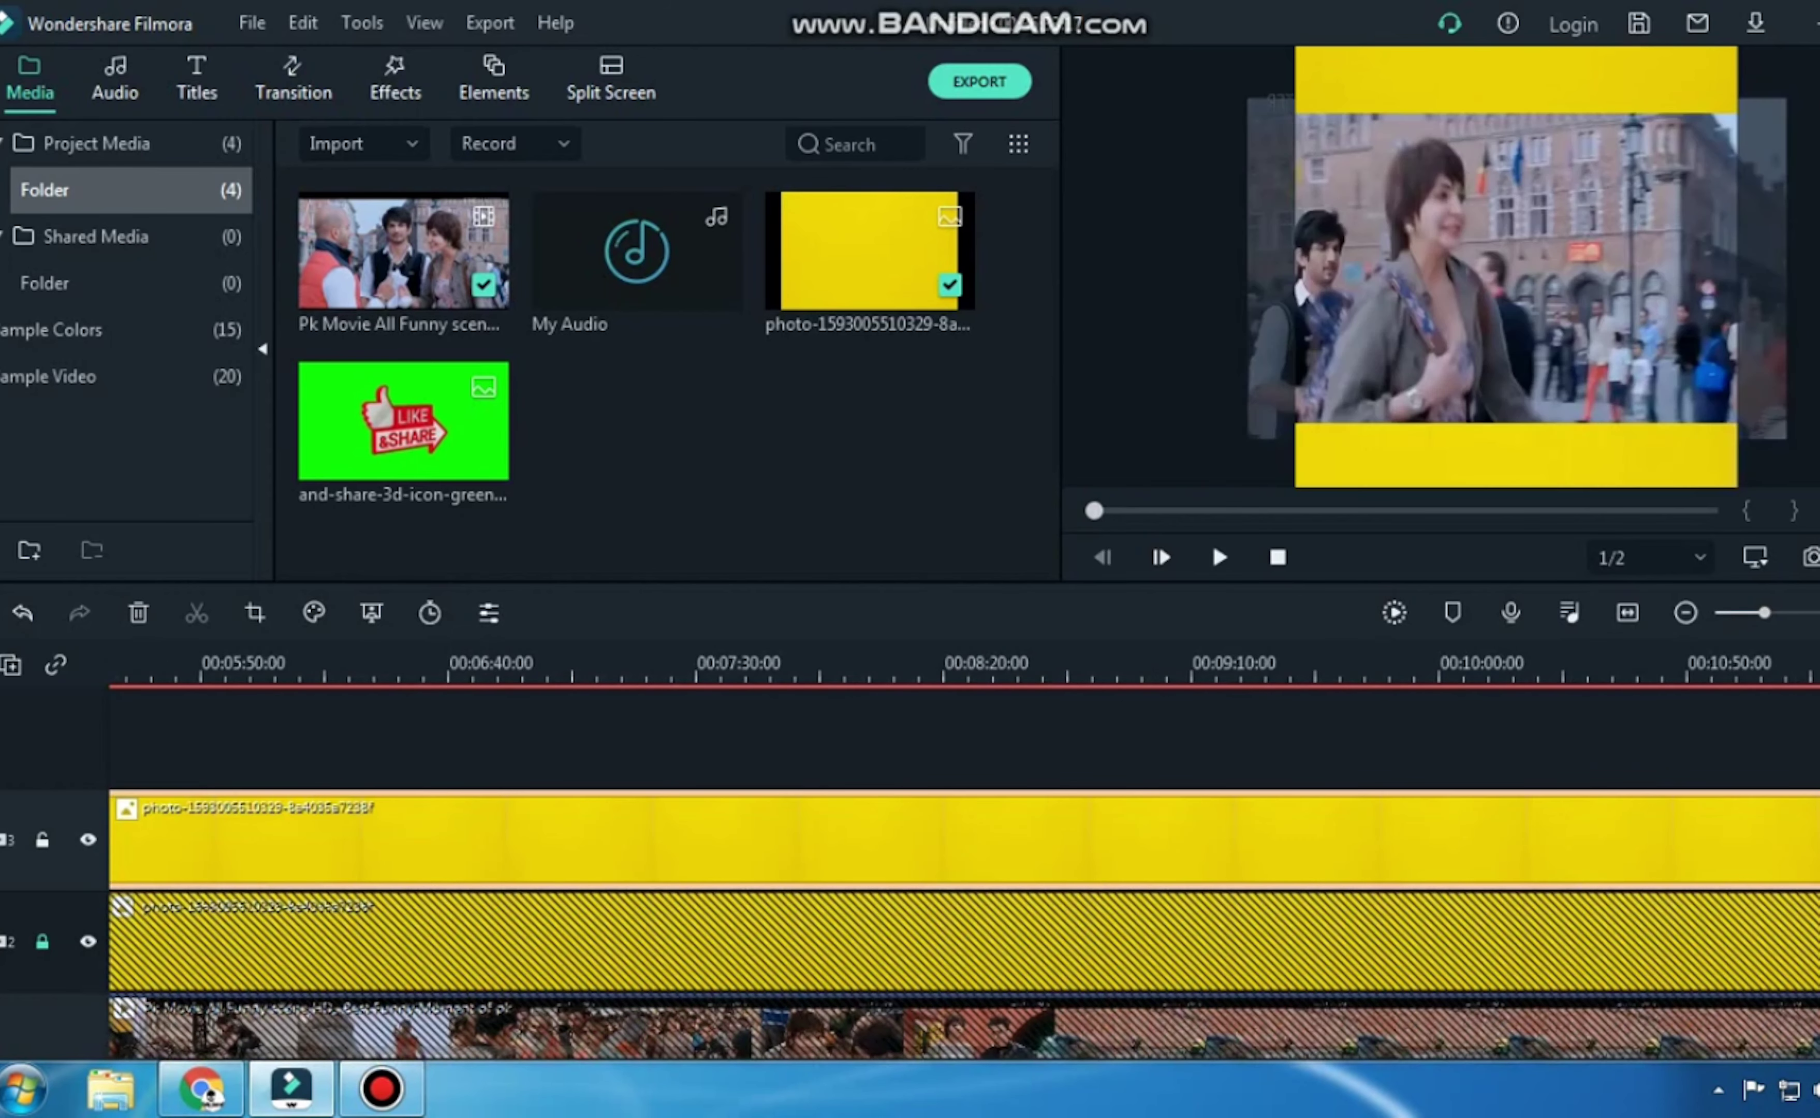
pyautogui.hotkey('ctrl', '-')
pyautogui.hotkey('ctrl', '-')
pyautogui.hotkey('ctrl', '-')
pyautogui.hotkey('ctrl', '-')
pyautogui.hotkey('ctrl', '-')
pyautogui.hotkey('ctrl', '-')
pyautogui.hotkey('ctrl', '-')
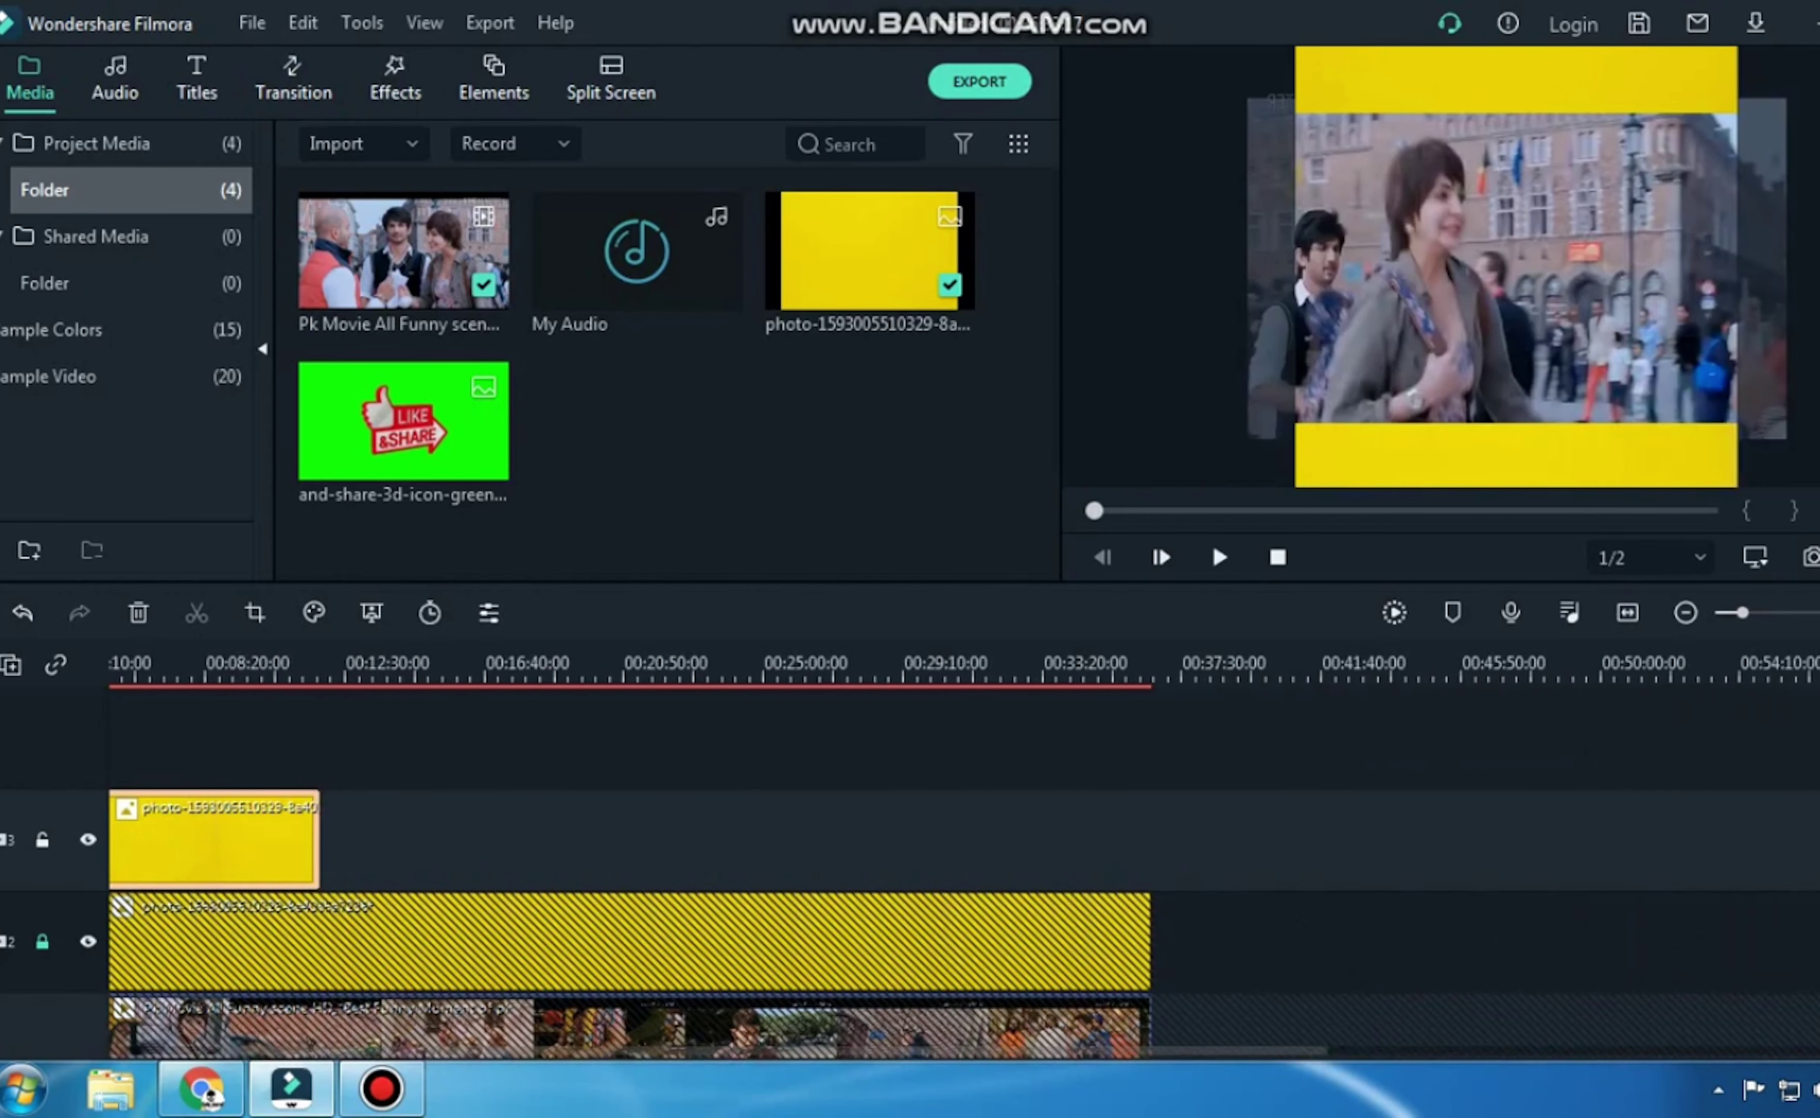
pyautogui.moveTo(318, 837); pyautogui.dragTo(1150, 837)
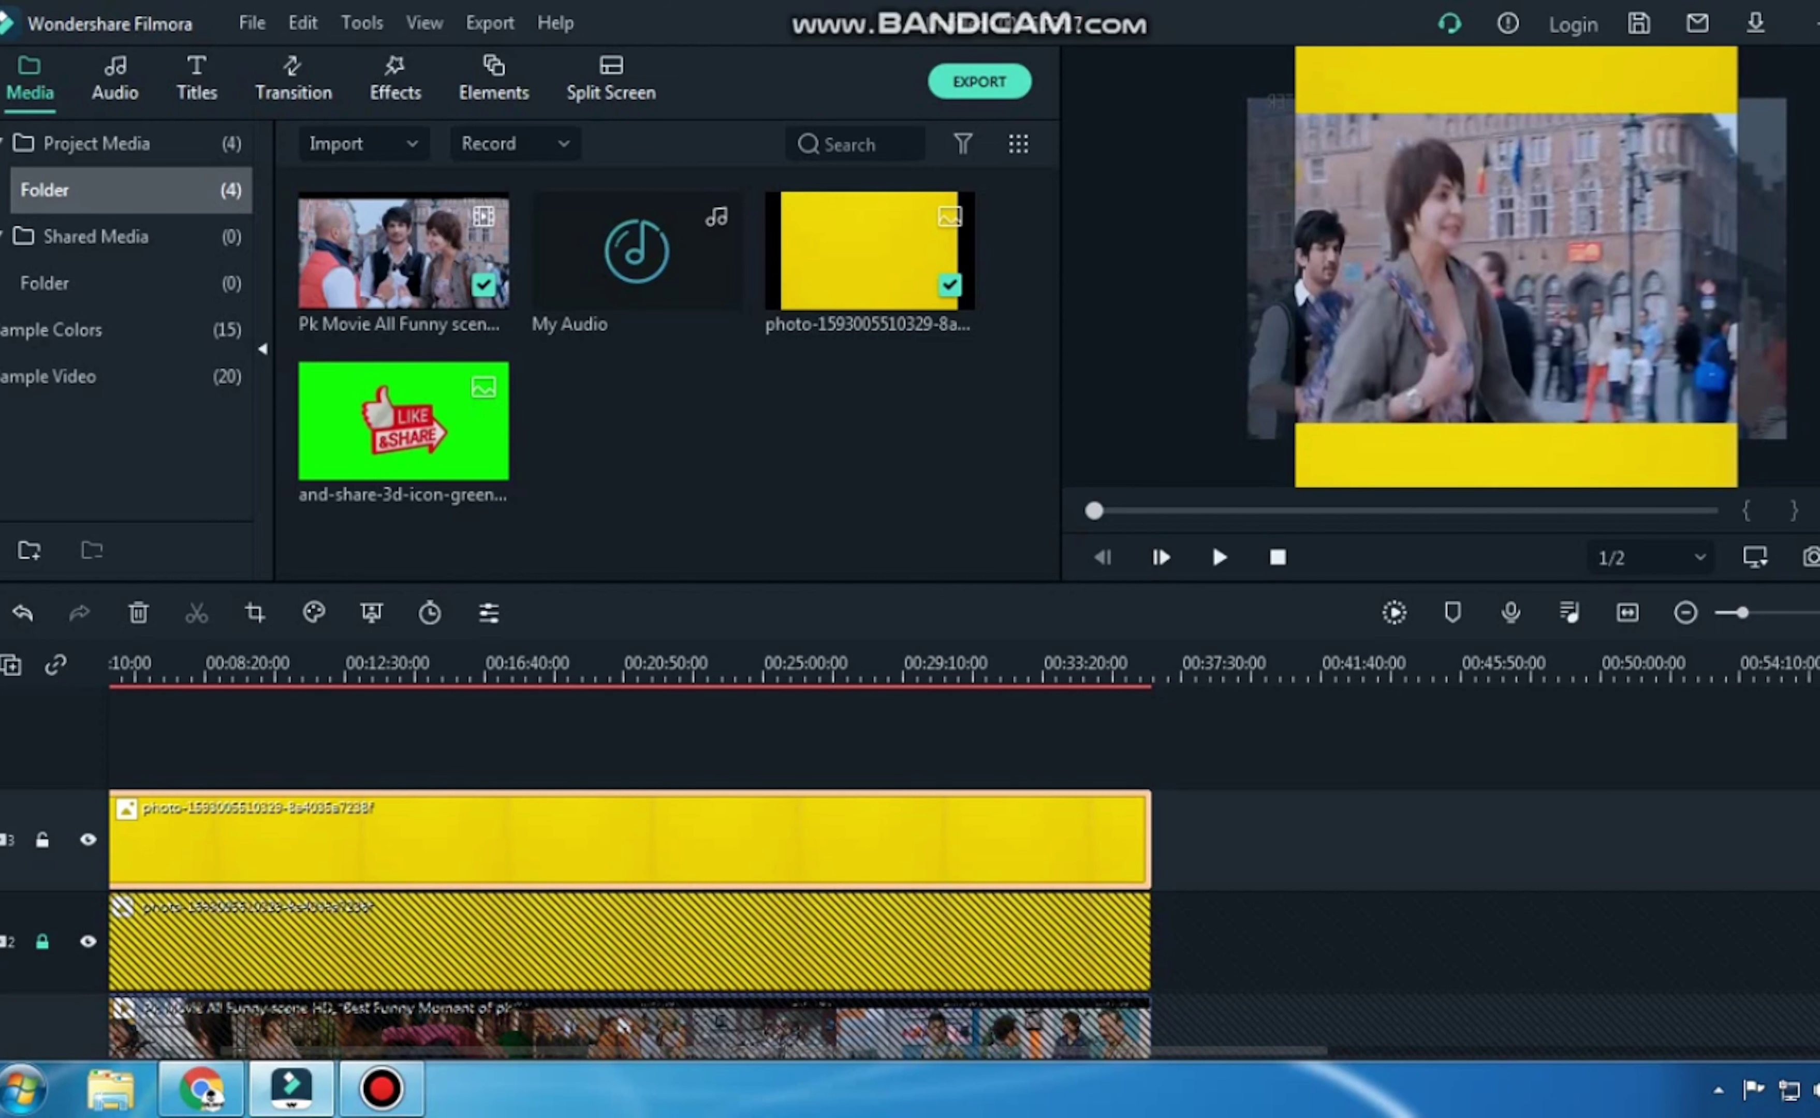
pyautogui.click(43, 839)
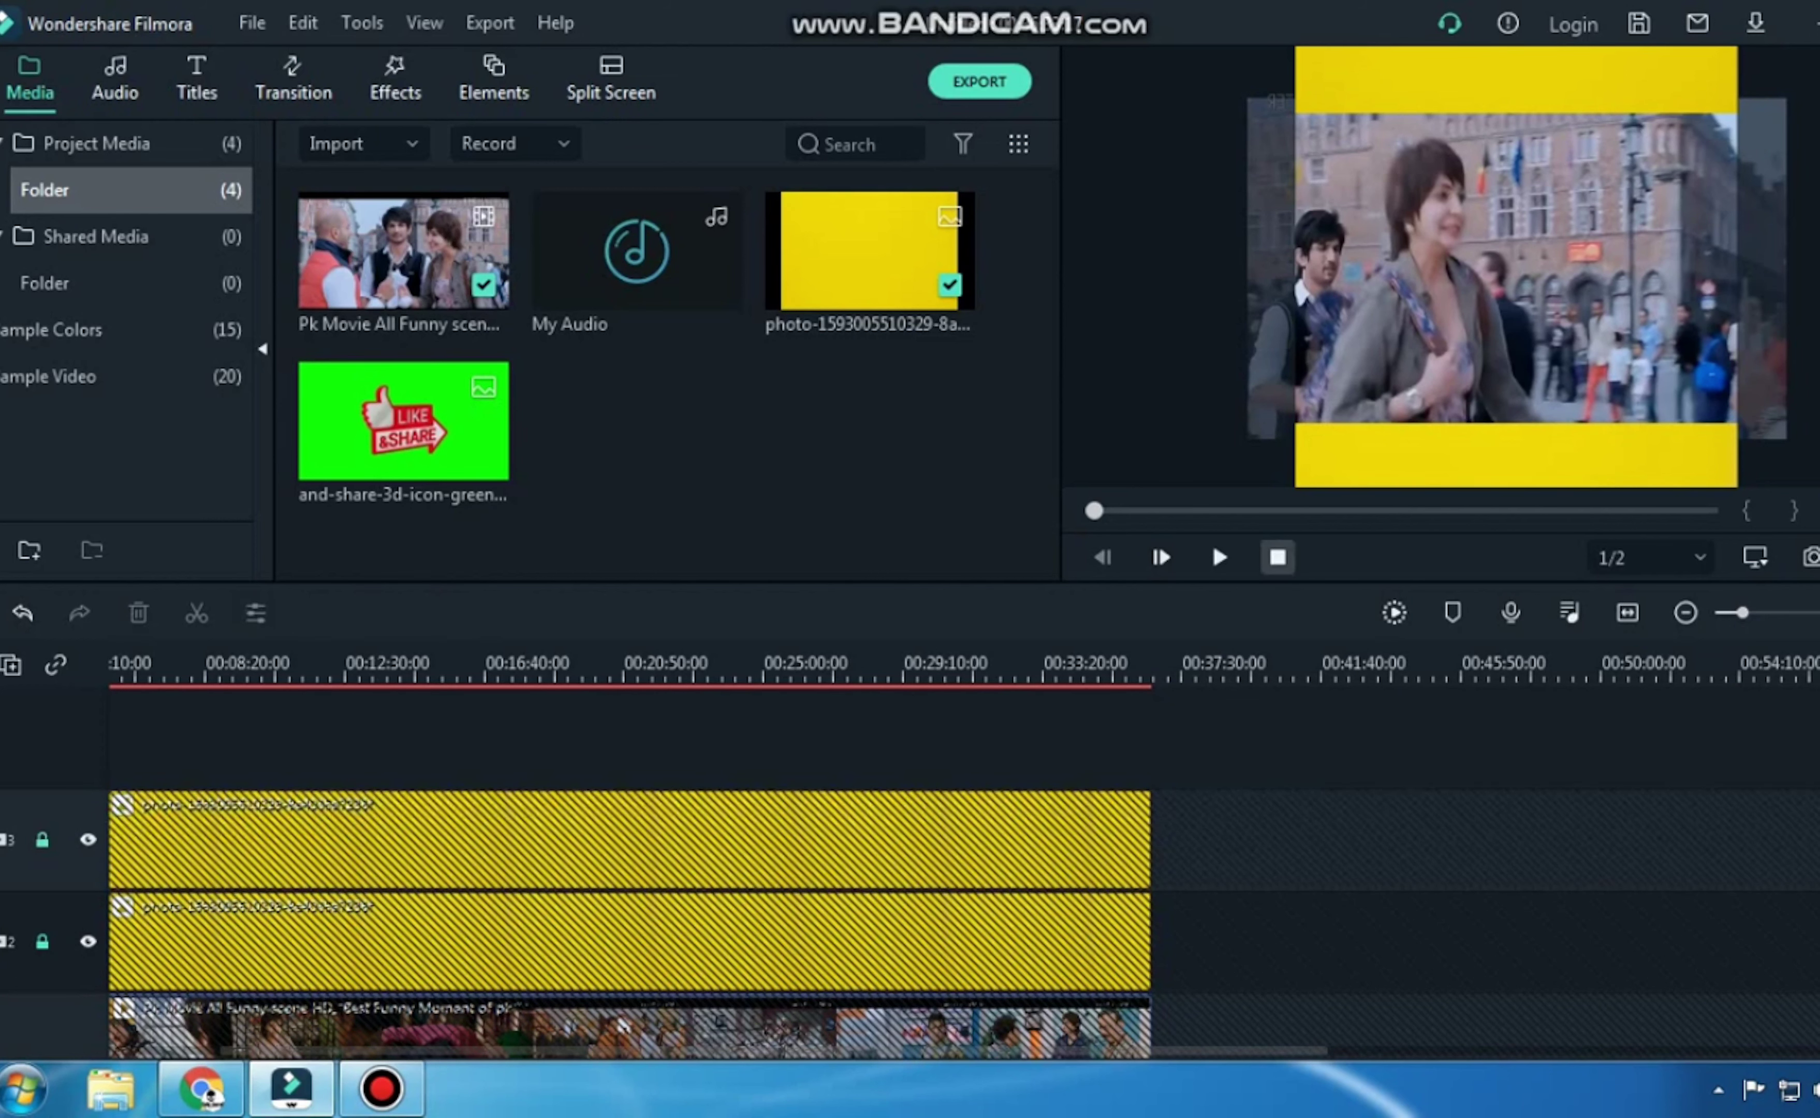
pyautogui.click(1277, 557)
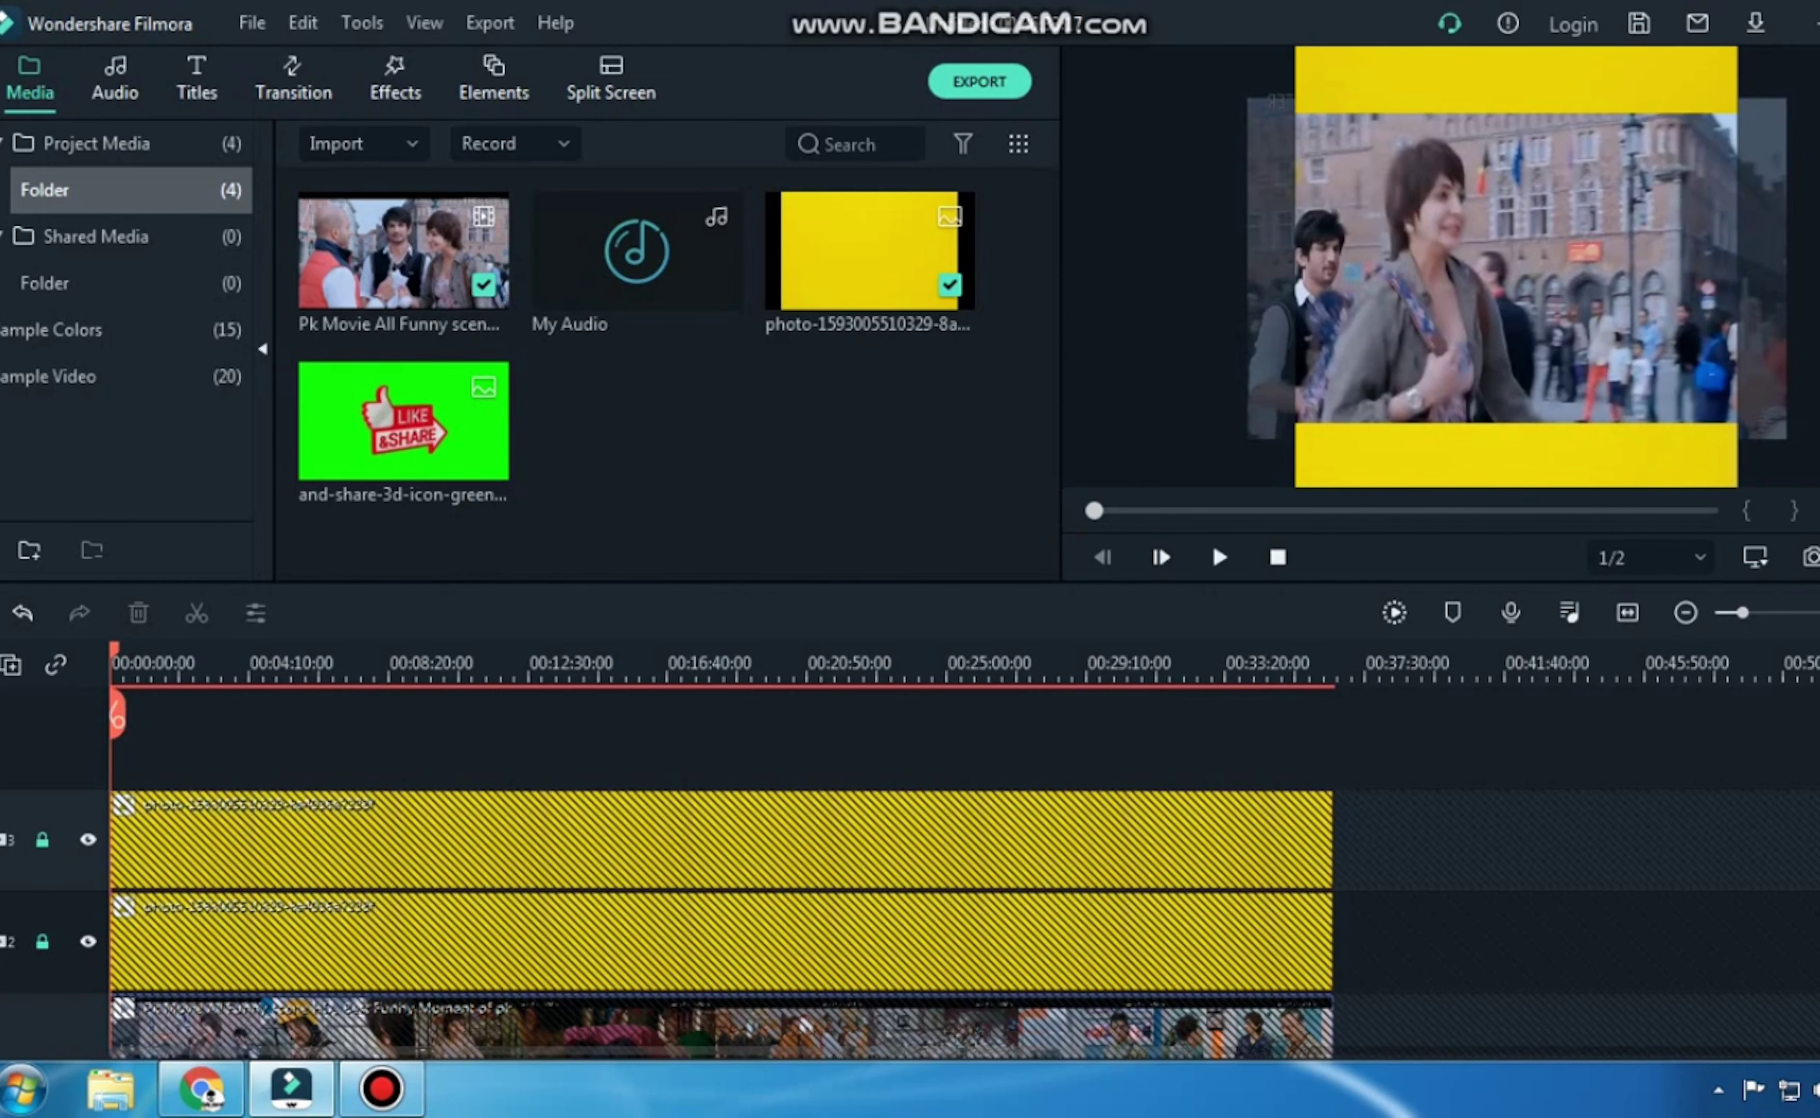
# Add the Silent Film effect at the timeline start on a new track above the yellow photos.
pyautogui.click(293, 79)
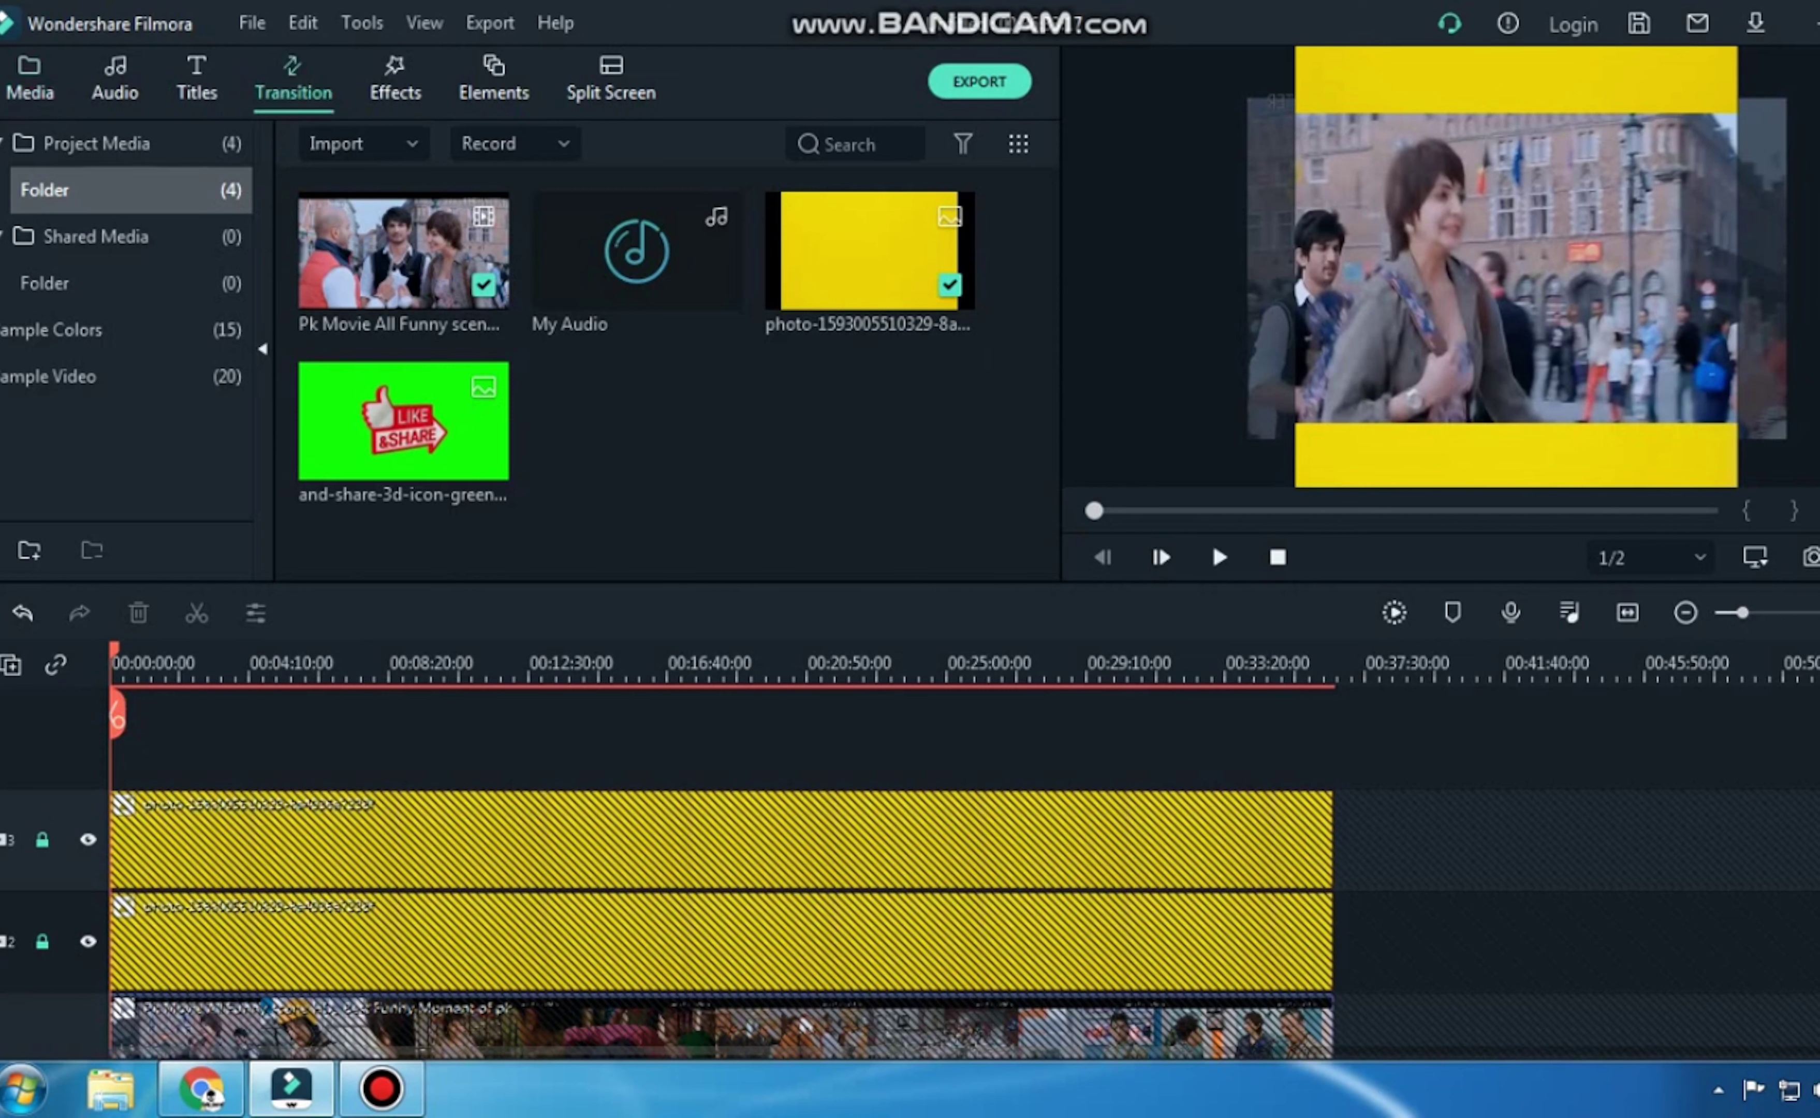
pyautogui.click(395, 79)
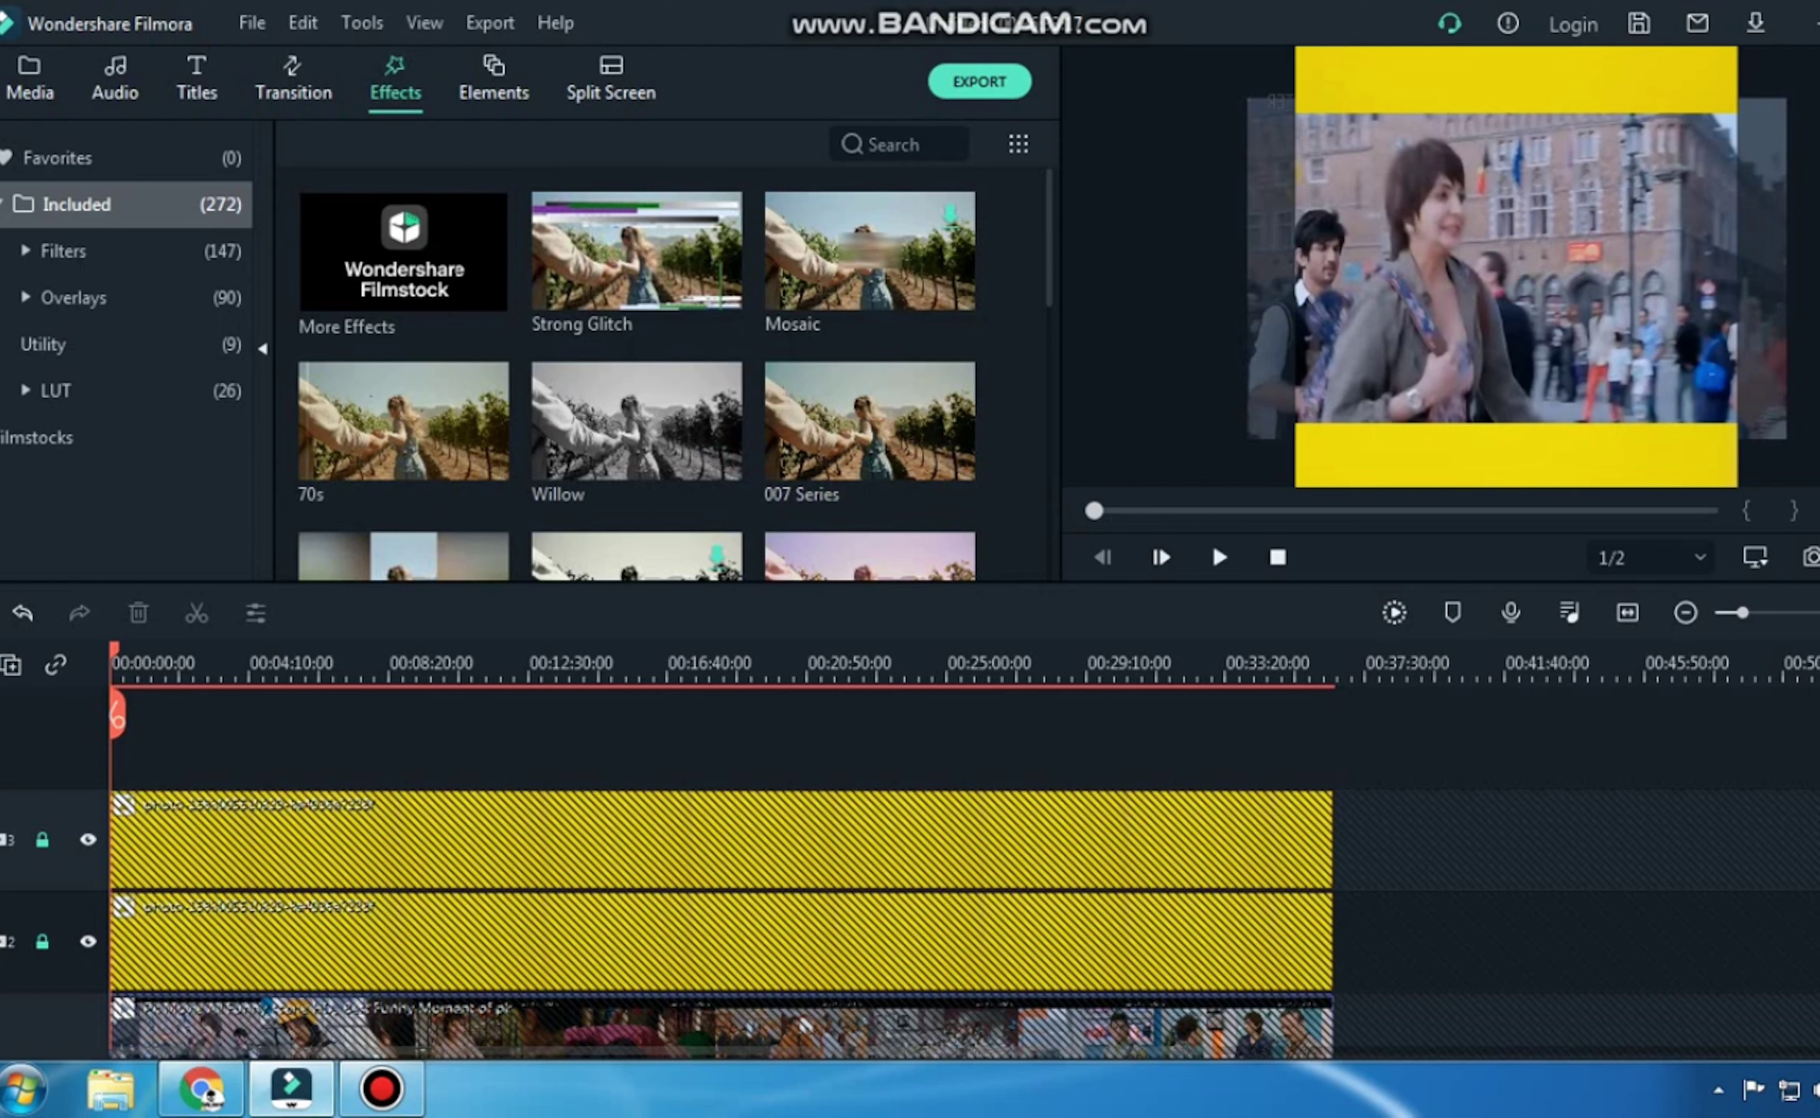
pyautogui.scroll(-2, 676, 374)
pyautogui.scroll(-3, 676, 374)
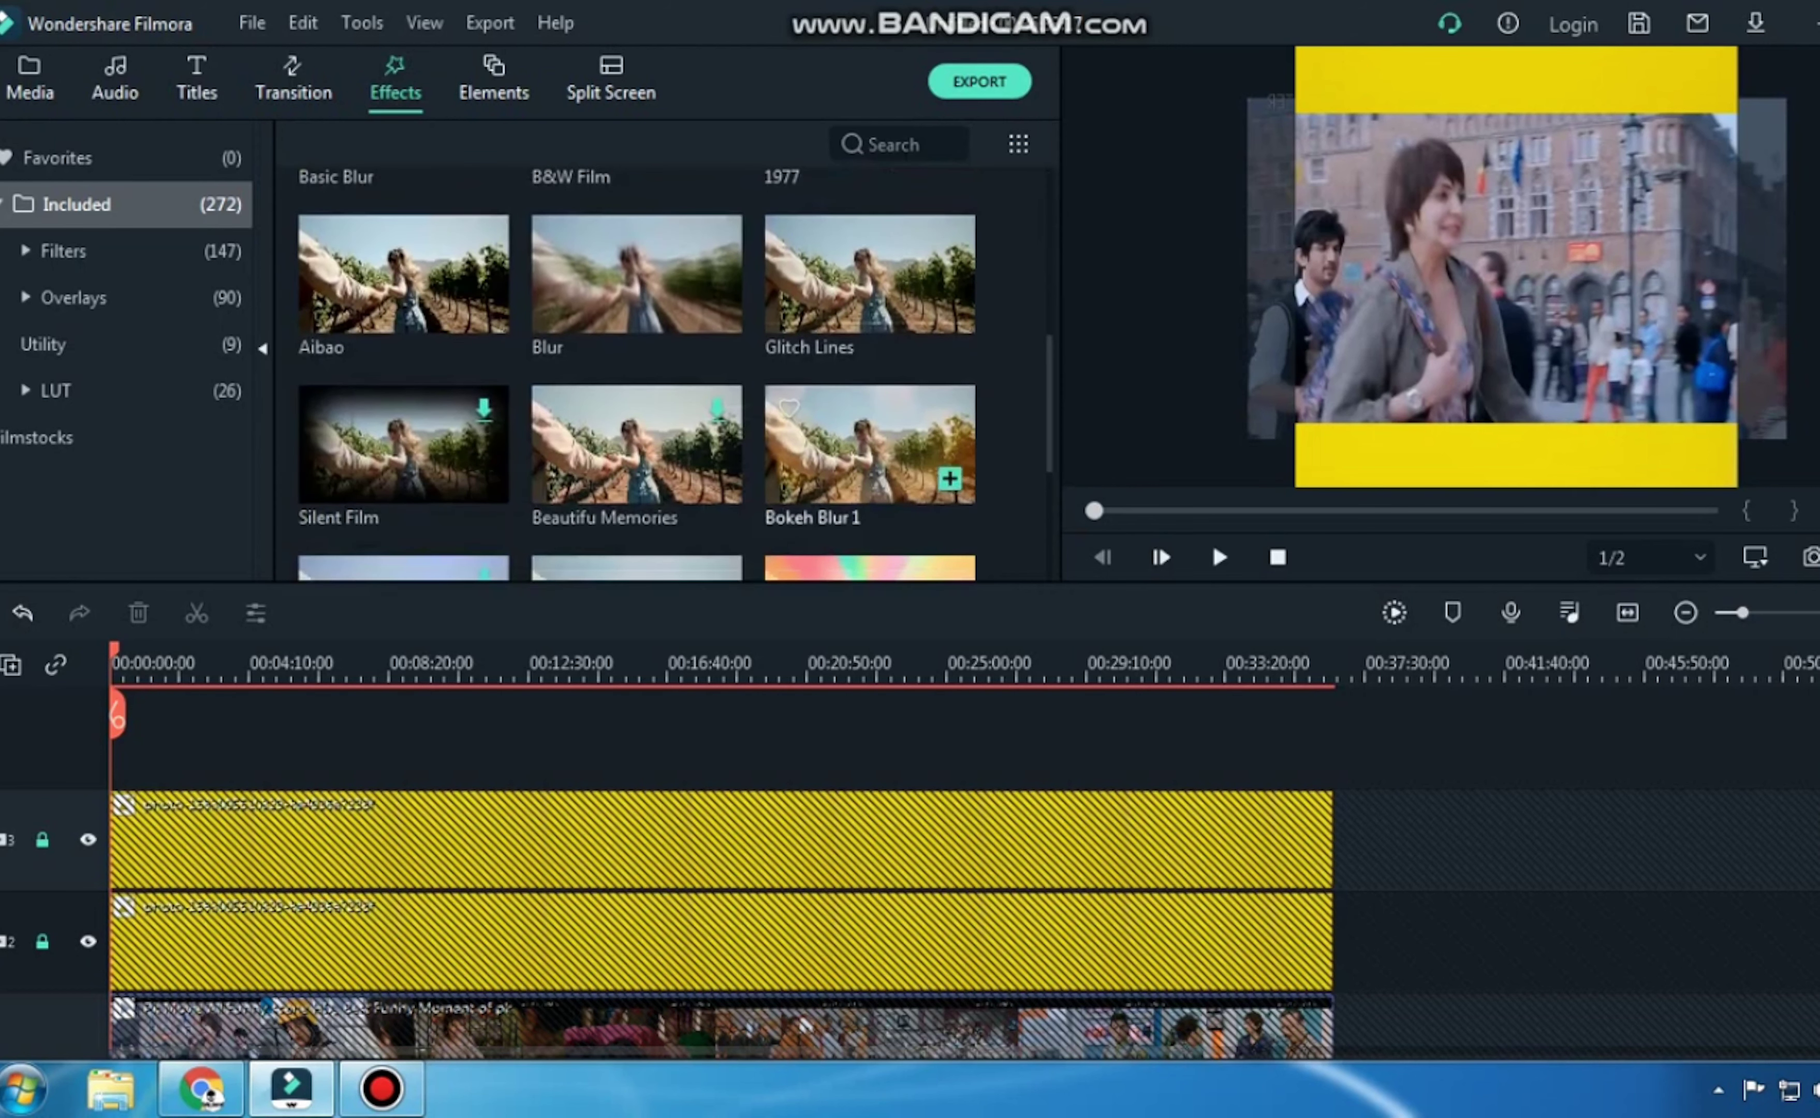
pyautogui.moveTo(403, 444); pyautogui.dragTo(112, 738)
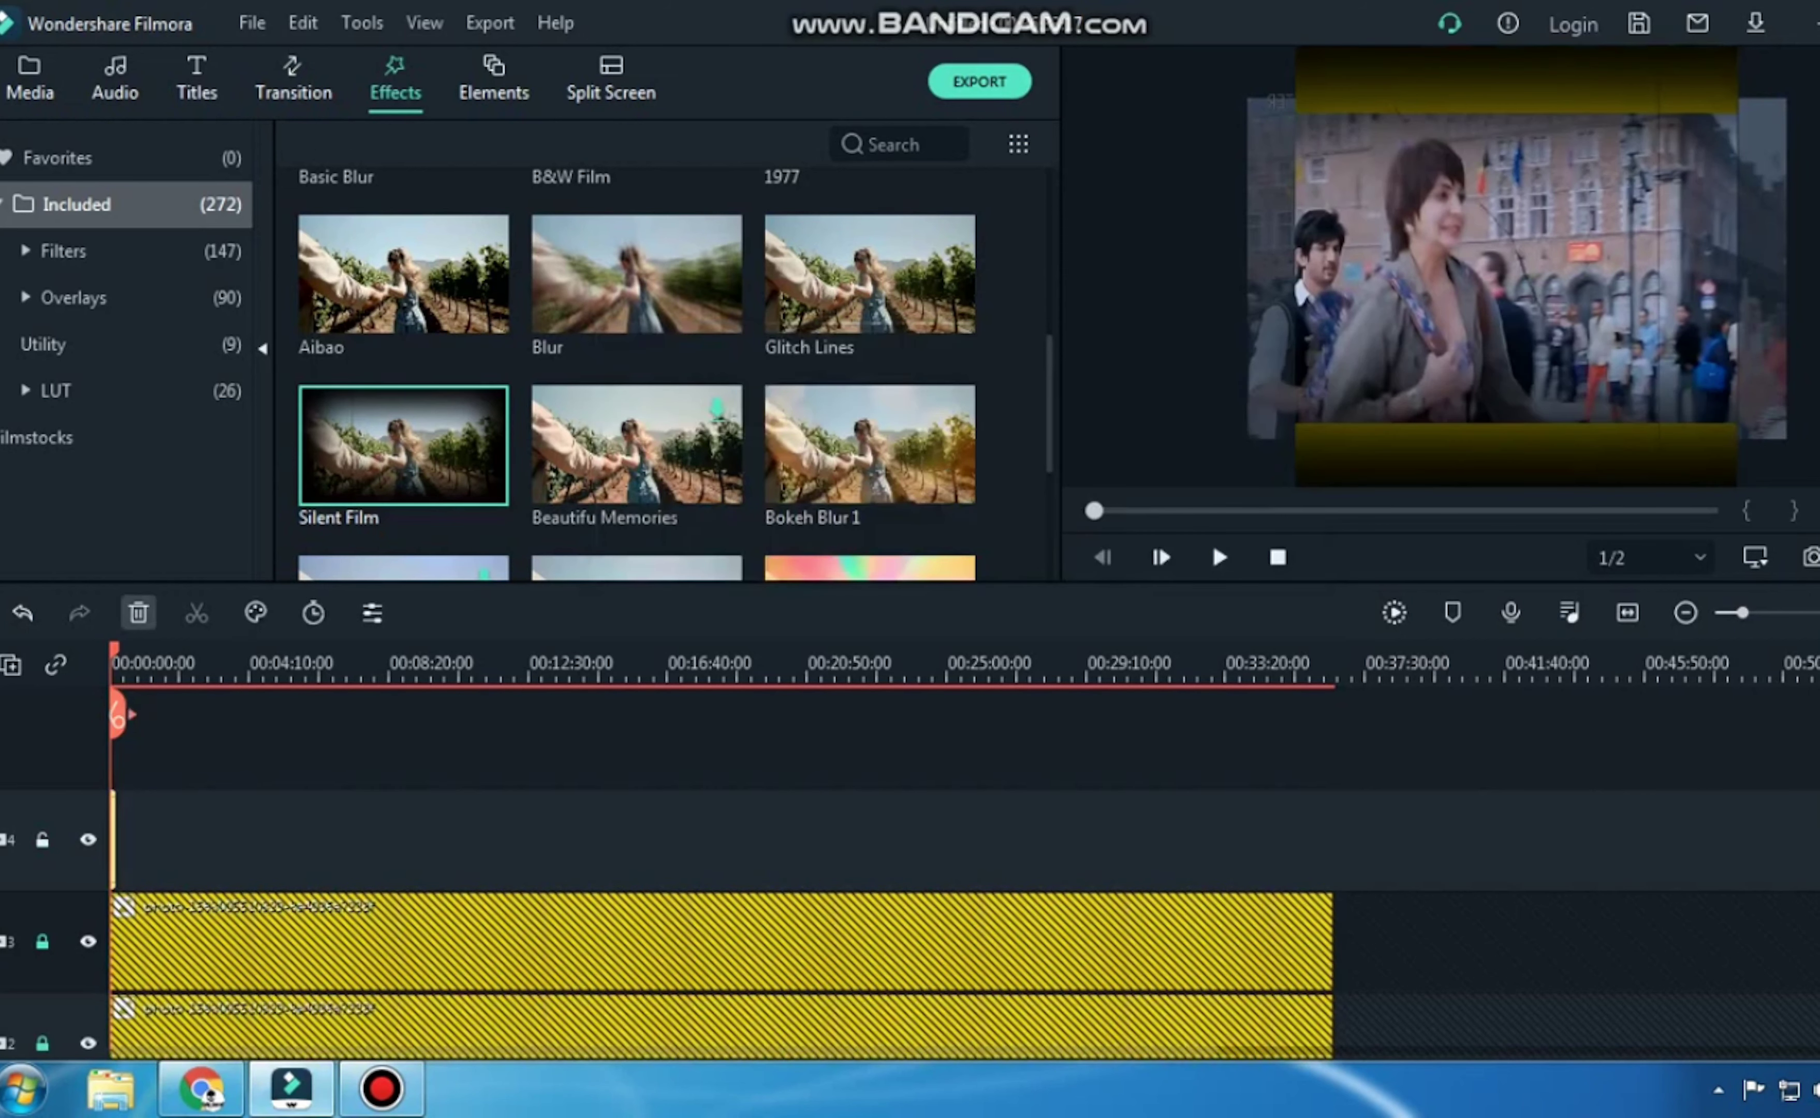
# Remove the Silent Film effect from track 4 and look further through the included effects.
pyautogui.press('Delete')
pyautogui.scroll(-10, 635, 374)
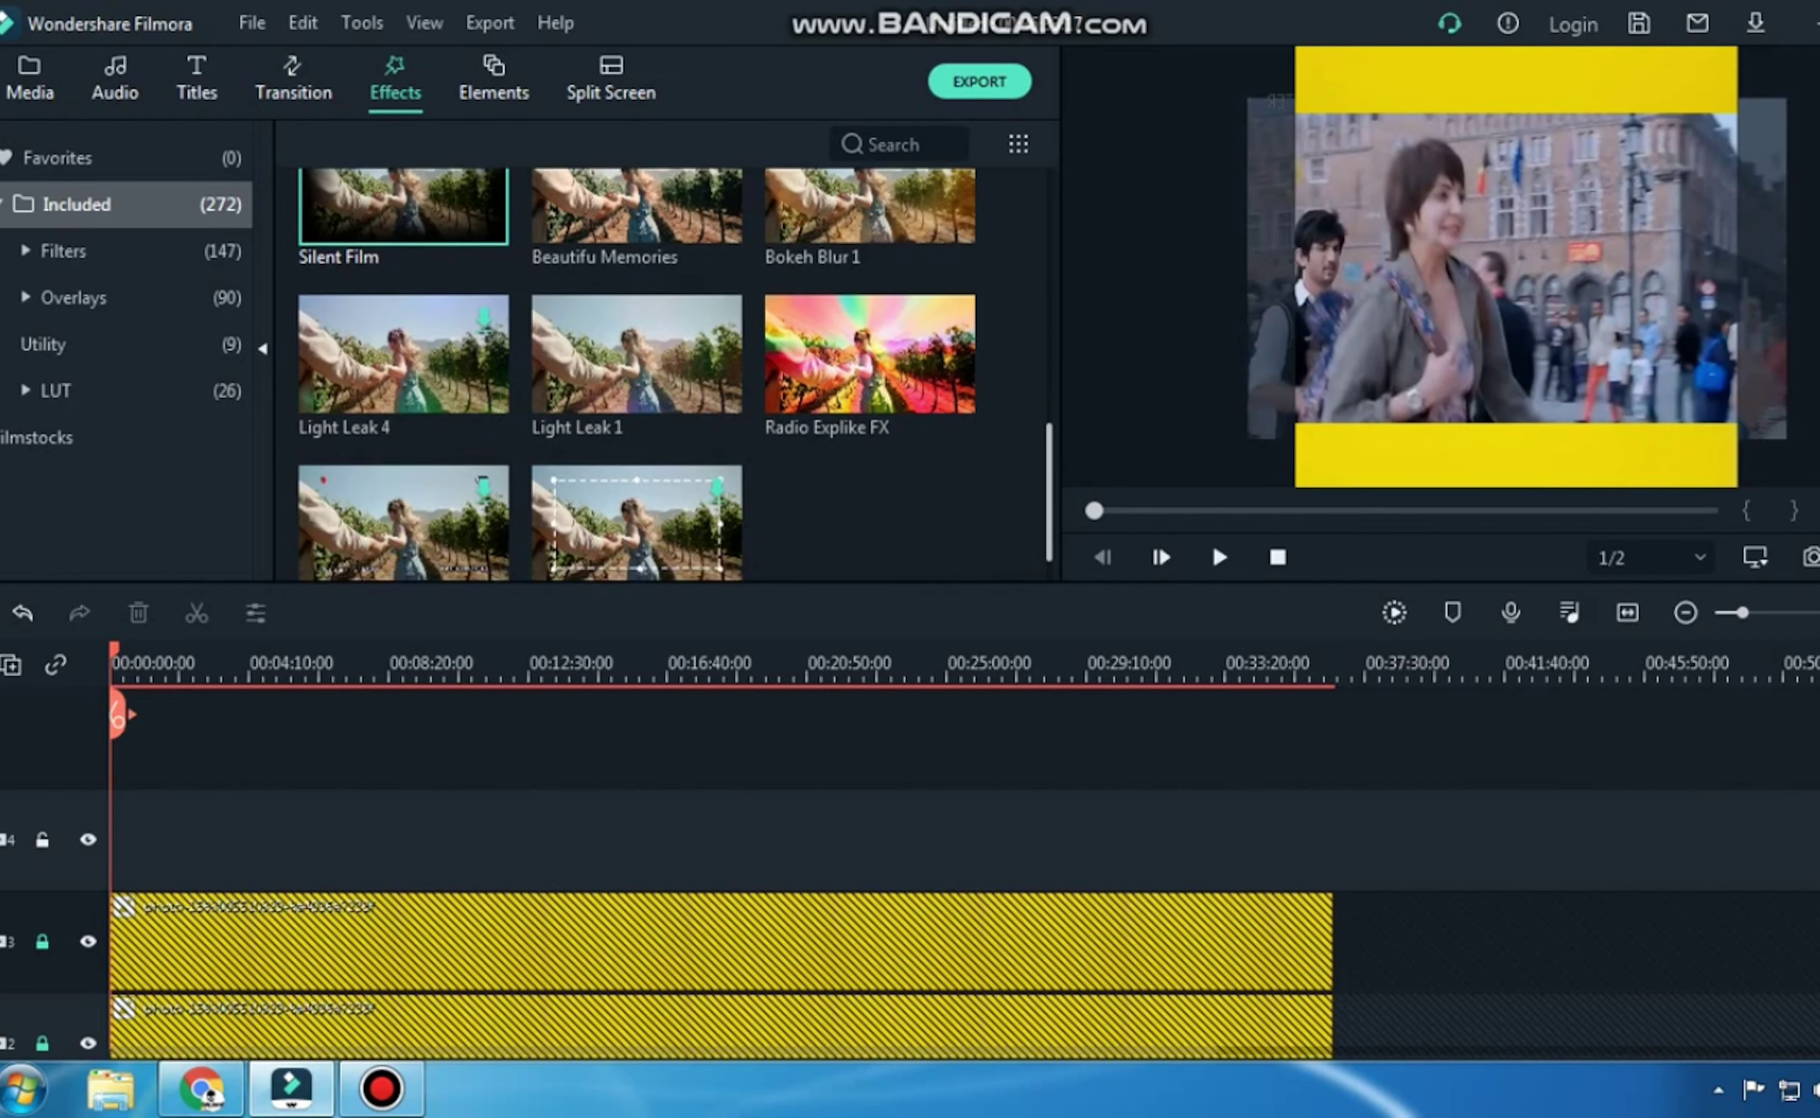
pyautogui.scroll(-5, 635, 374)
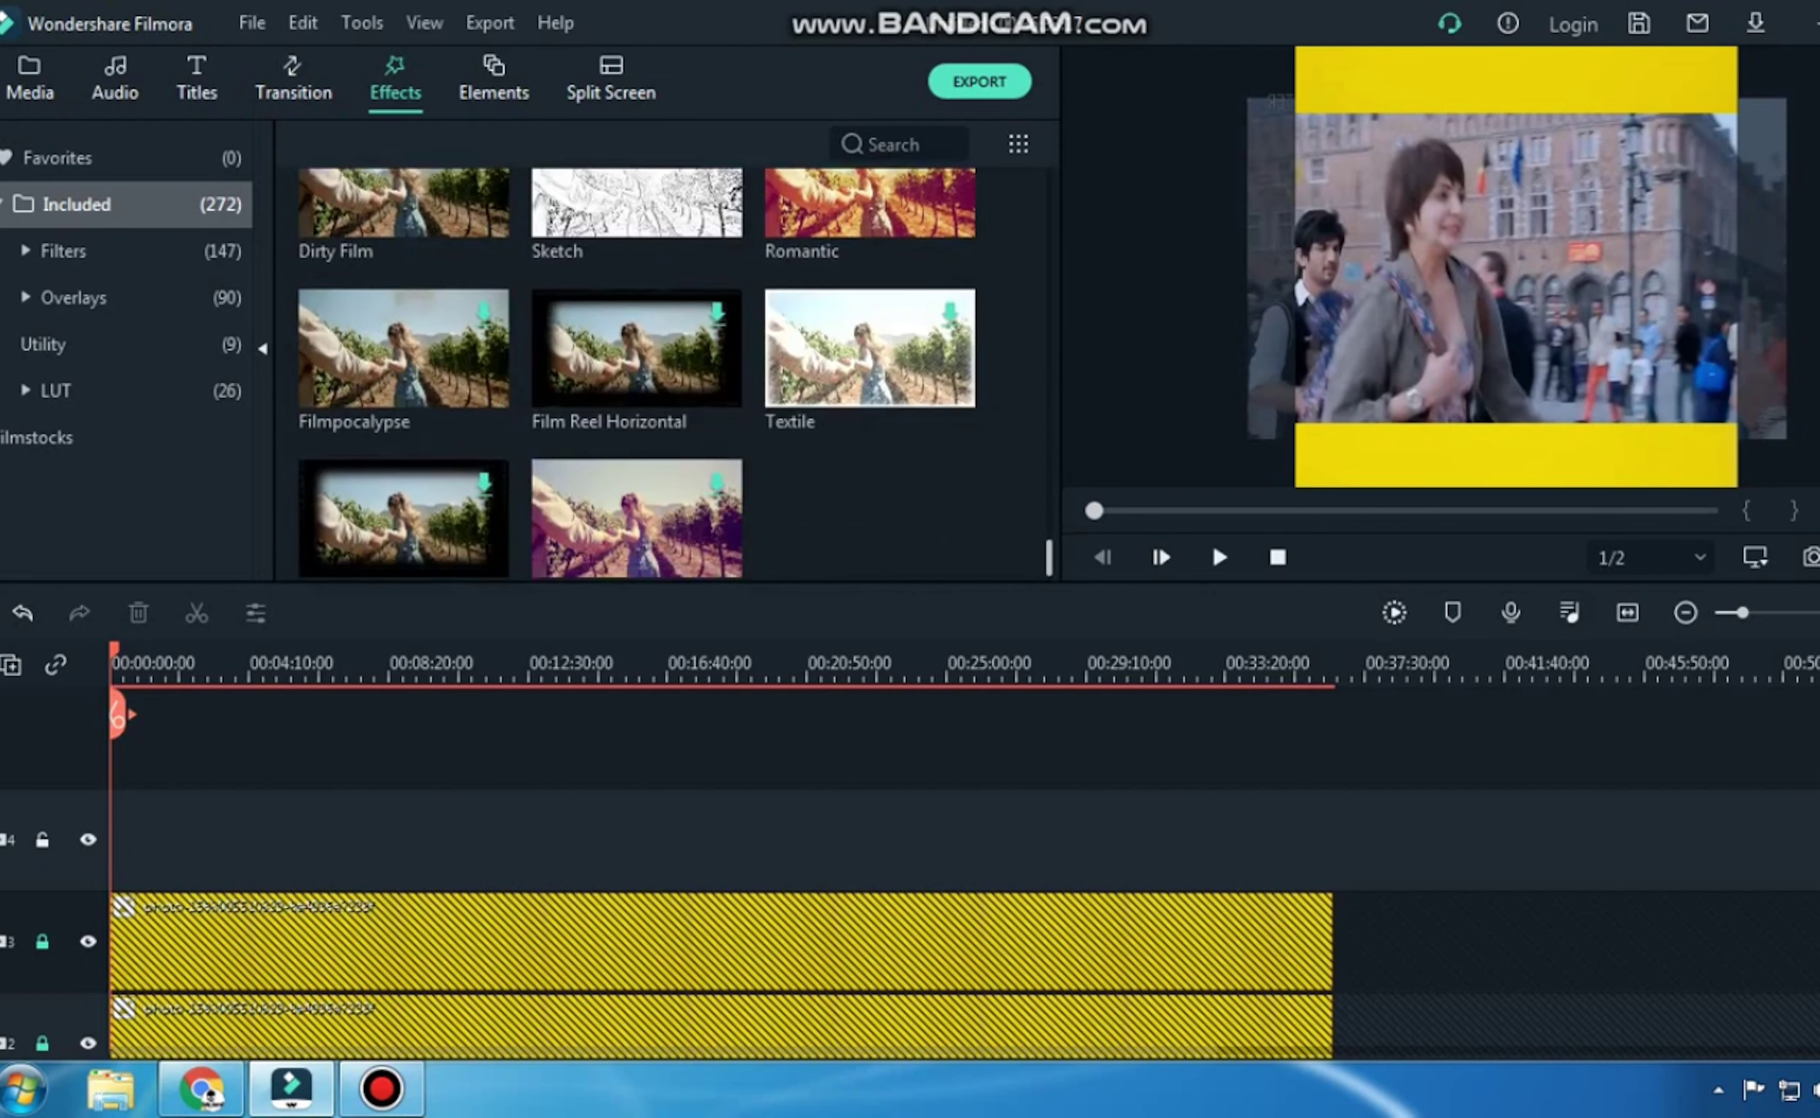
# Unlock track 1 with the movie clip and move the playhead to about 00:08:20.
pyautogui.click(30, 83)
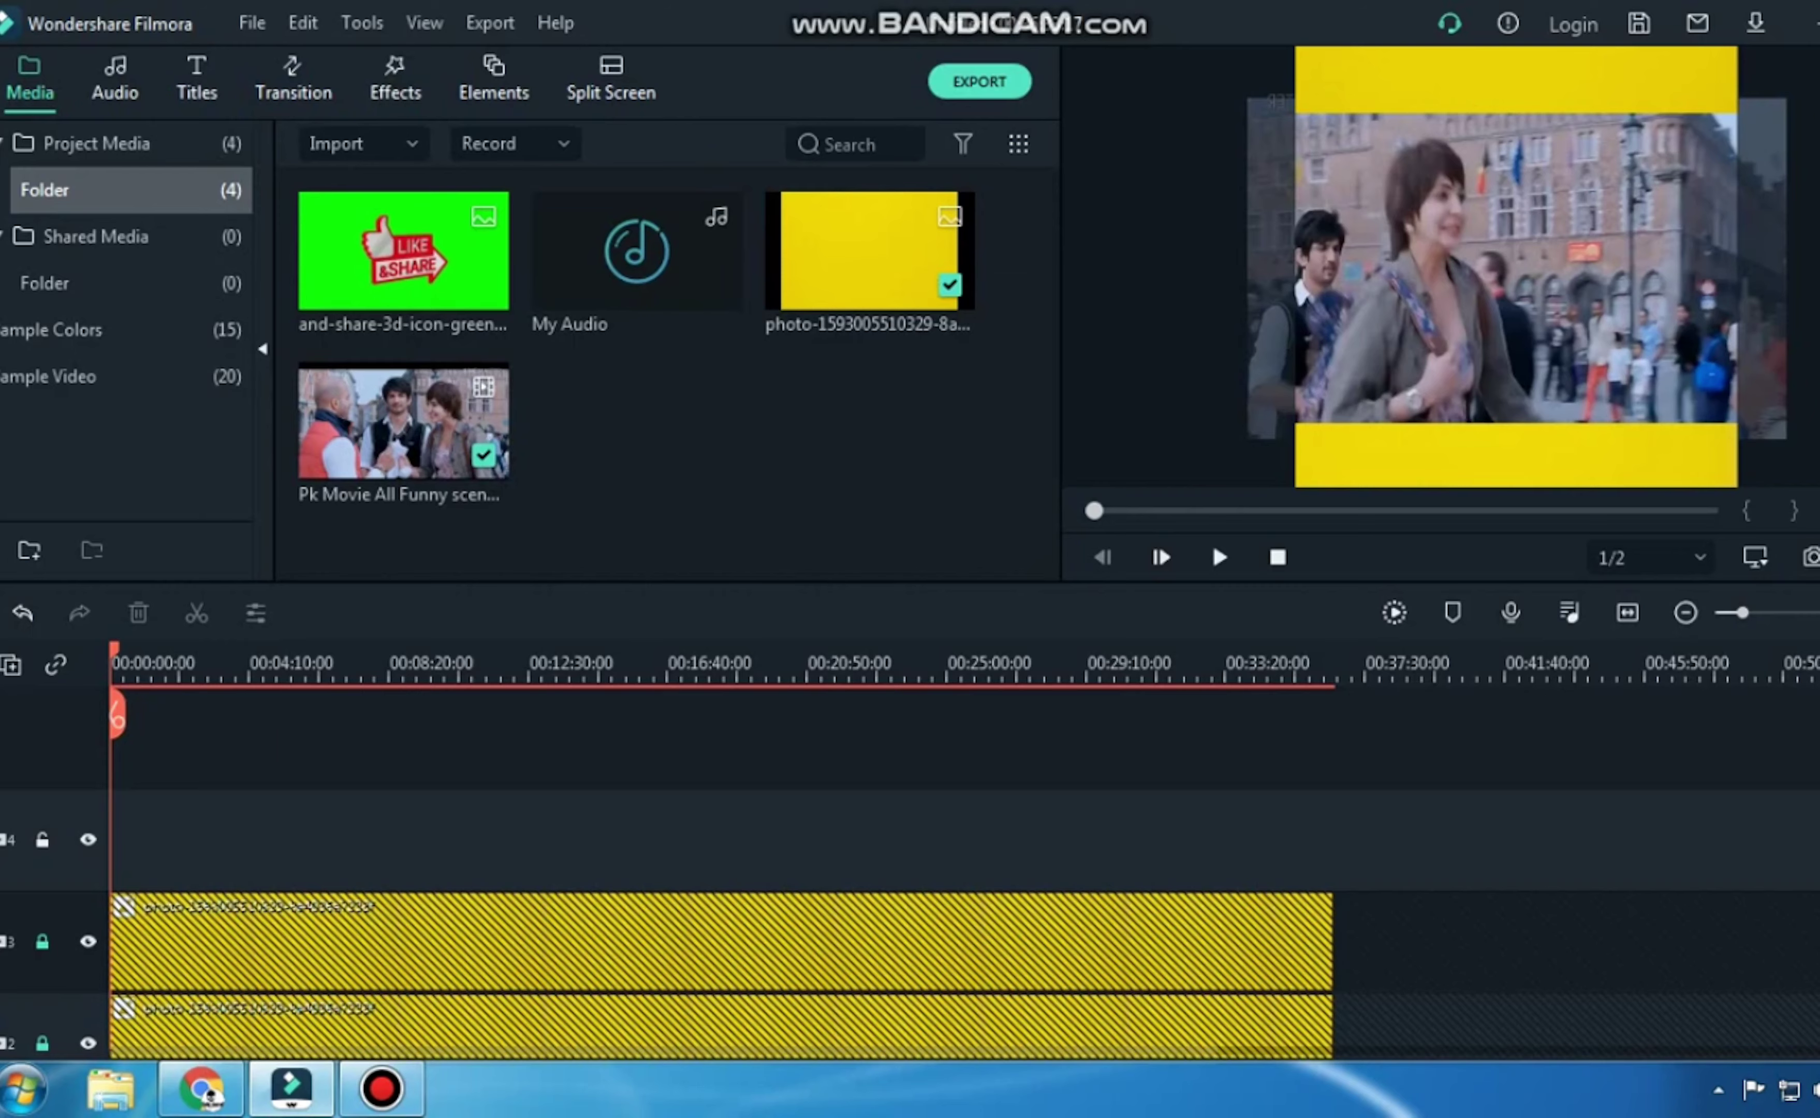
pyautogui.scroll(-4, 896, 859)
pyautogui.scroll(6, 896, 837)
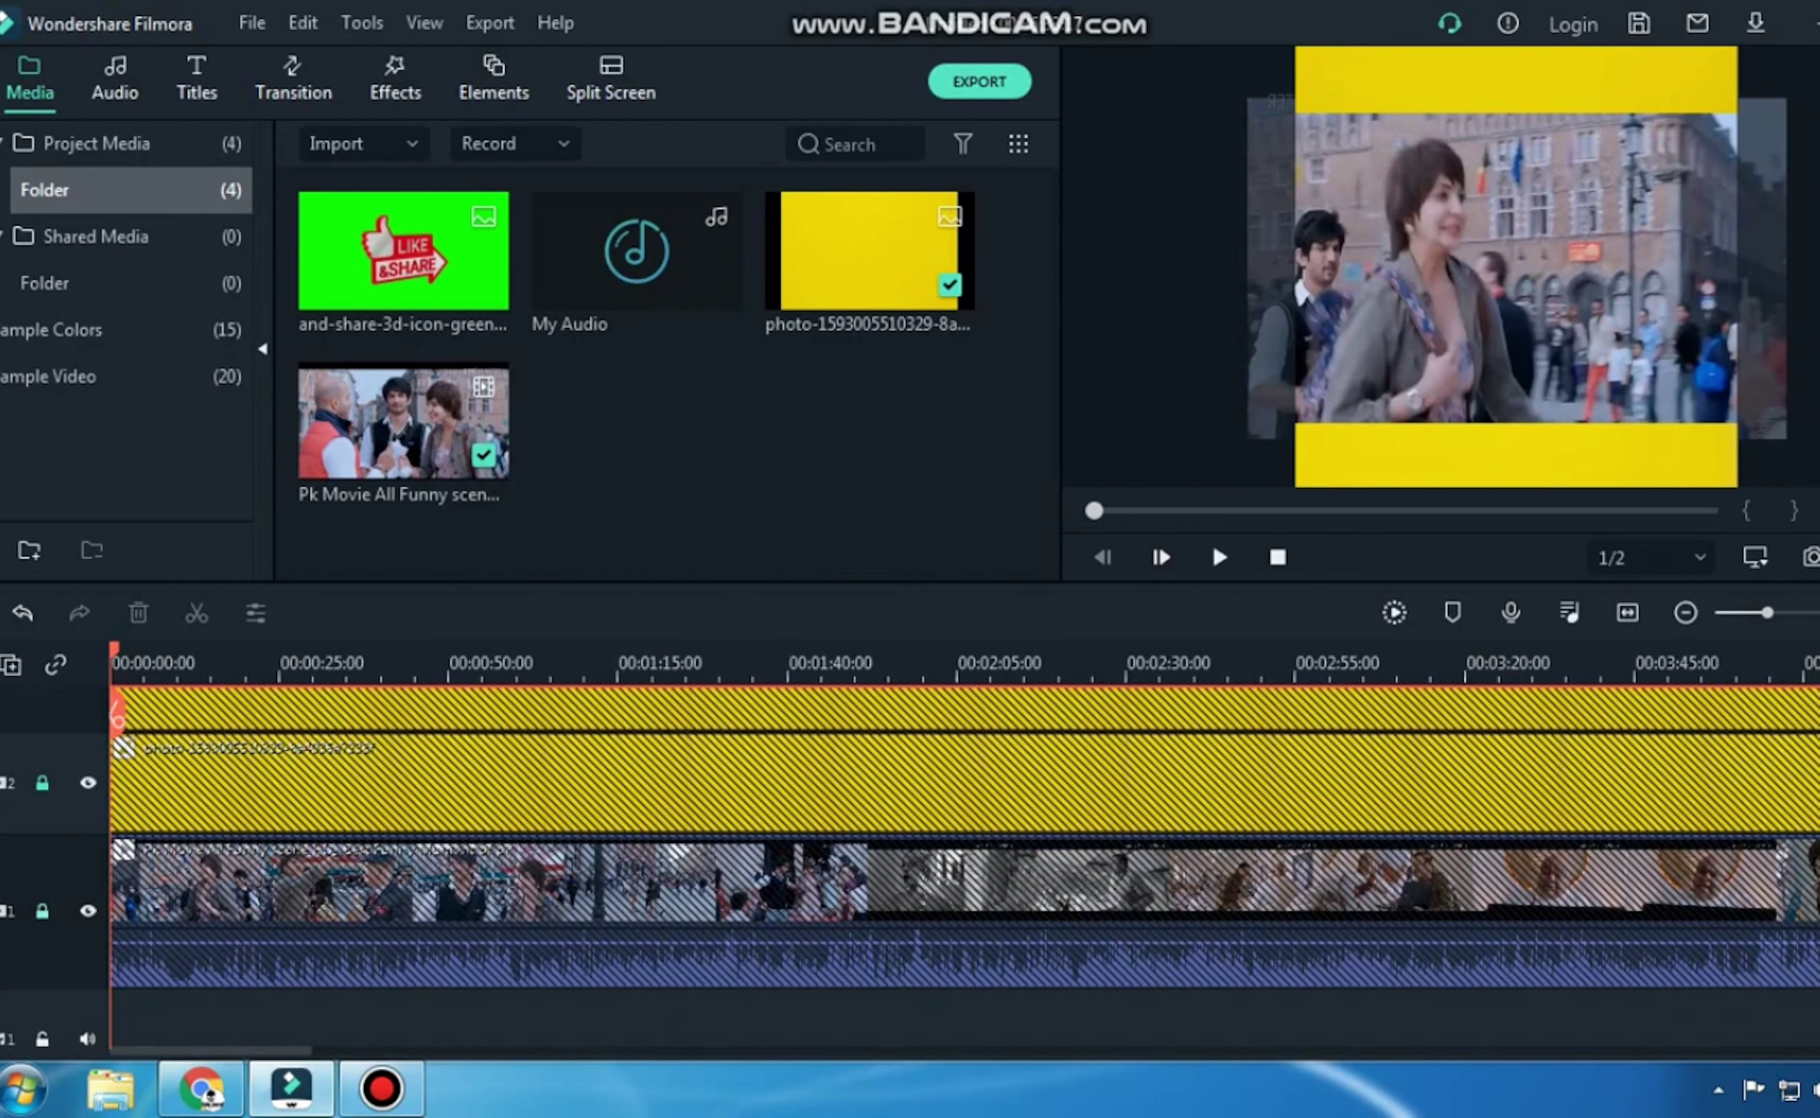
pyautogui.click(42, 911)
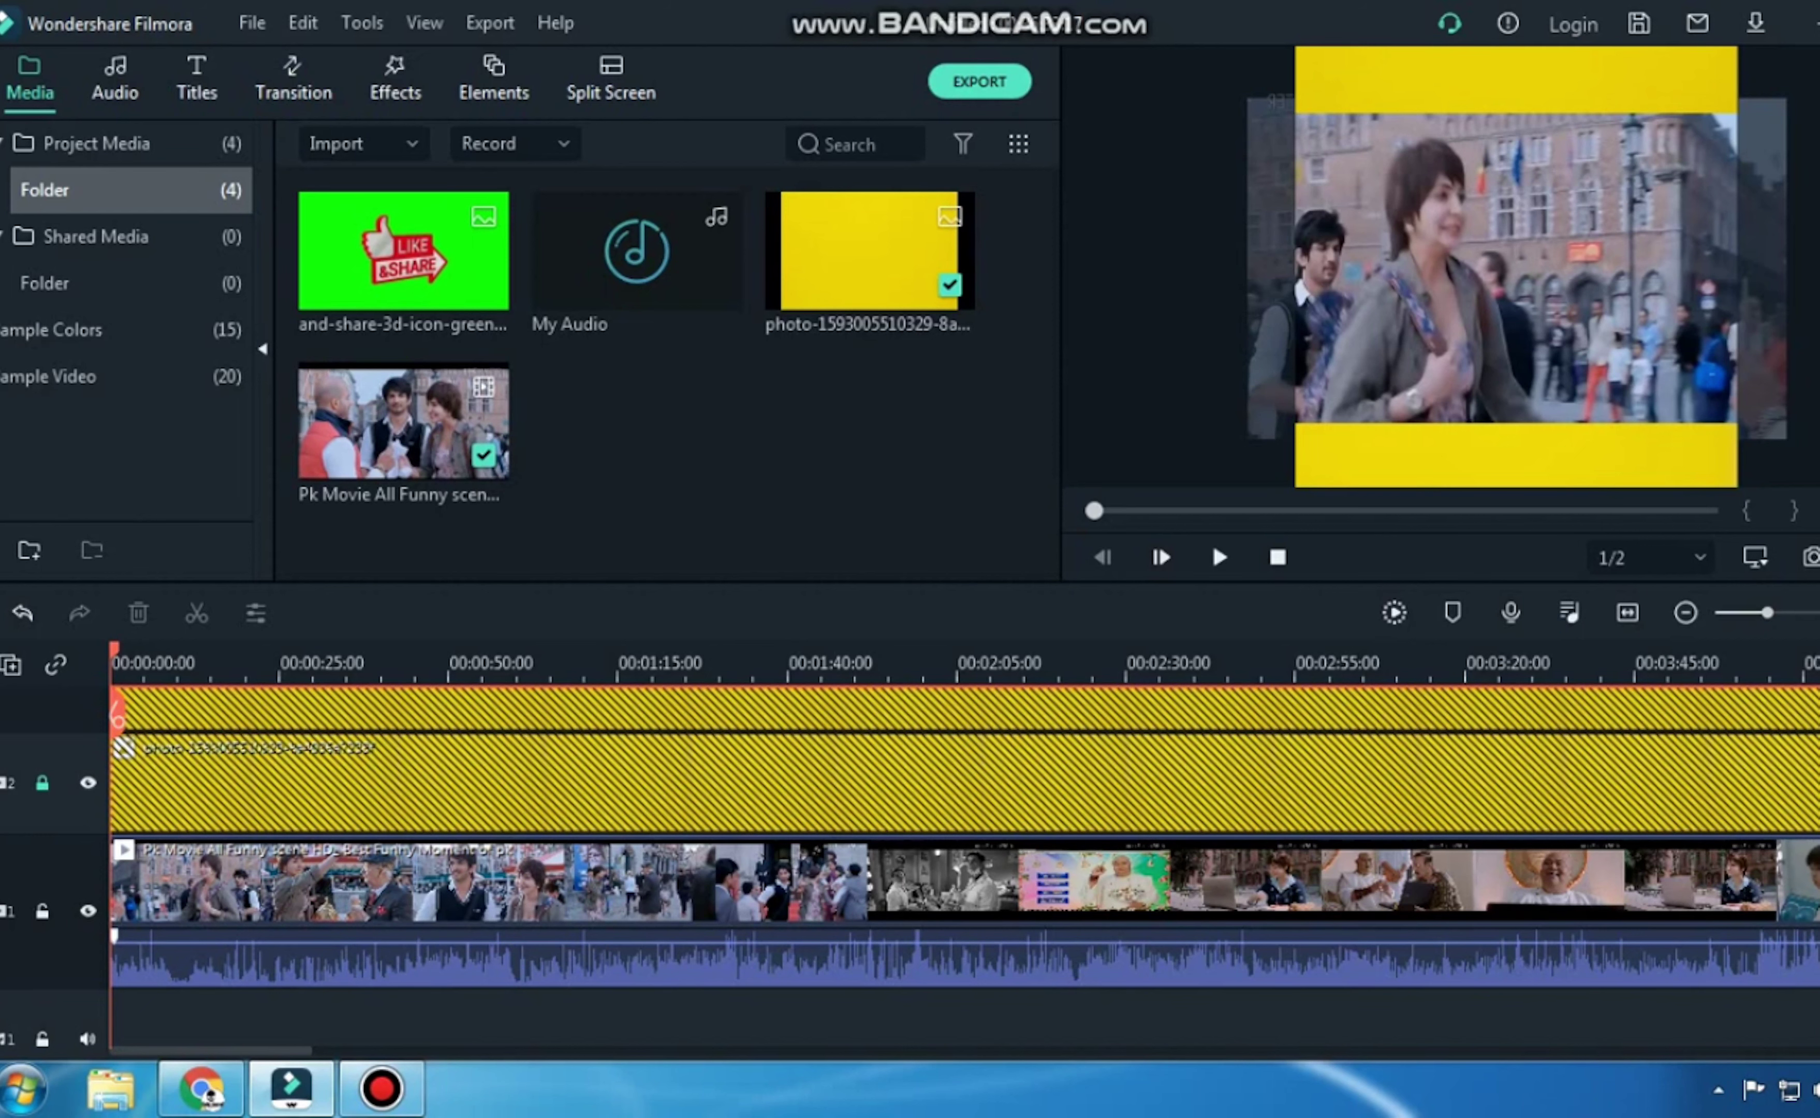
pyautogui.moveTo(224, 1050); pyautogui.dragTo(498, 1050)
pyautogui.click(844, 667)
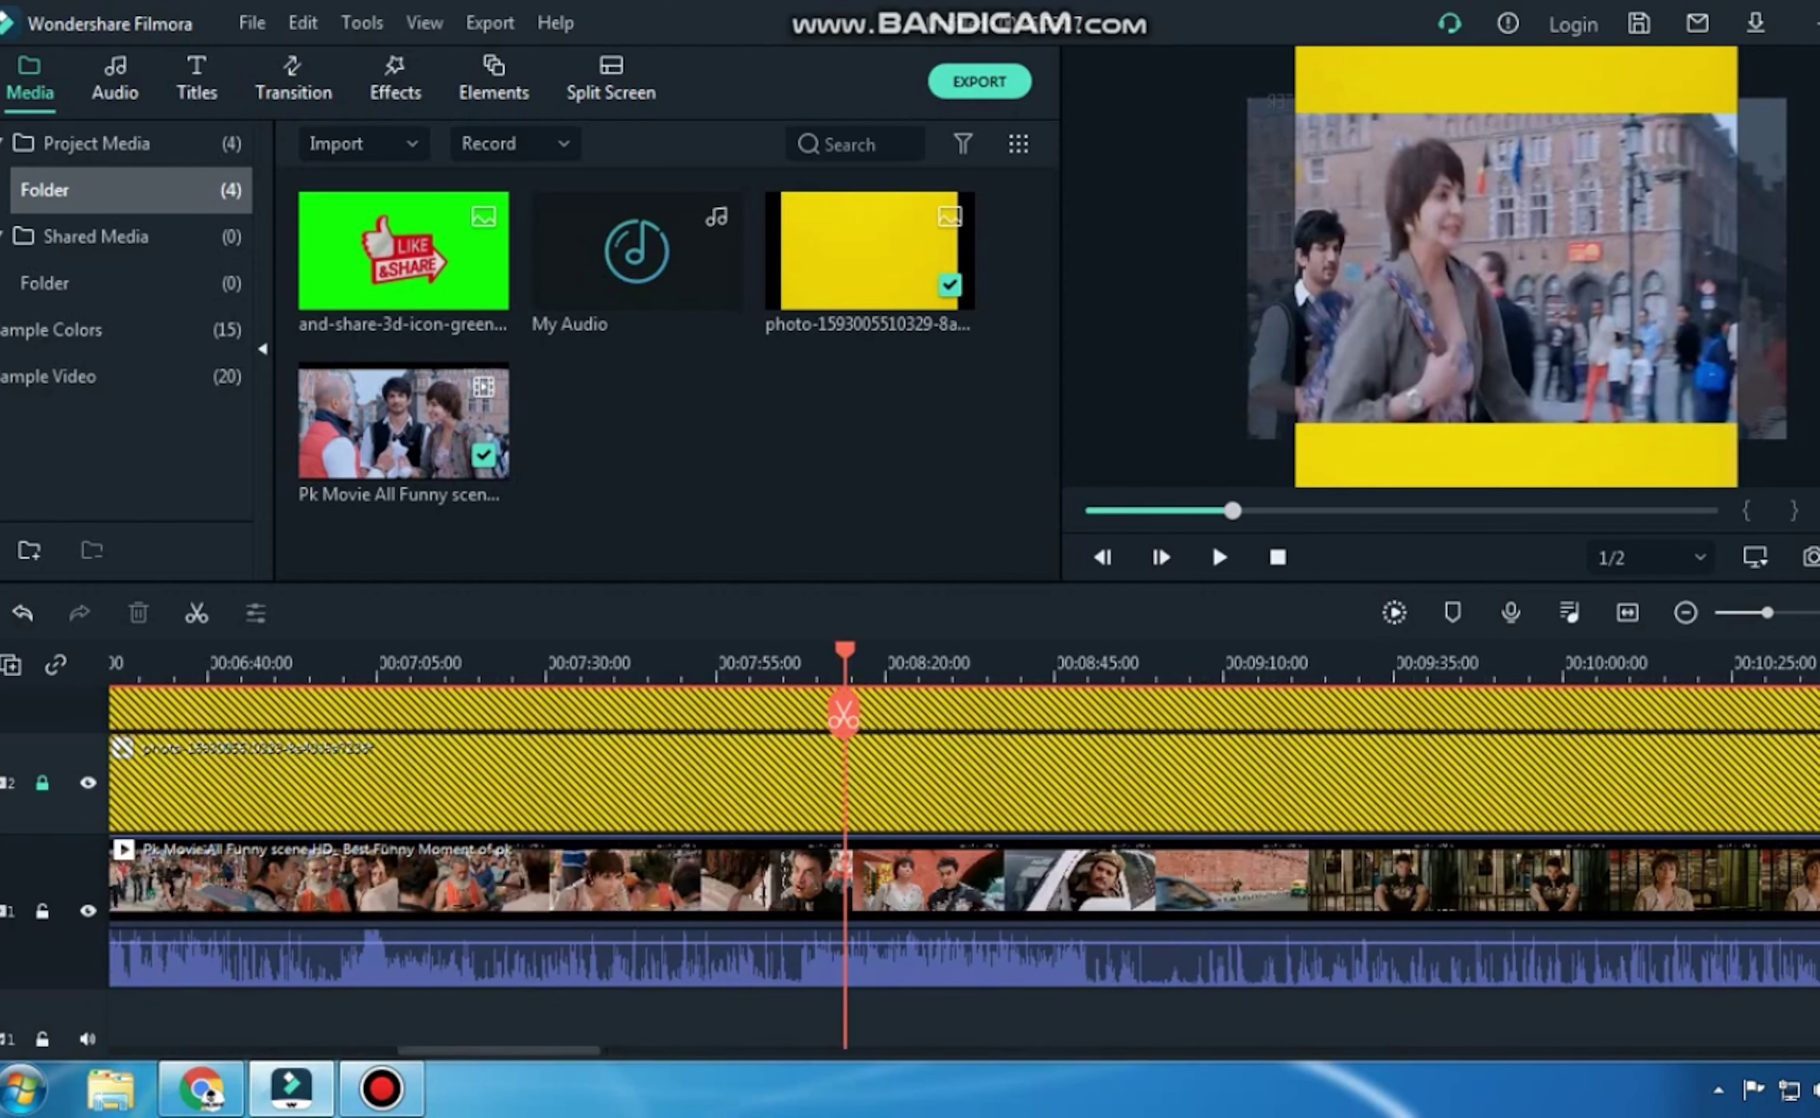
pyautogui.click(930, 667)
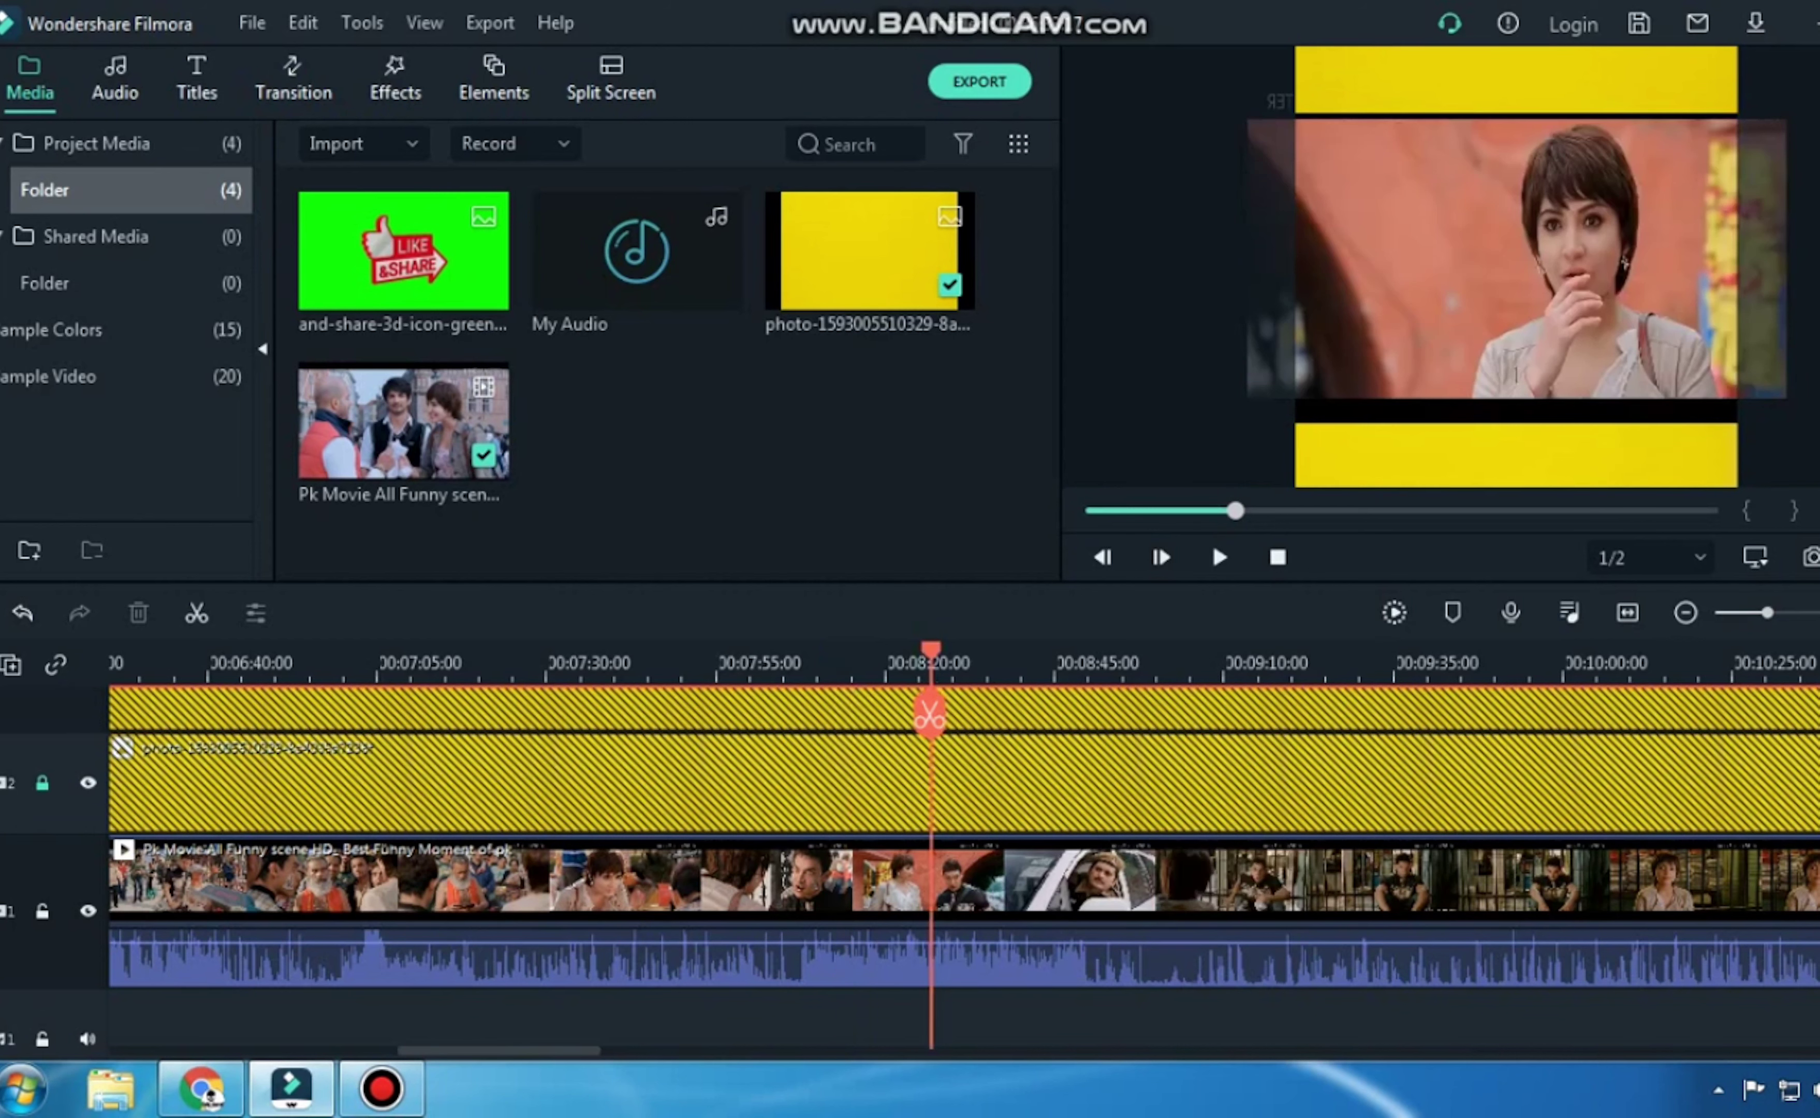
# Play the scene around 00:08:25 and split the movie clip at about 00:08:27.
pyautogui.hotkey('ctrl', '=')
pyautogui.hotkey('ctrl', '=')
pyautogui.hotkey('ctrl', '=')
pyautogui.press('space')
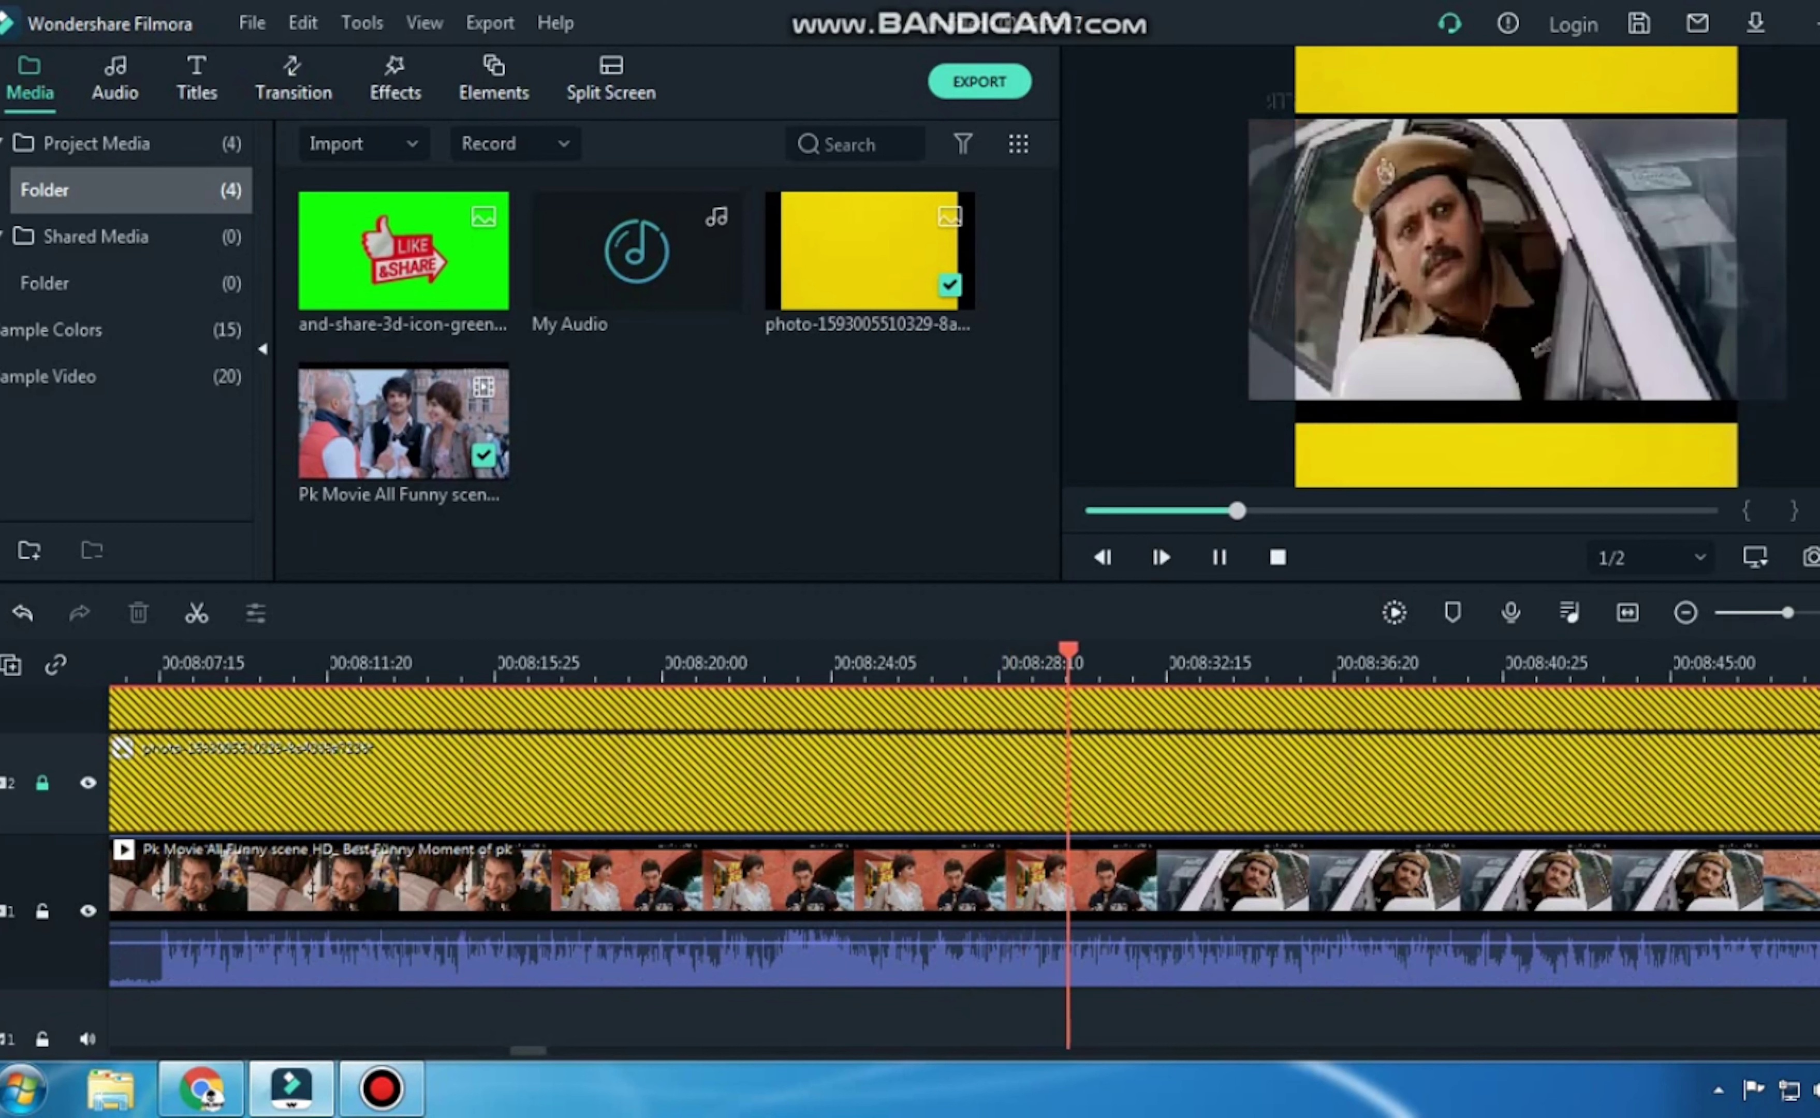
pyautogui.click(956, 664)
pyautogui.press('space')
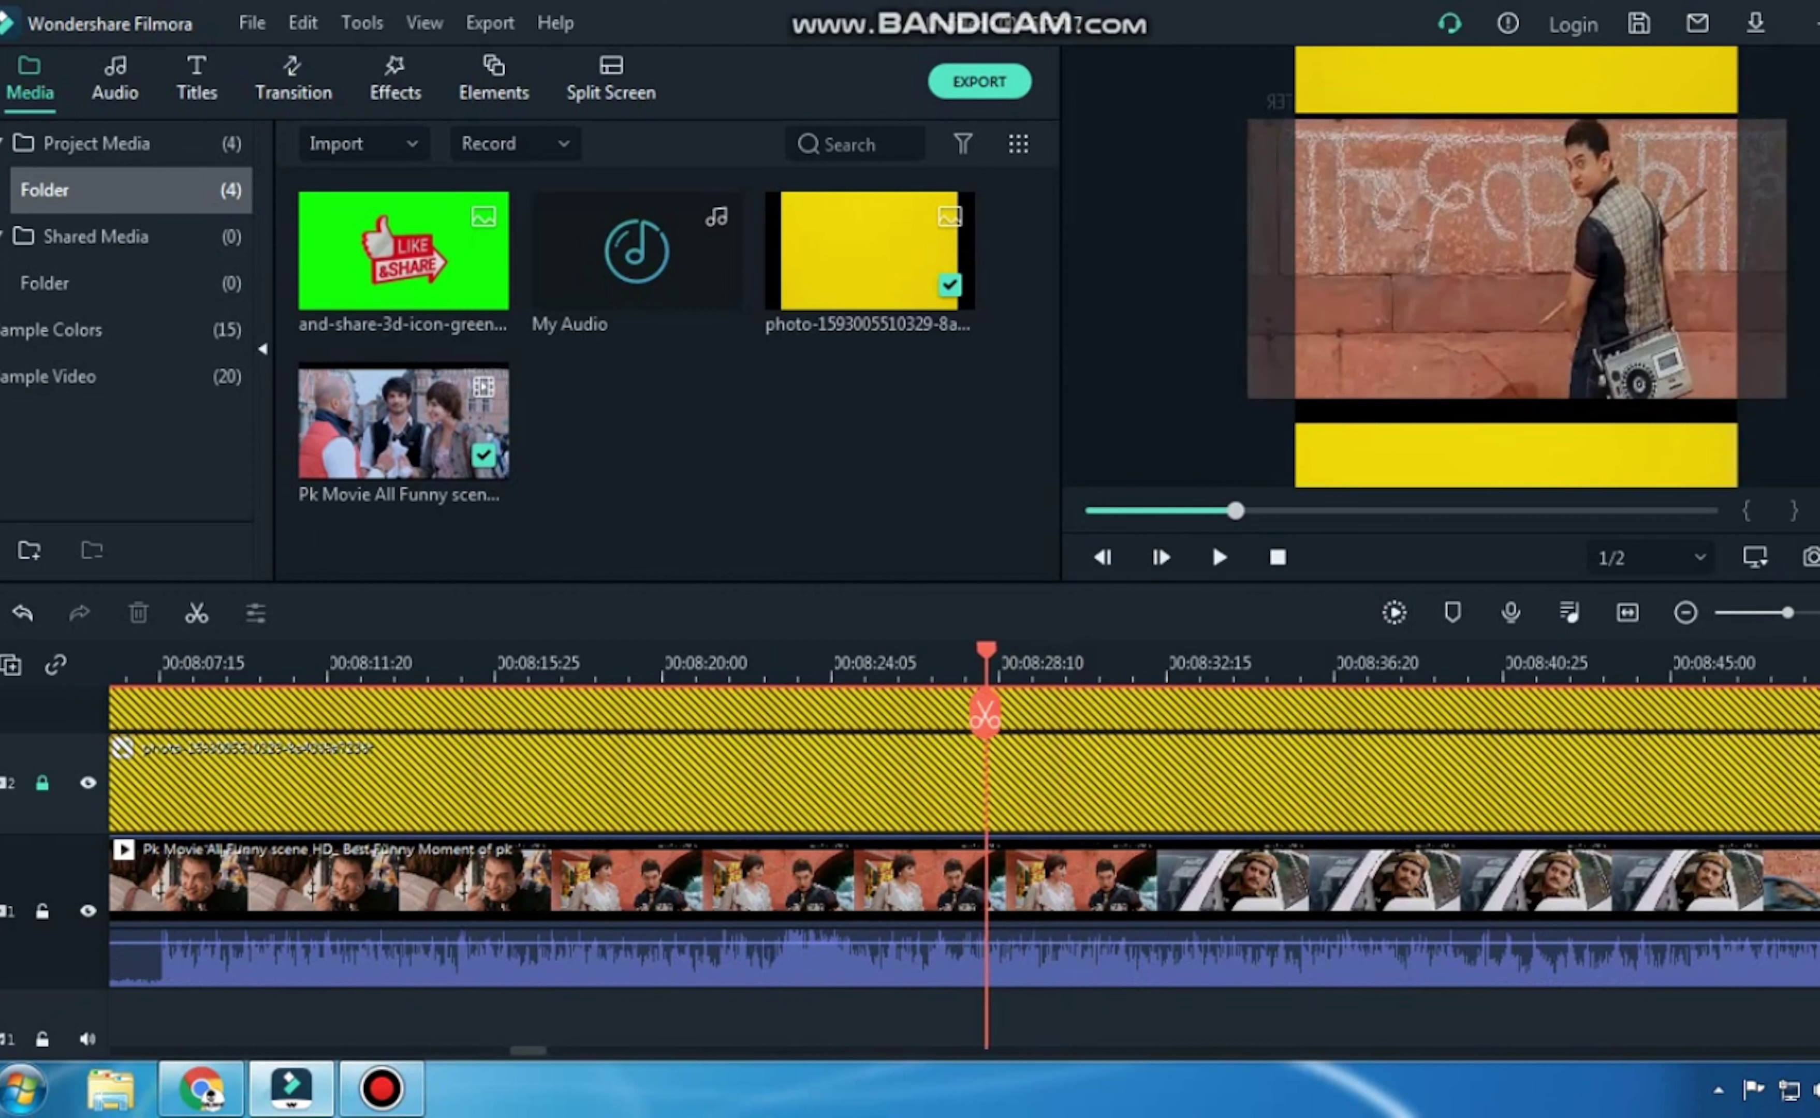
pyautogui.click(956, 664)
pyautogui.click(955, 716)
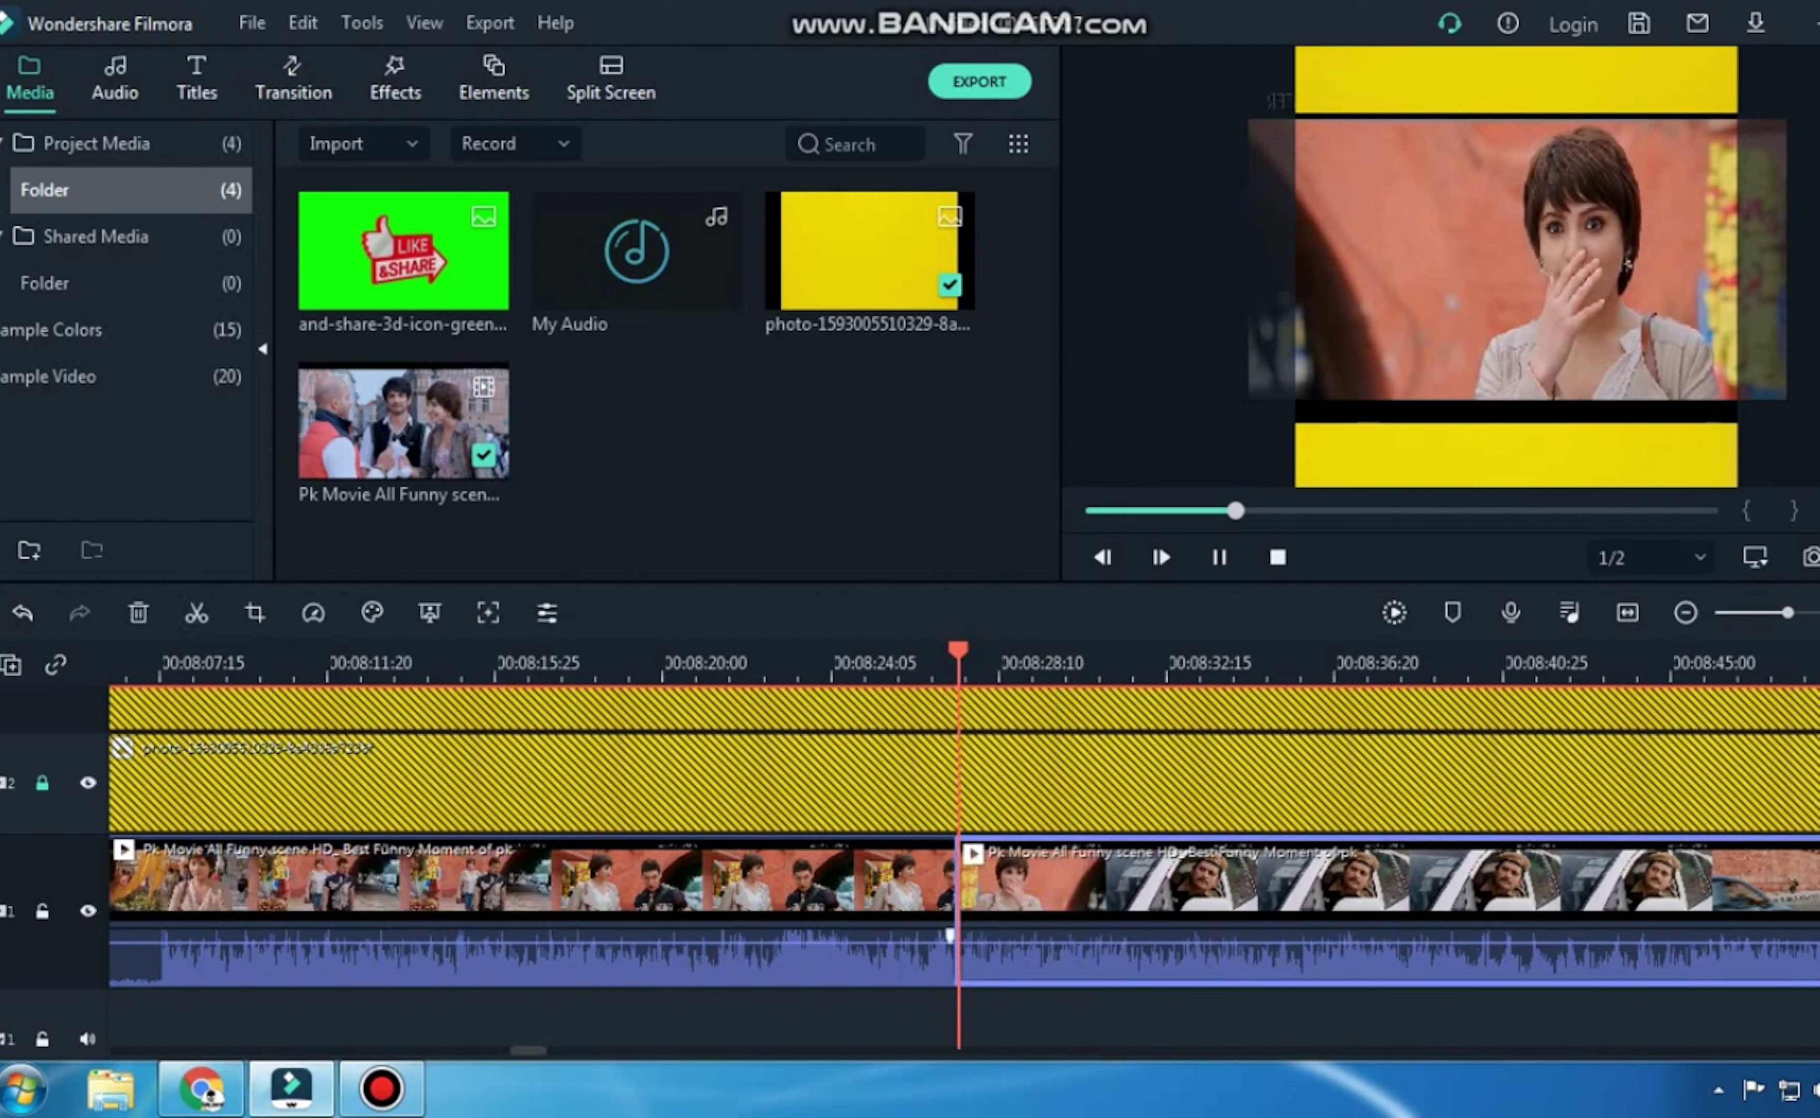
# Split the movie clip again at about 00:08:33 and move the segment between the two splits to the start of the timeline.
pyautogui.press('space')
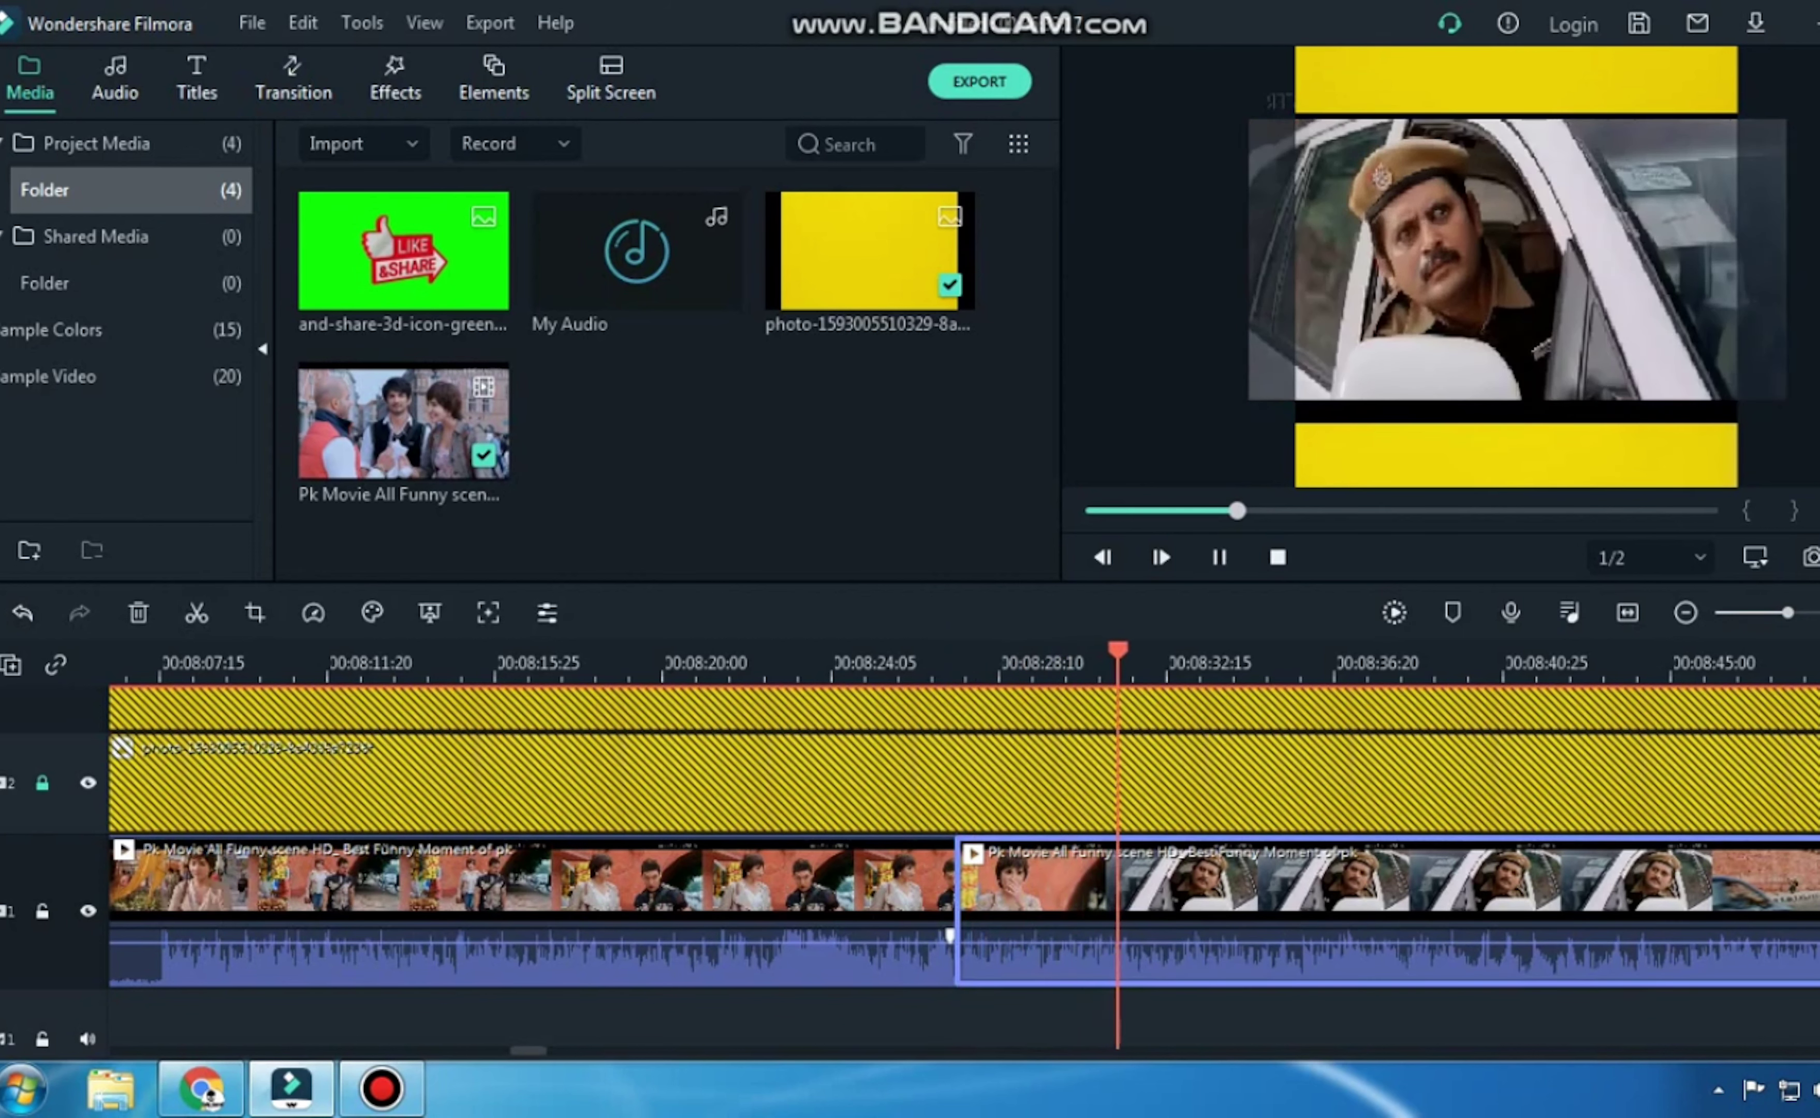
pyautogui.press('space')
pyautogui.click(1095, 937)
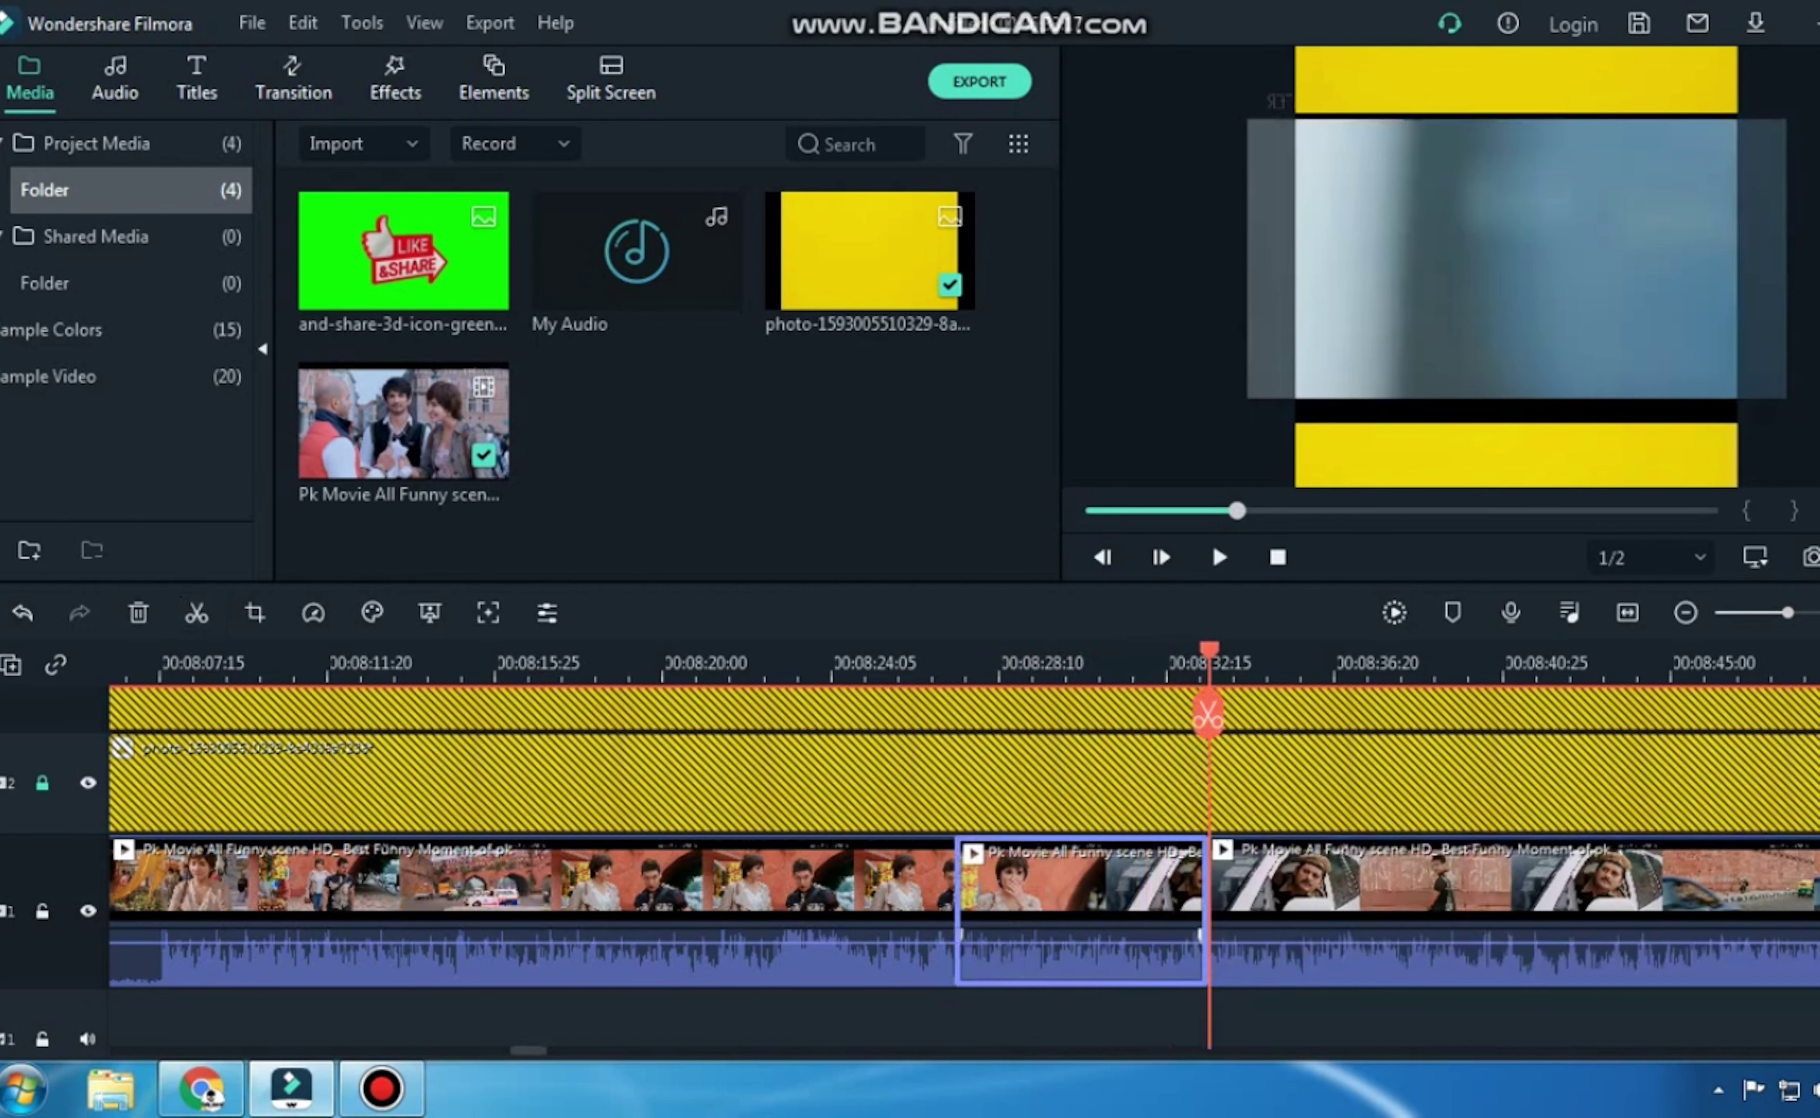
pyautogui.press('Delete')
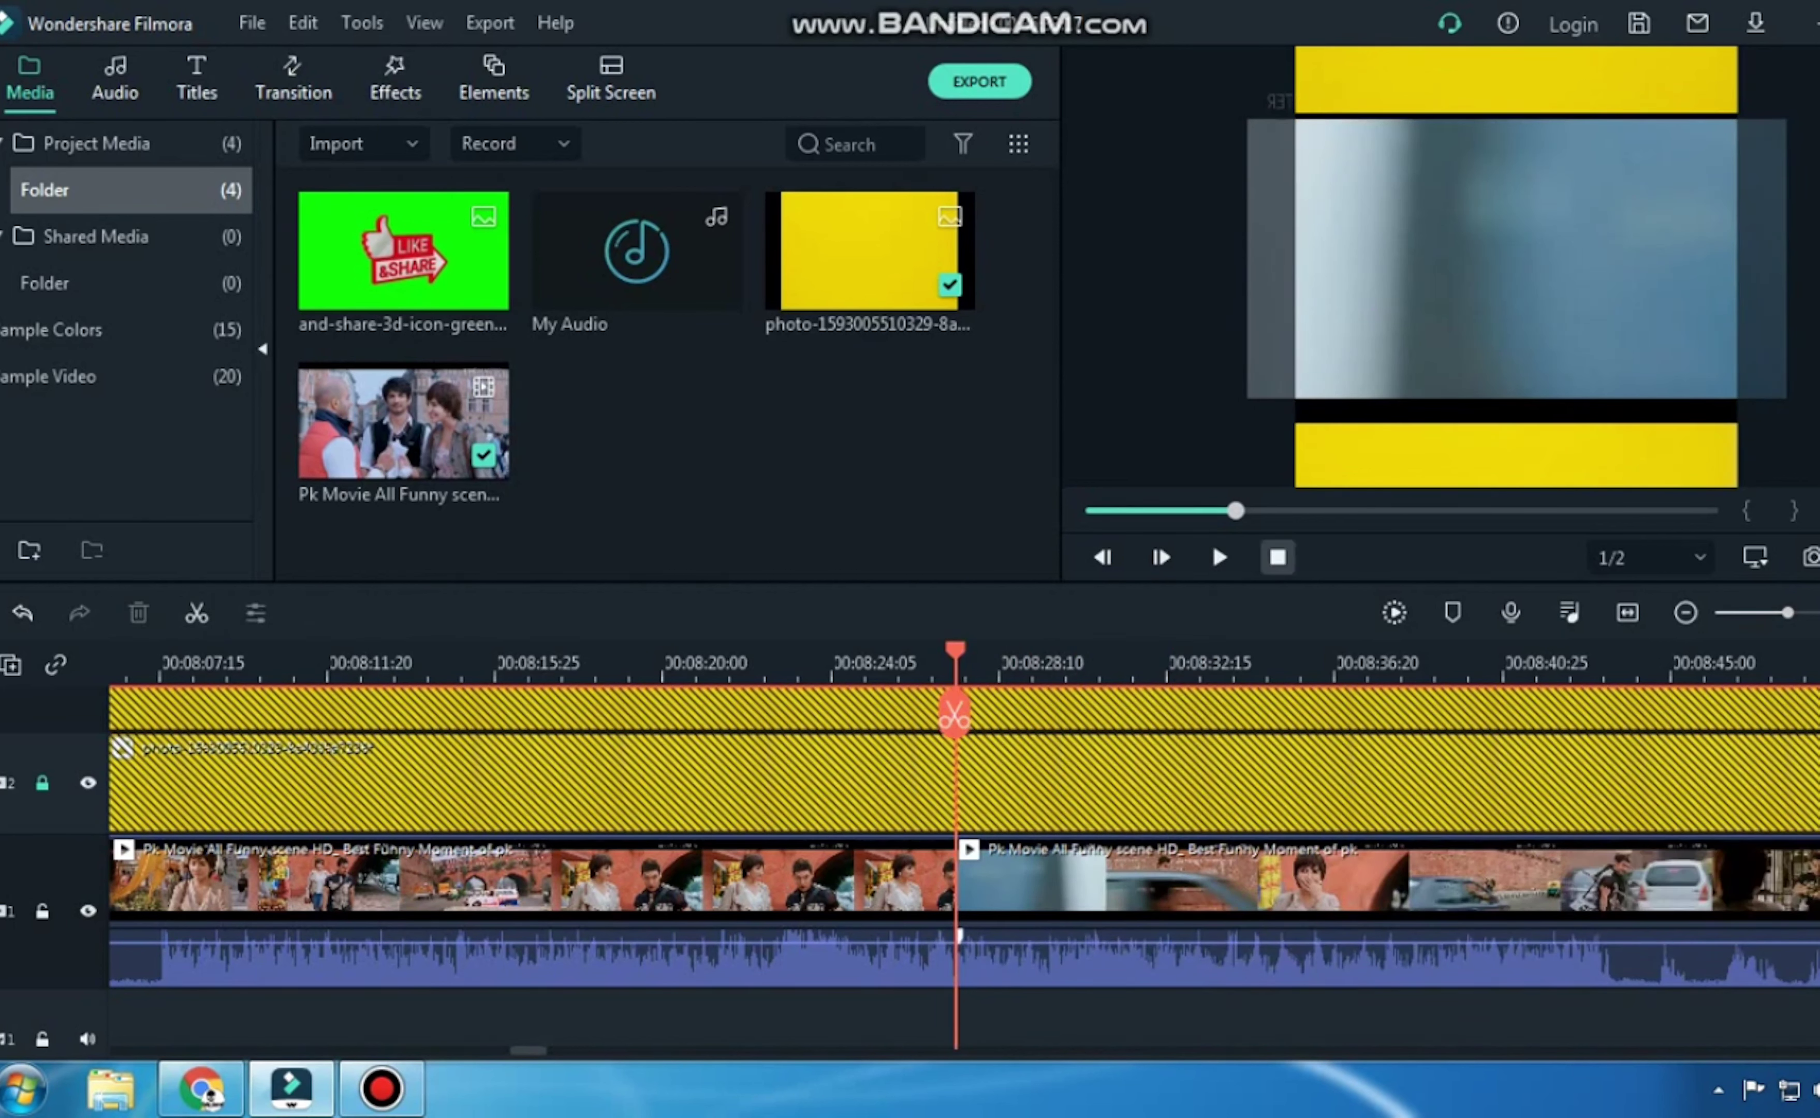
pyautogui.click(1277, 557)
pyautogui.hotkey('ctrl', 'v')
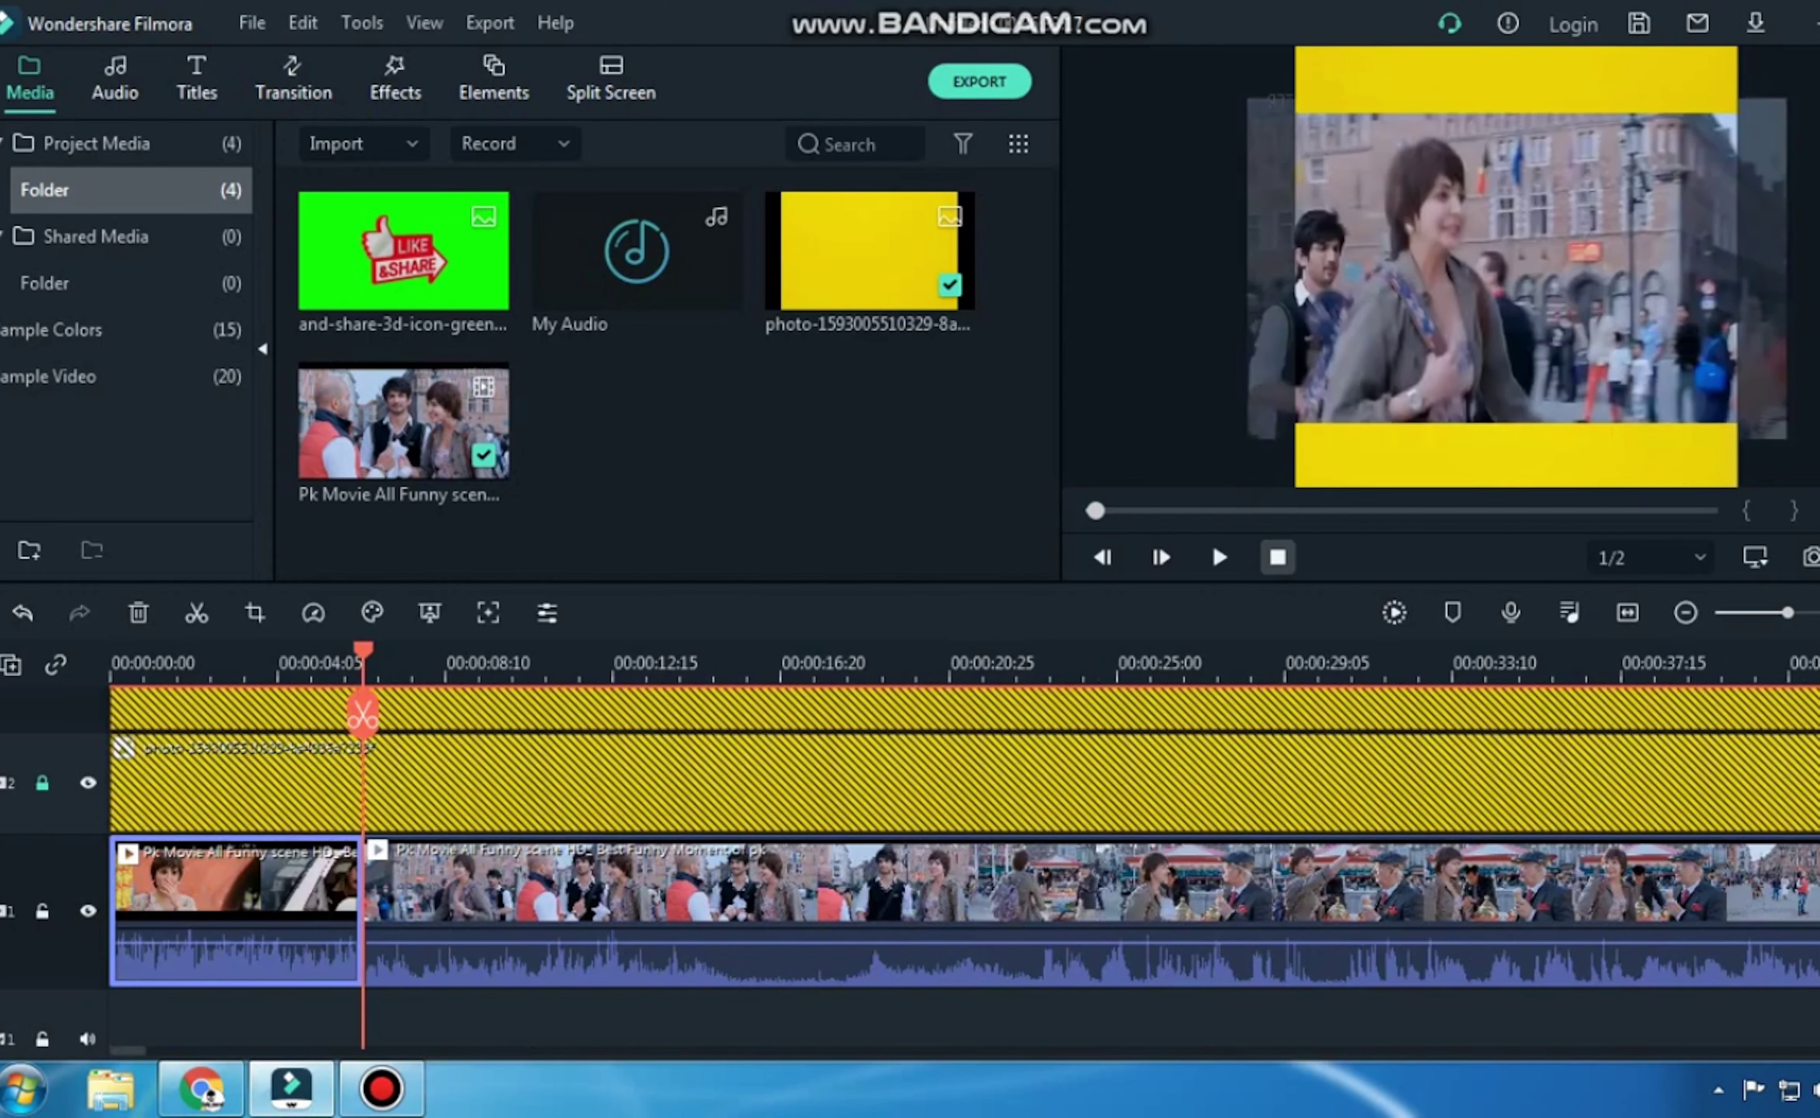
# Look through the rest of the movie clip up to about 00:27:00 for another scene.
pyautogui.moveTo(128, 1050); pyautogui.dragTo(785, 1050)
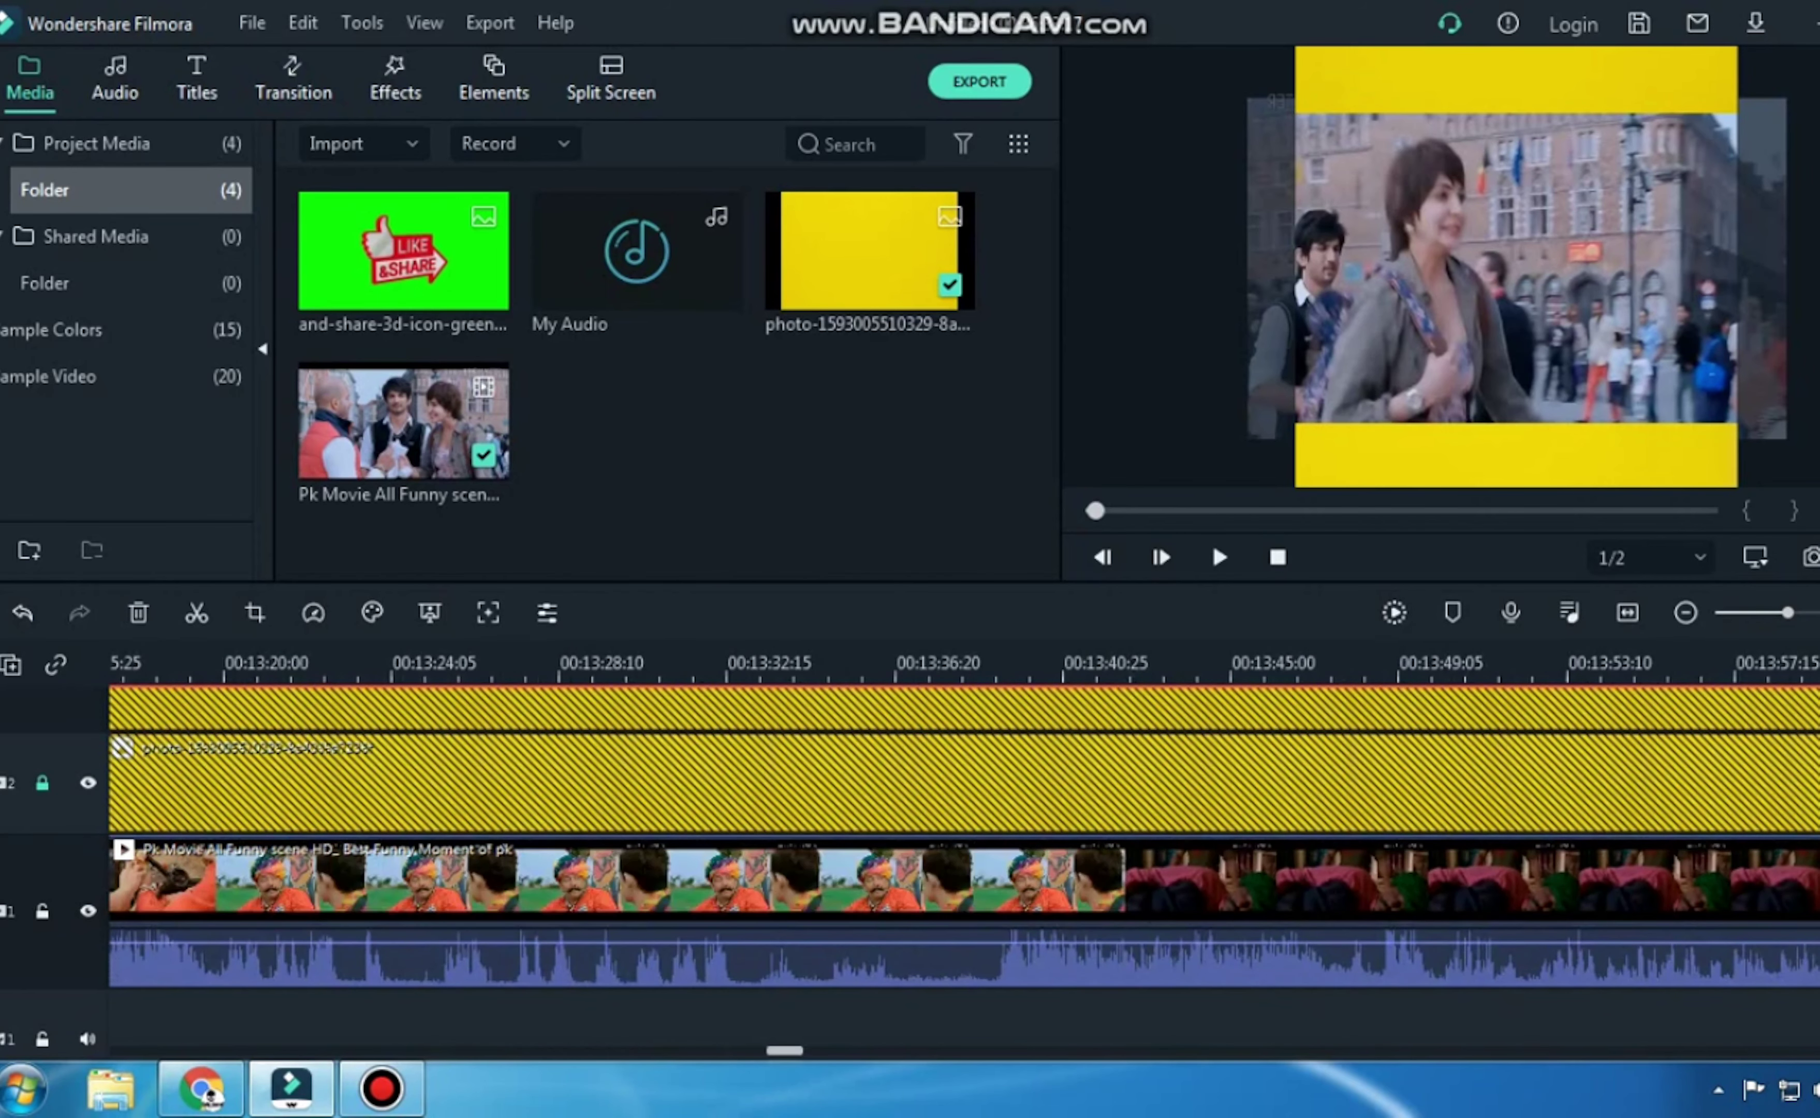
pyautogui.moveTo(784, 1050); pyautogui.dragTo(1243, 1050)
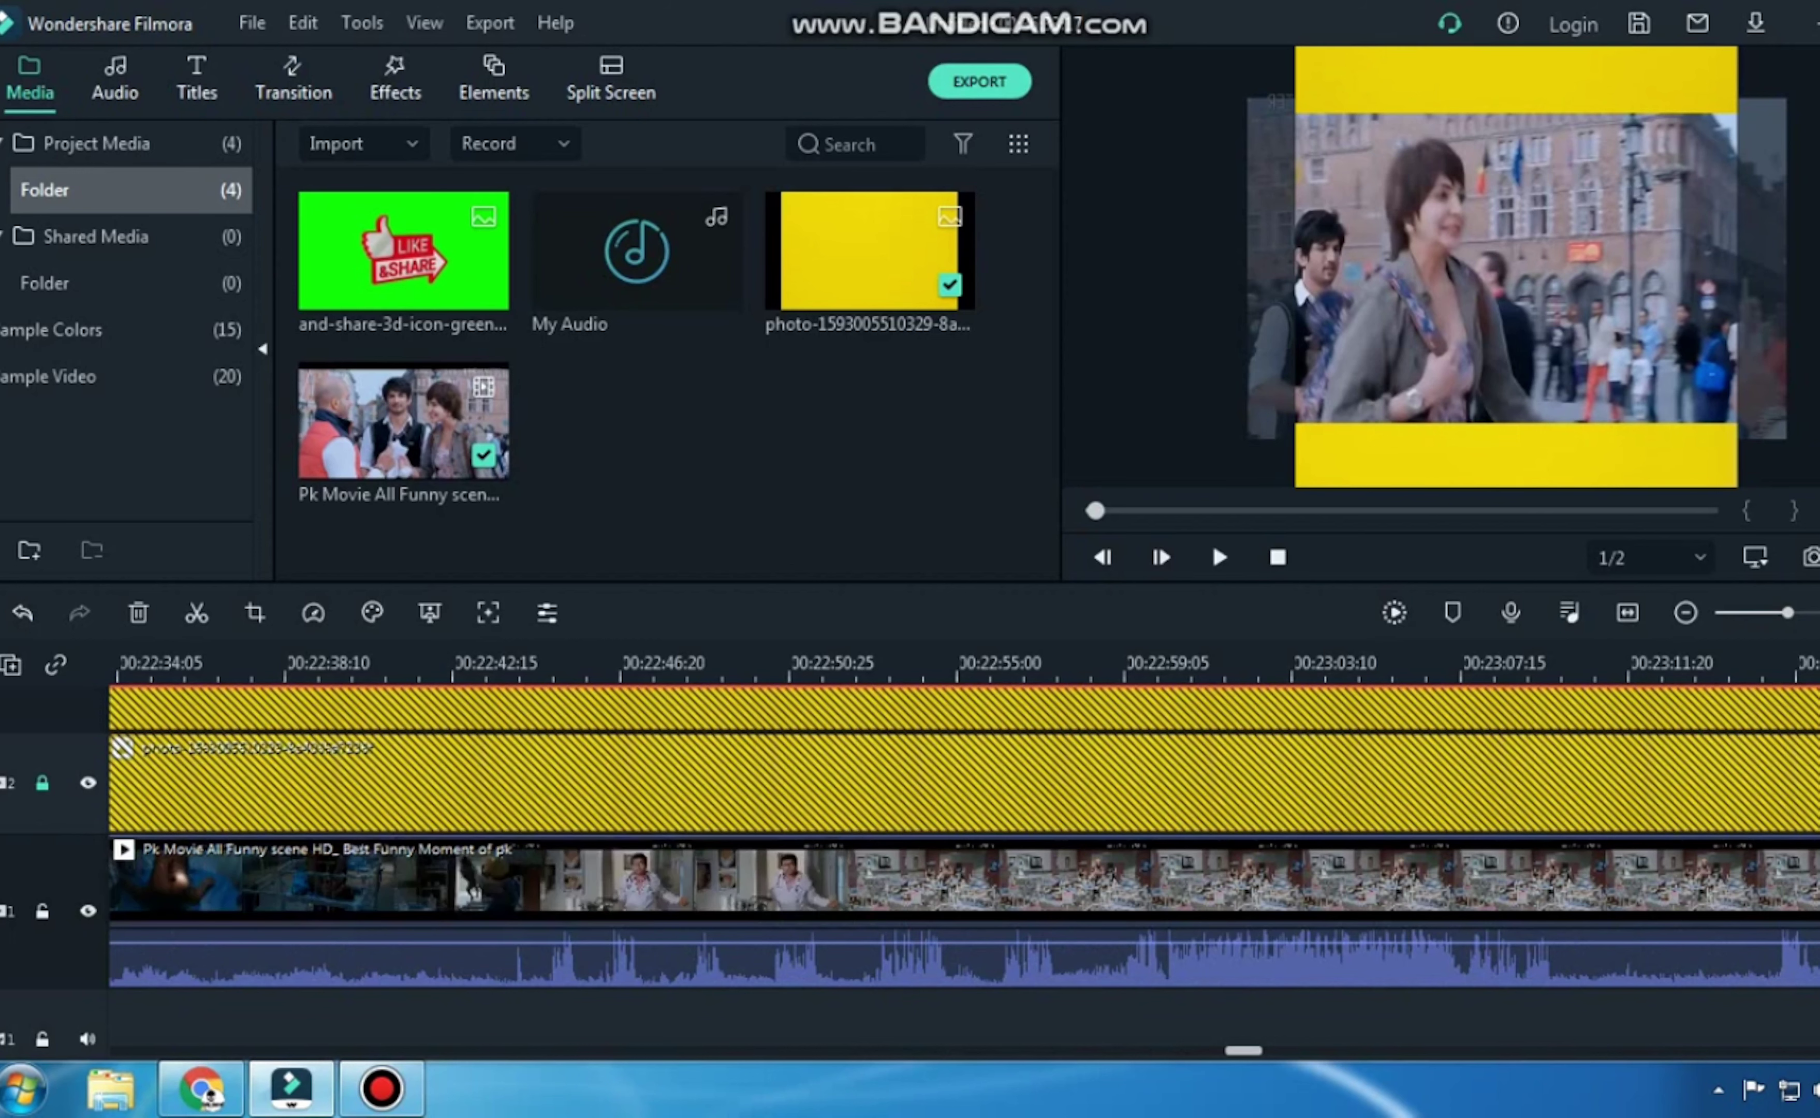
pyautogui.moveTo(1243, 1050); pyautogui.dragTo(1410, 1050)
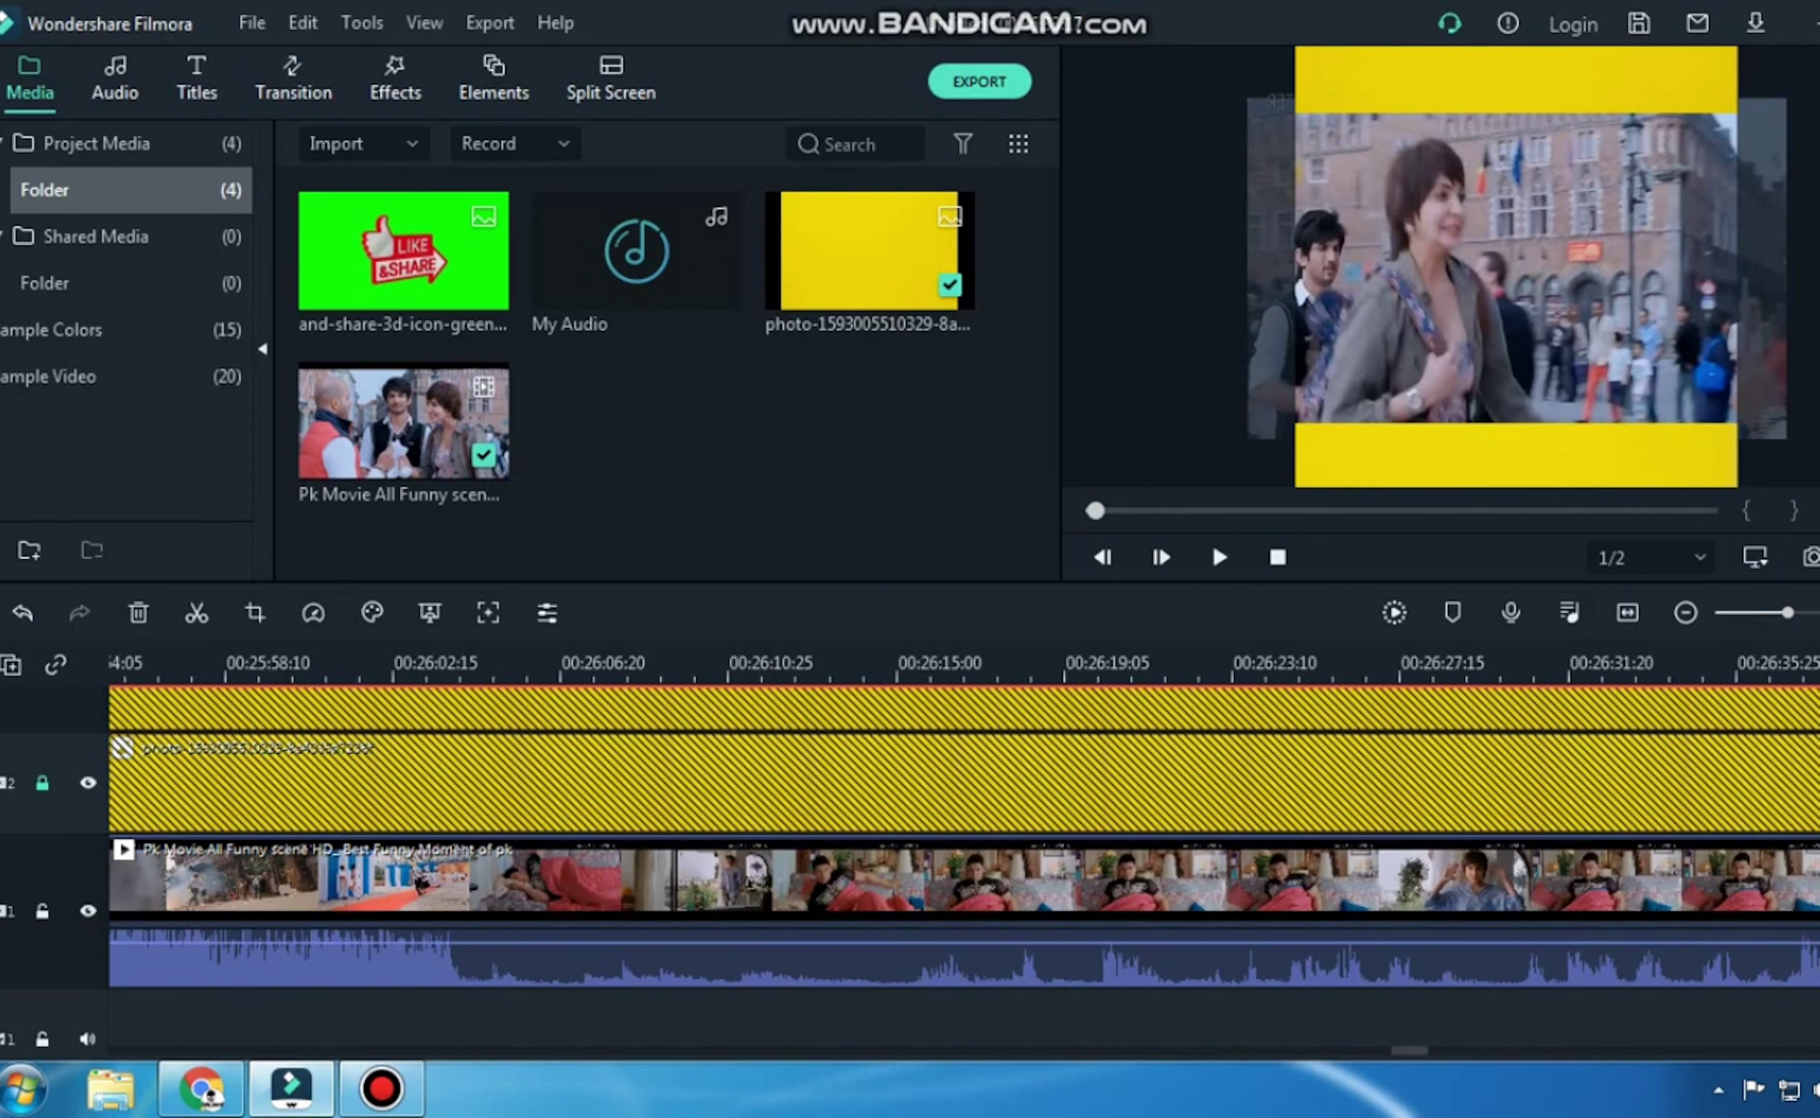
pyautogui.moveTo(1409, 1051); pyautogui.dragTo(1426, 1051)
pyautogui.hscroll(10, 963, 822)
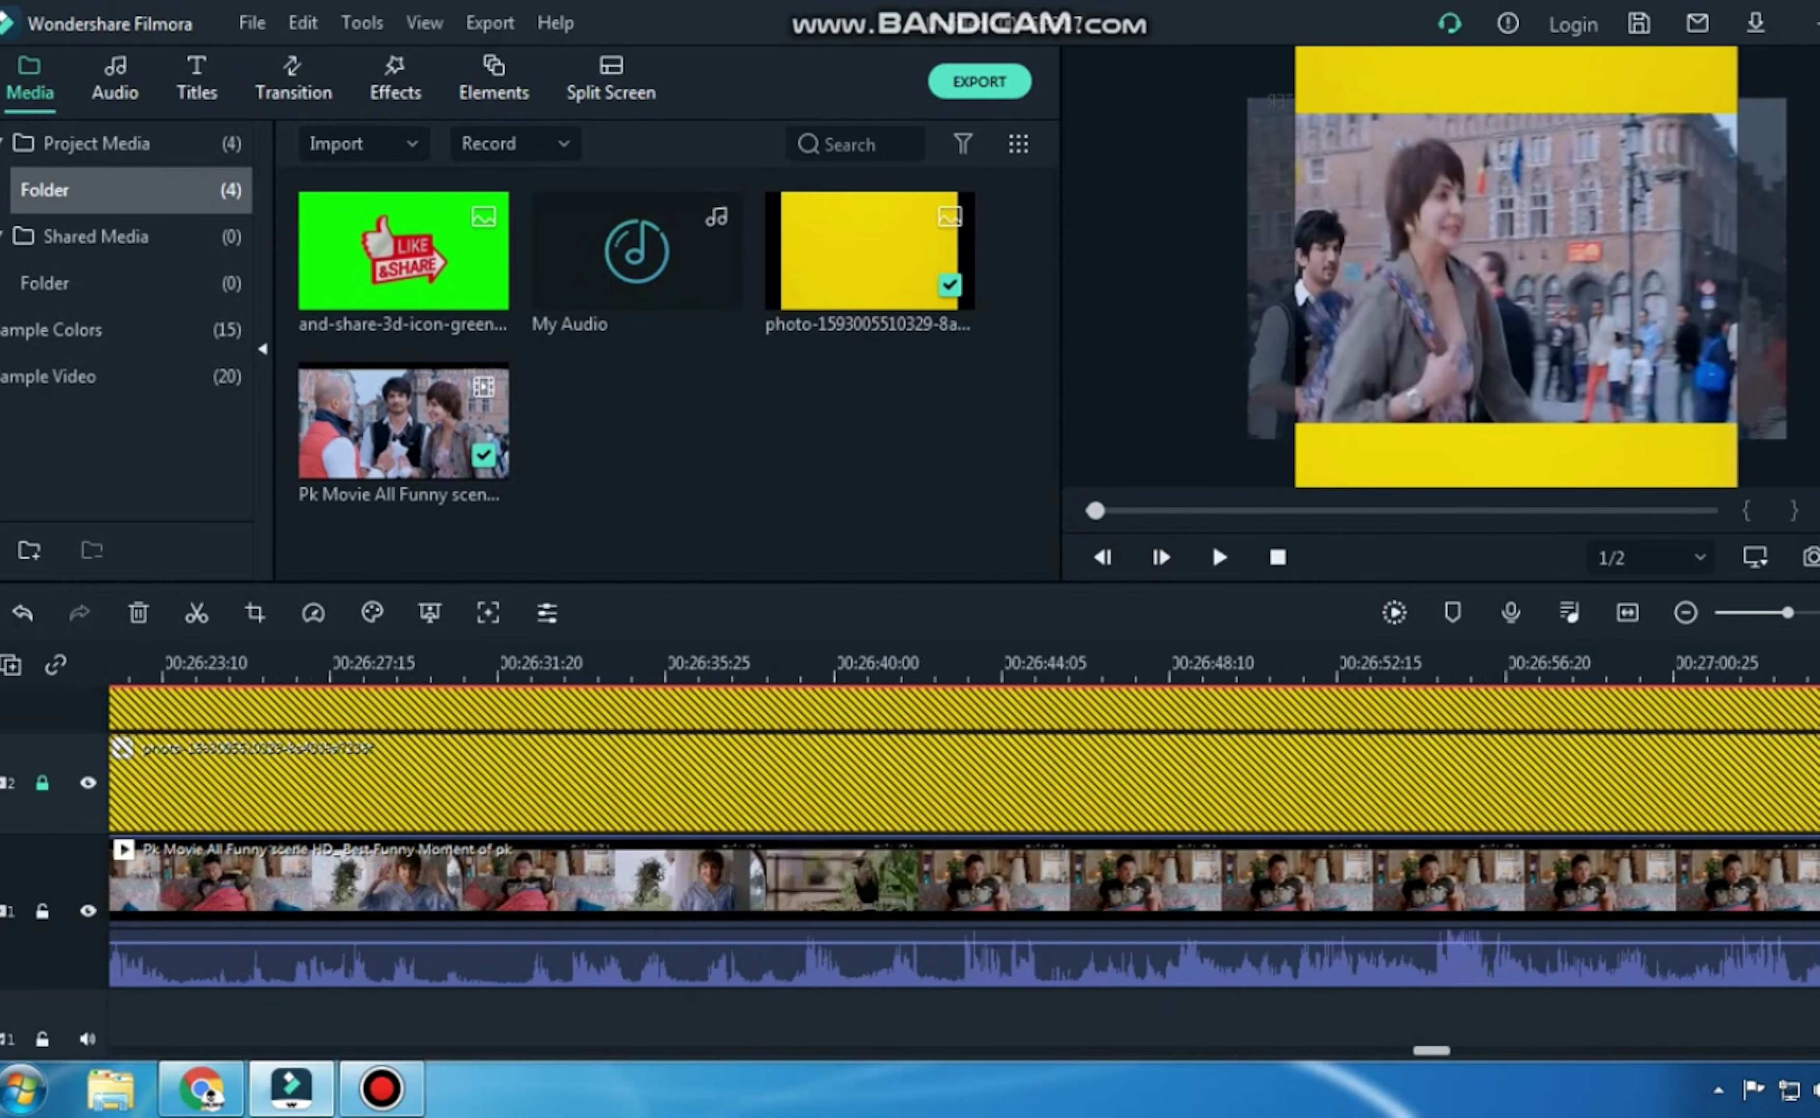
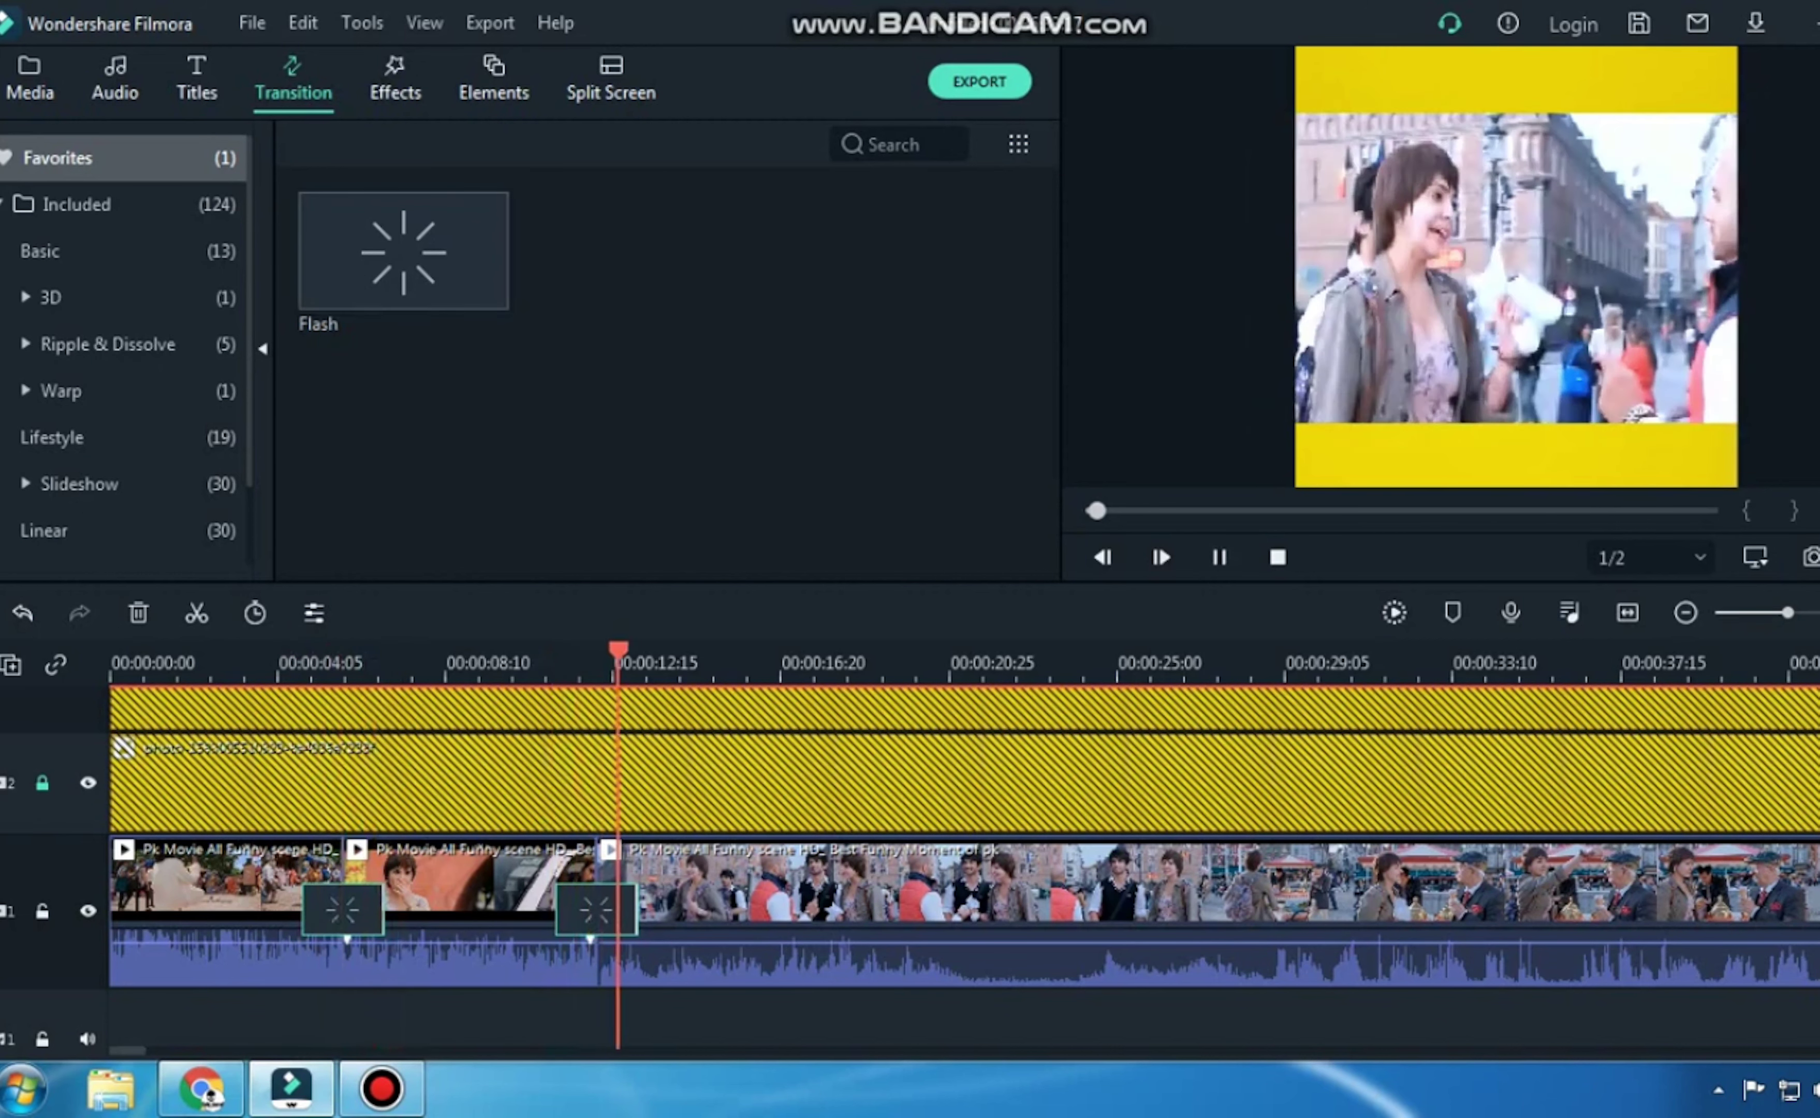
# Stop the preview, lock track 1 again, check the end of the timeline, and return the playhead to the start.
pyautogui.press('space')
pyautogui.click(30, 78)
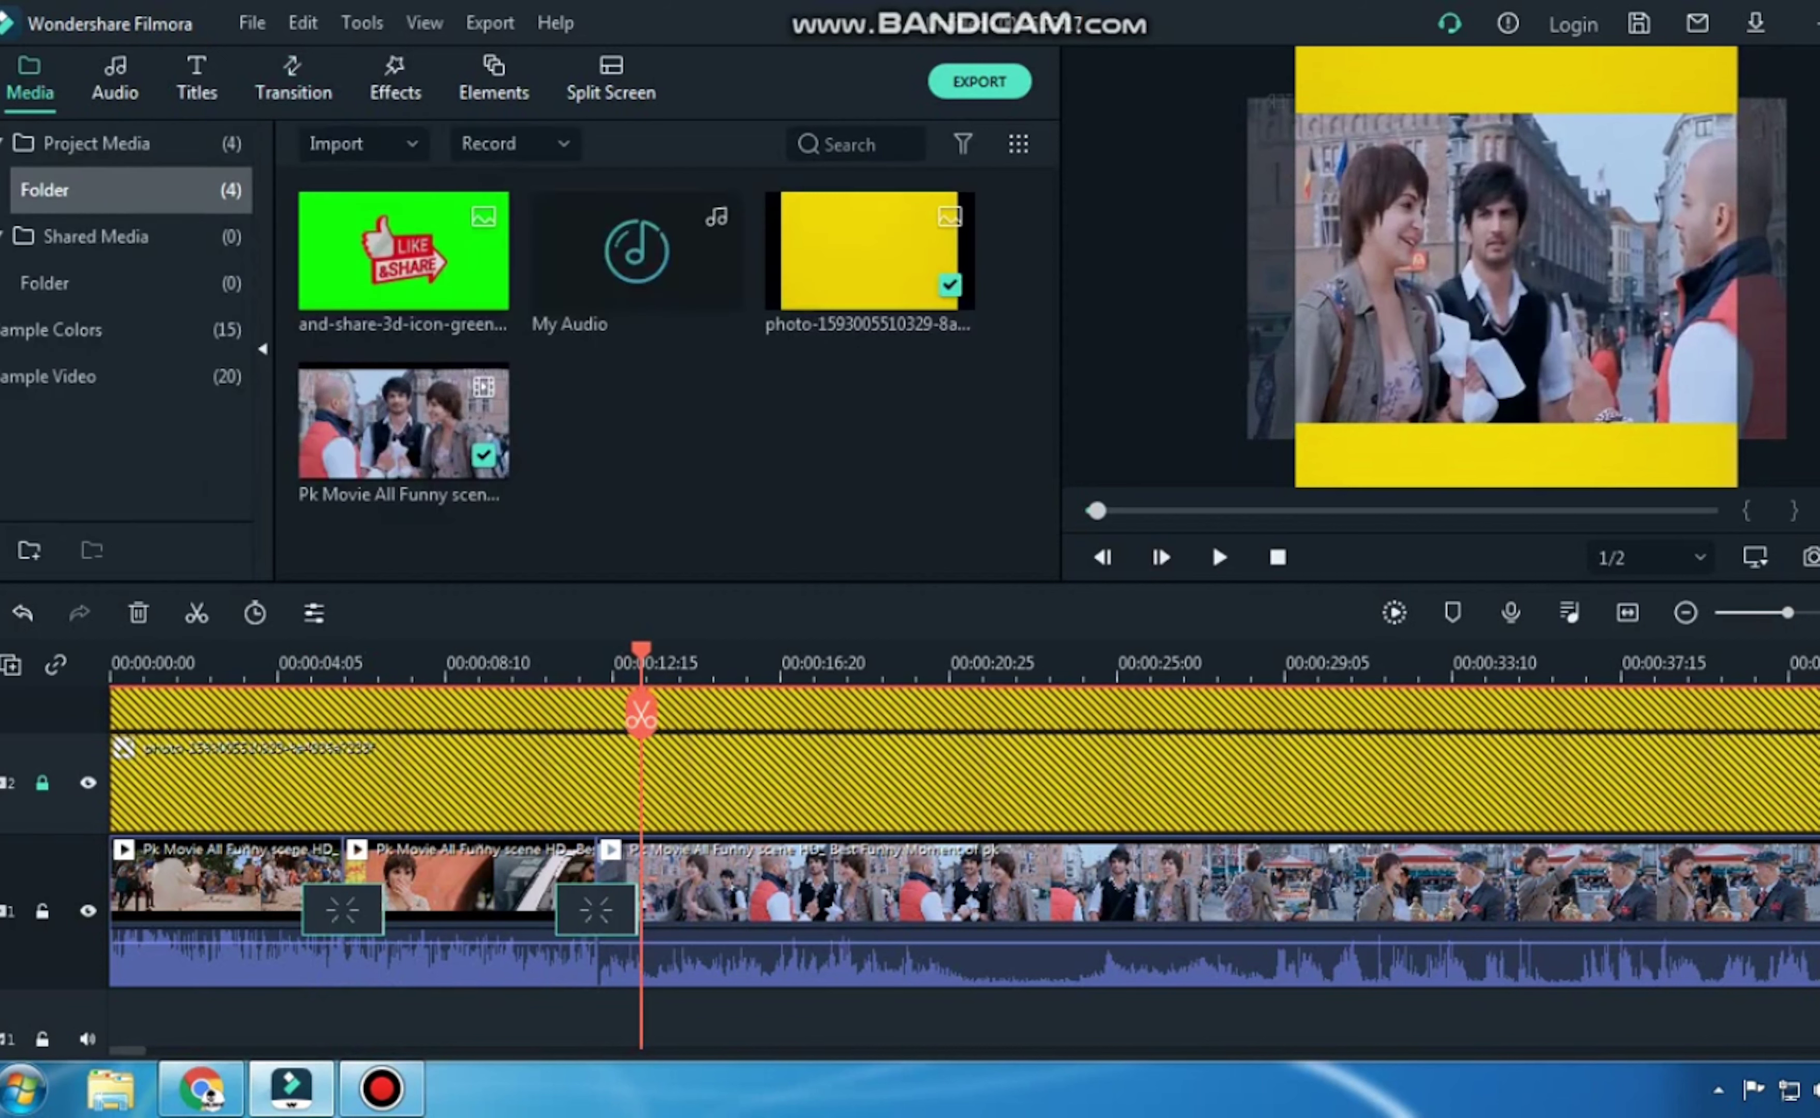
pyautogui.click(42, 910)
pyautogui.click(1712, 510)
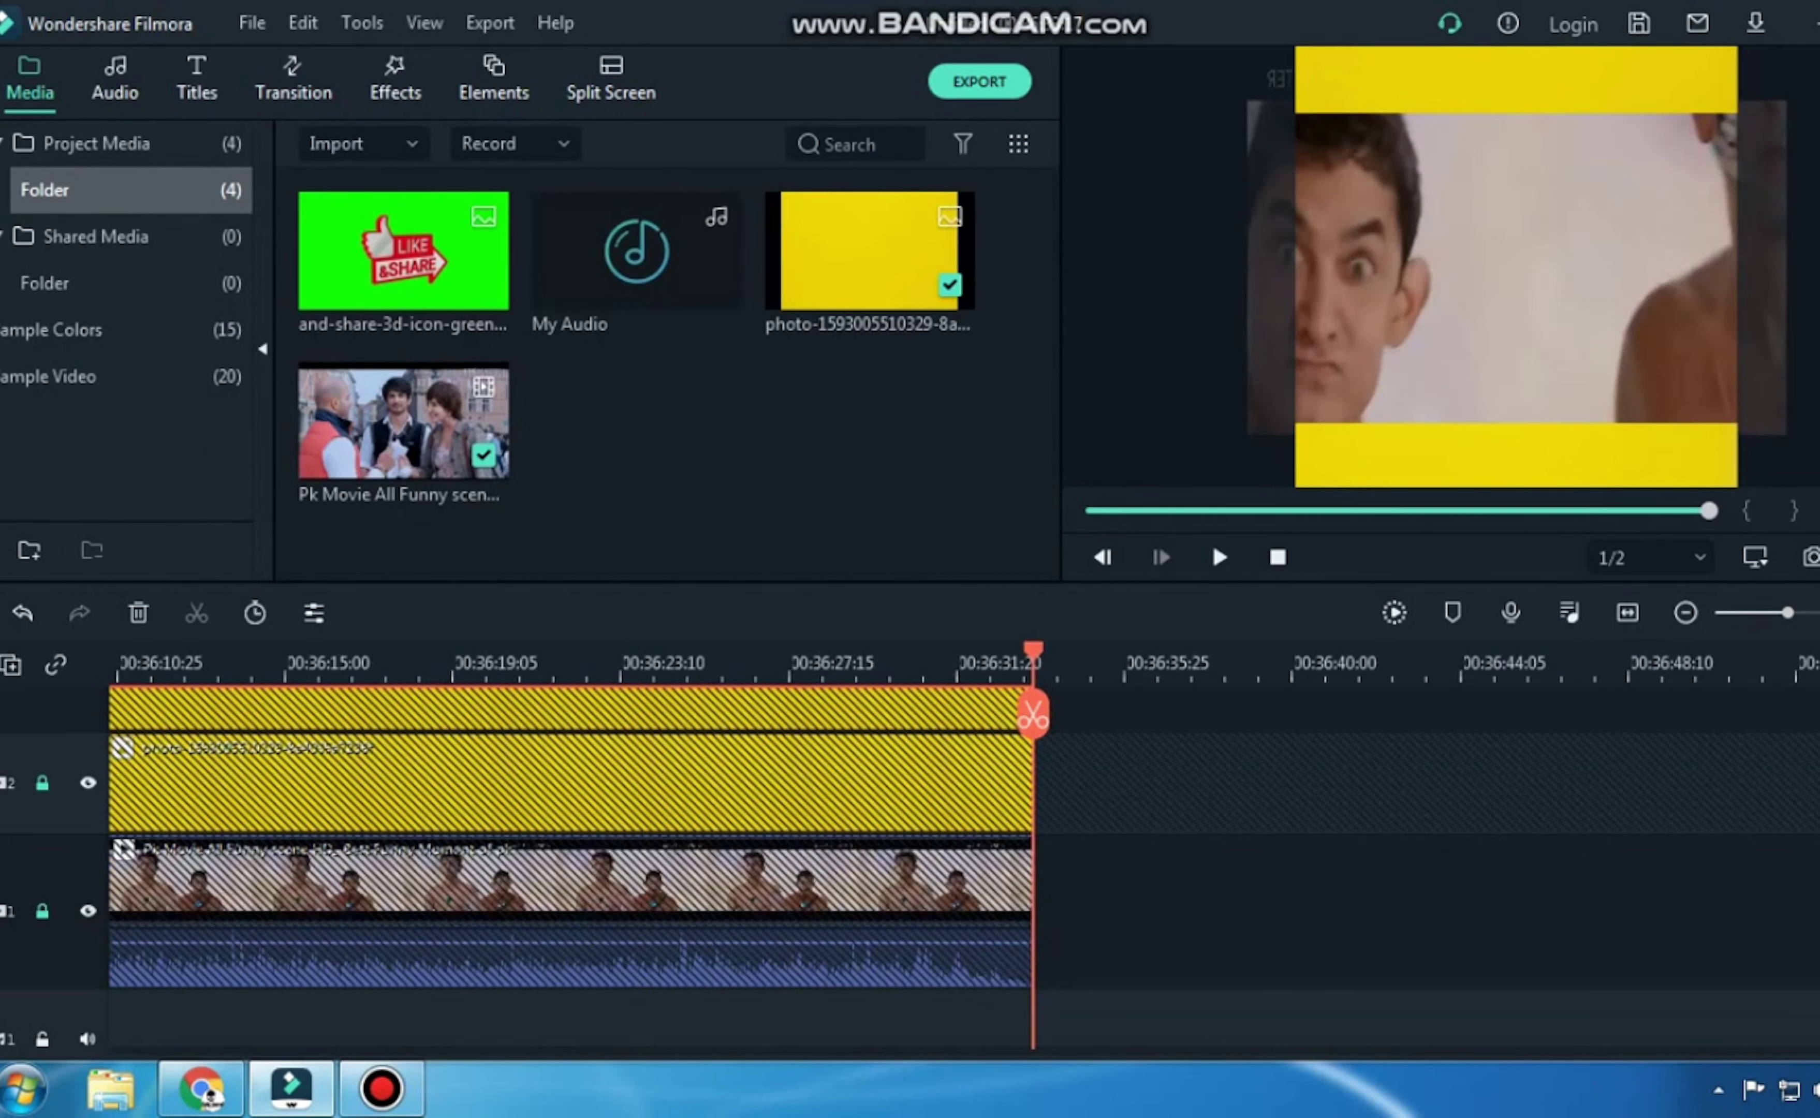
pyautogui.press('Home')
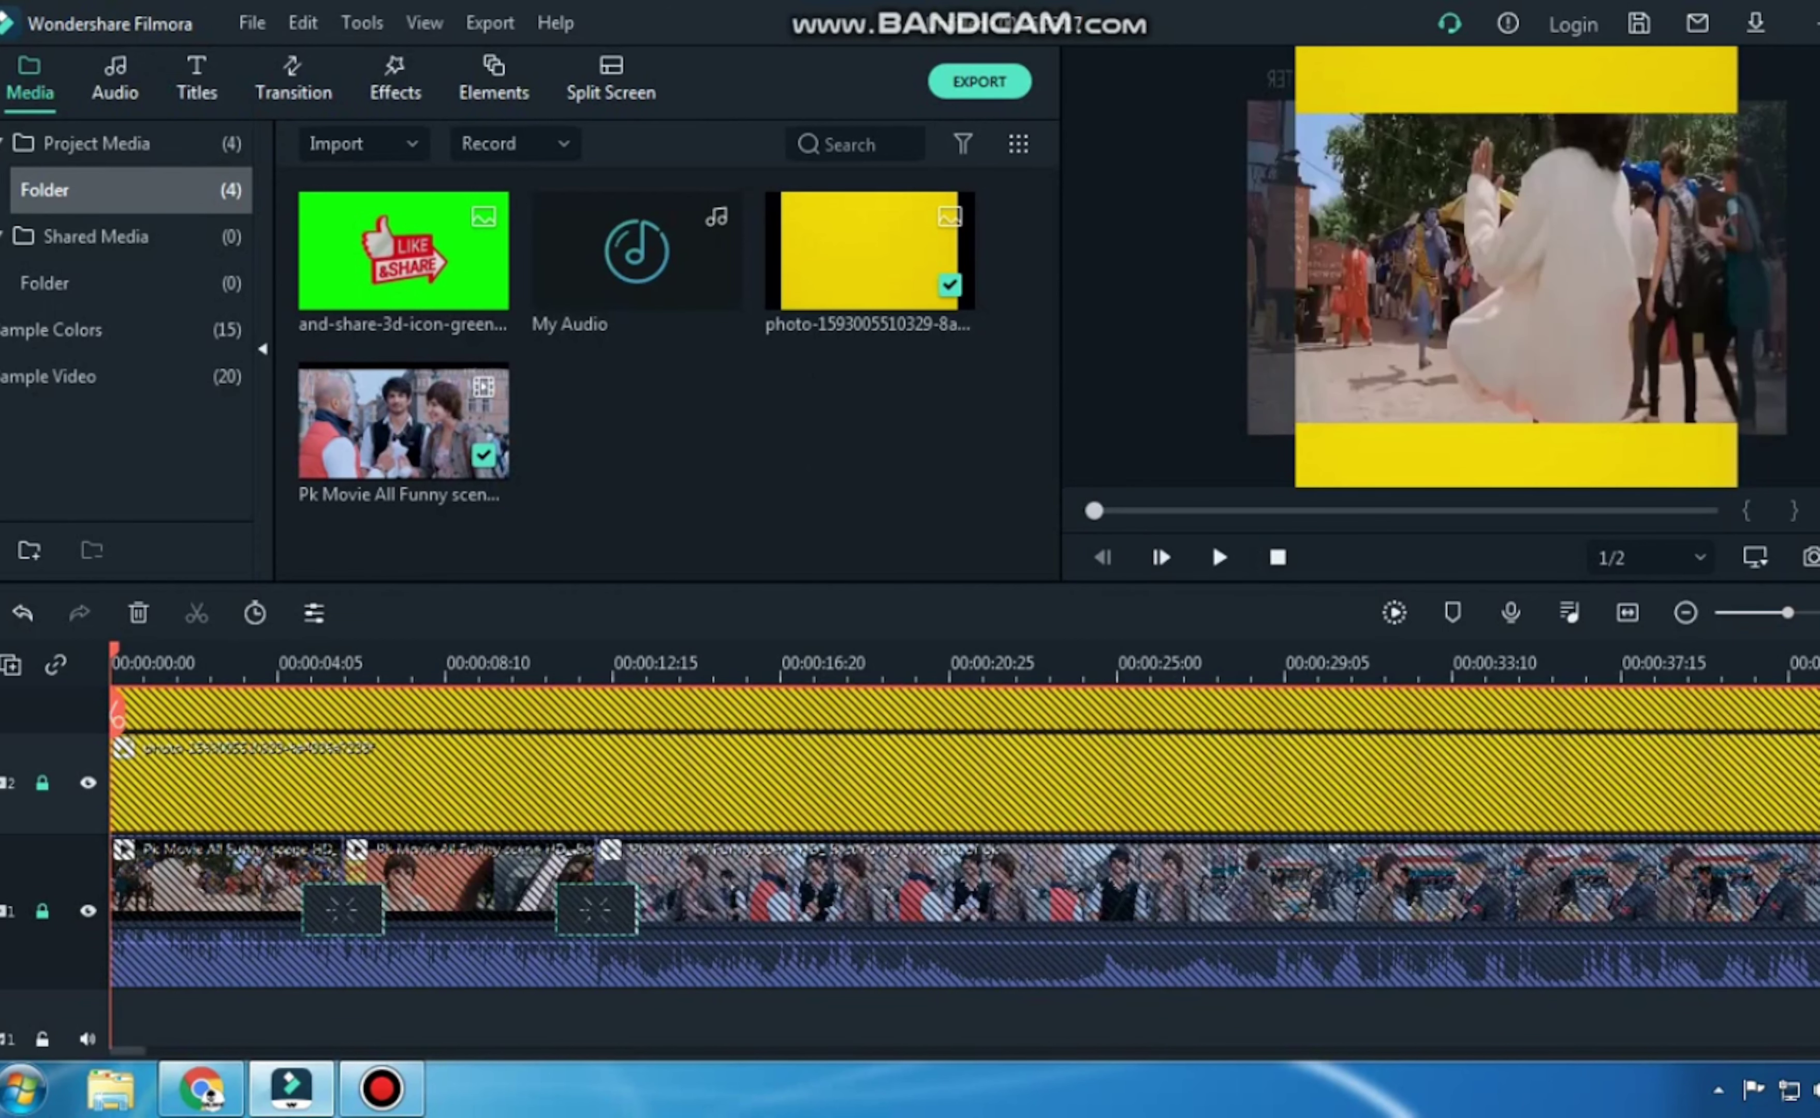
# Add My Audio to audio track 1 and remove the gap before it so it starts at 00:00:00.
pyautogui.moveTo(636, 251); pyautogui.dragTo(437, 1023)
pyautogui.click(276, 1025)
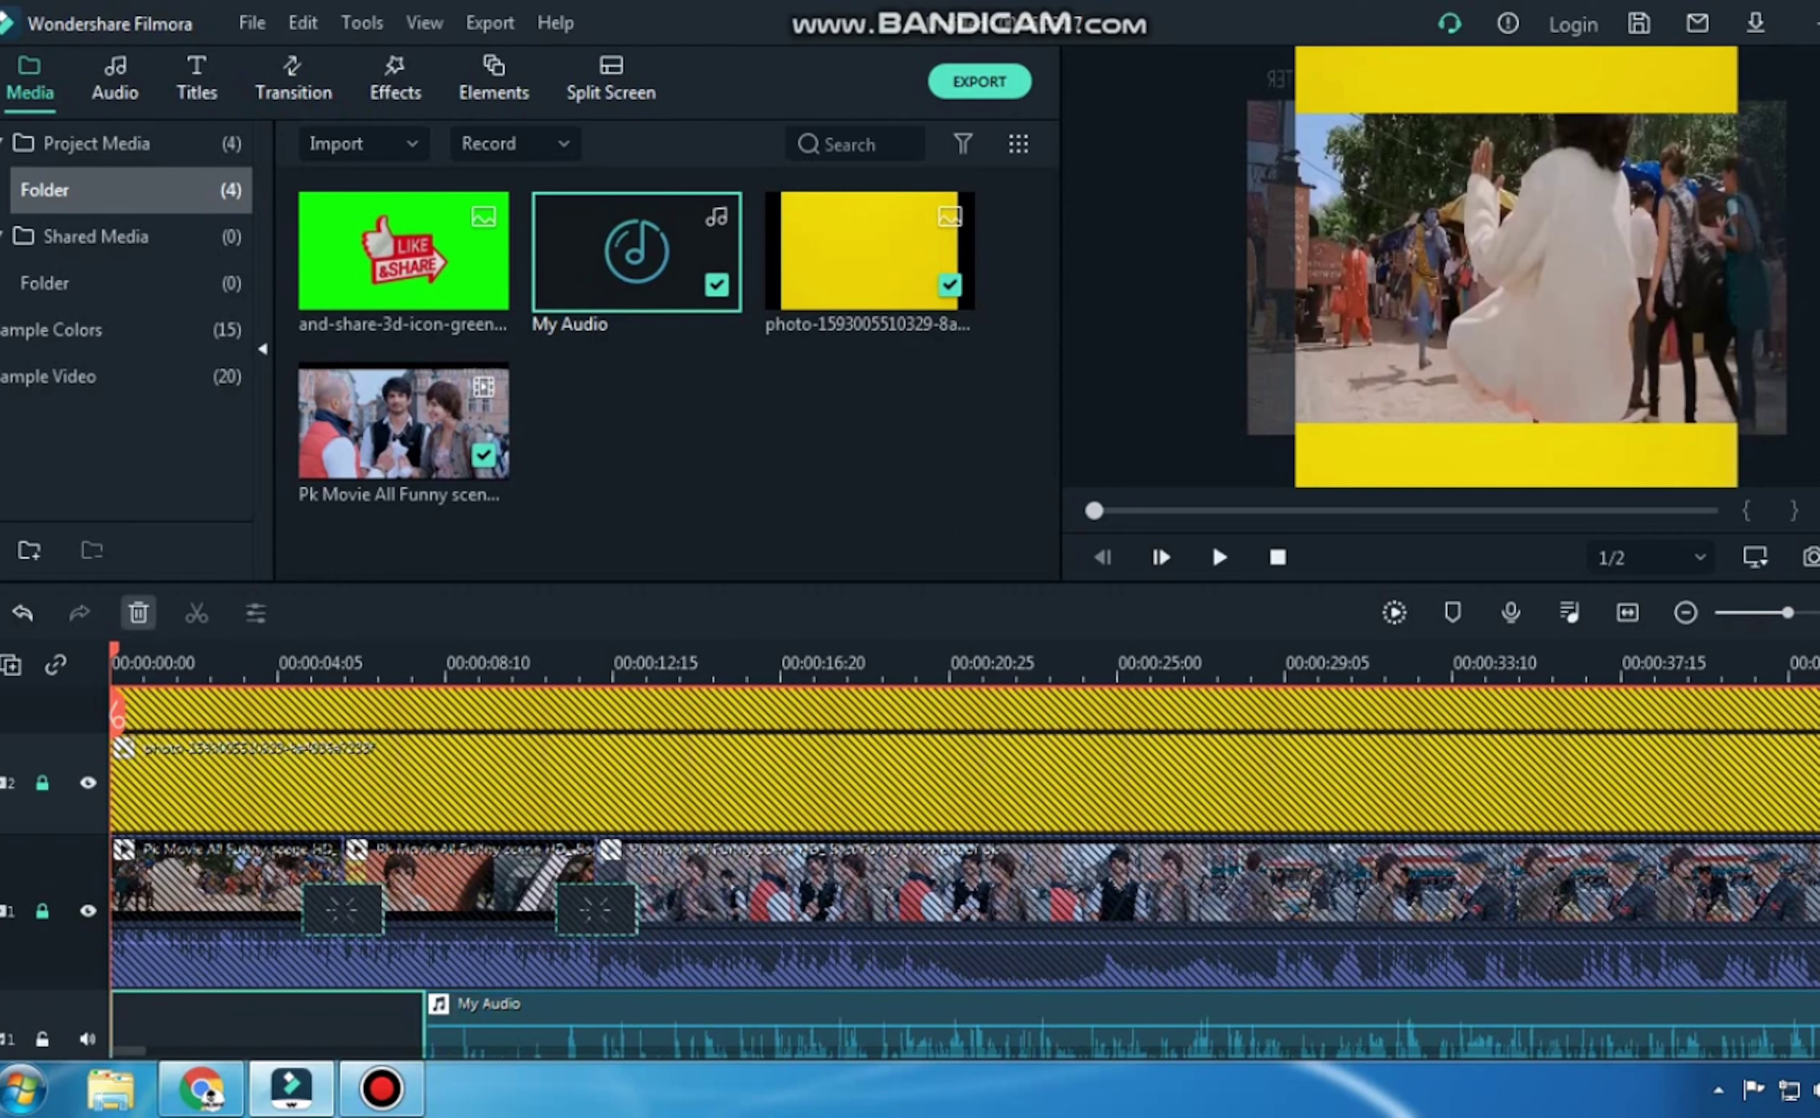
pyautogui.click(138, 613)
pyautogui.click(635, 448)
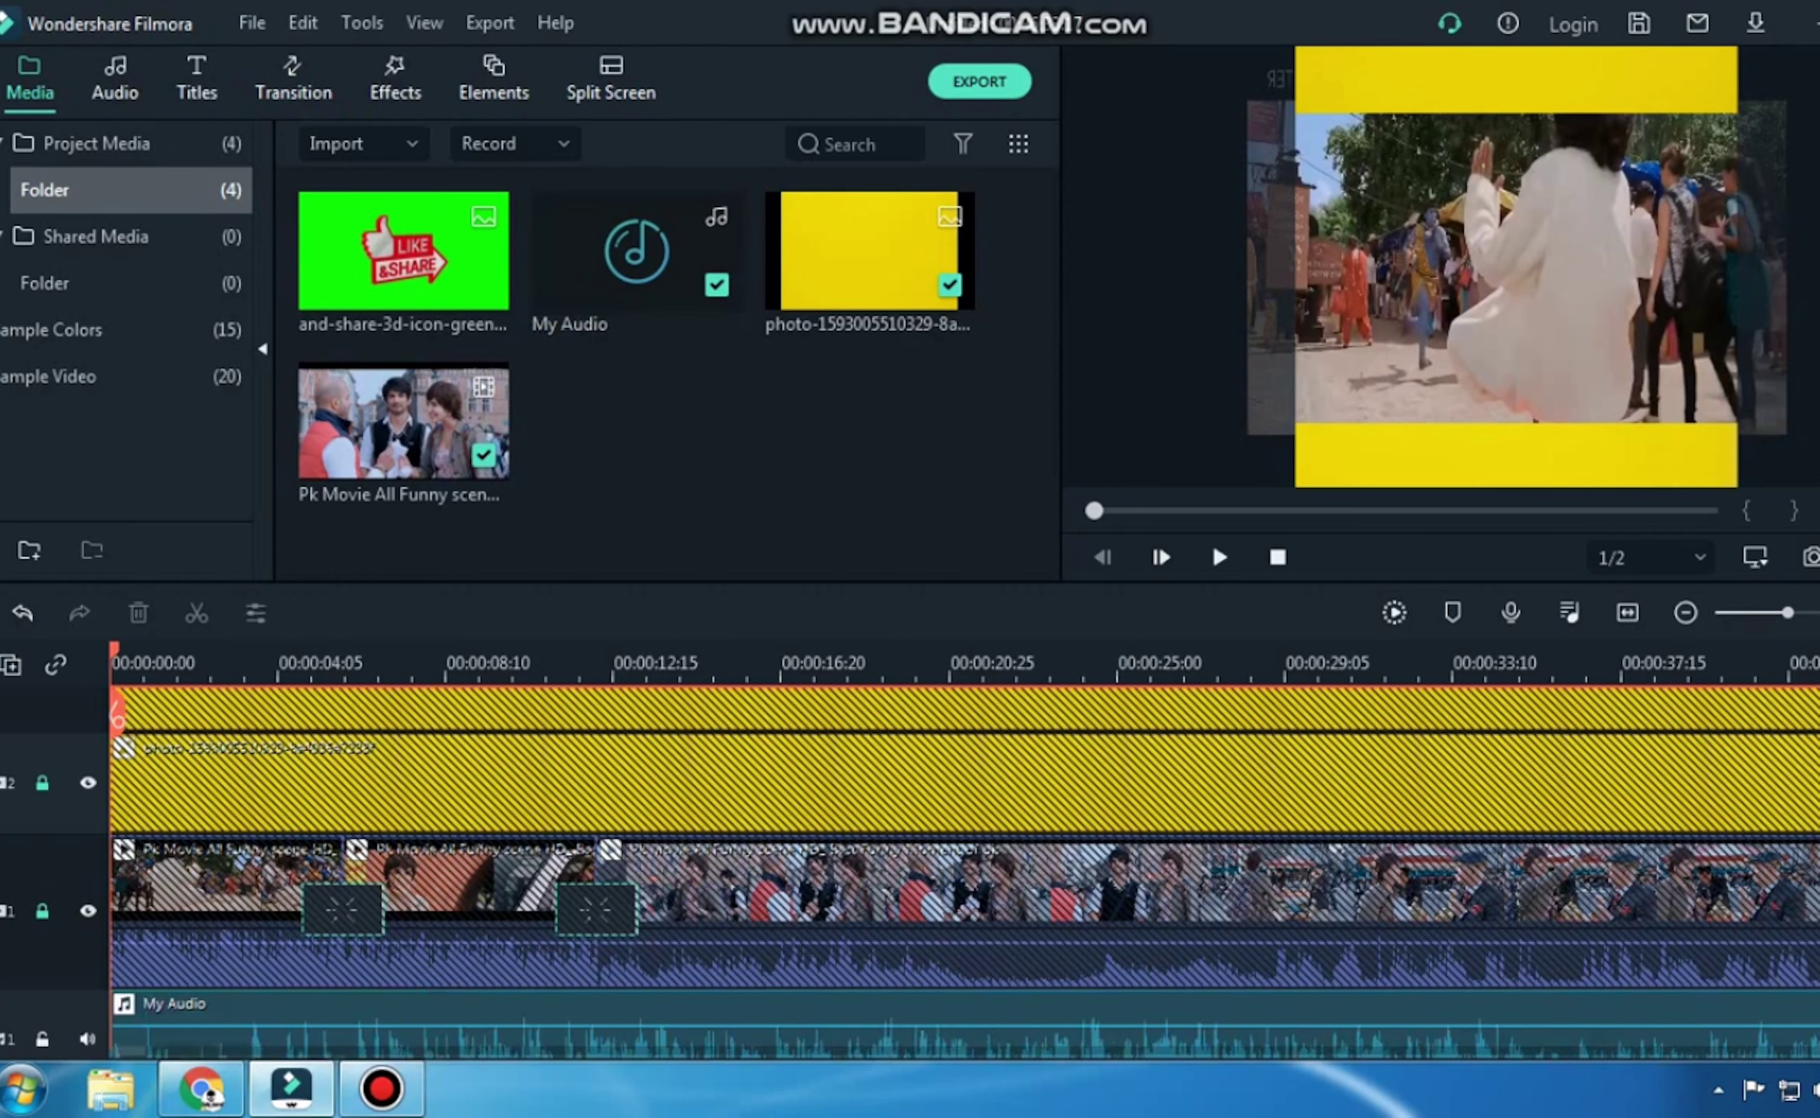
# Lower the My Audio clip's volume to about -18 dB.
pyautogui.scroll(-2, 964, 859)
pyautogui.doubleClick(359, 907)
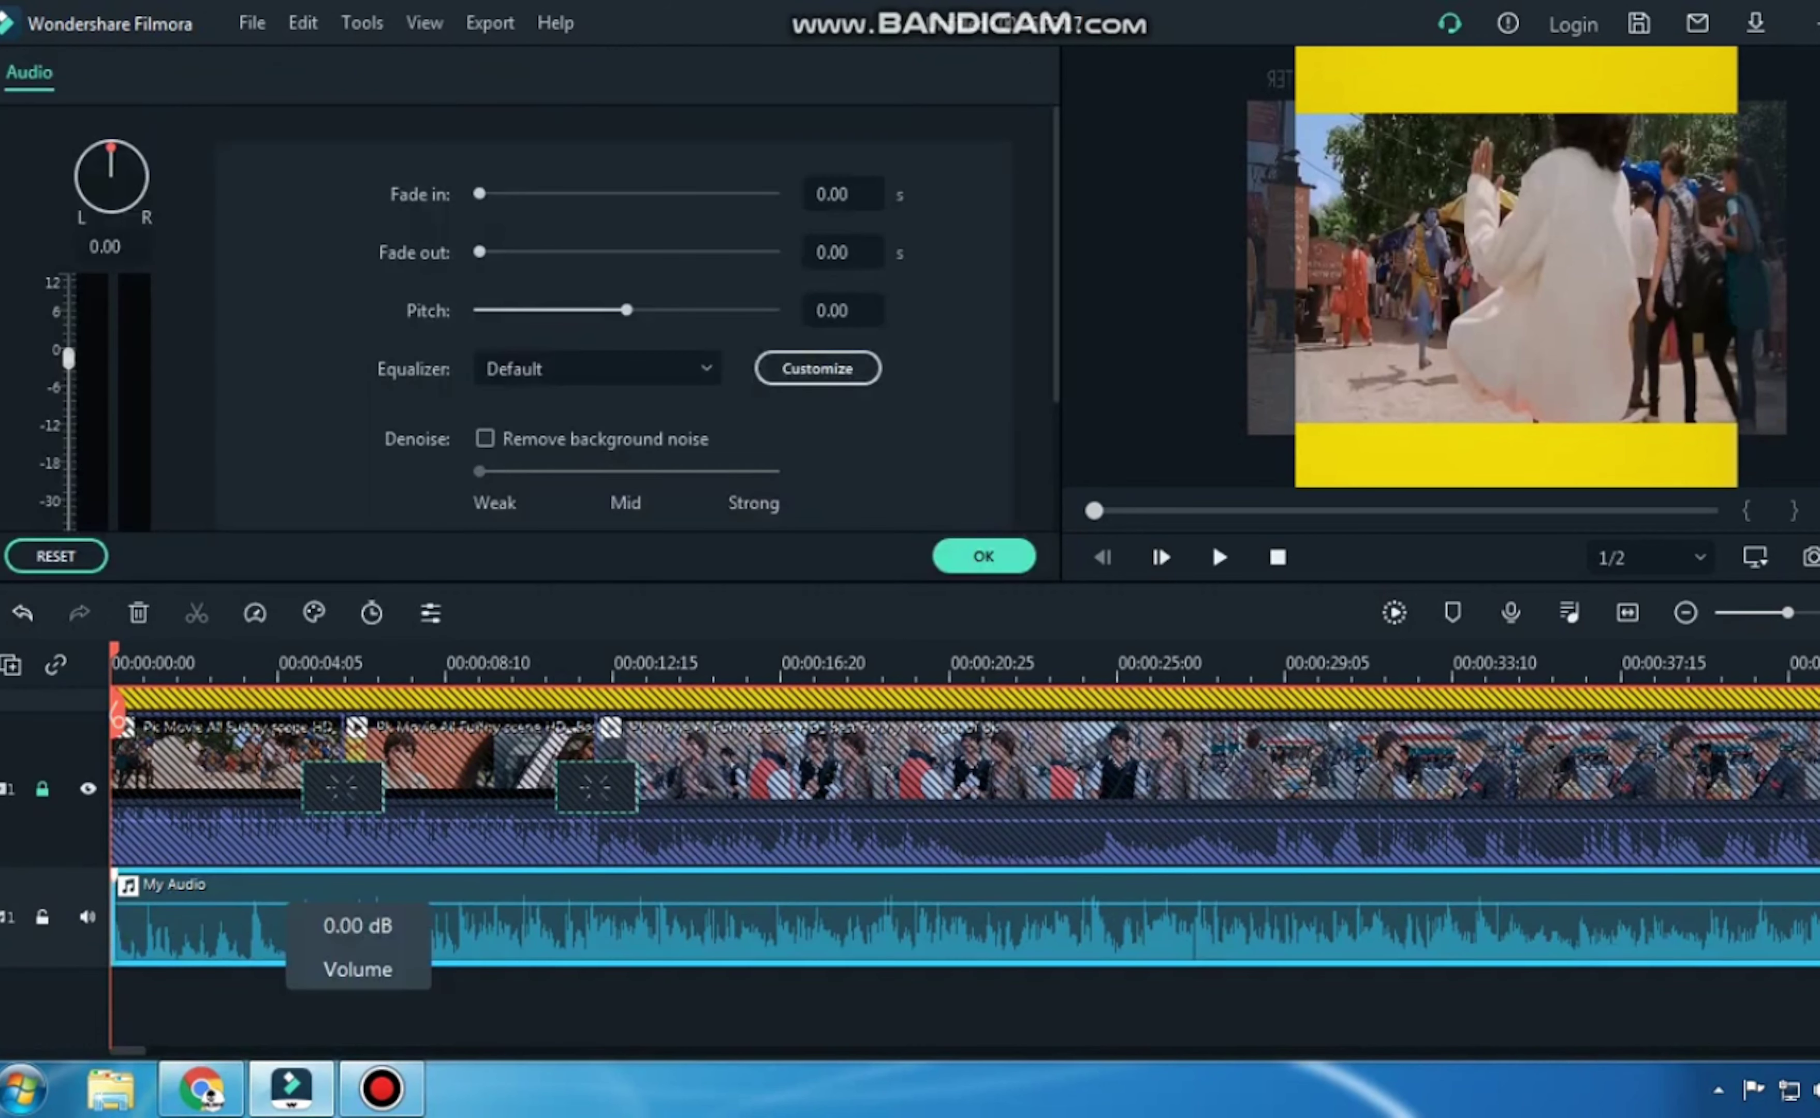
pyautogui.moveTo(68, 359); pyautogui.dragTo(68, 465)
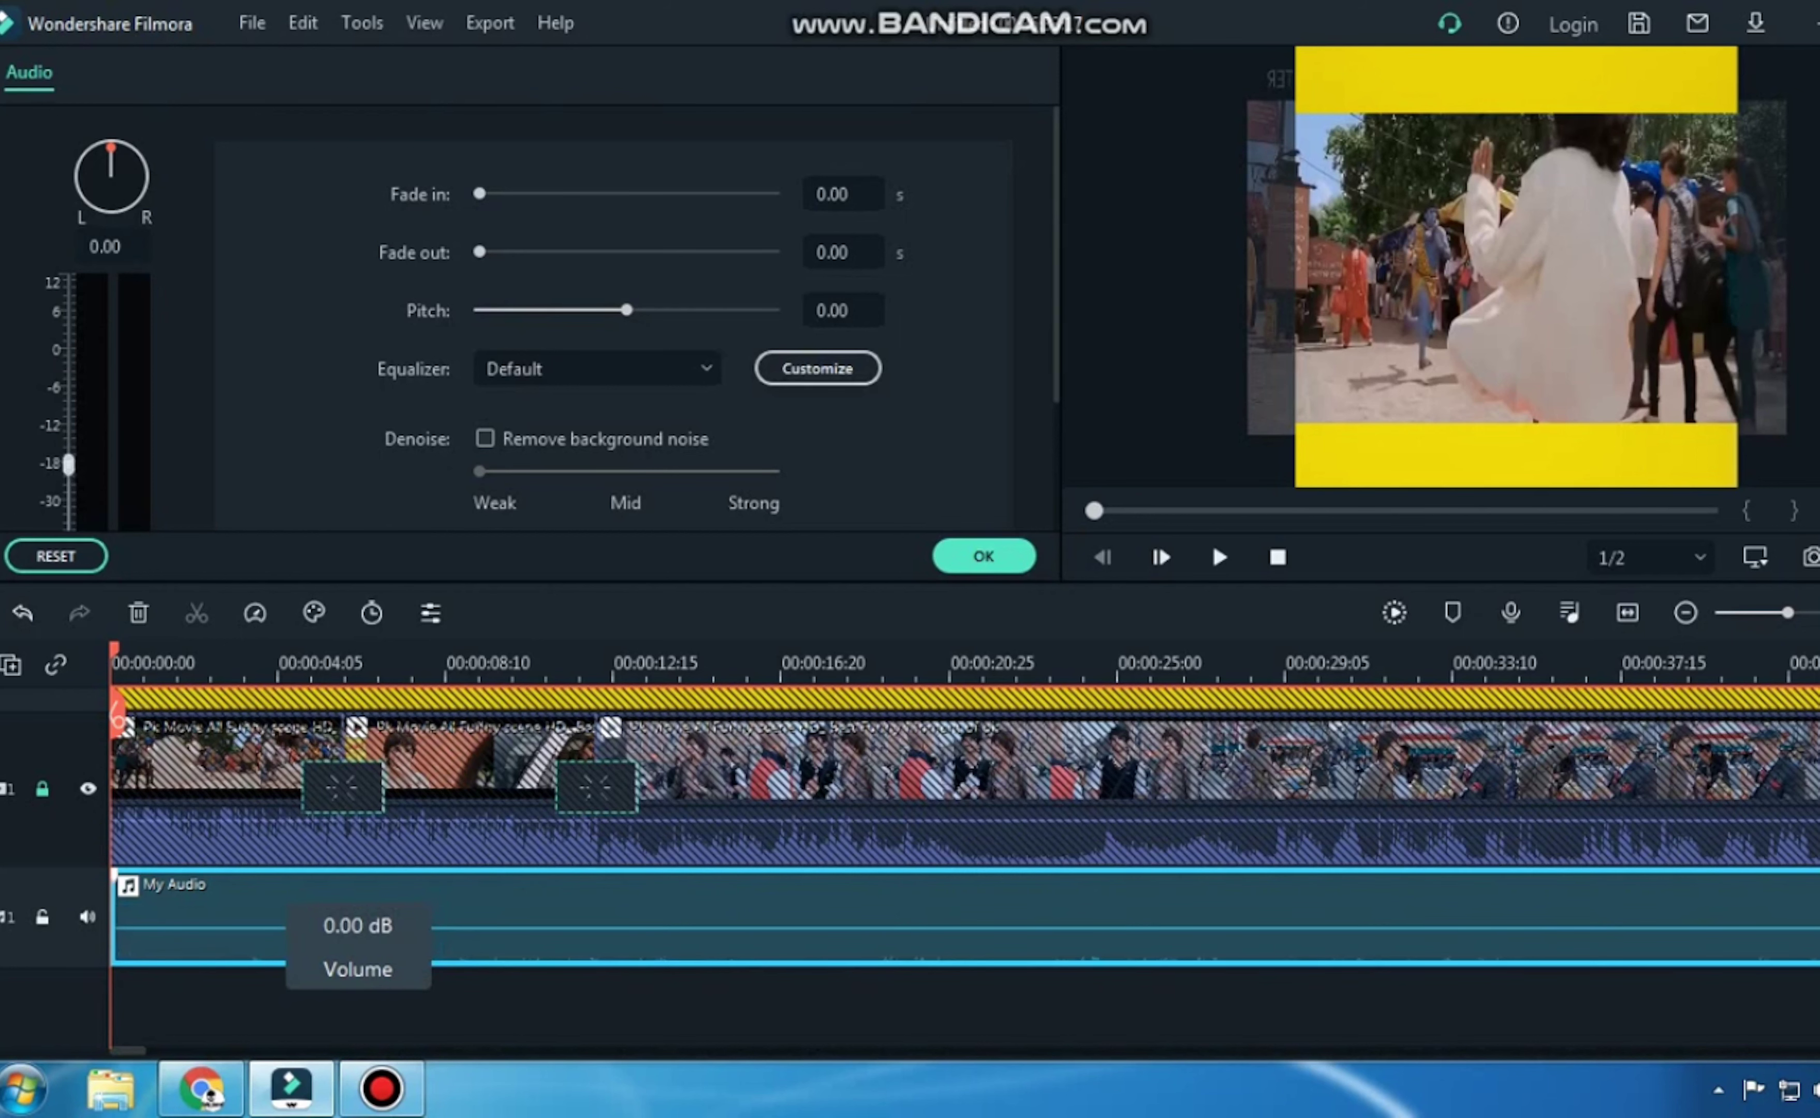
pyautogui.click(983, 556)
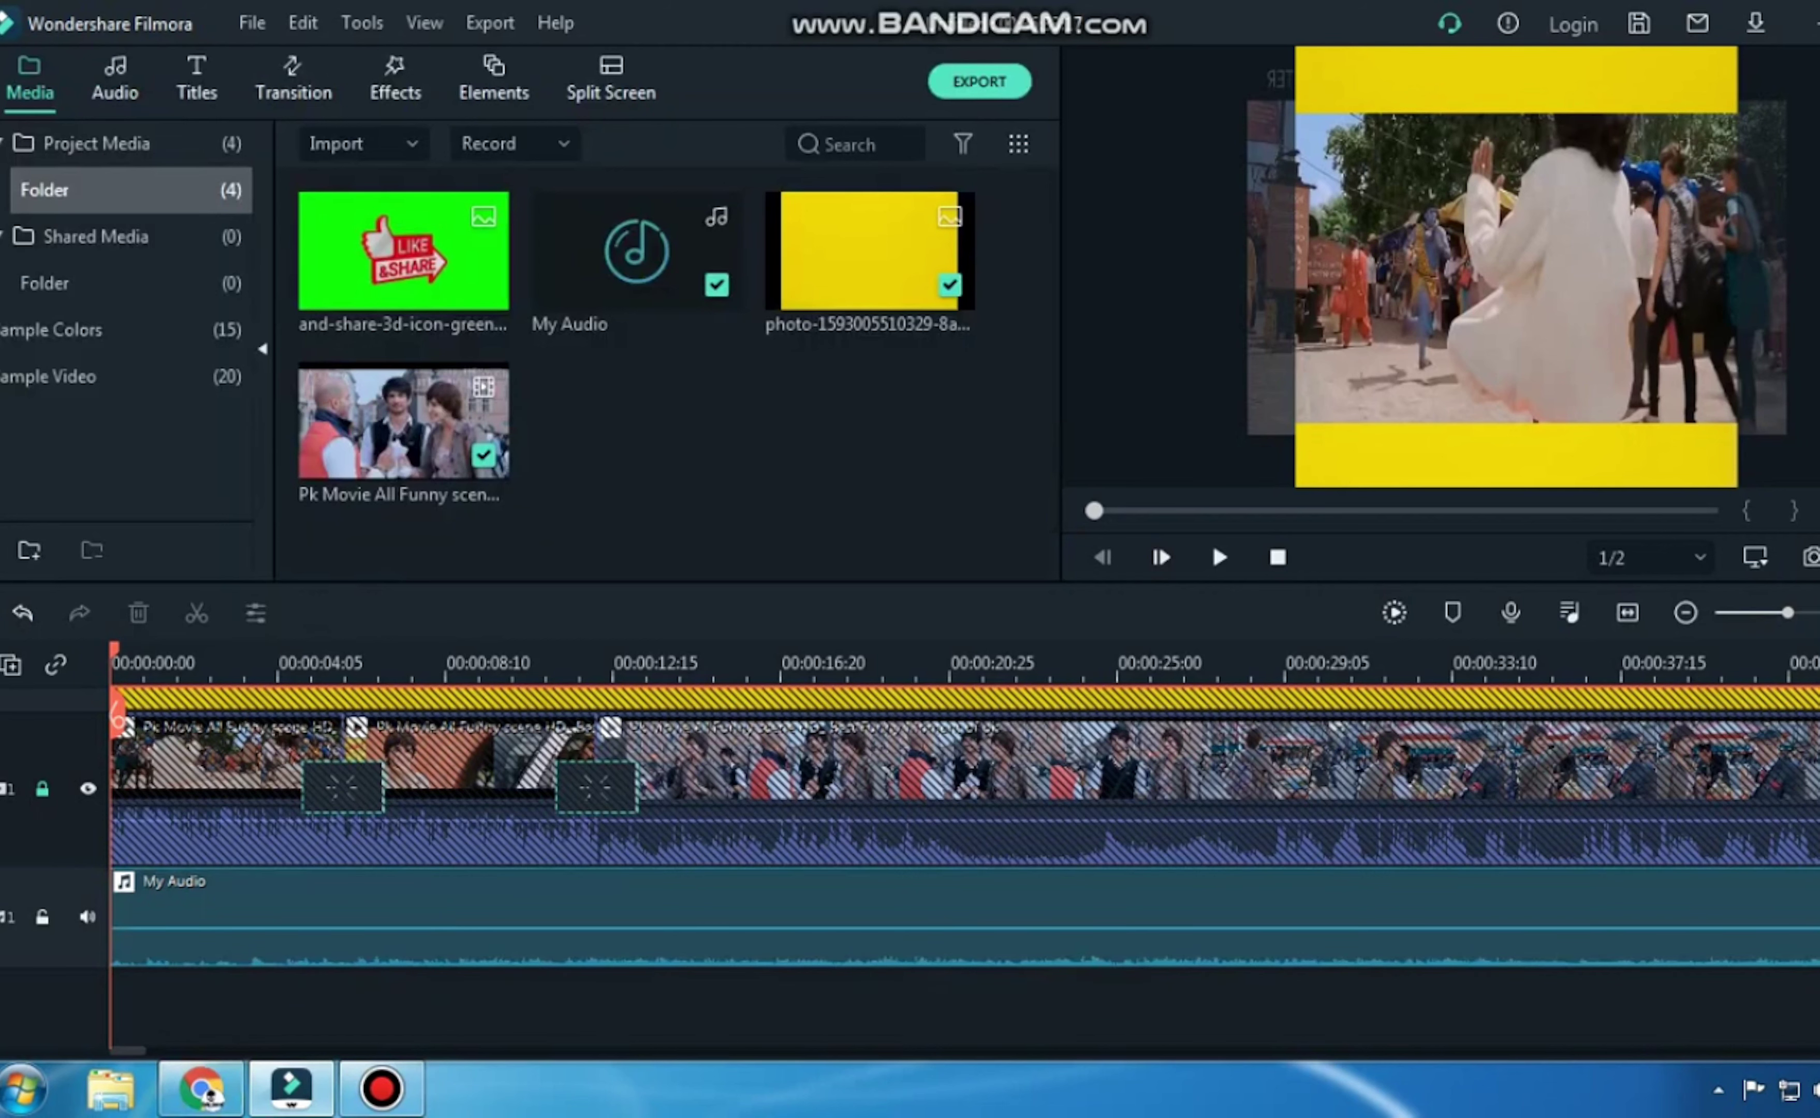
# Split the My Audio clip at about 00:02:16 and delete the part after the split.
pyautogui.moveTo(128, 1051); pyautogui.dragTo(233, 1051)
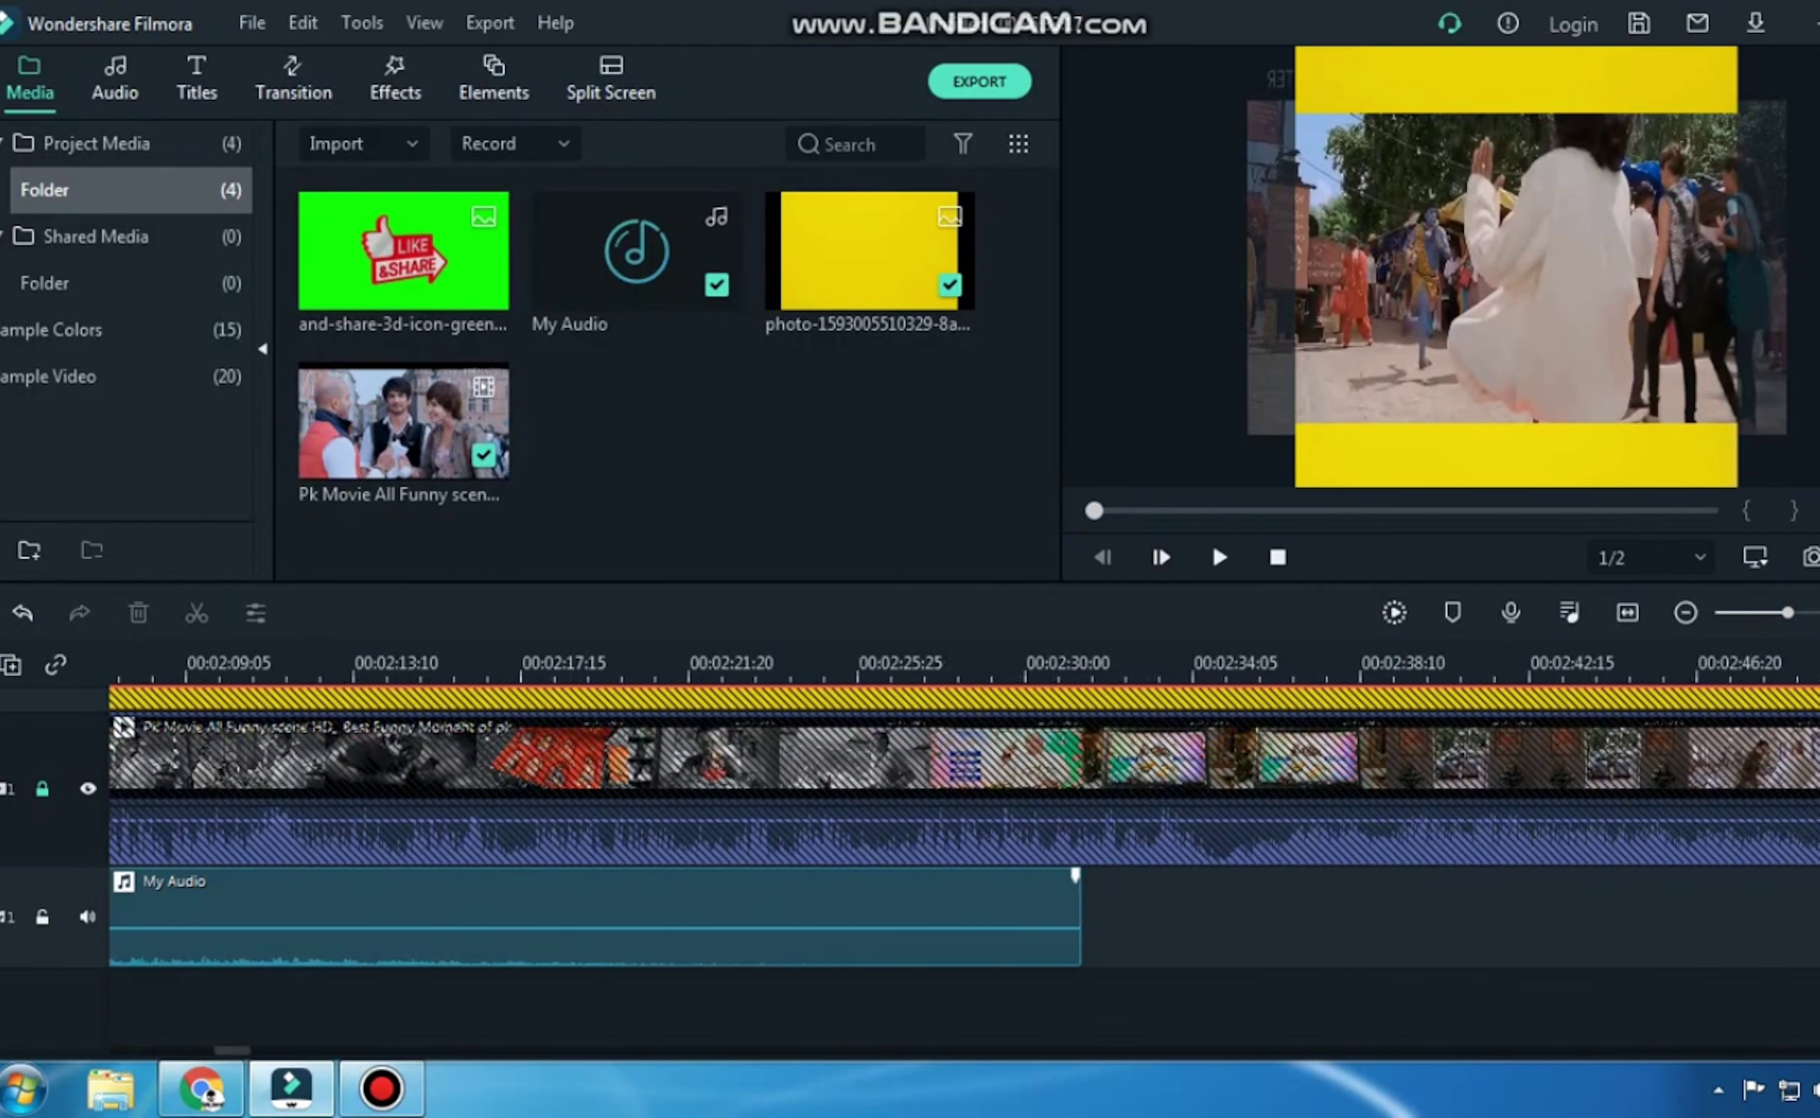
pyautogui.click(462, 664)
pyautogui.click(461, 714)
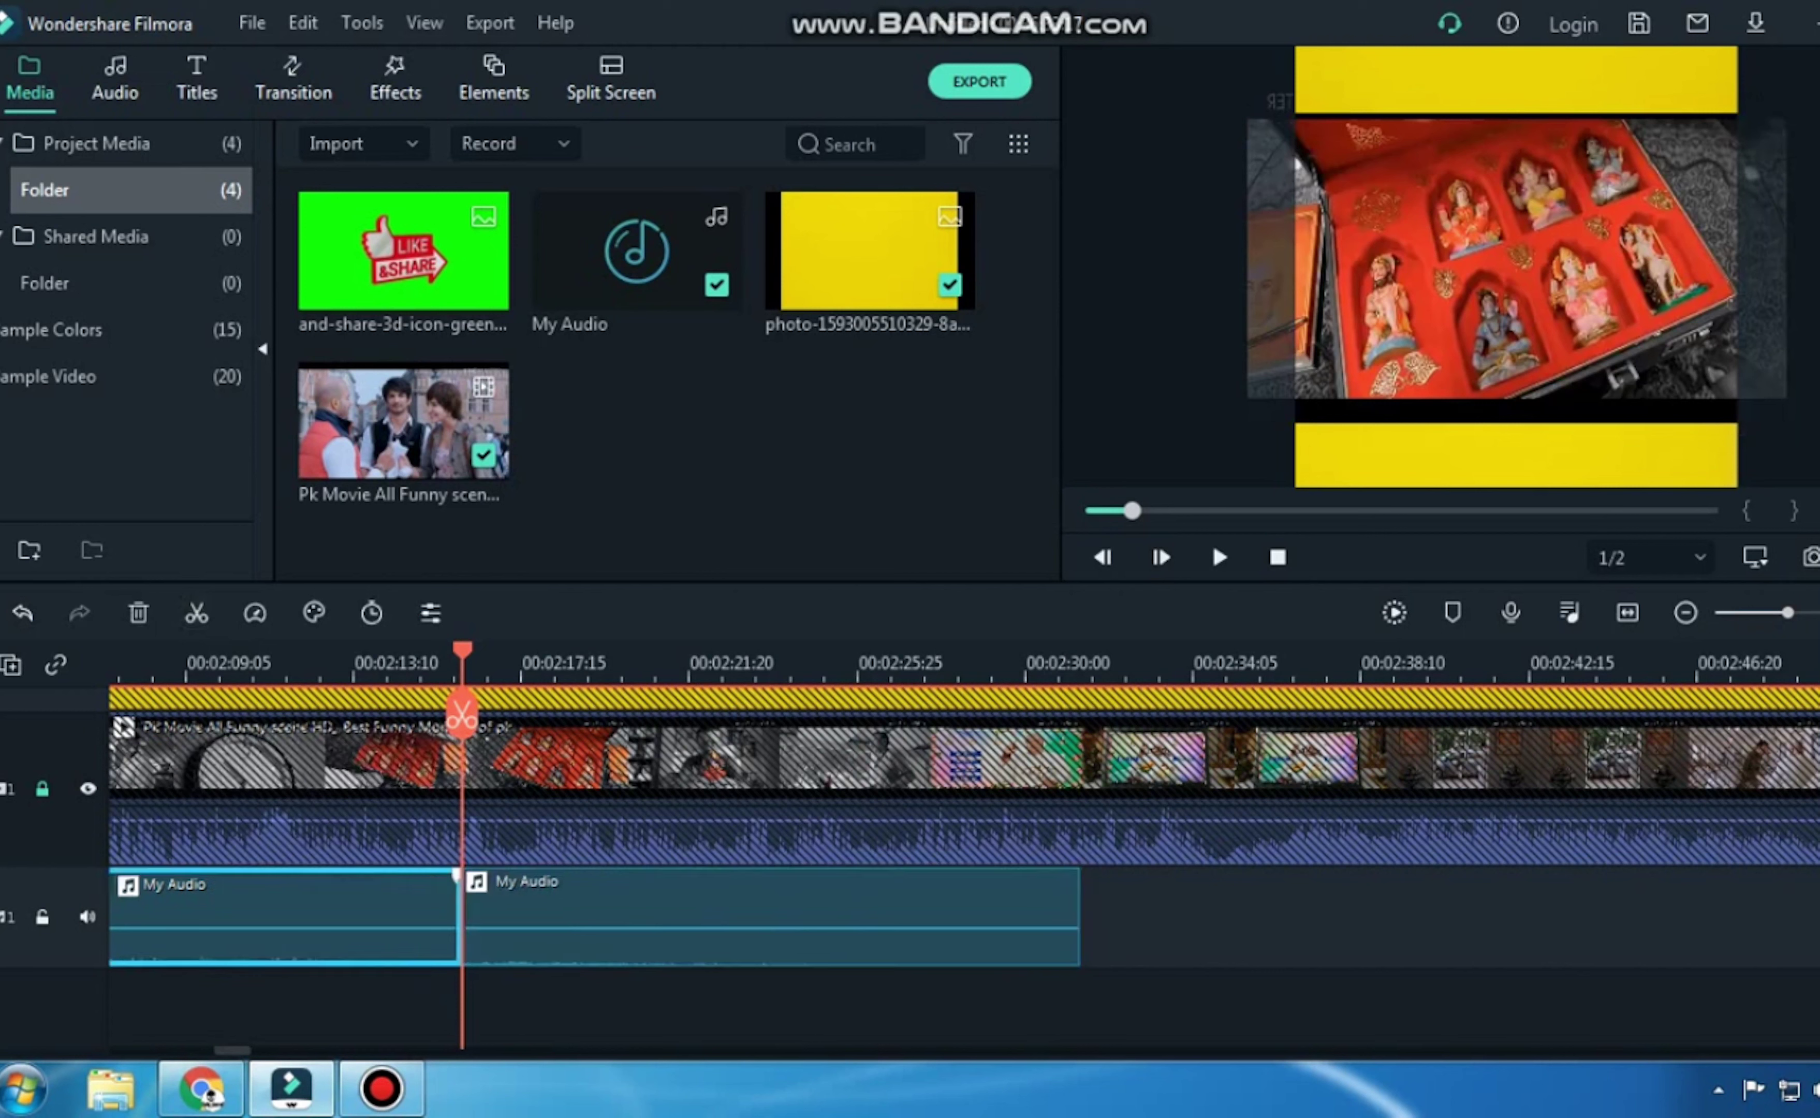
pyautogui.click(138, 613)
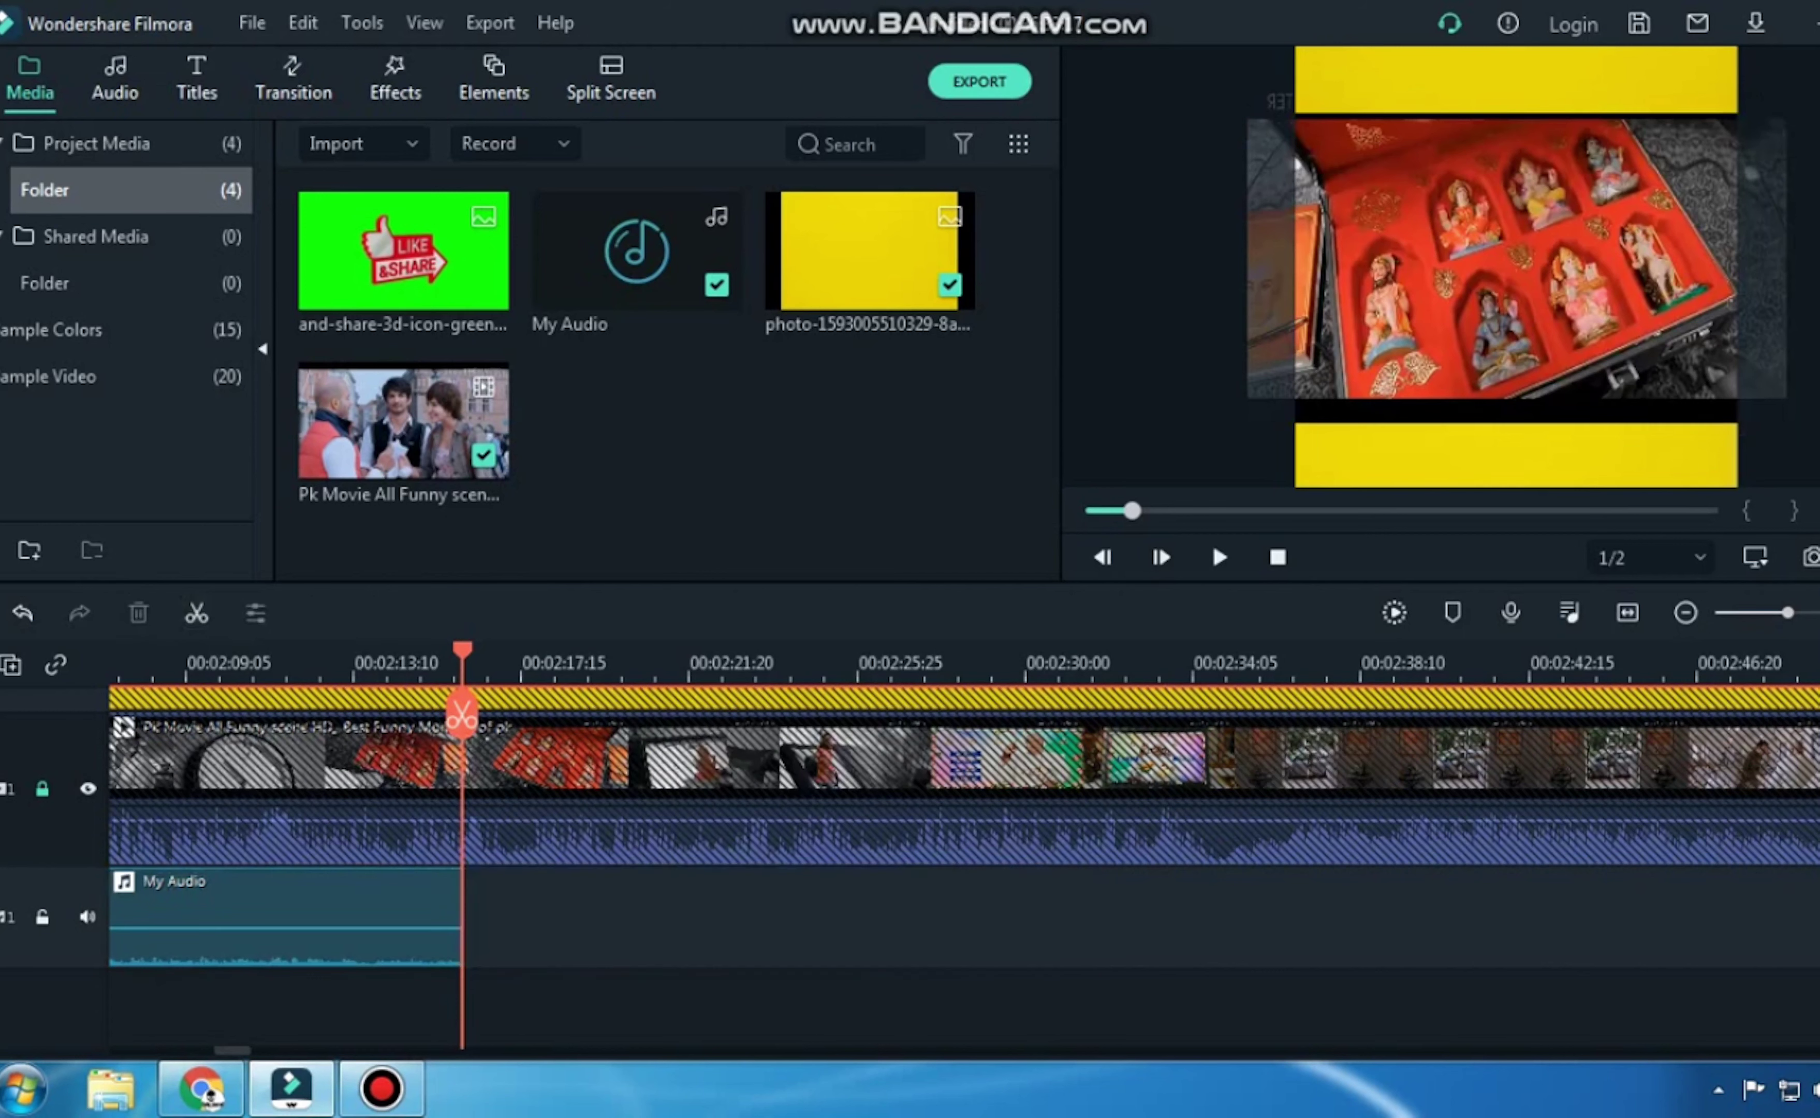
# Copy the trimmed My Audio clip and paste it repeatedly end to end on audio track 1 until it runs past the video's end.
pyautogui.rightClick(371, 890)
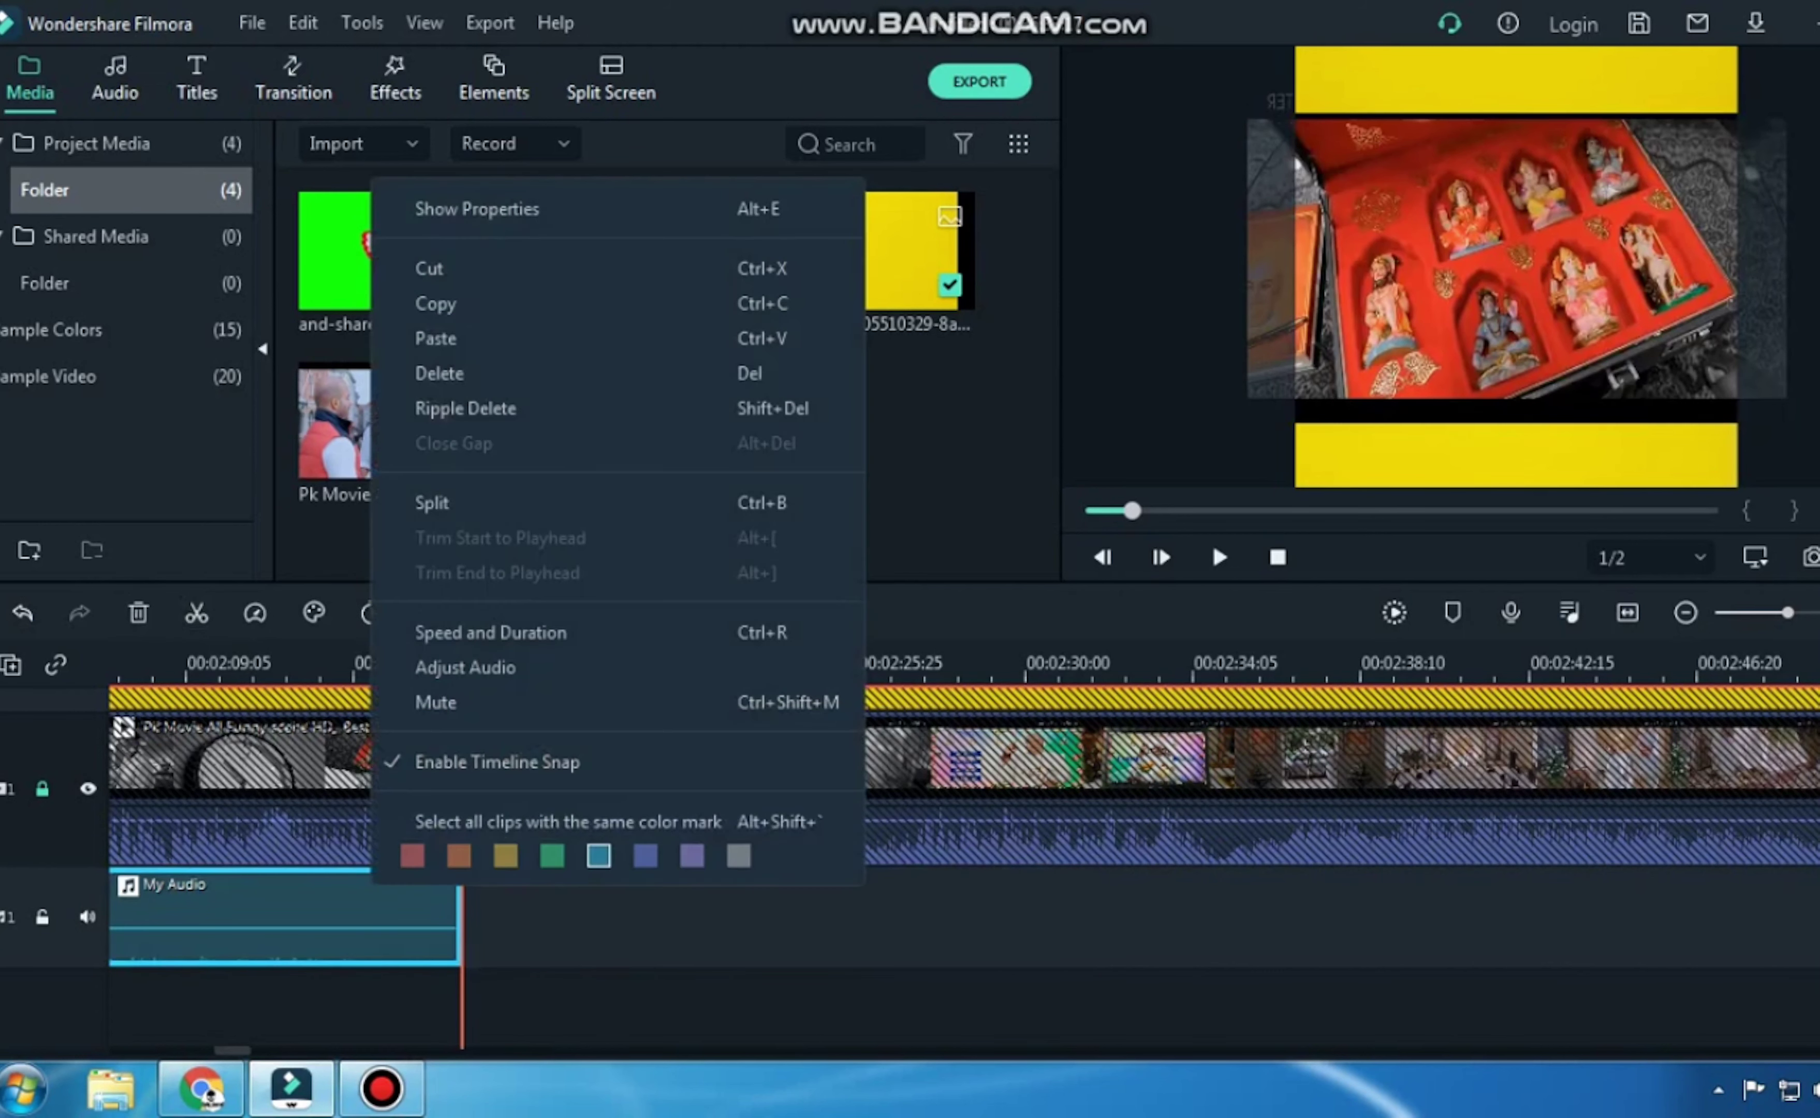
pyautogui.click(441, 303)
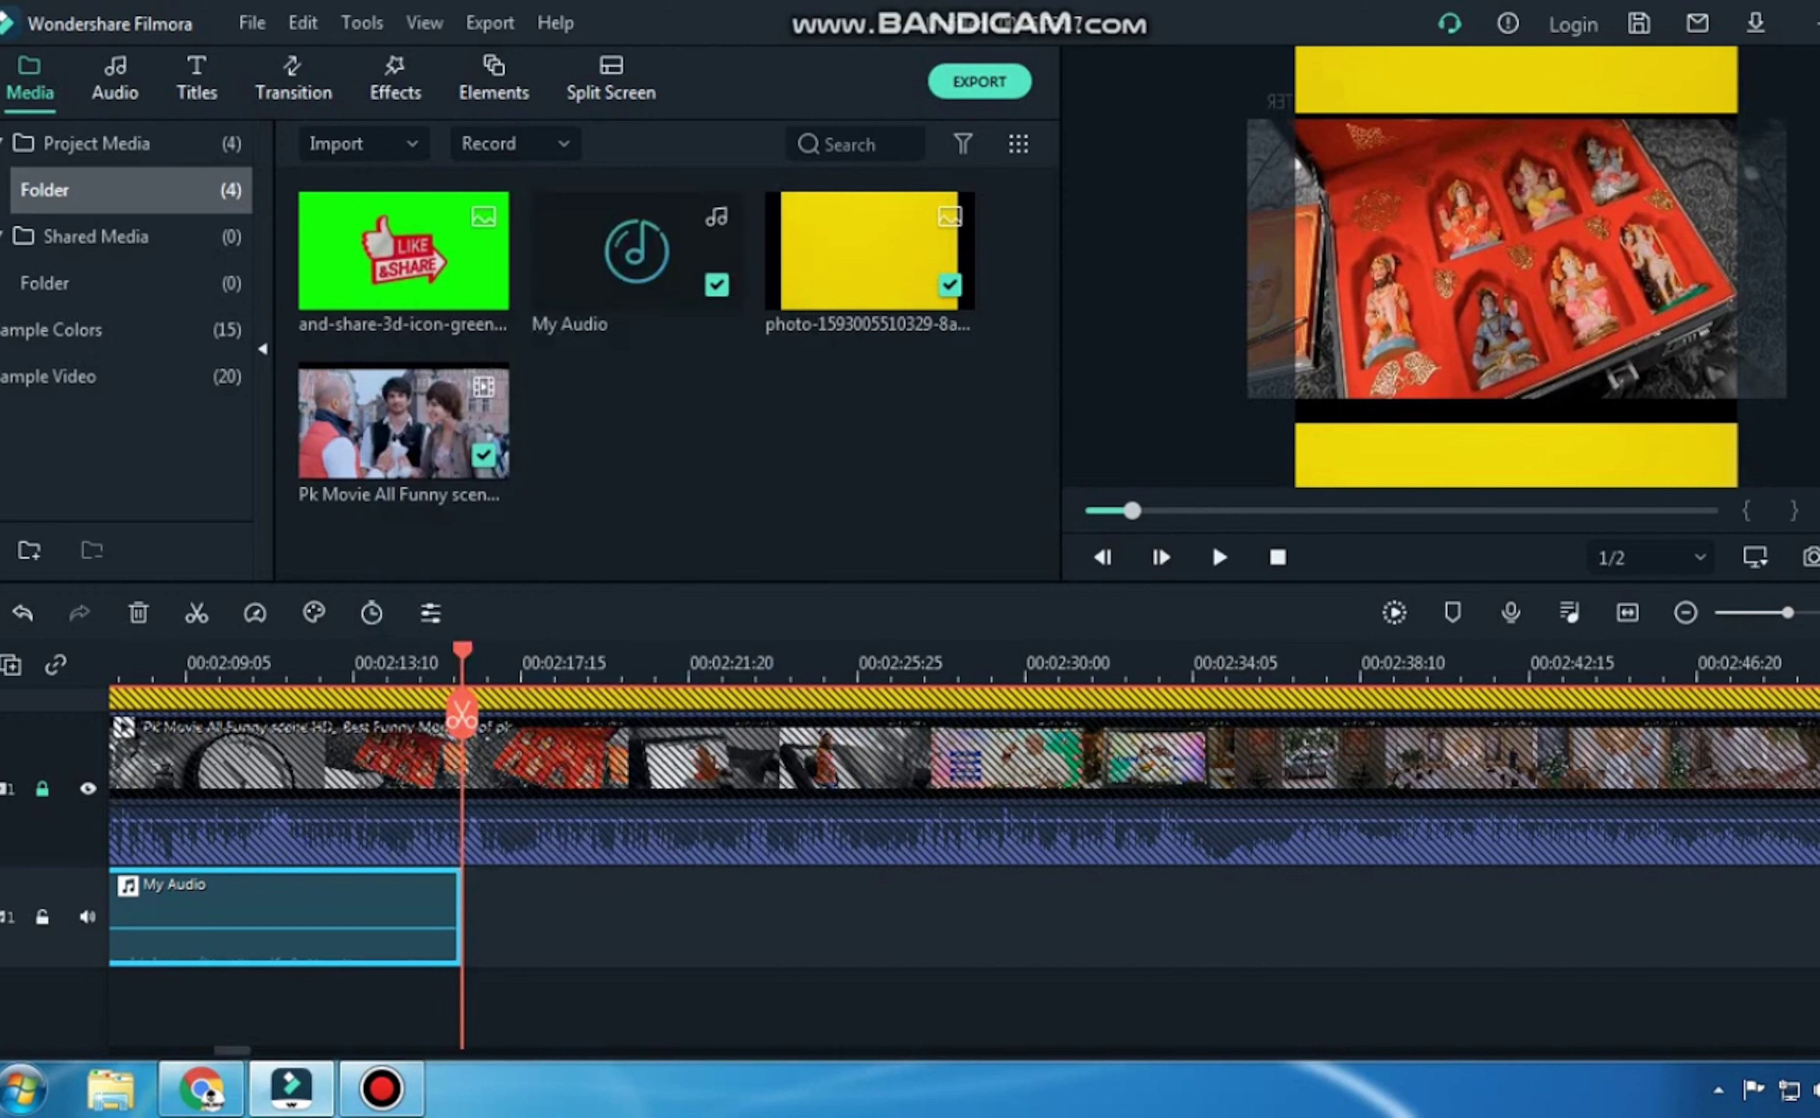
pyautogui.hotkey('ctrl', 'v')
pyautogui.hotkey('ctrl', 'v')
pyautogui.hotkey('ctrl', 'v')
pyautogui.hotkey('ctrl', 'v')
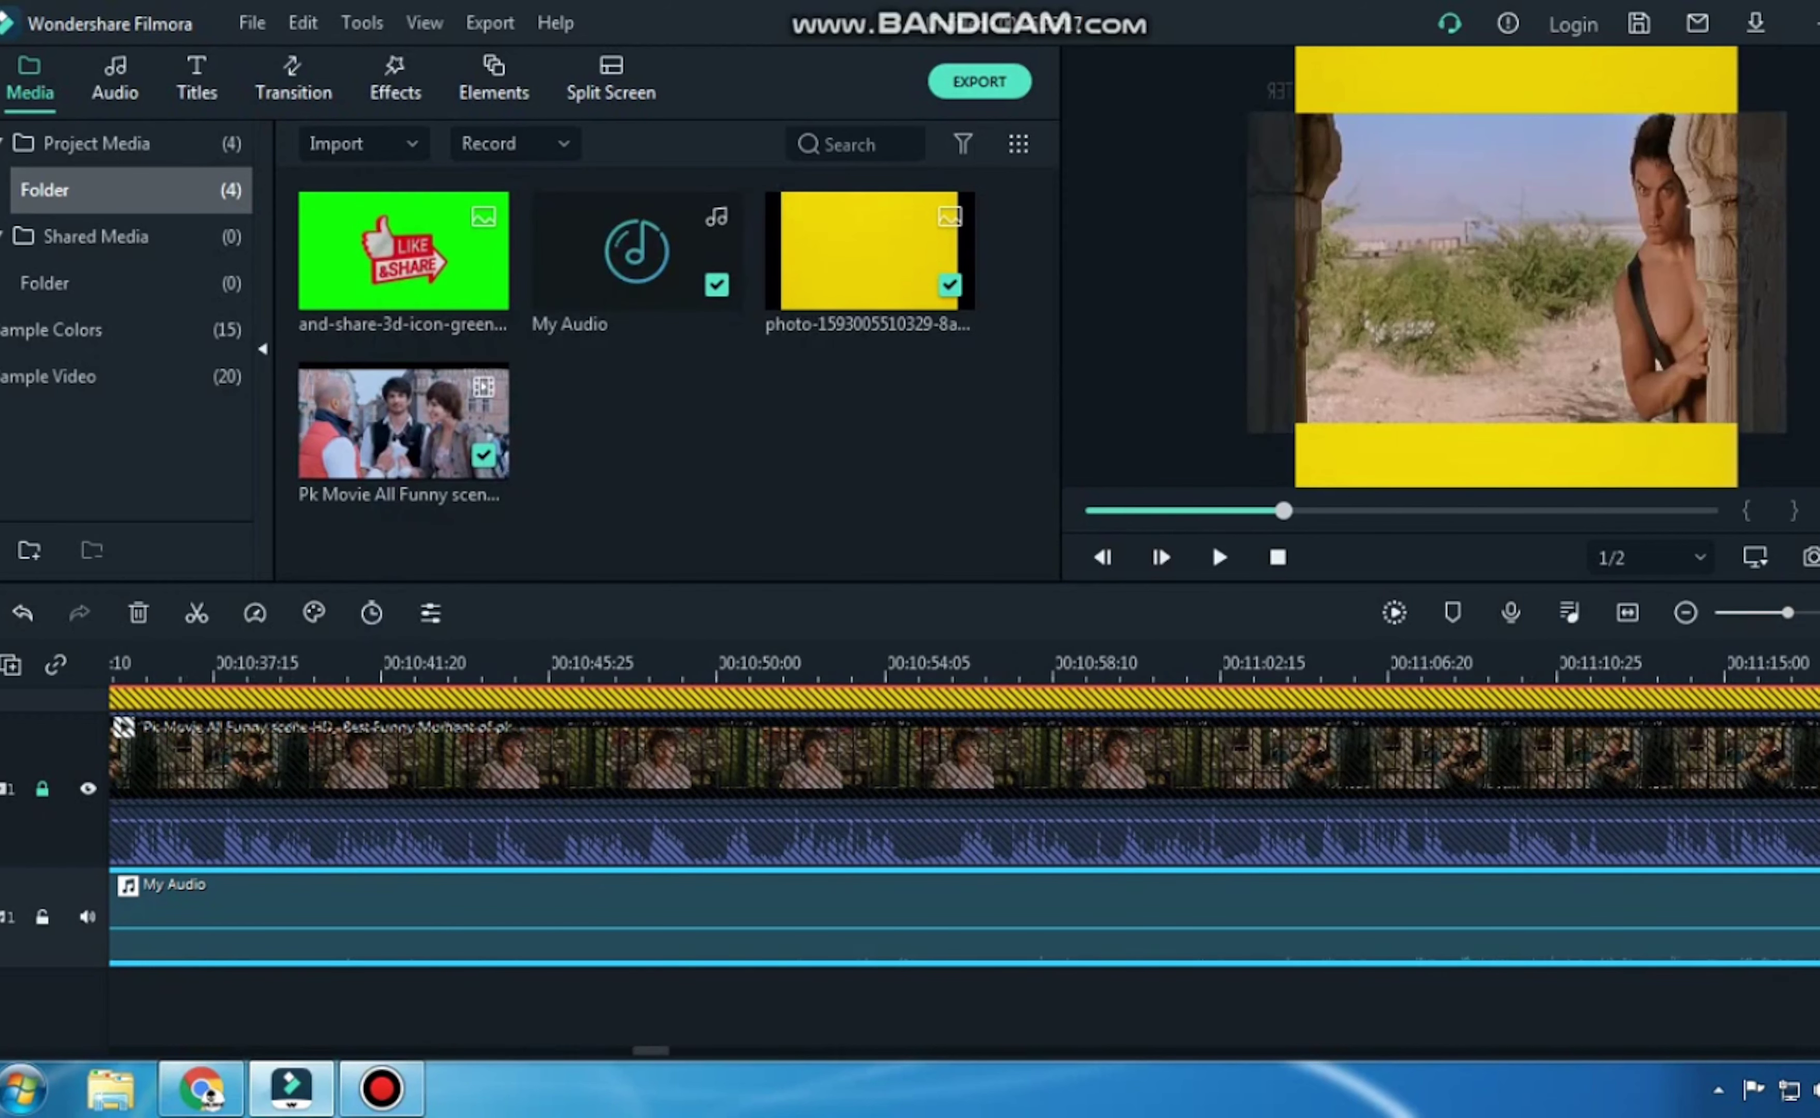
pyautogui.hotkey('ctrl', 'v')
pyautogui.hotkey('ctrl', 'v')
pyautogui.hotkey('ctrl', 'v')
pyautogui.hotkey('ctrl', 'v')
pyautogui.hotkey('ctrl', 'v')
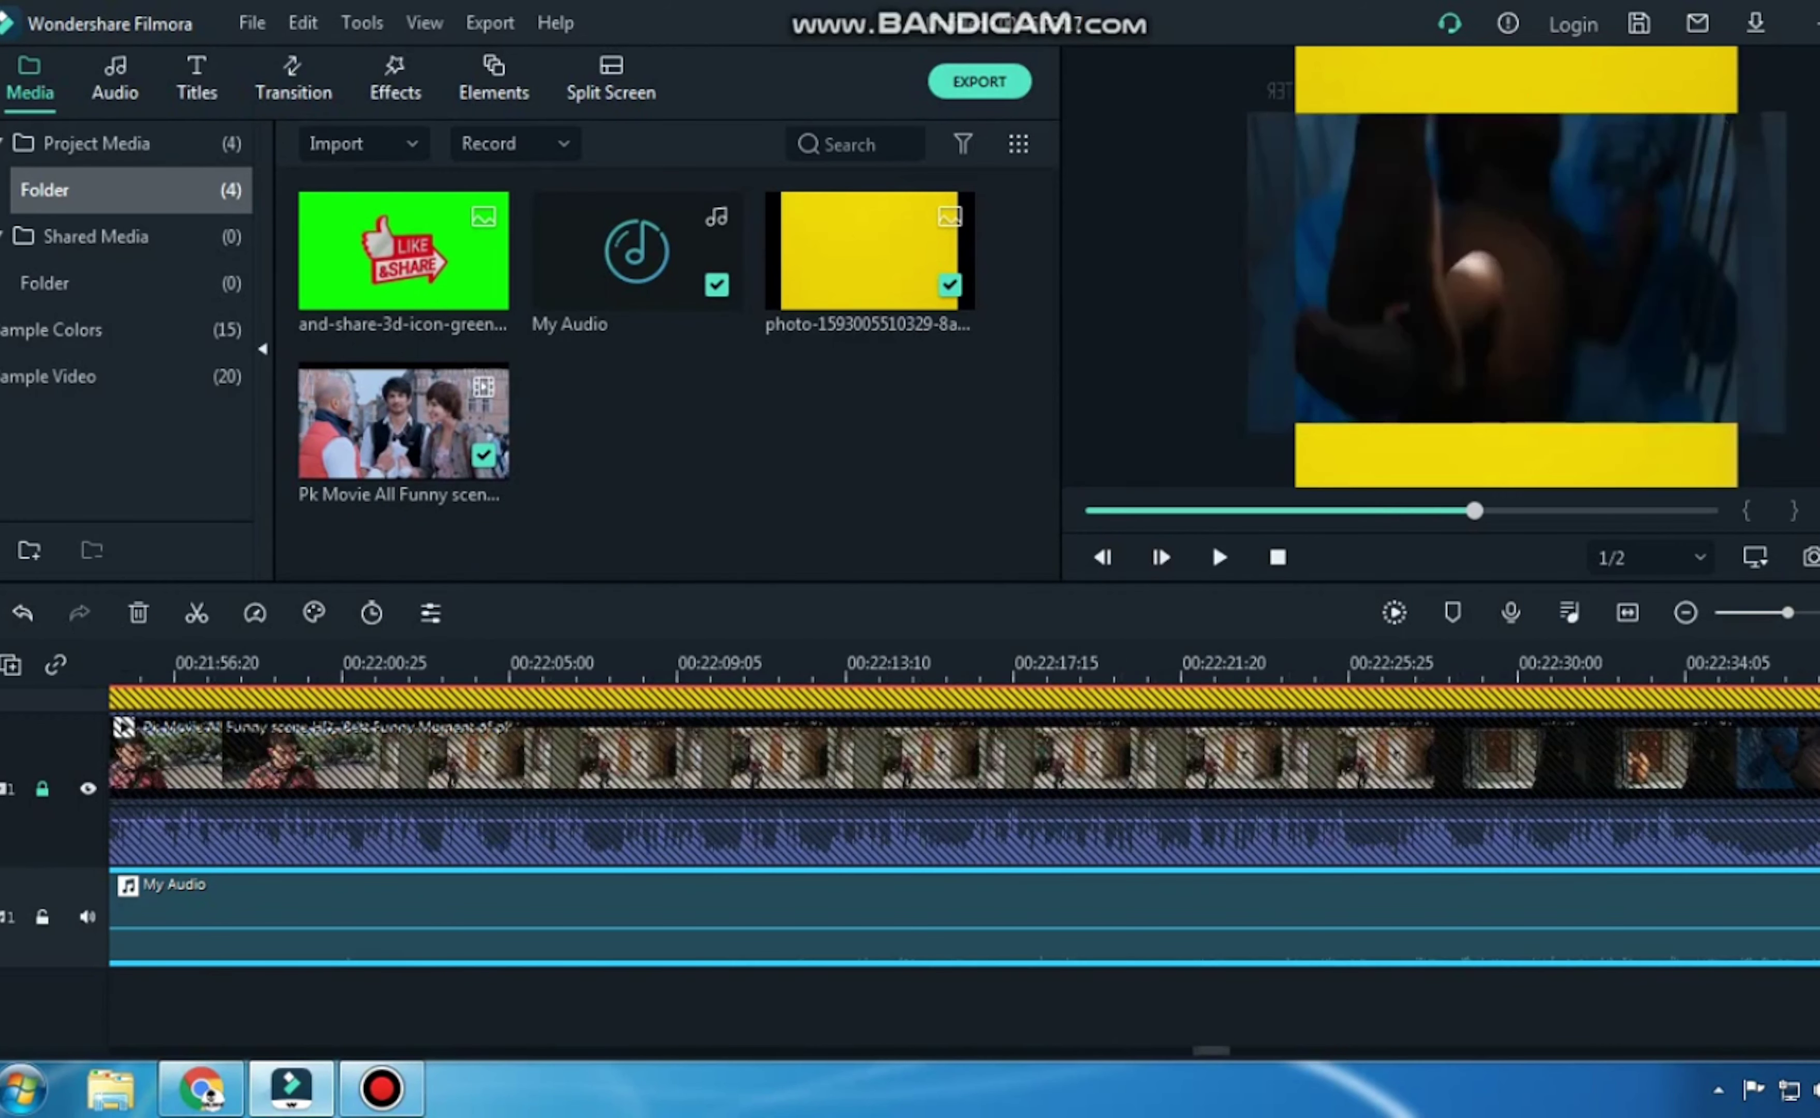
pyautogui.hotkey('ctrl', 'v')
pyautogui.hotkey('ctrl', 'v')
pyautogui.hotkey('ctrl', 'v')
pyautogui.hotkey('ctrl', 'v')
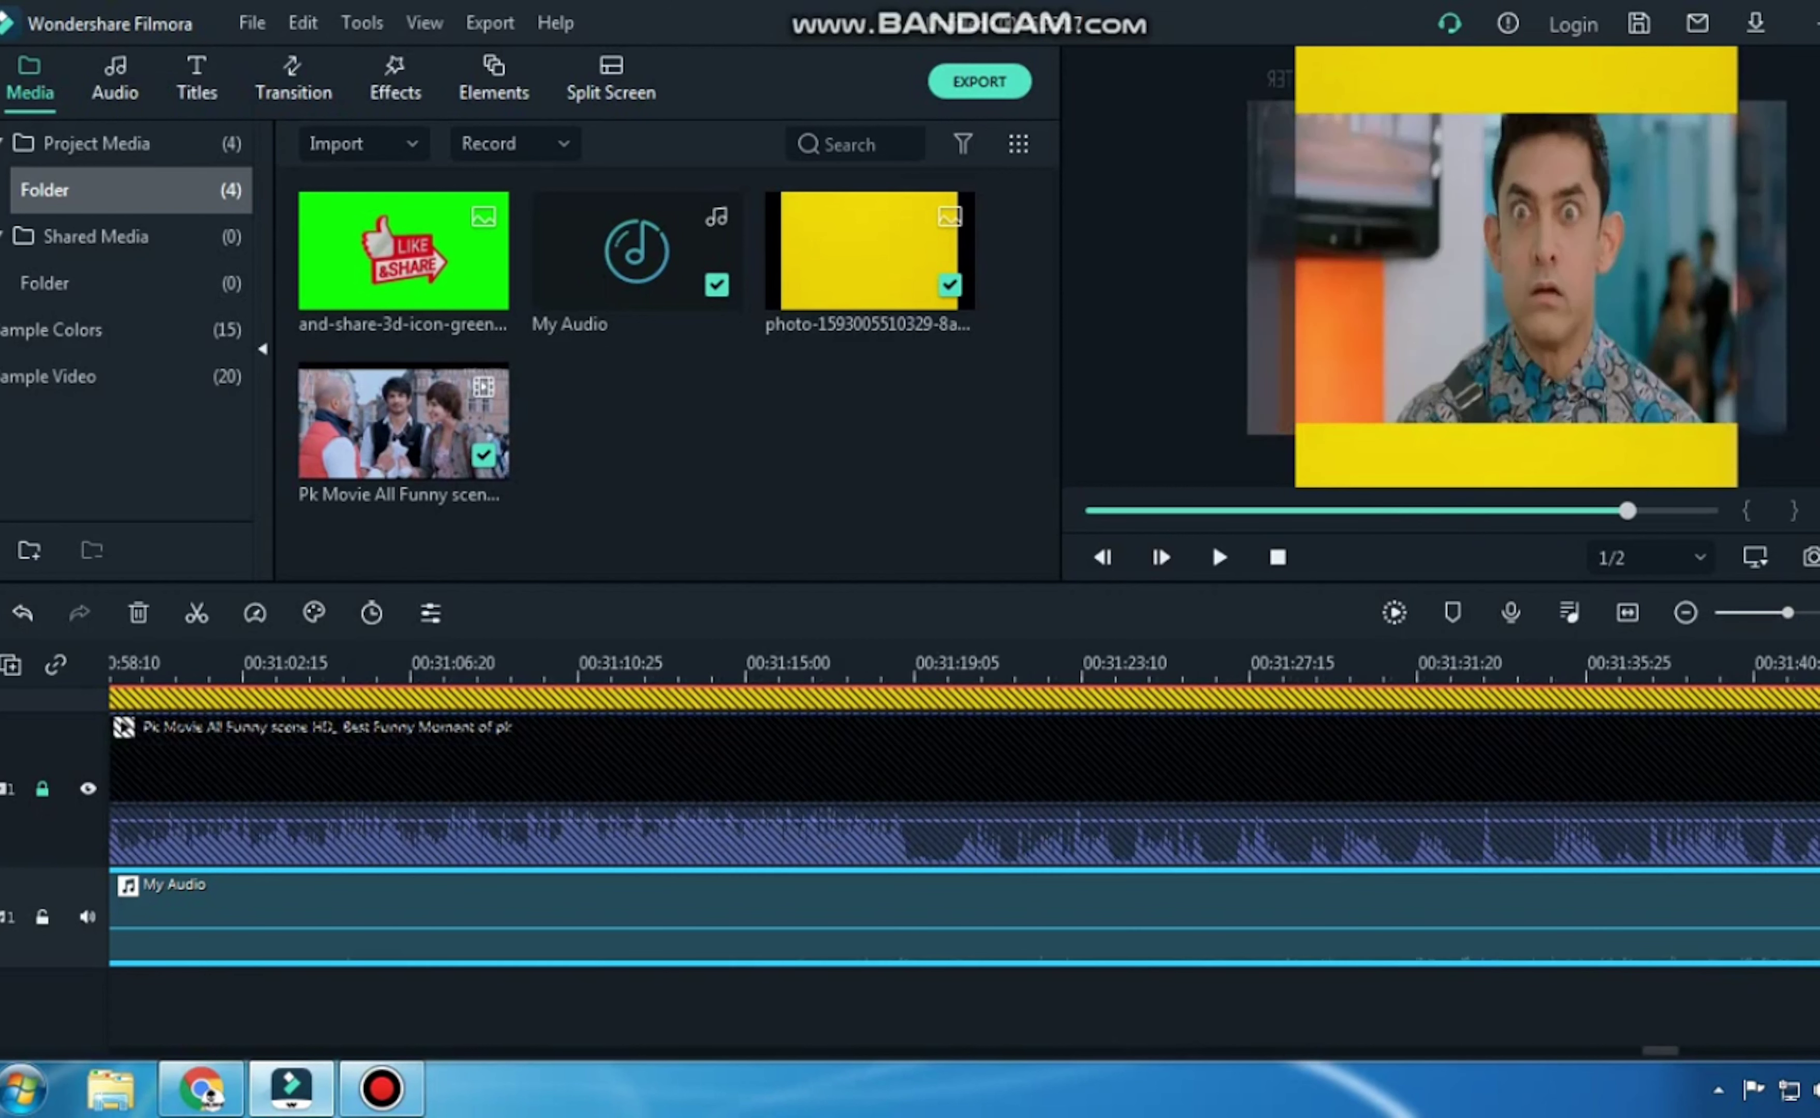
pyautogui.hotkey('ctrl', 'v')
pyautogui.hotkey('ctrl', 'v')
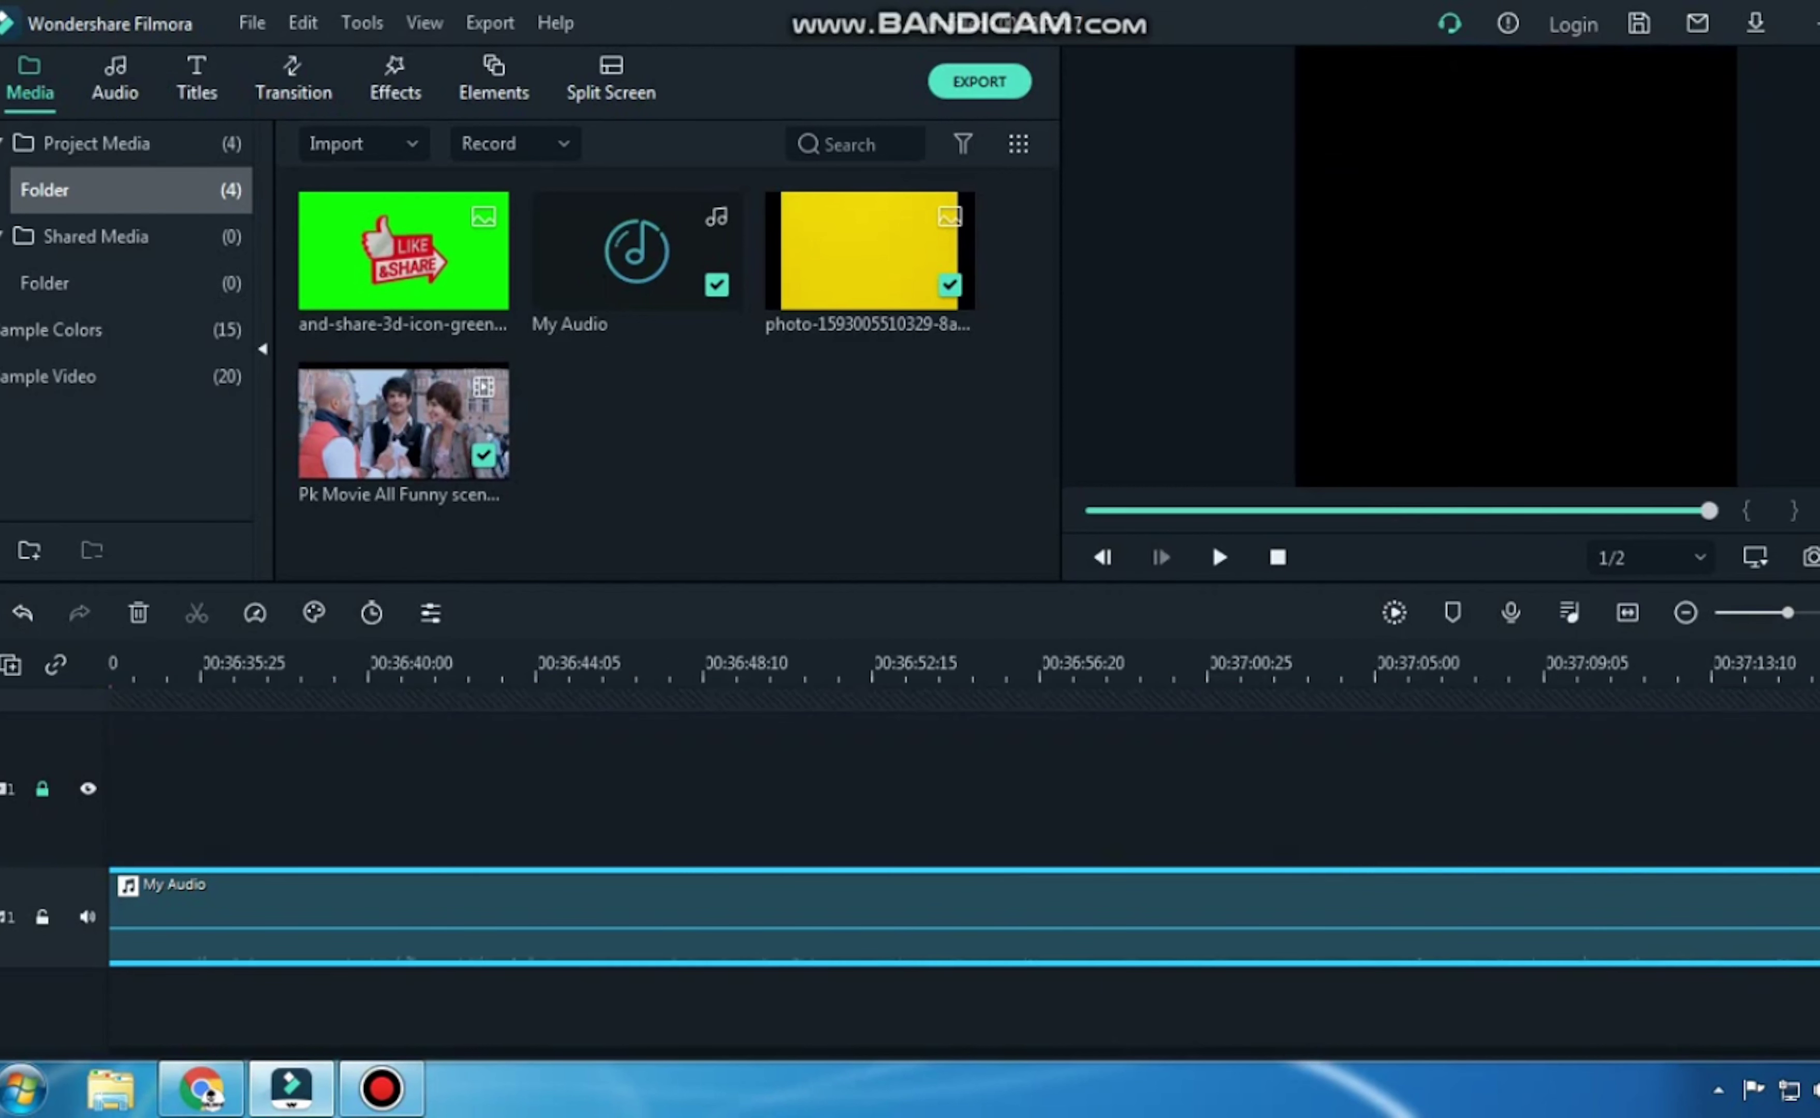
# Split the last My Audio copy where the video ends, delete the excess part, and lock audio track 1.
pyautogui.moveTo(1819, 1050); pyautogui.dragTo(1813, 1050)
pyautogui.moveTo(871, 663); pyautogui.dragTo(864, 663)
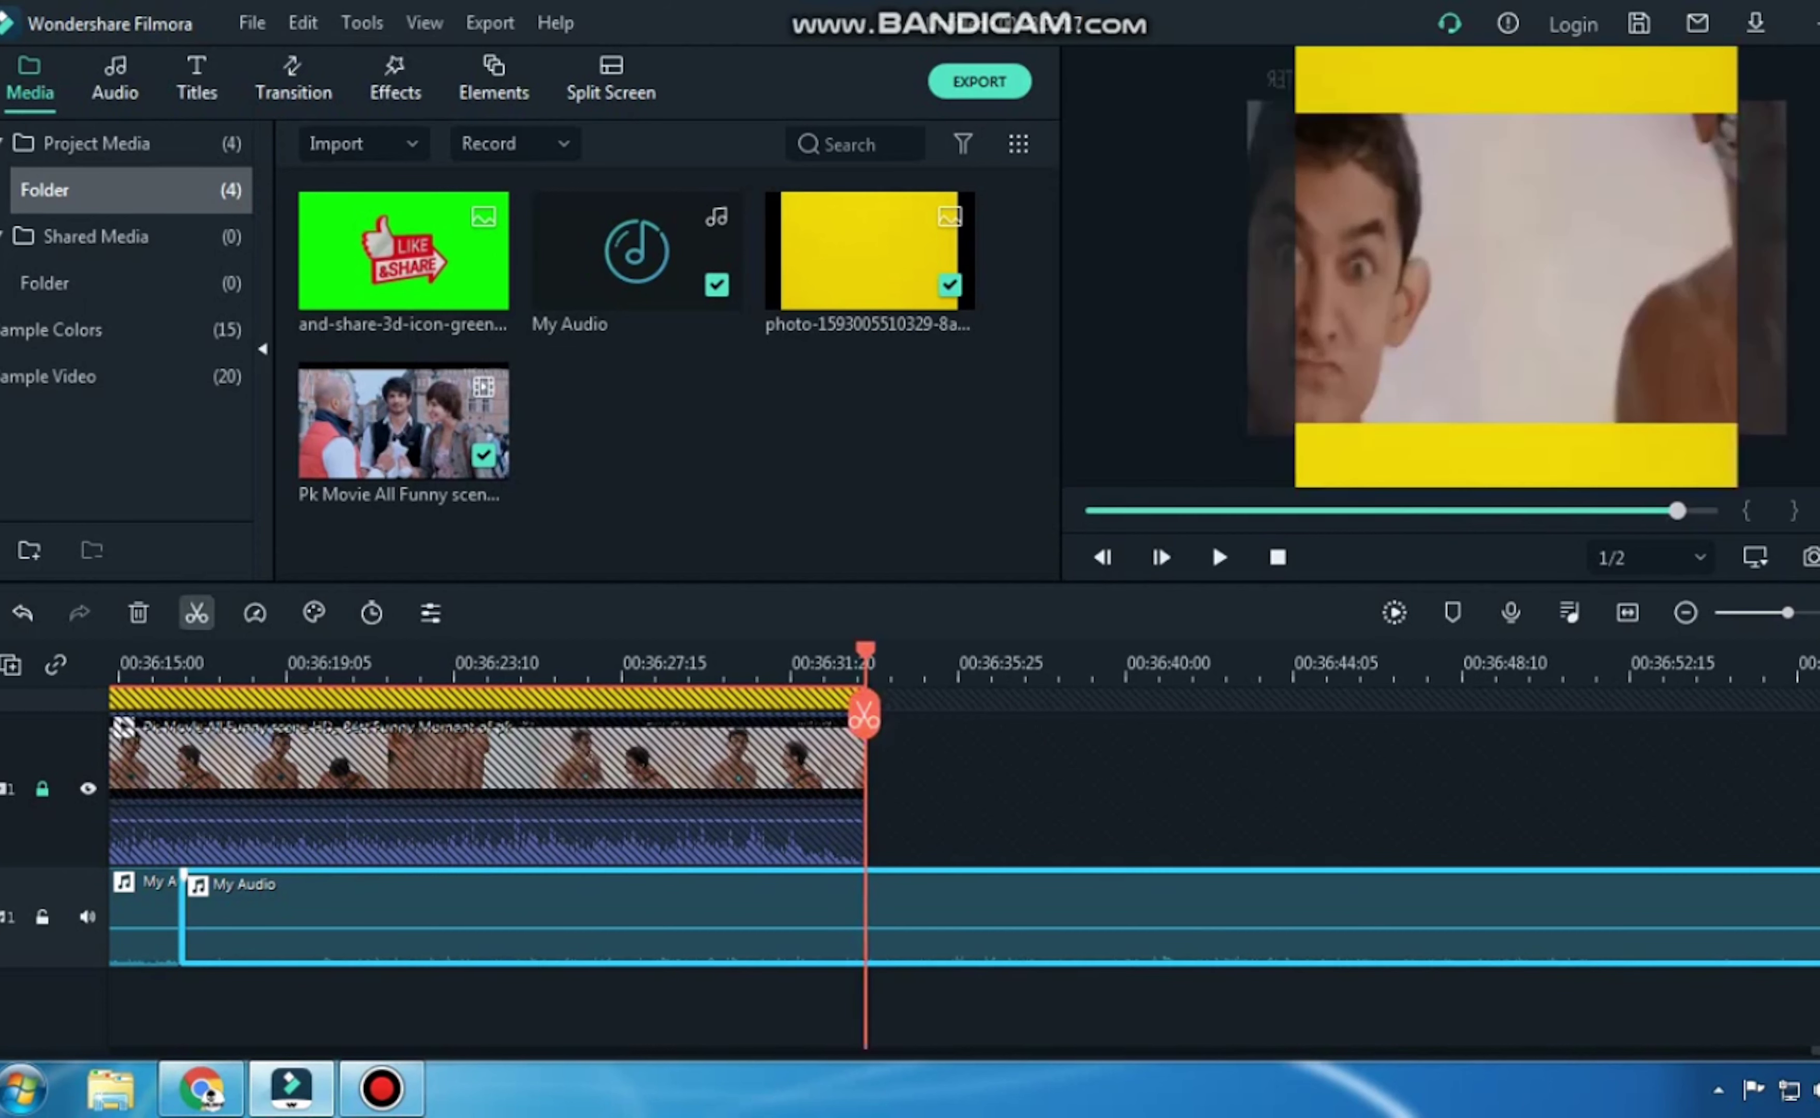
pyautogui.click(195, 613)
pyautogui.click(138, 612)
pyautogui.click(42, 917)
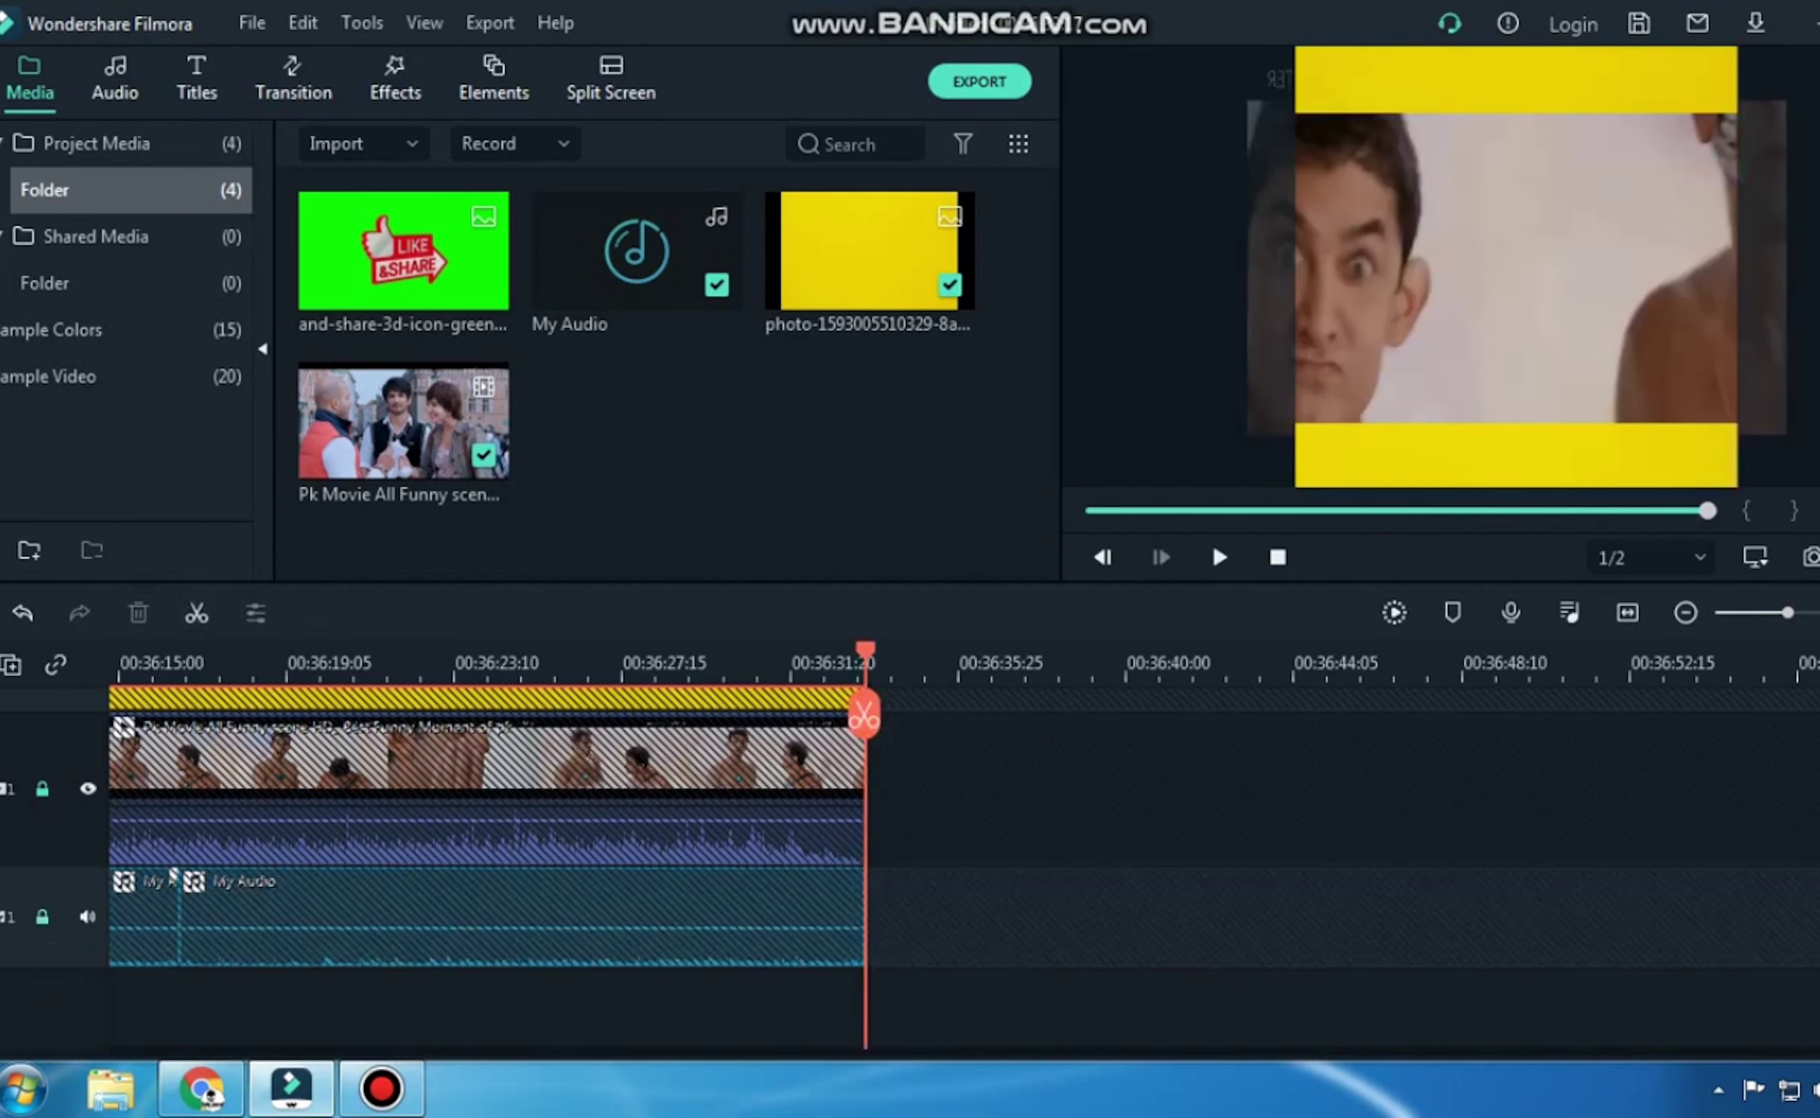
# Add the Default Title at the start of video track 4 and extend it to about 35 seconds.
pyautogui.click(1277, 557)
pyautogui.scroll(5, 964, 859)
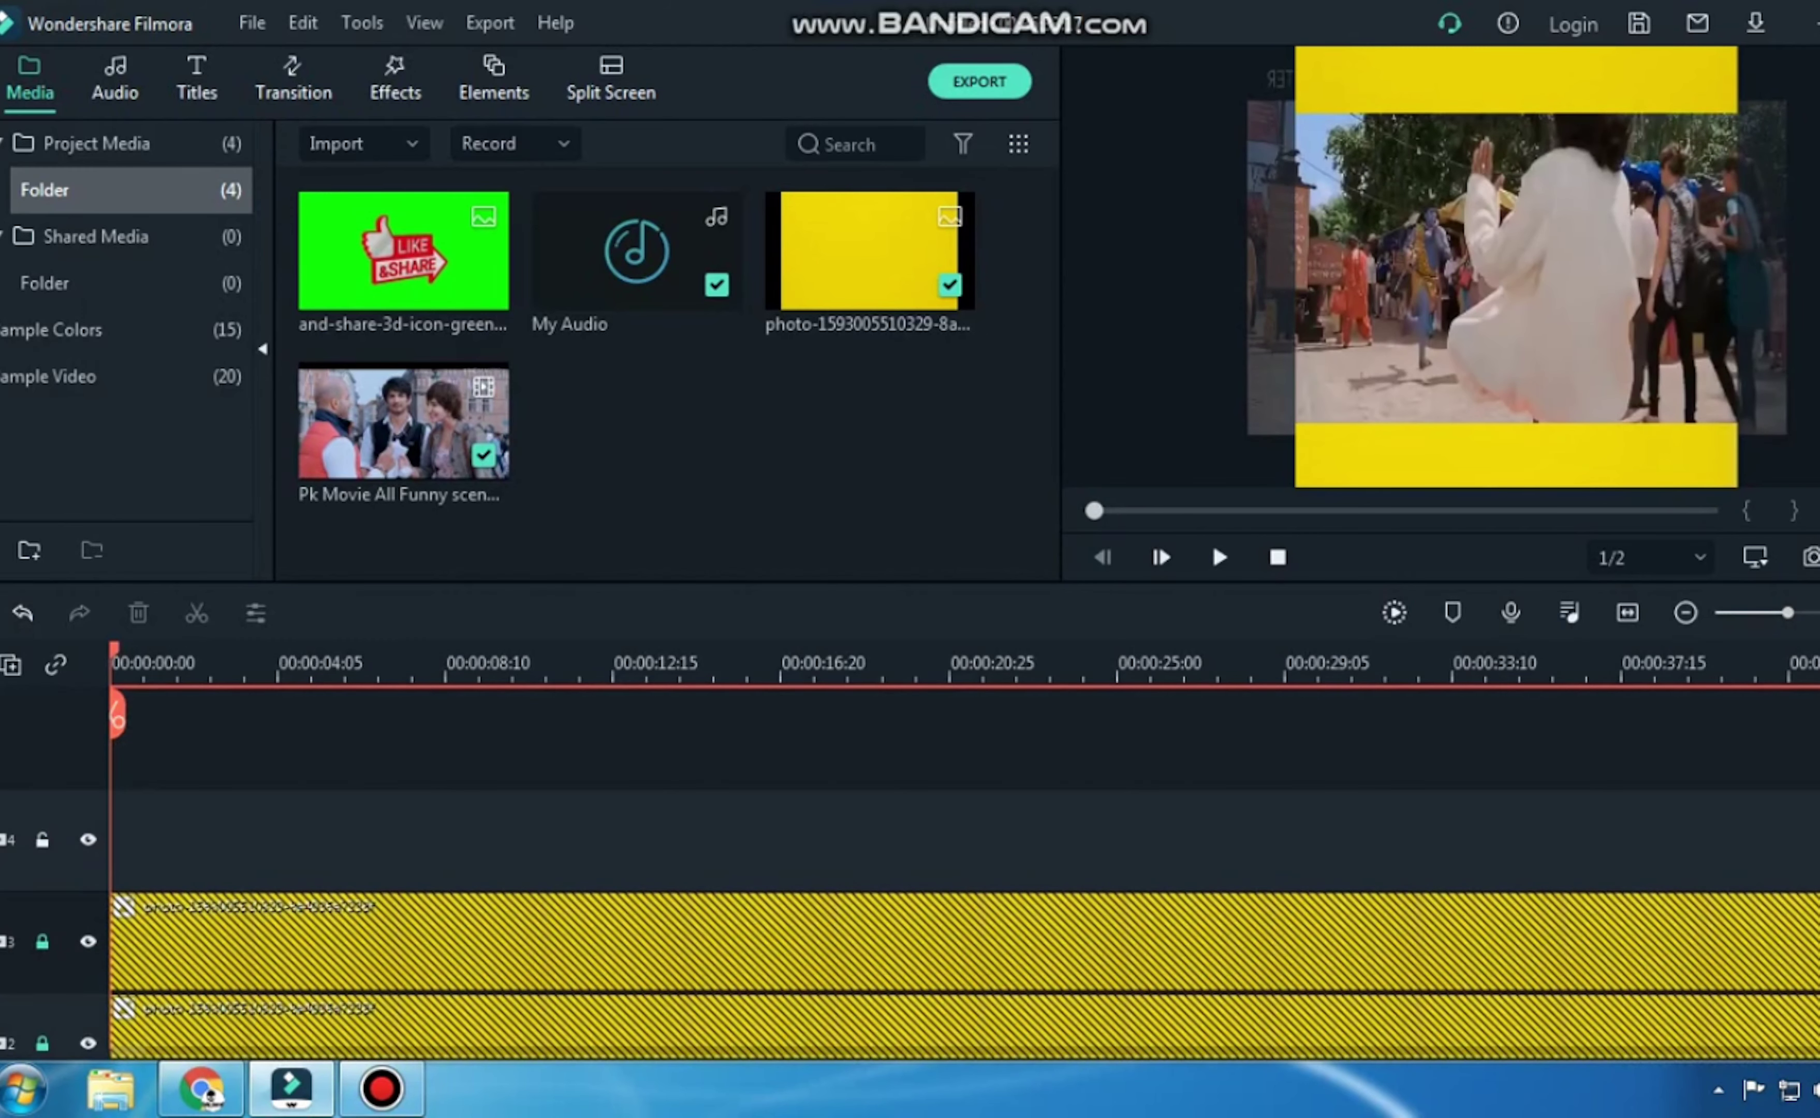
pyautogui.click(197, 79)
pyautogui.moveTo(403, 251); pyautogui.dragTo(323, 841)
pyautogui.moveTo(373, 840); pyautogui.dragTo(1523, 838)
pyautogui.click(212, 838)
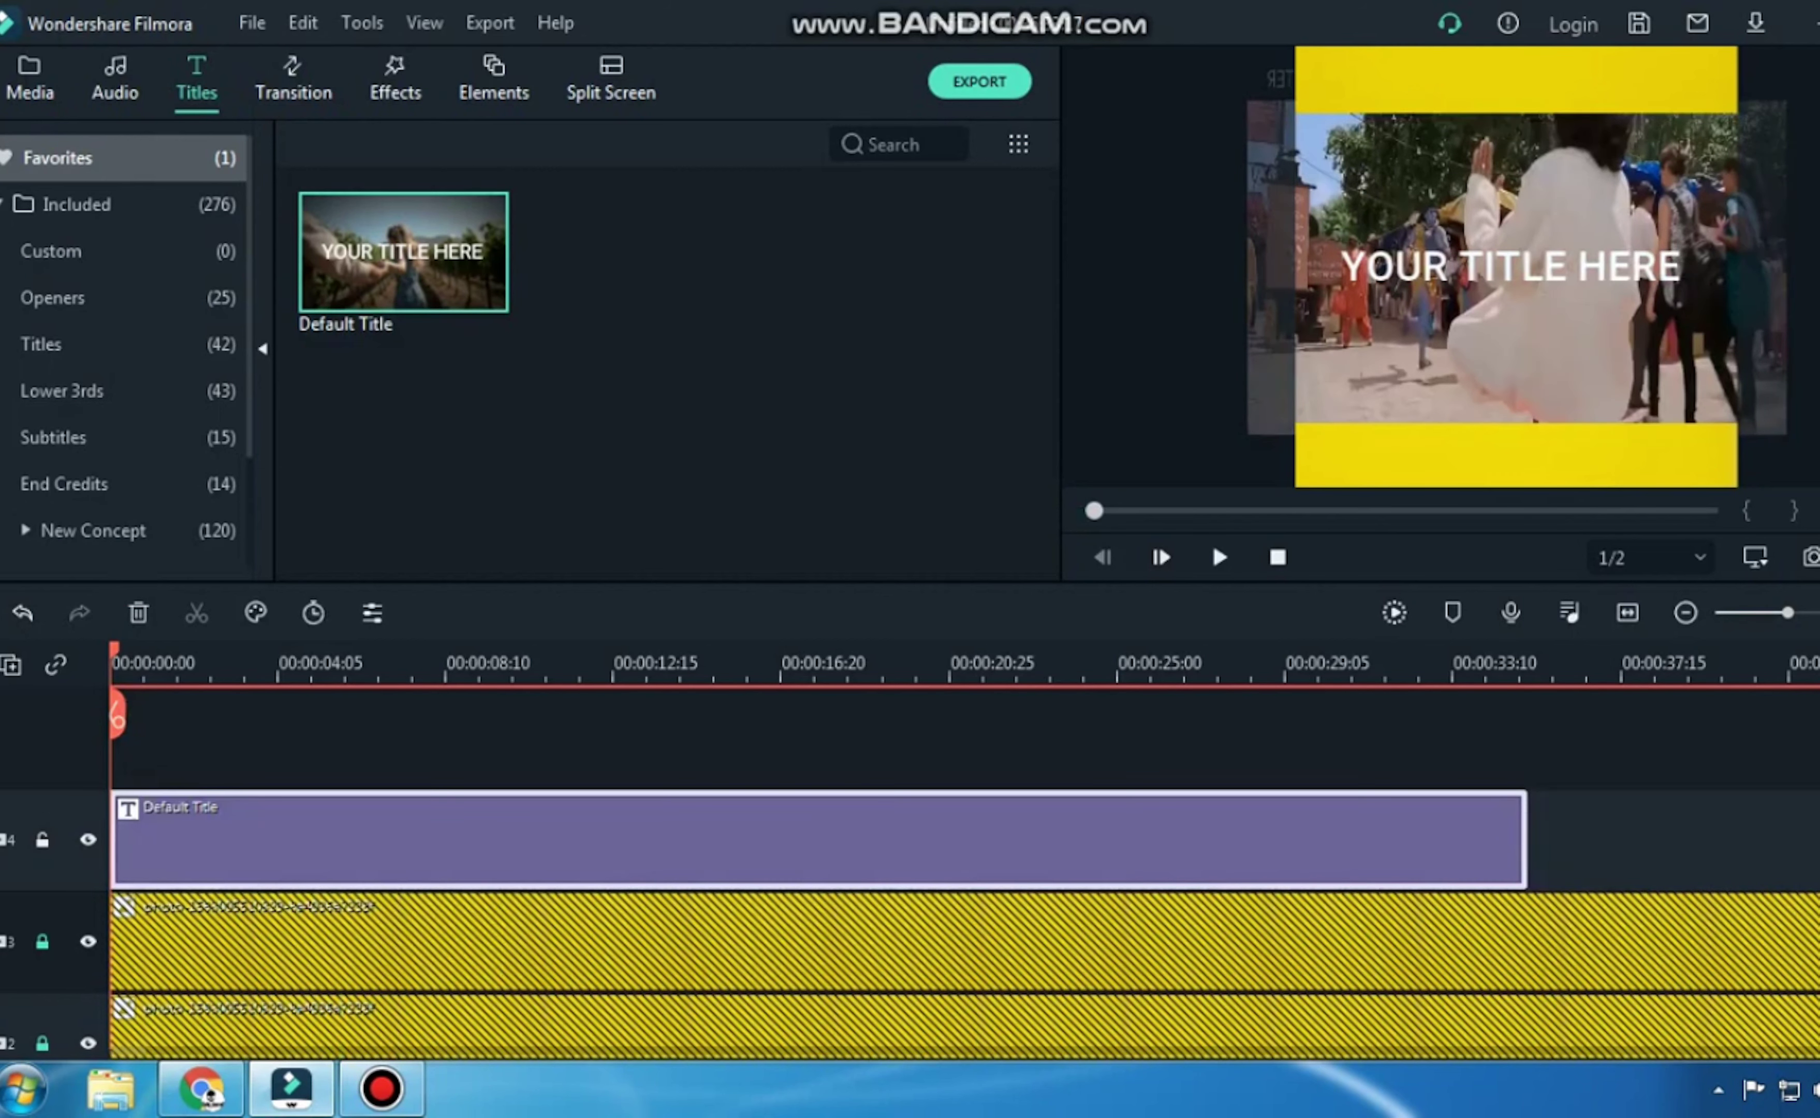
# Switch to Chrome, copy the search phrase "best movies scenes" from the Google results page, and return to Filmora.
pyautogui.click(201, 1088)
pyautogui.click(170, 25)
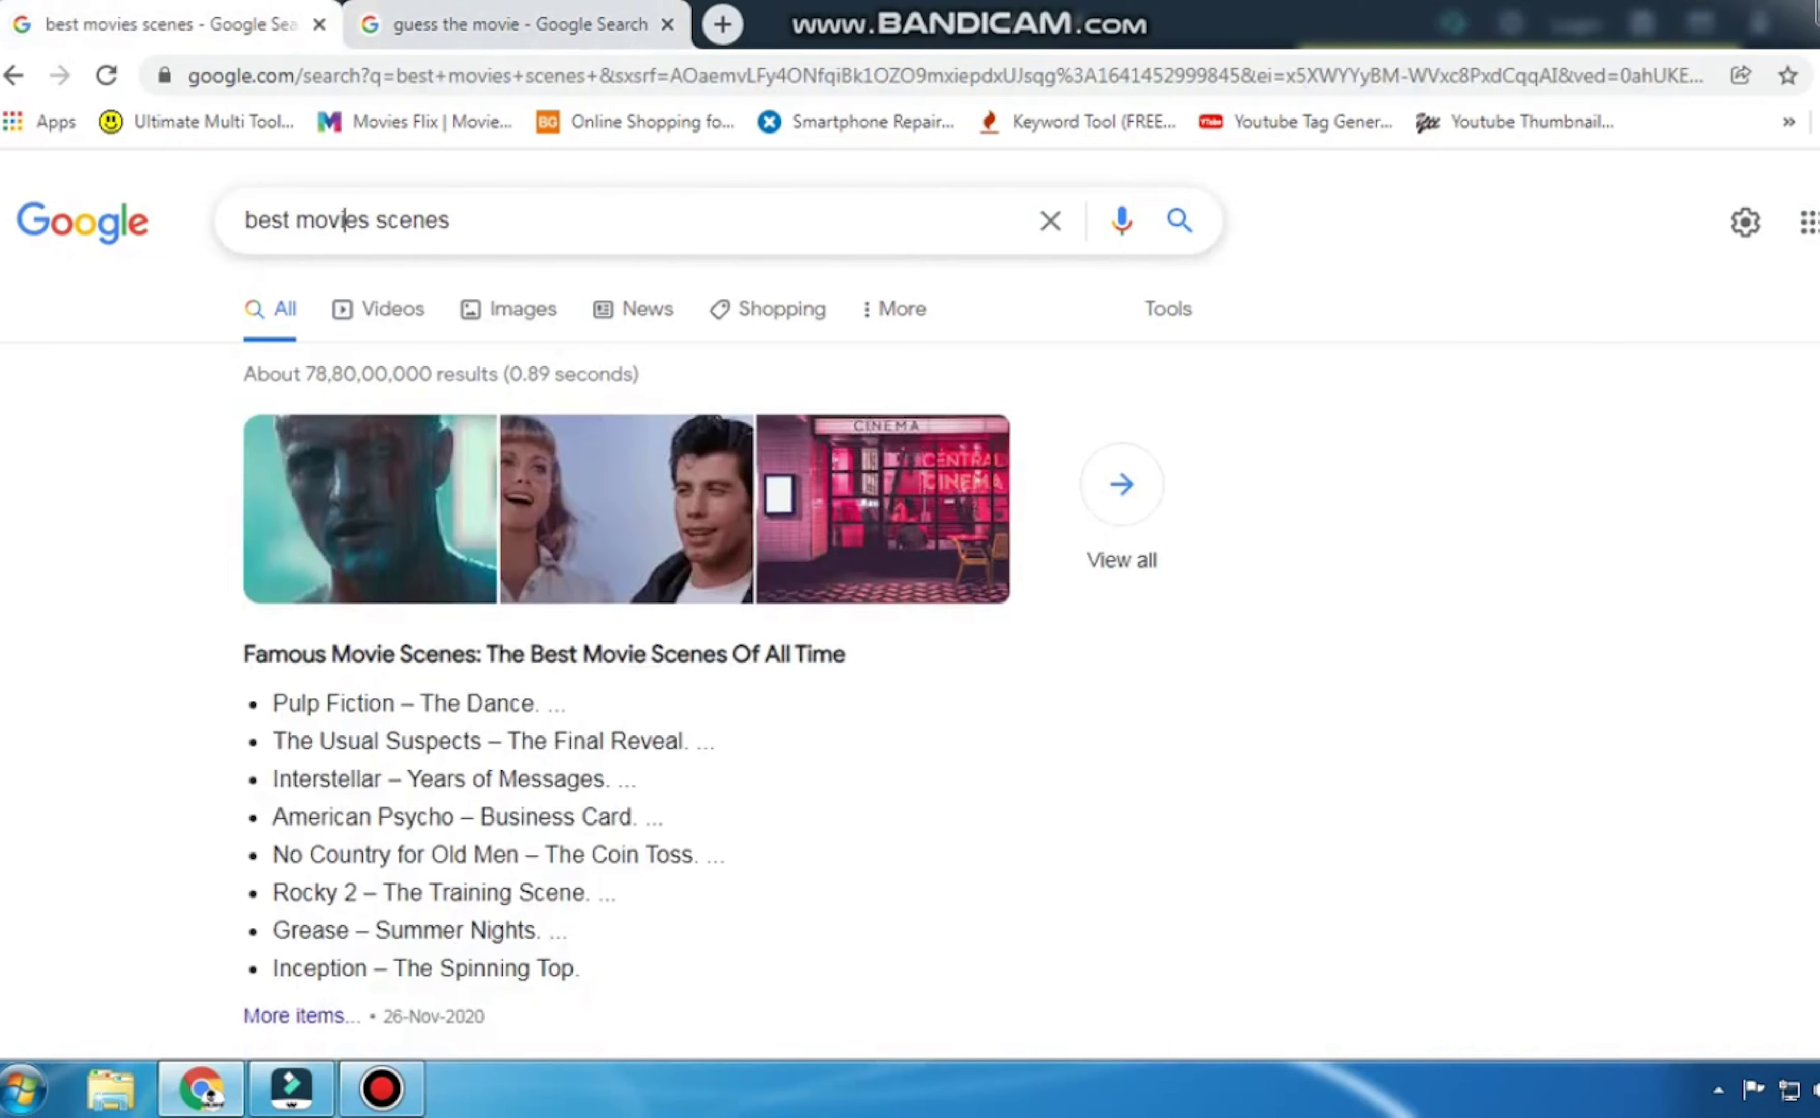
pyautogui.click(344, 220)
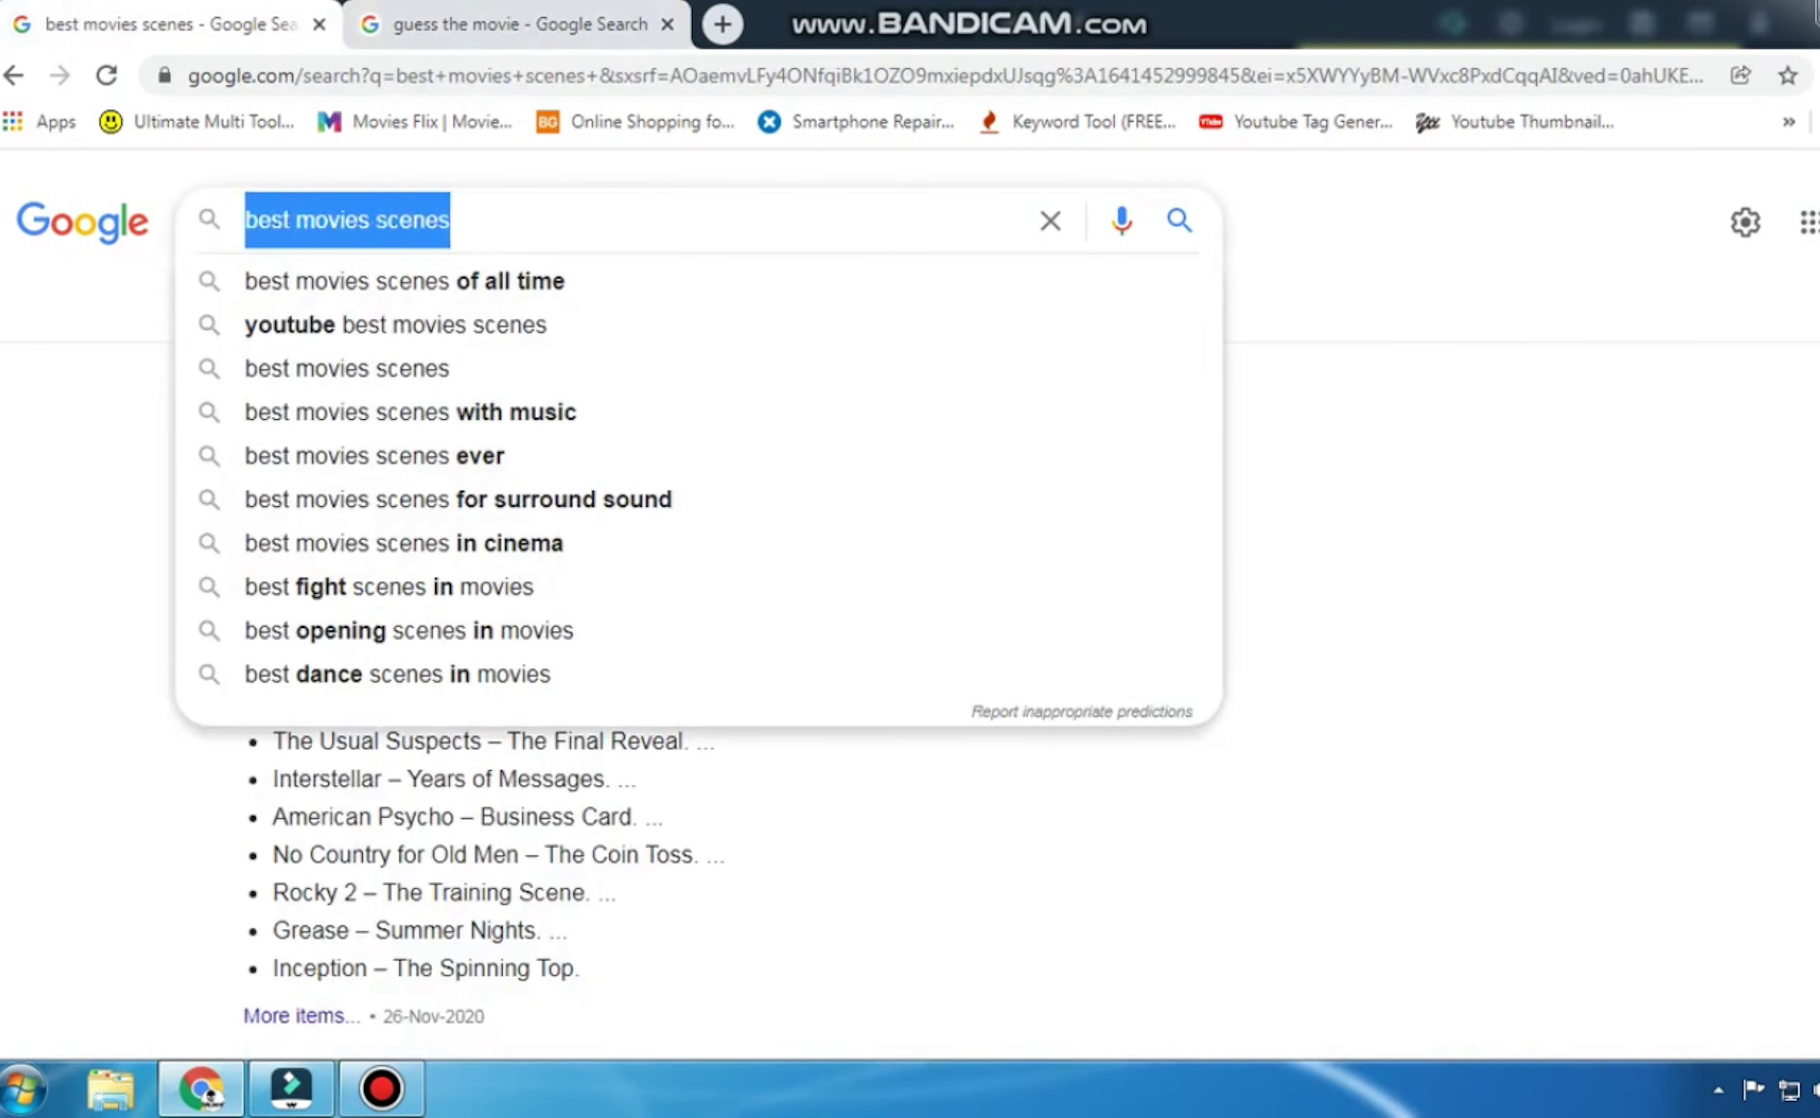
pyautogui.click(1814, 15)
# Replace the title's placeholder text with the copied "best movies scenes" in the advanced text editor and set the font size to 150.
pyautogui.doubleClick(822, 840)
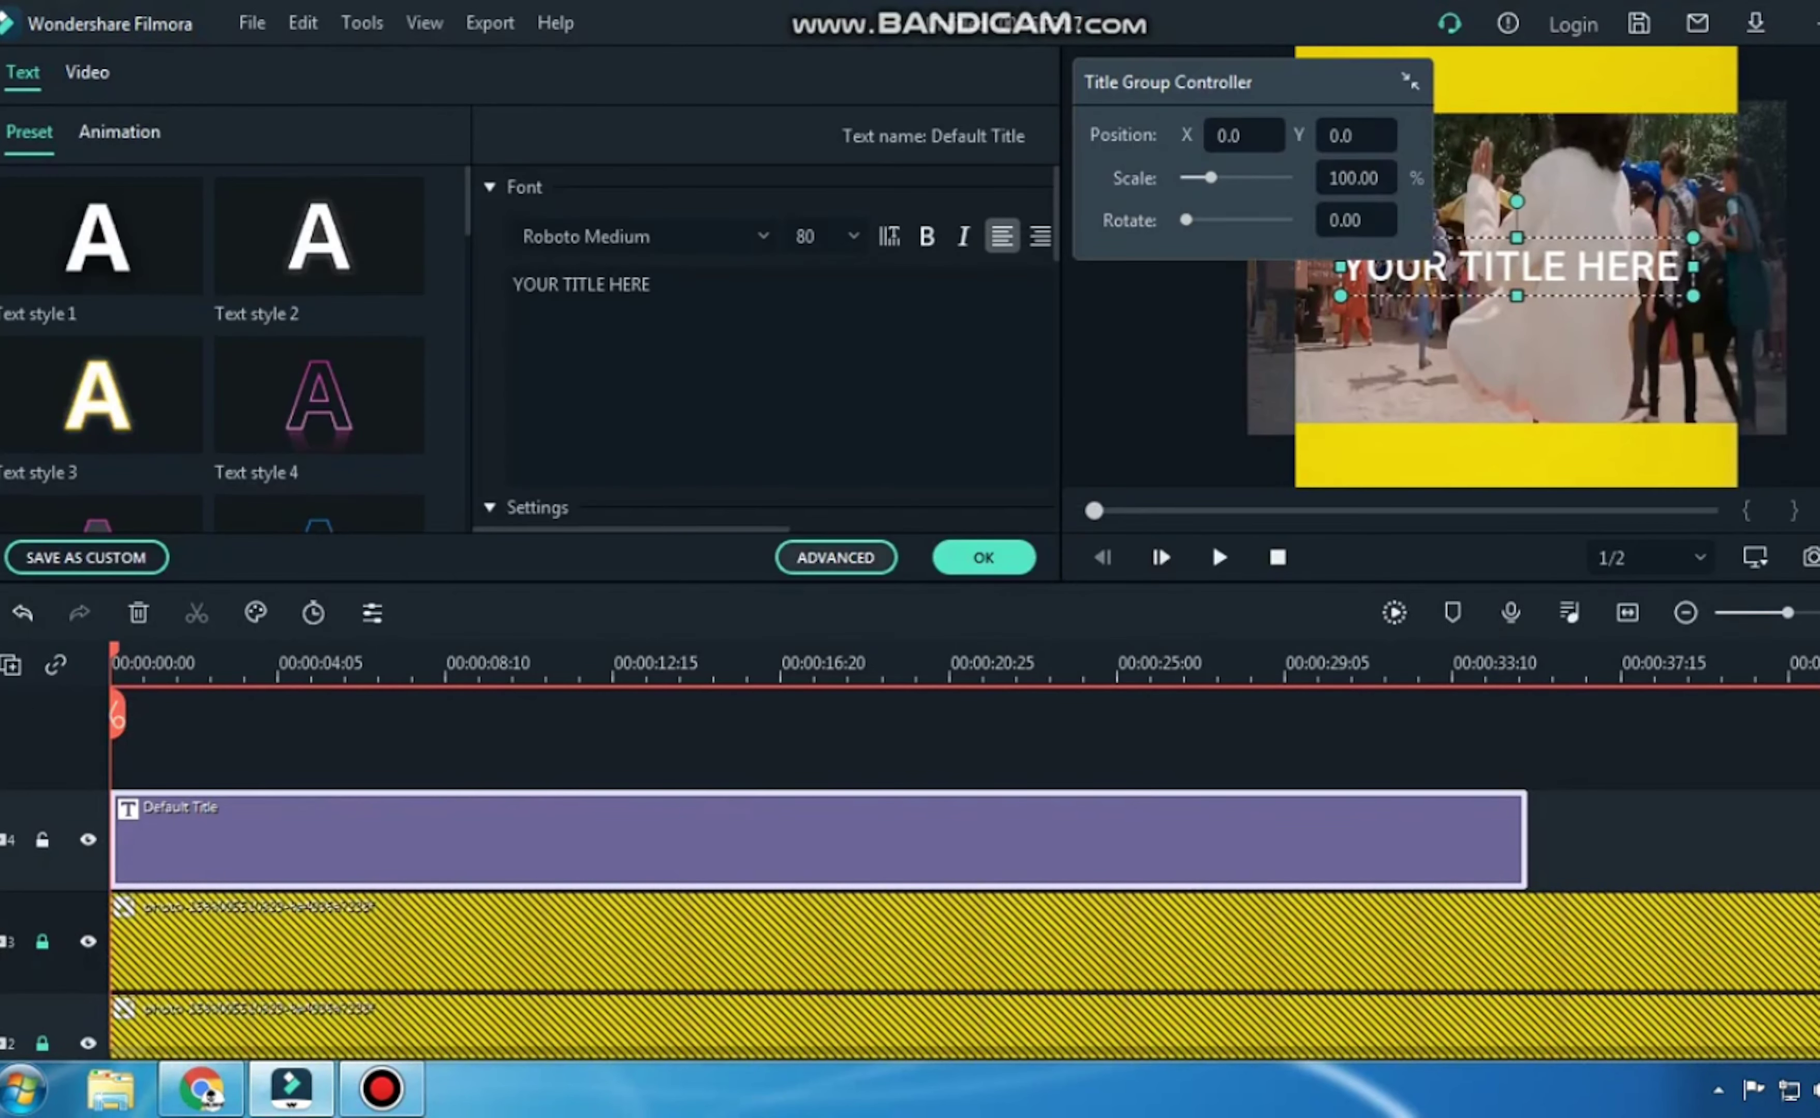
pyautogui.click(836, 557)
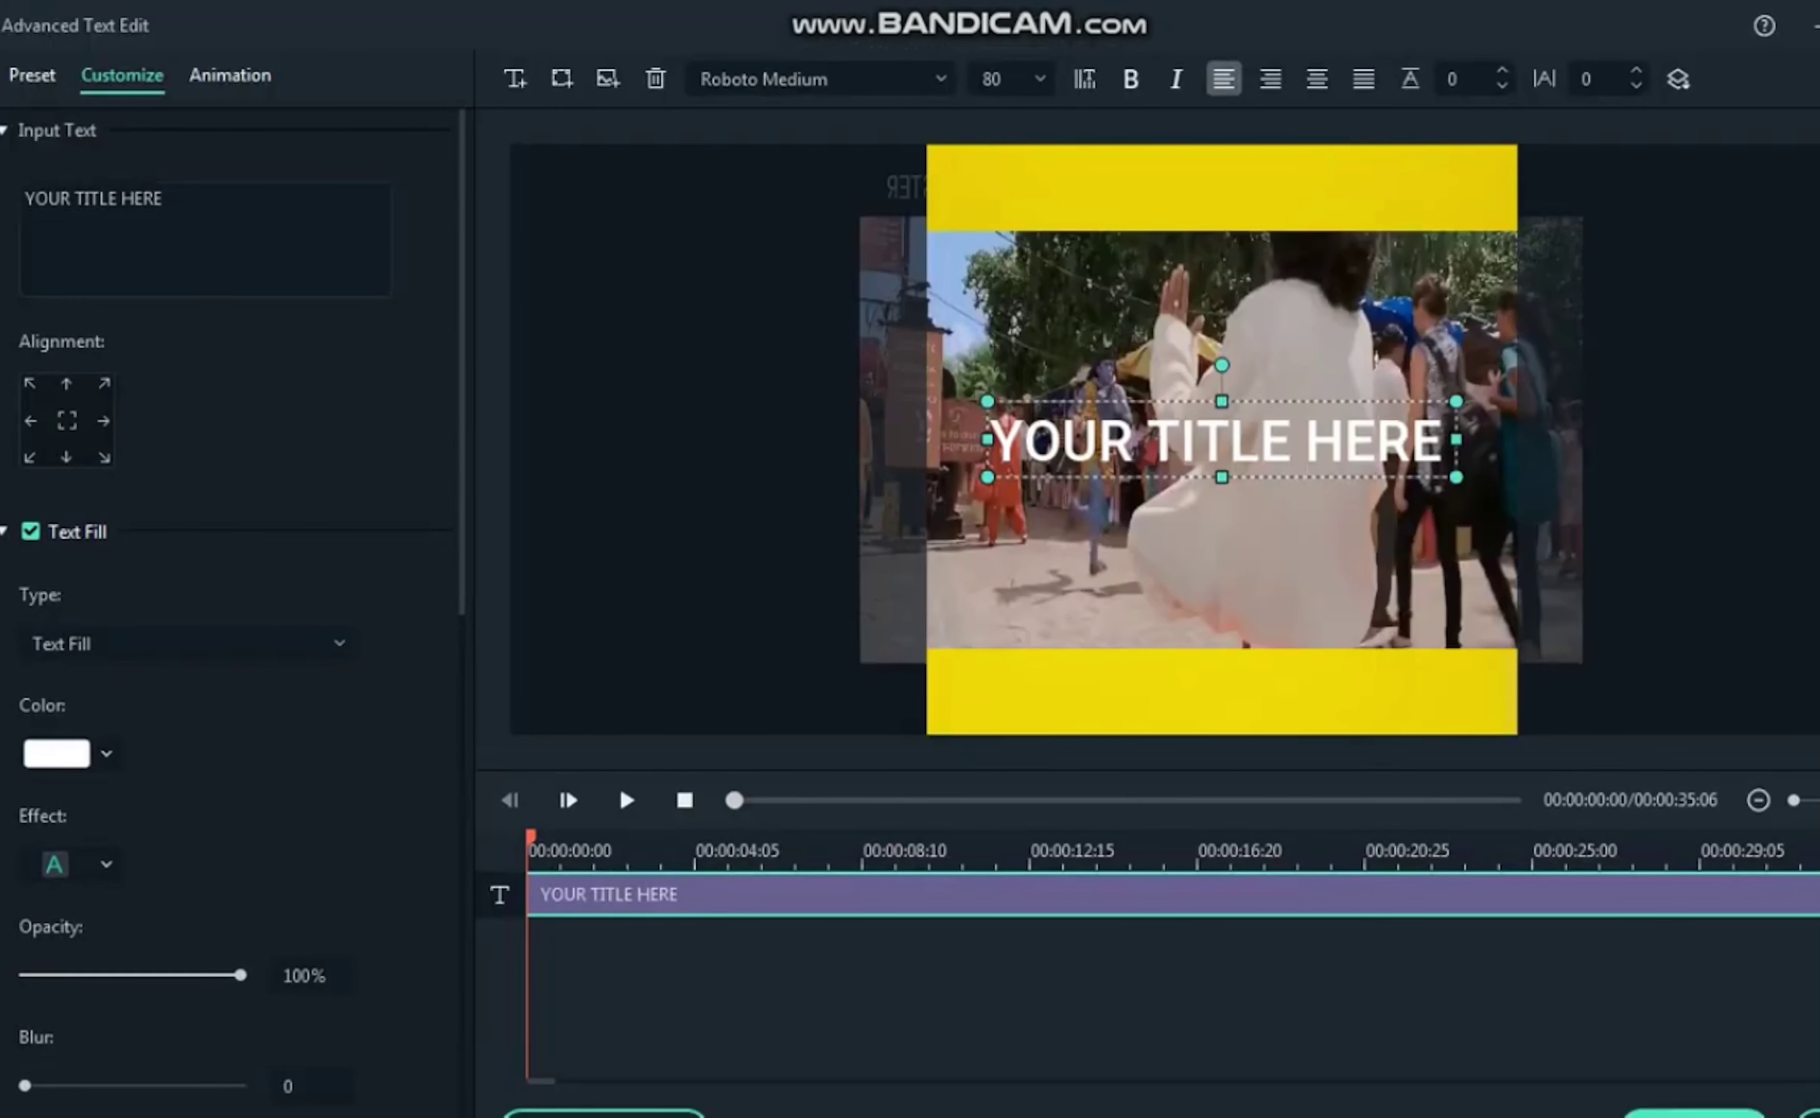
pyautogui.hotkey('ctrl', 'a')
pyautogui.press('BackSpace')
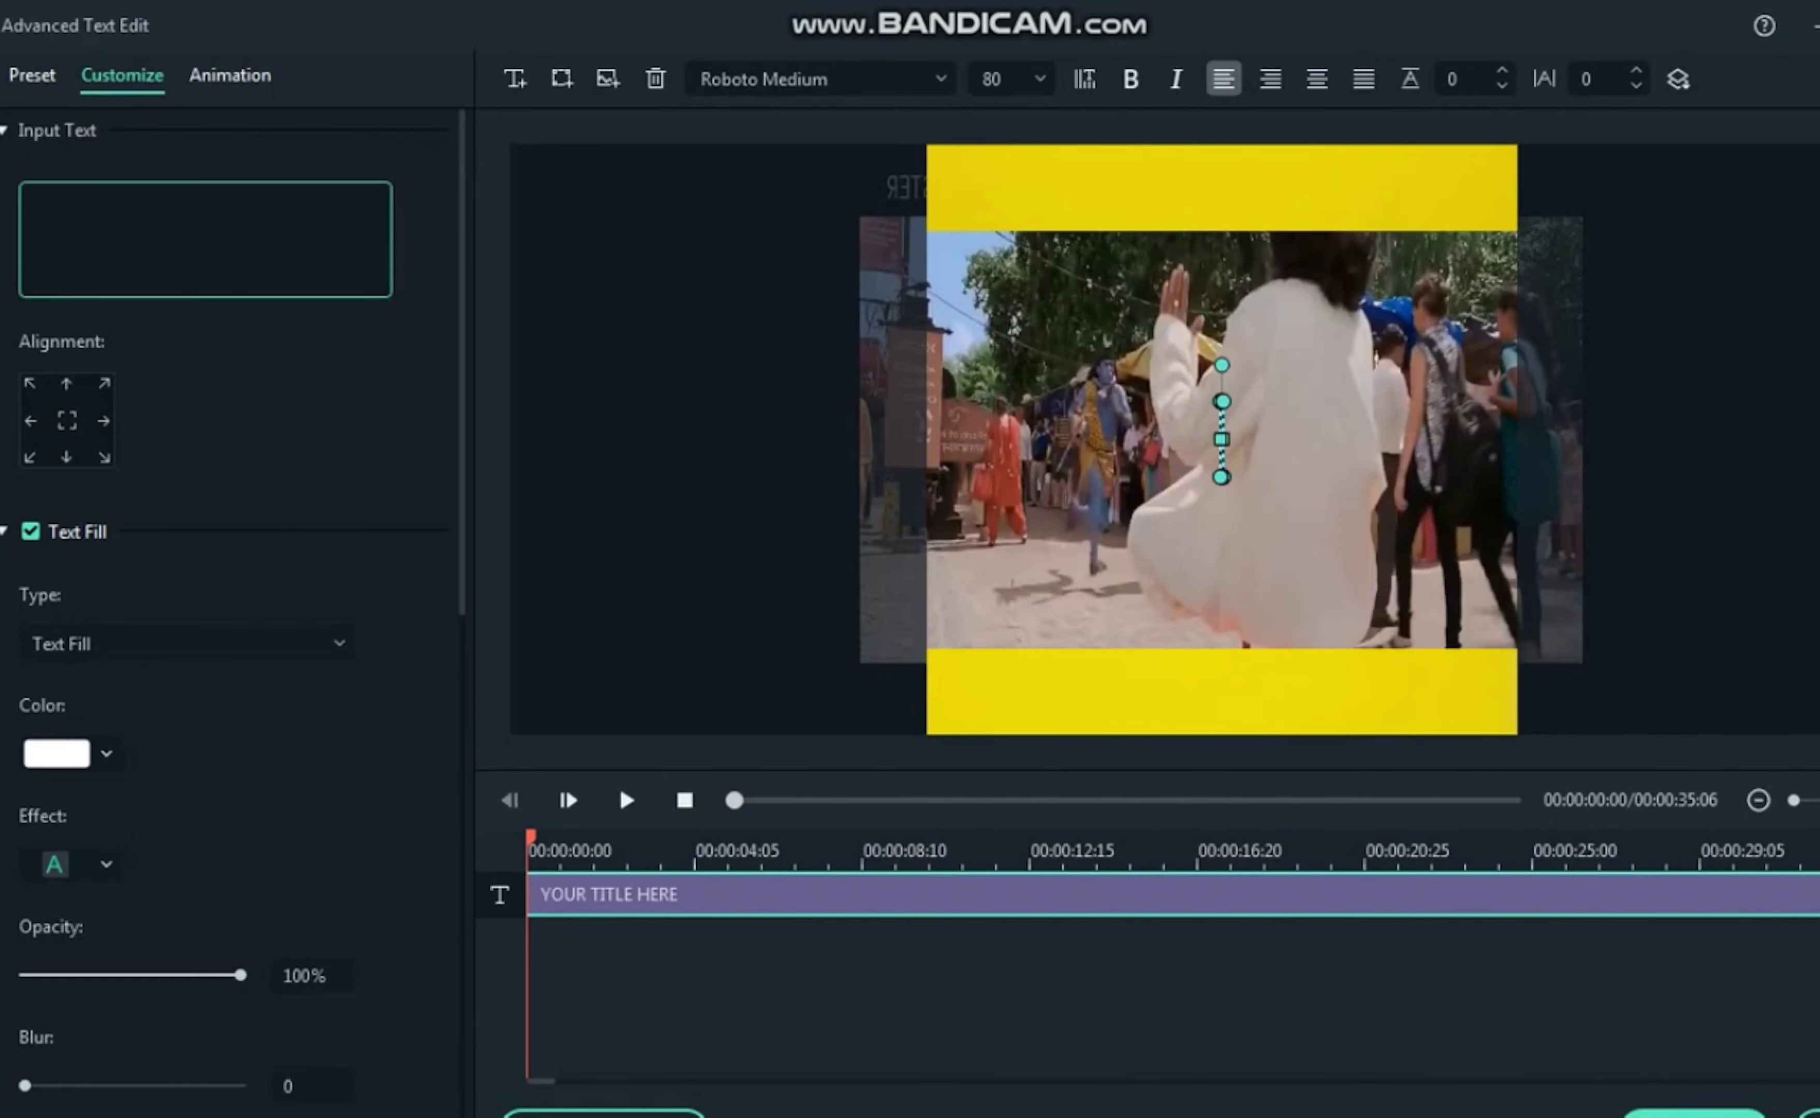
pyautogui.hotkey('ctrl', 'v')
pyautogui.click(1040, 79)
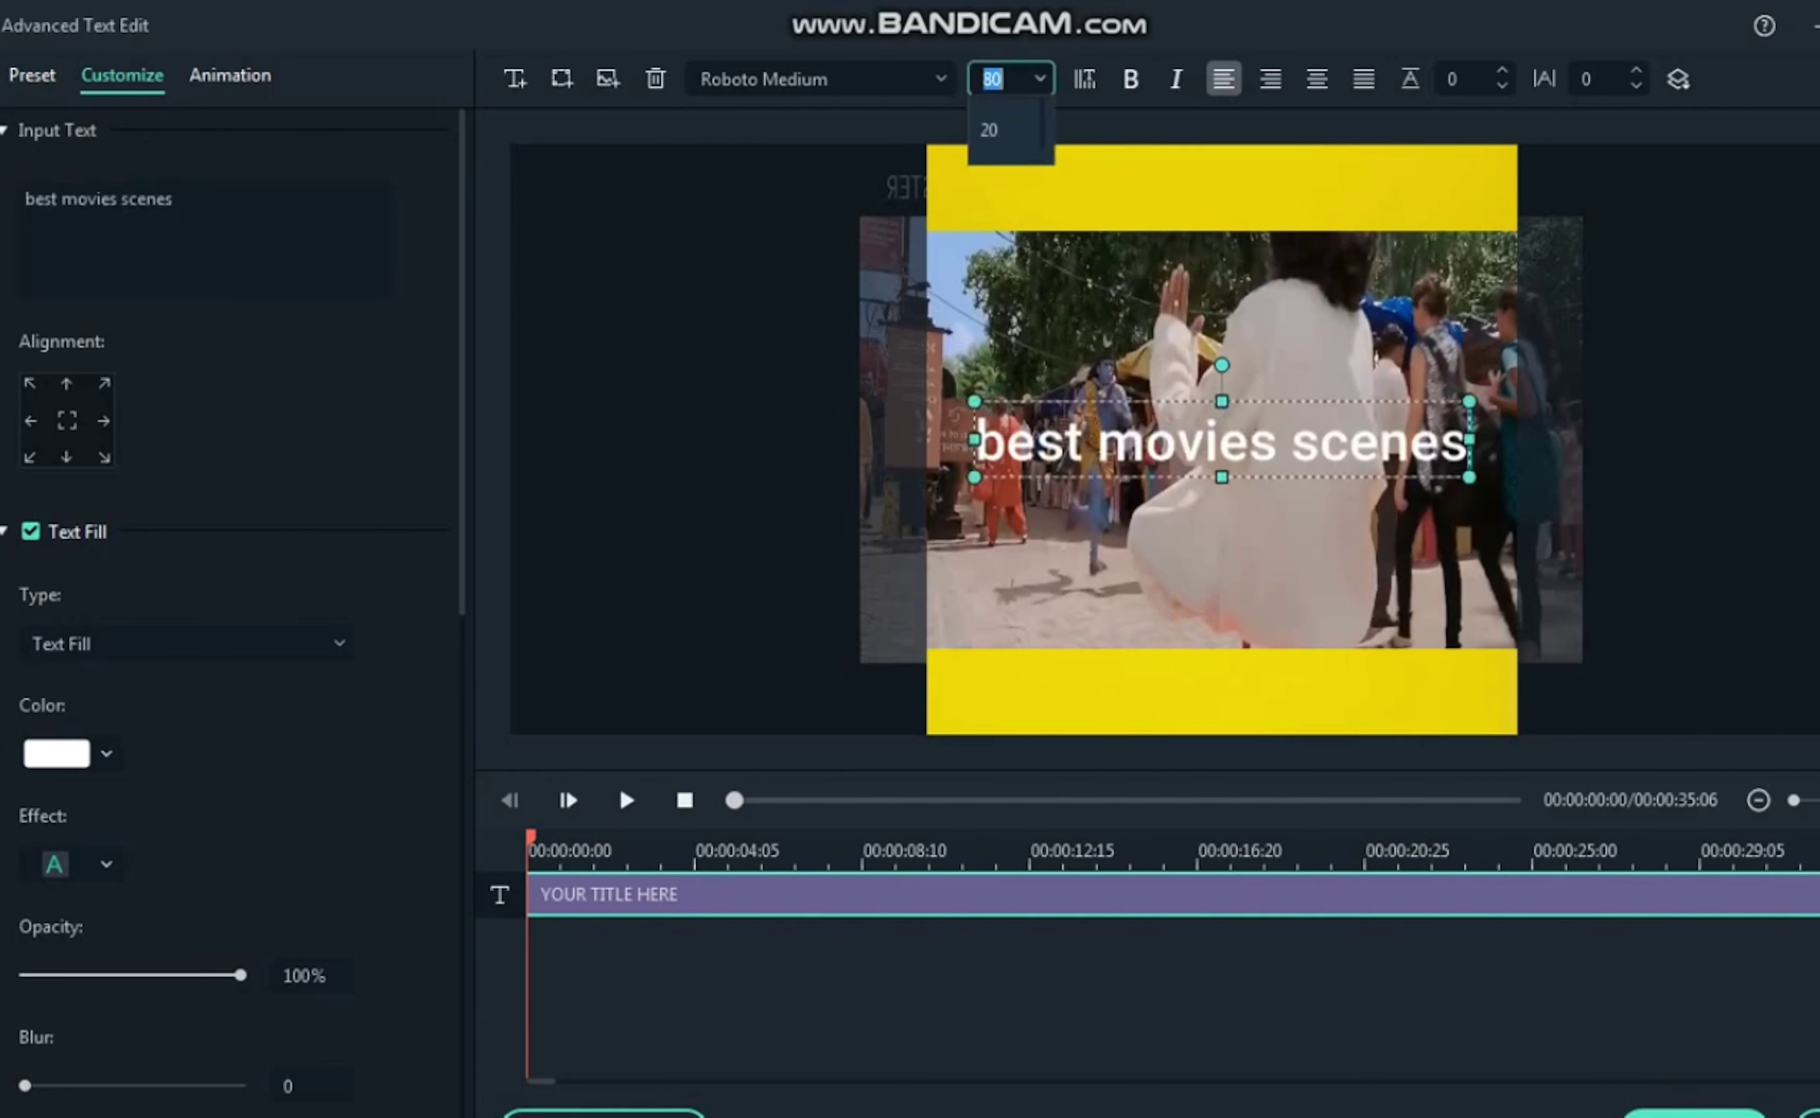
pyautogui.moveTo(1042, 272); pyautogui.dragTo(1042, 321)
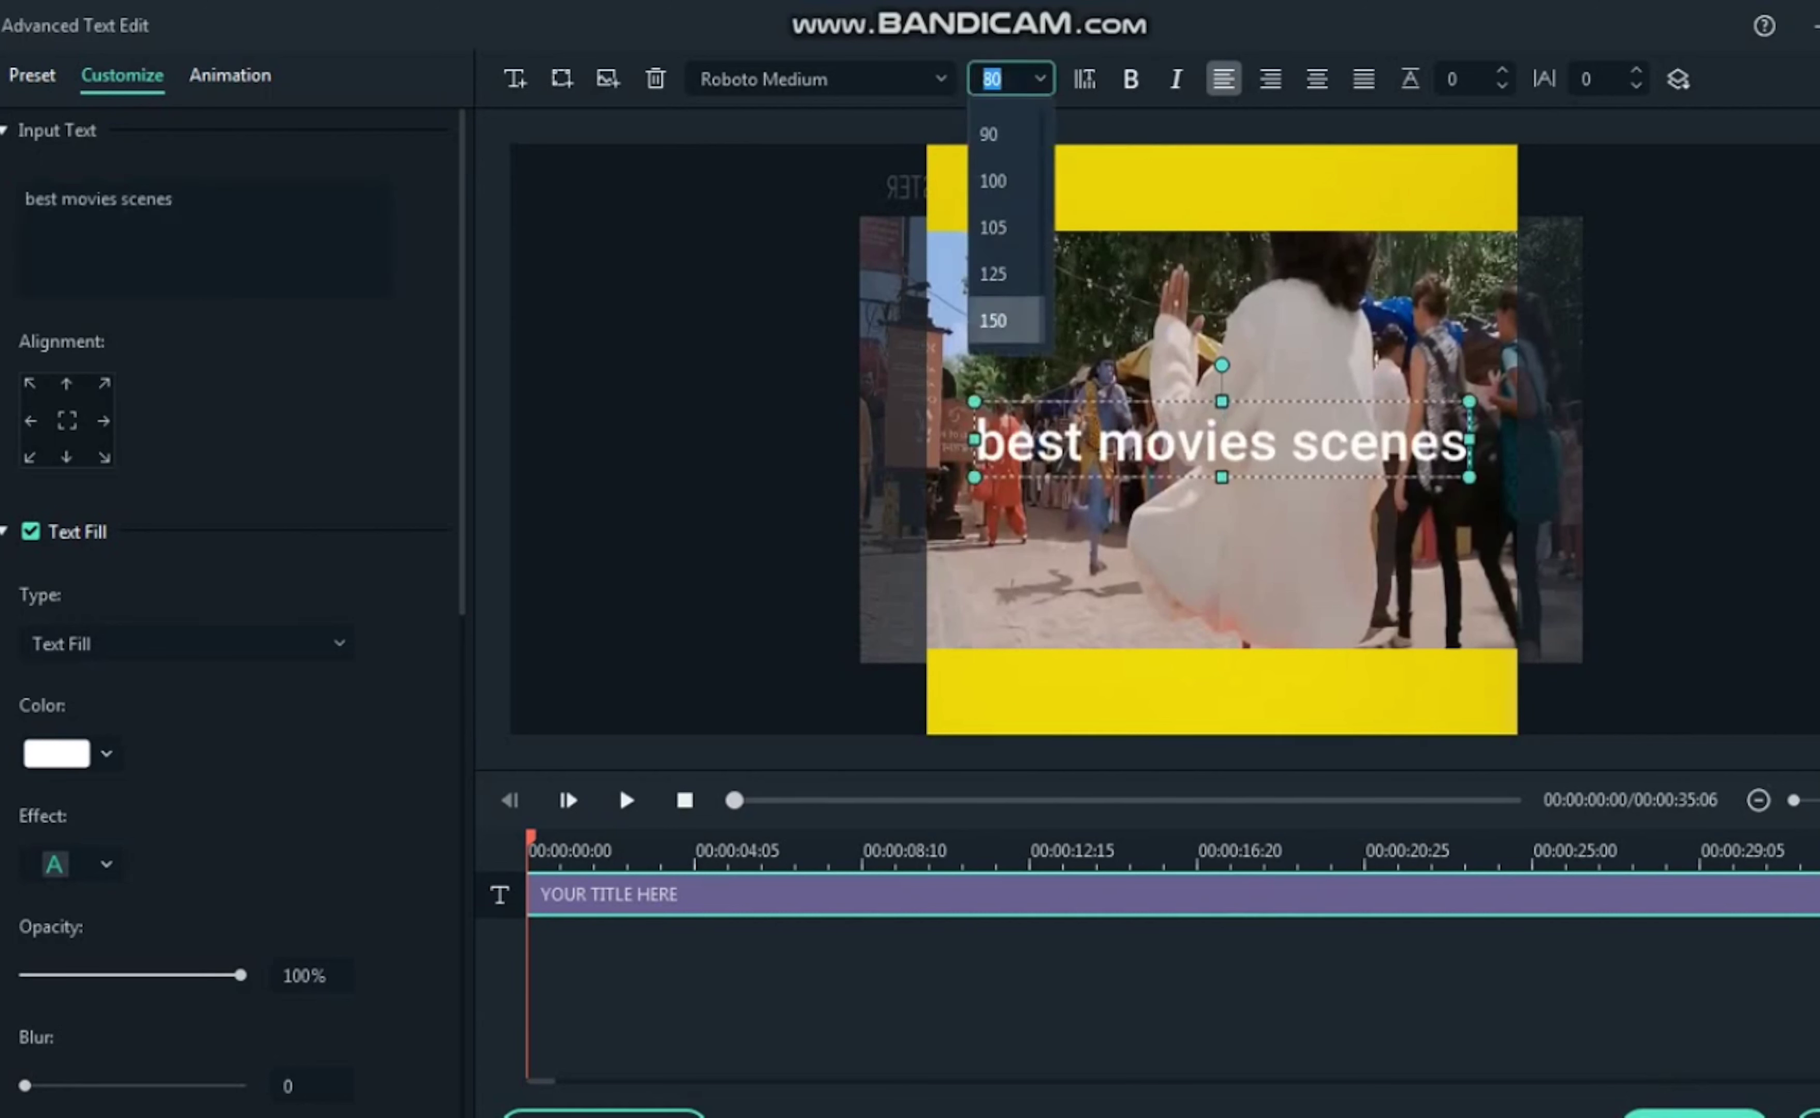
pyautogui.click(993, 320)
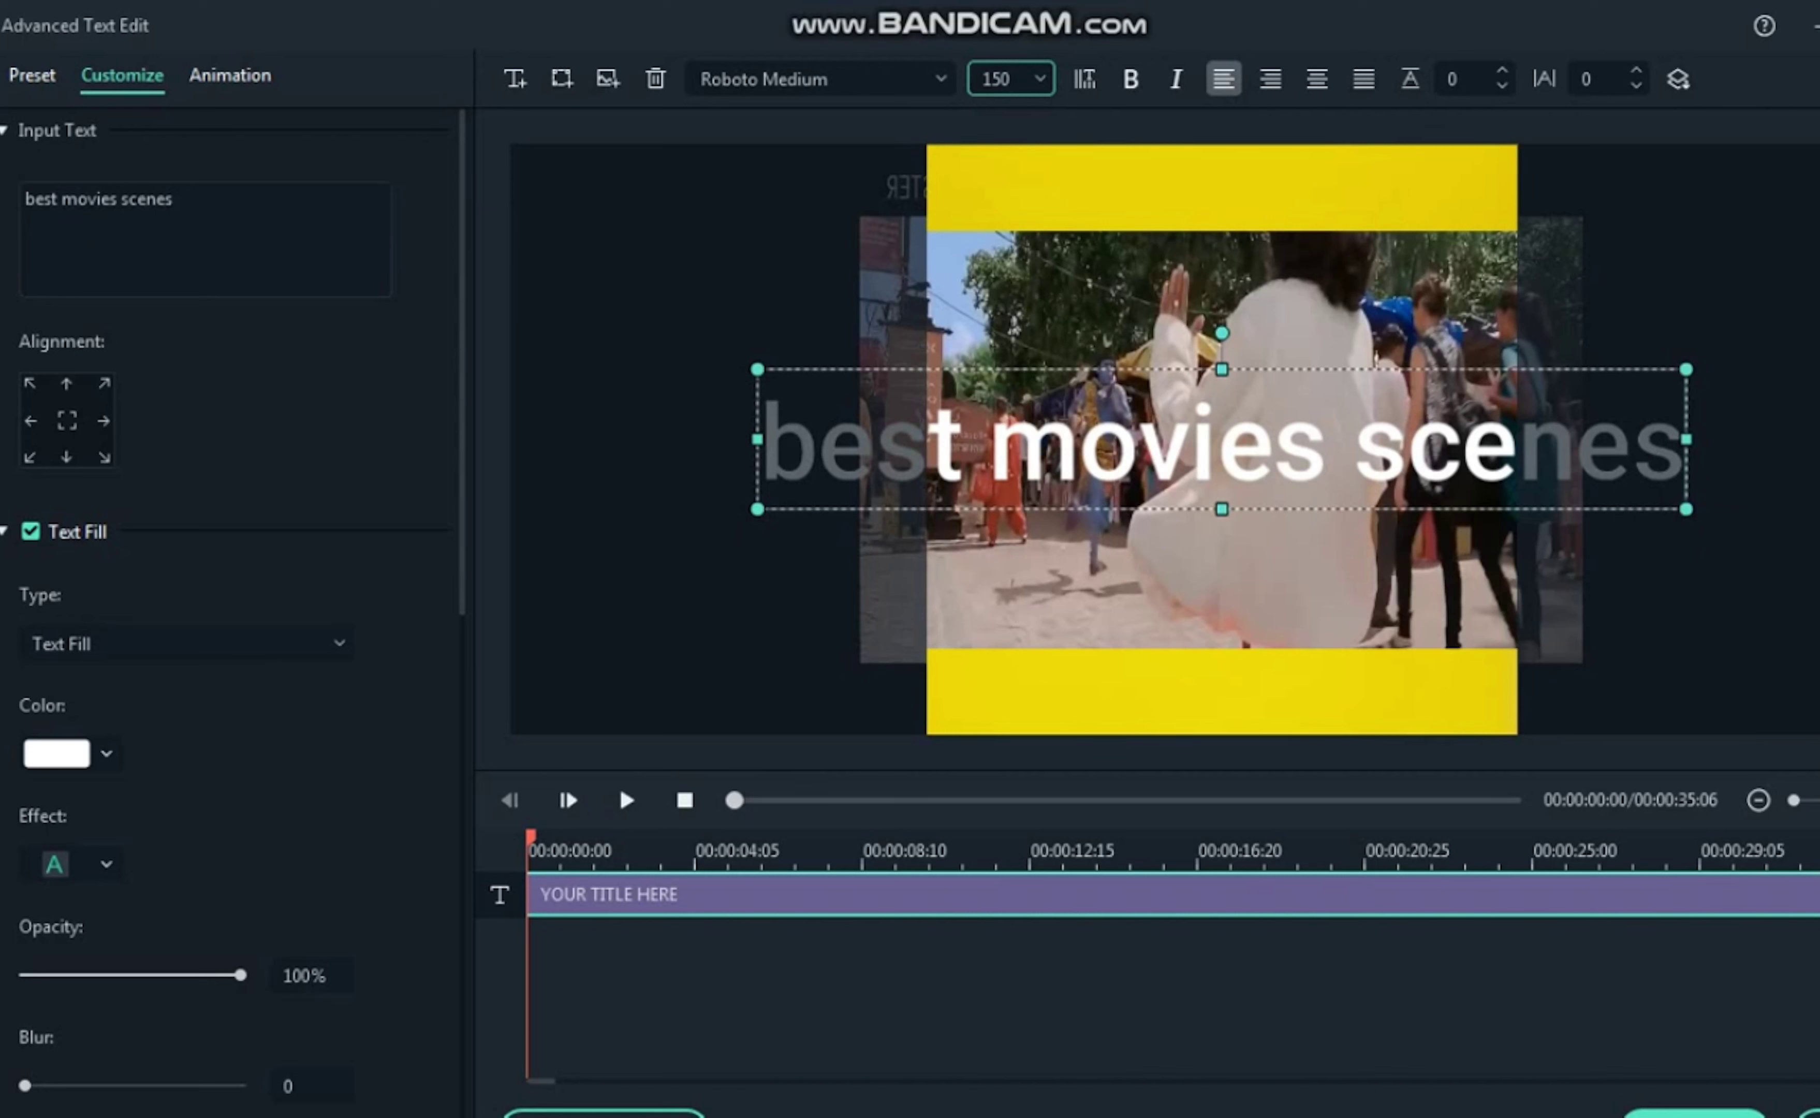
# Capitalize each word of the title so it reads "Best Movies Scenes".
pyautogui.moveTo(35, 200); pyautogui.dragTo(62, 200)
pyautogui.write('Best ')
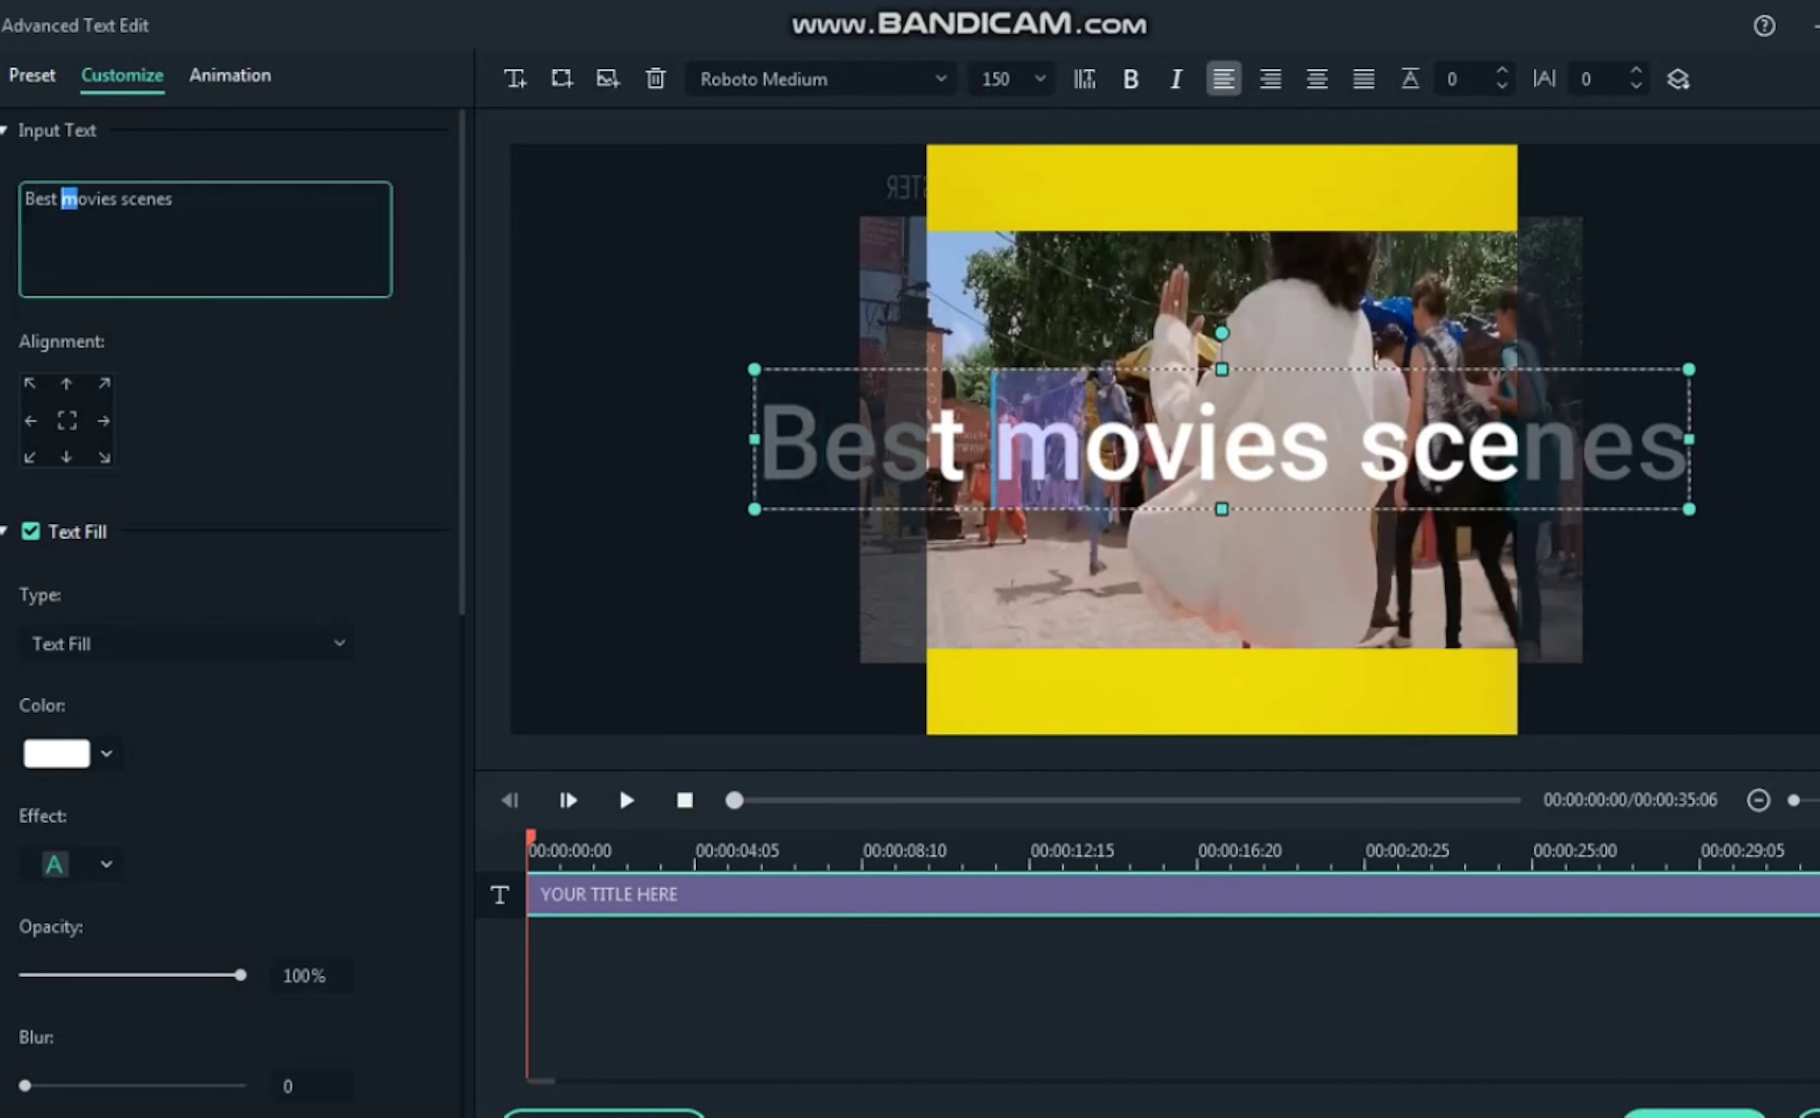
pyautogui.write('M')
pyautogui.click(129, 199)
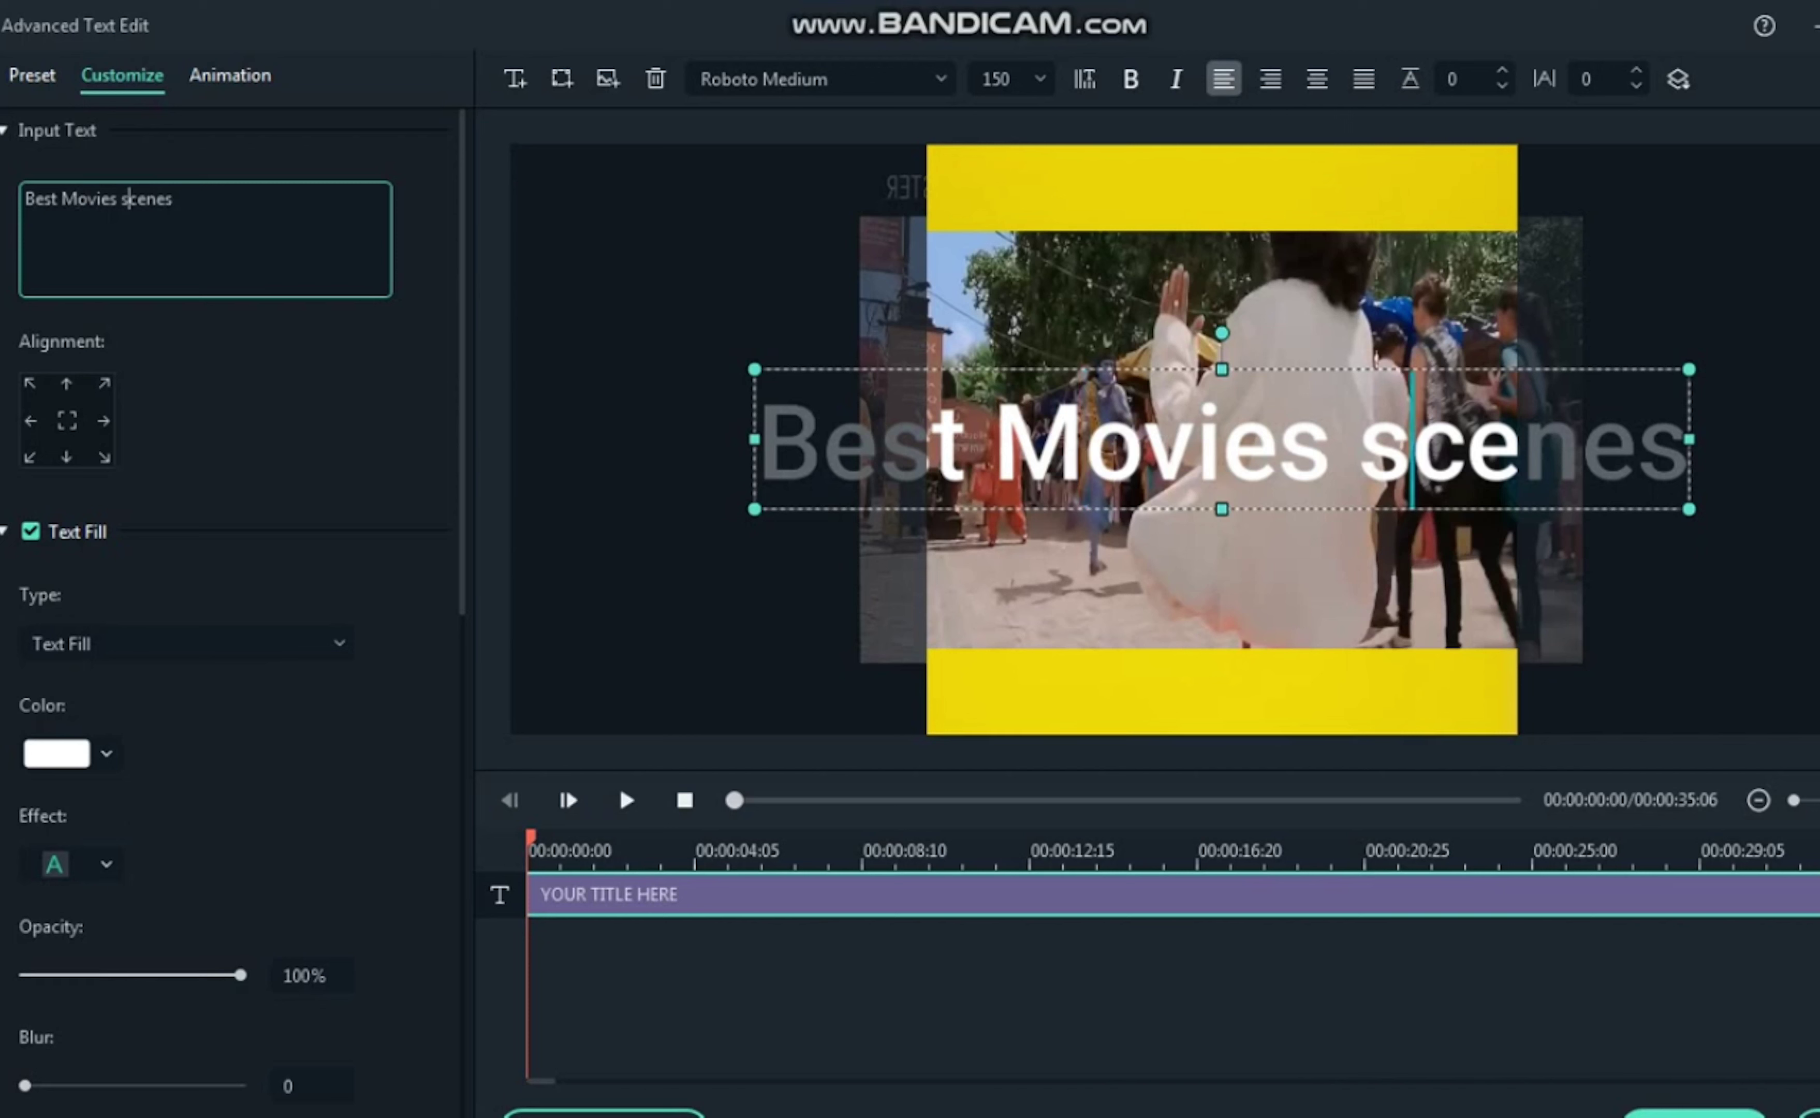
pyautogui.hotkey('shift', 'Left')
pyautogui.write('S')
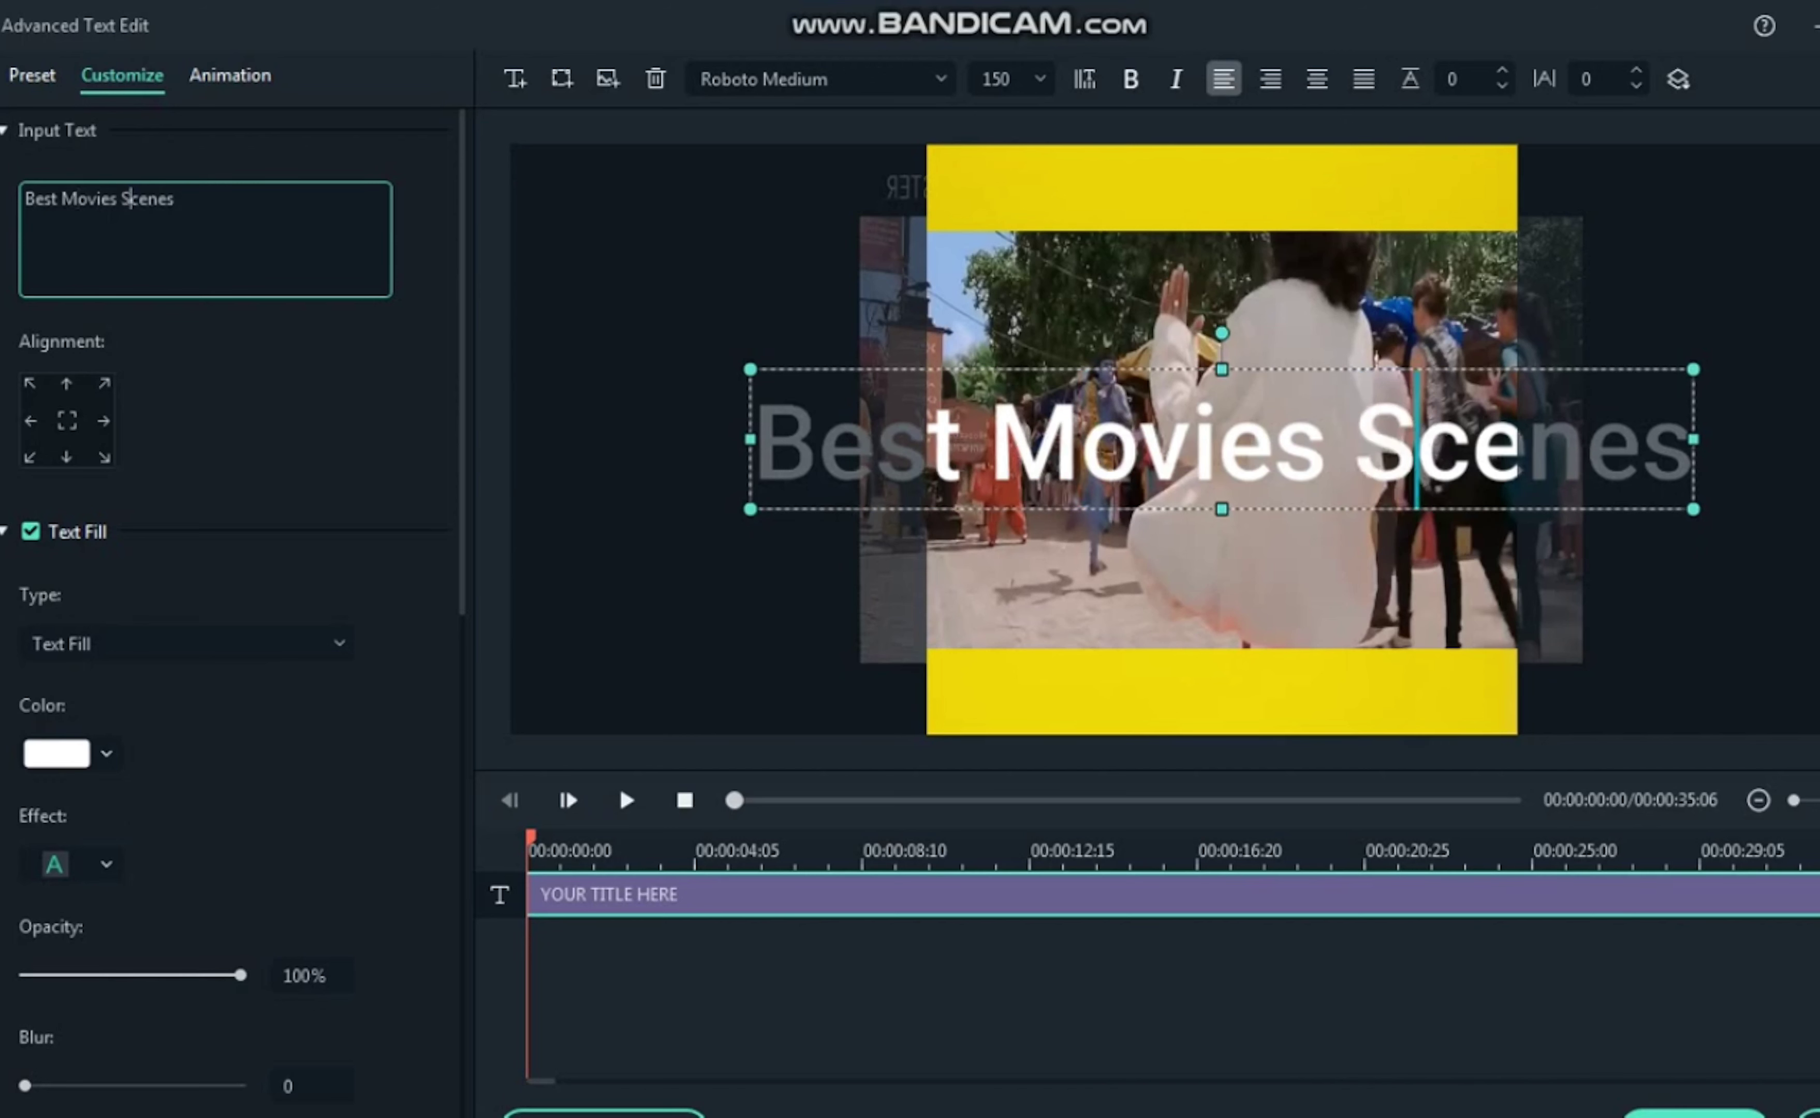
# Narrow the title text from both sides to fit the square frame's width and move it onto the upper yellow band.
pyautogui.click(1222, 597)
pyautogui.click(1221, 441)
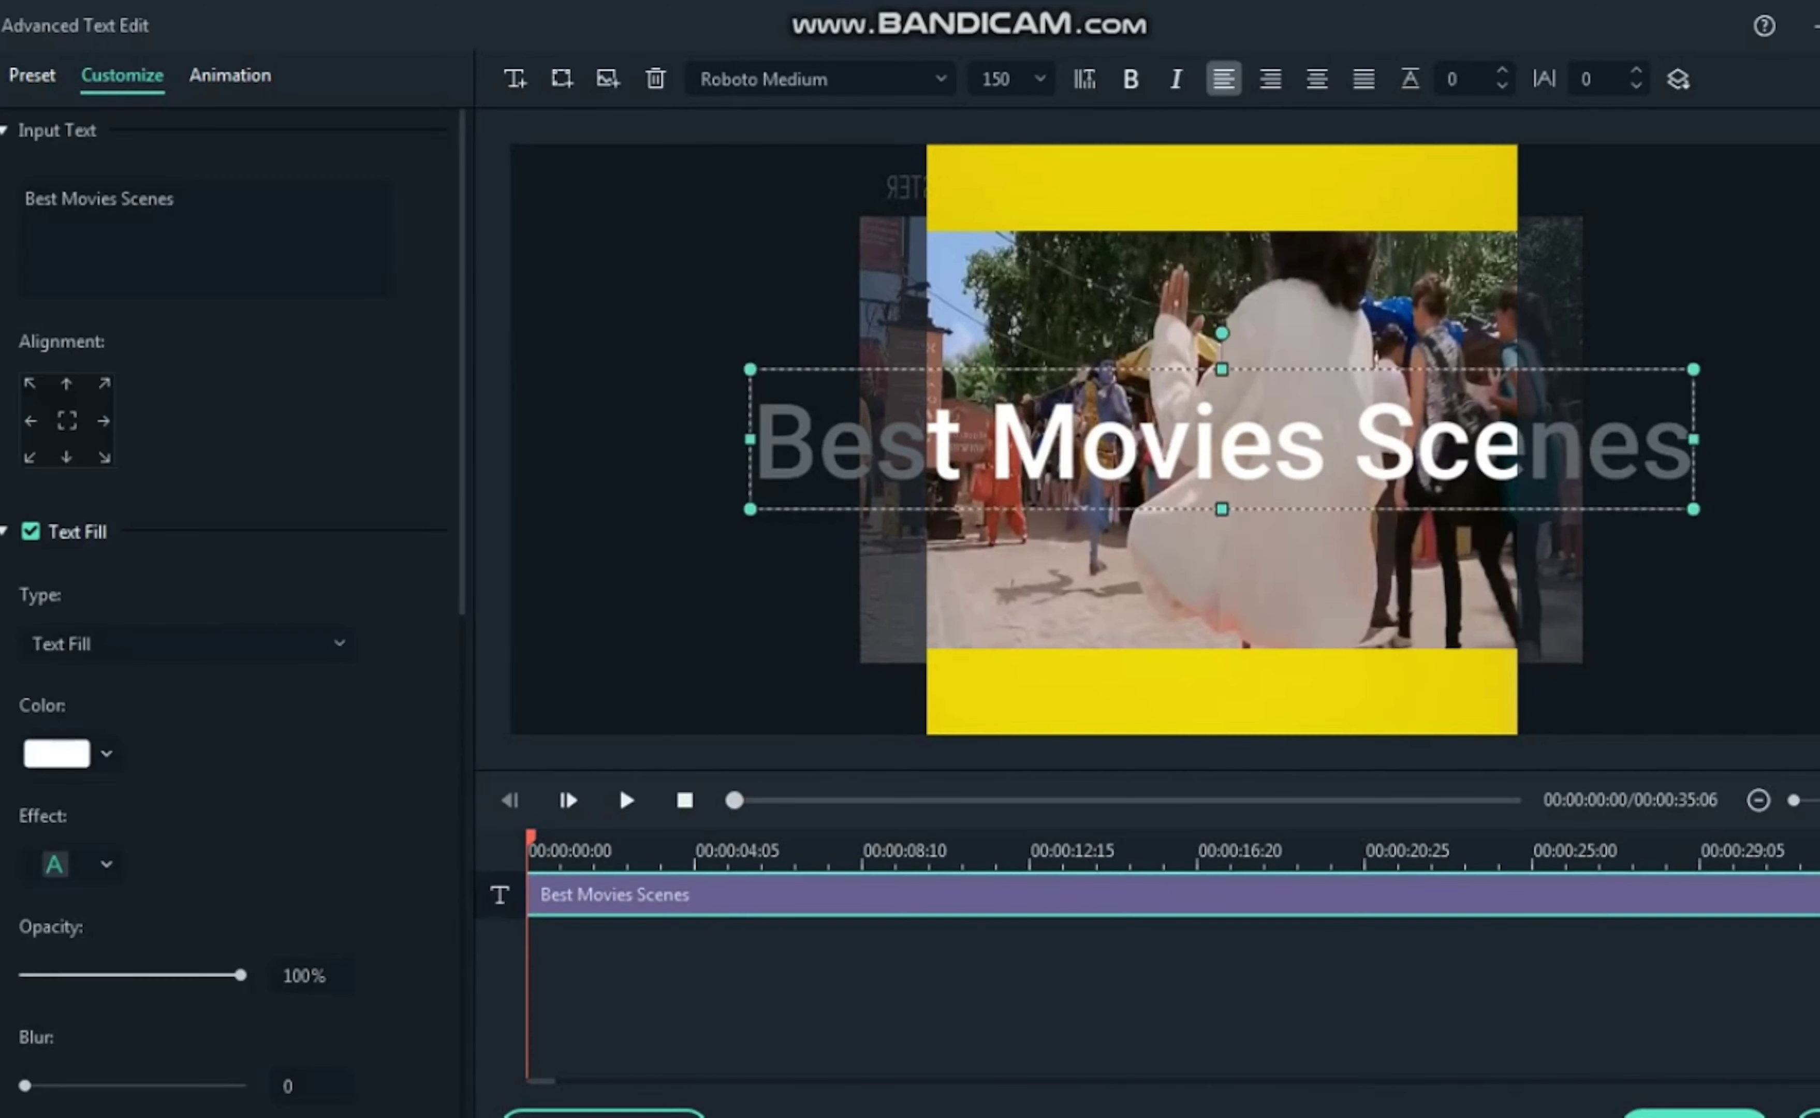
pyautogui.moveTo(1693, 440); pyautogui.dragTo(1509, 439)
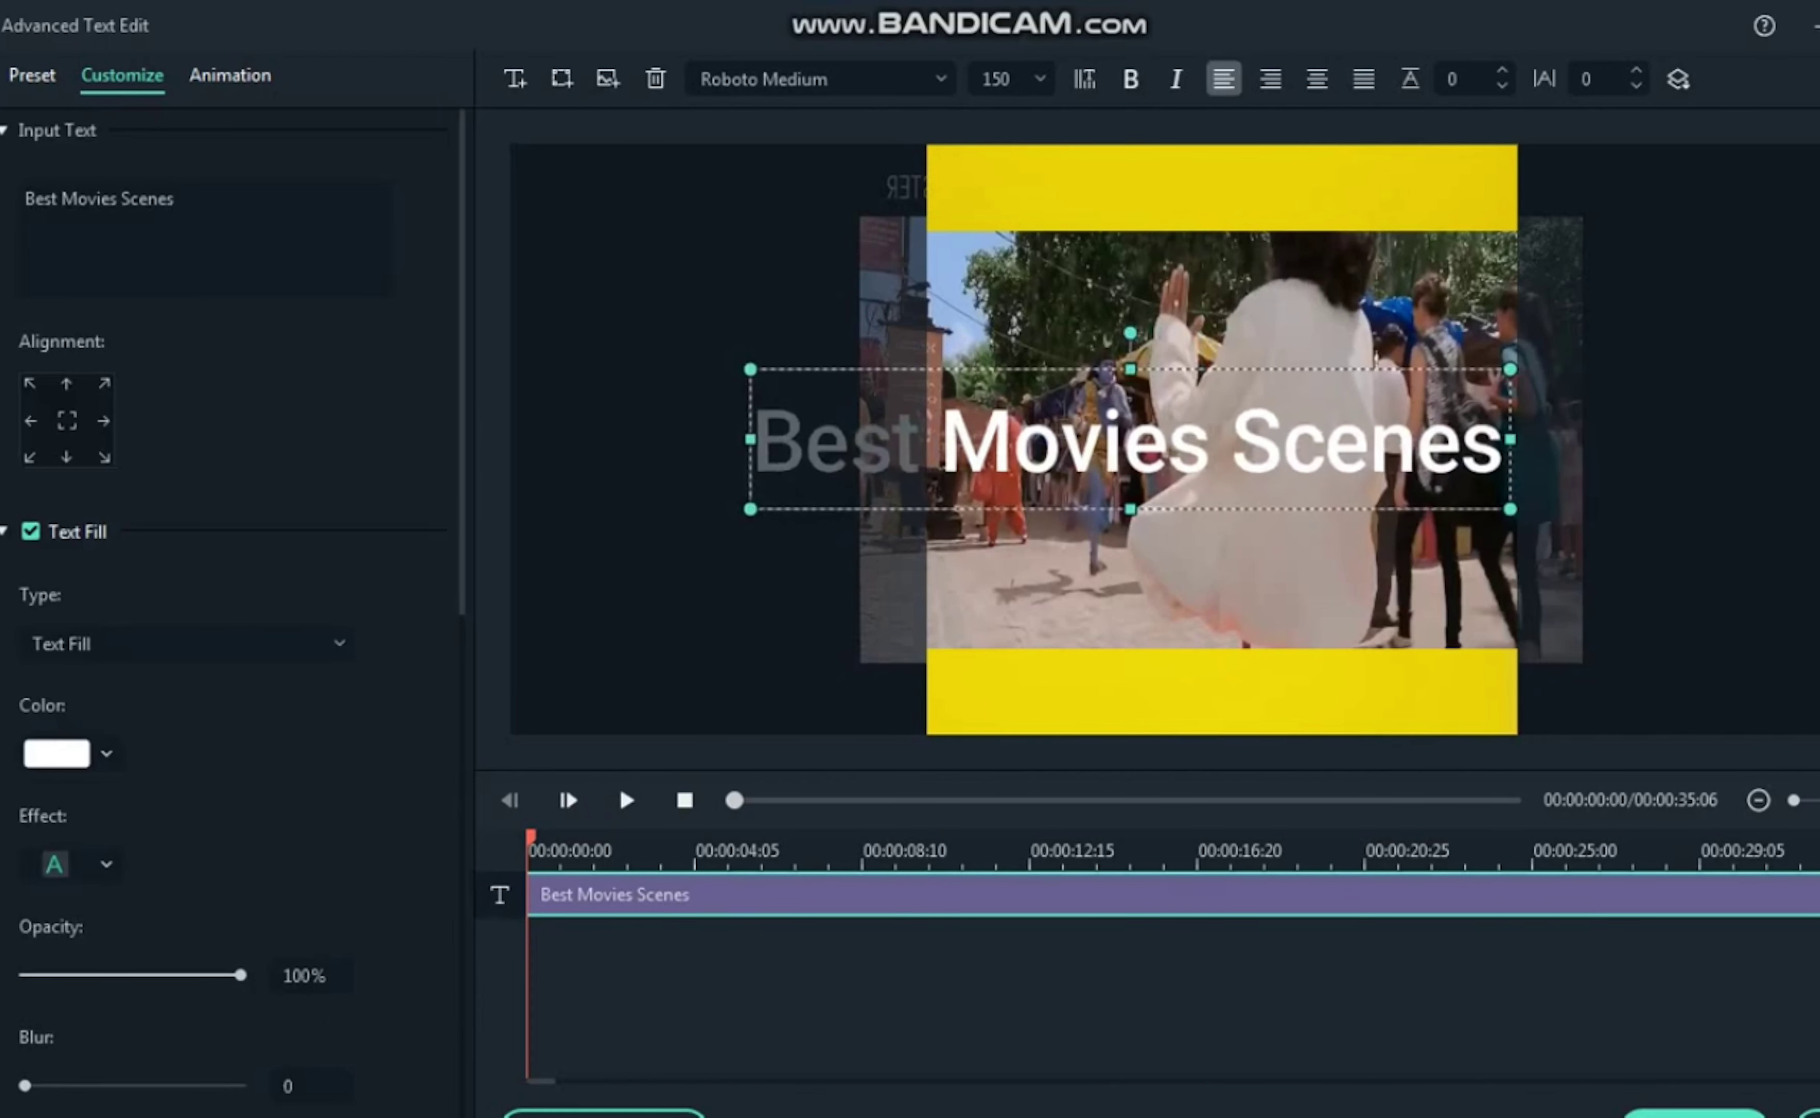
pyautogui.moveTo(750, 439); pyautogui.dragTo(930, 439)
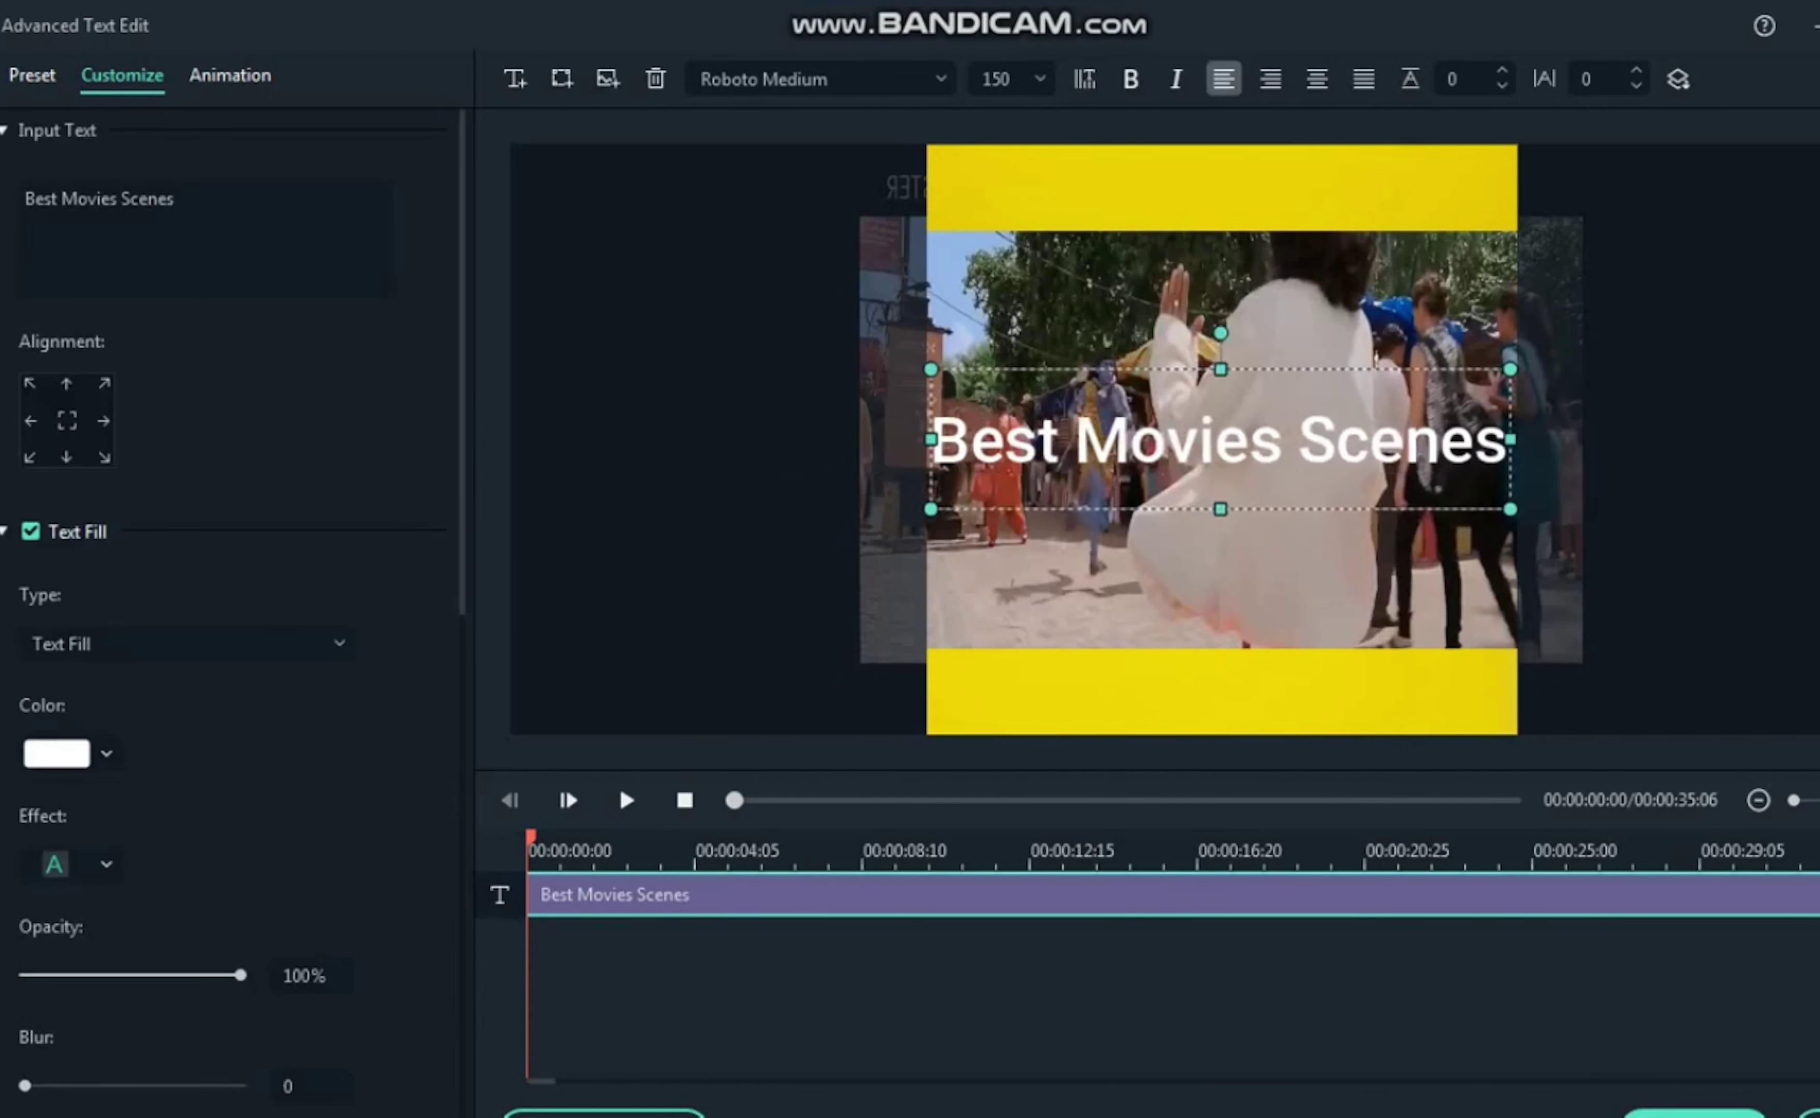
pyautogui.moveTo(1220, 440); pyautogui.dragTo(1223, 185)
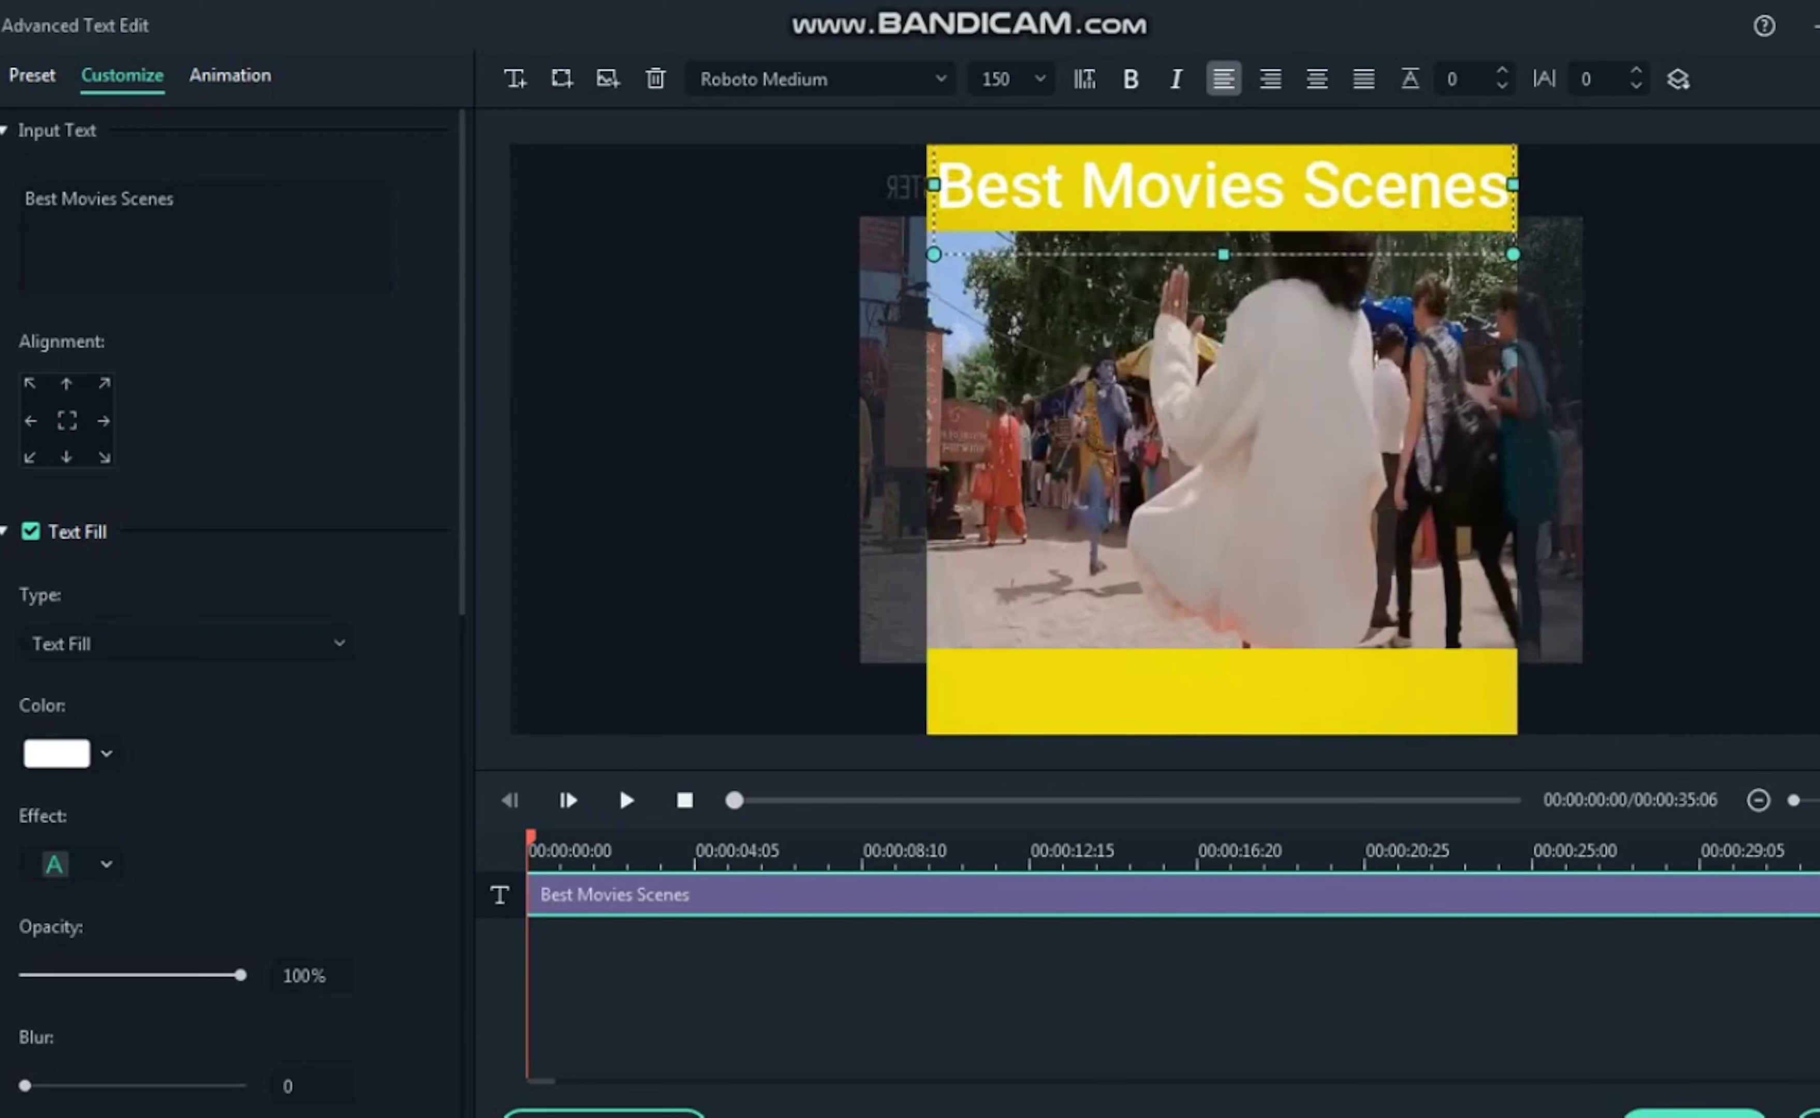
# Give the title a gradient fill from black to dark blue and apply the text edits.
pyautogui.click(187, 643)
pyautogui.click(113, 744)
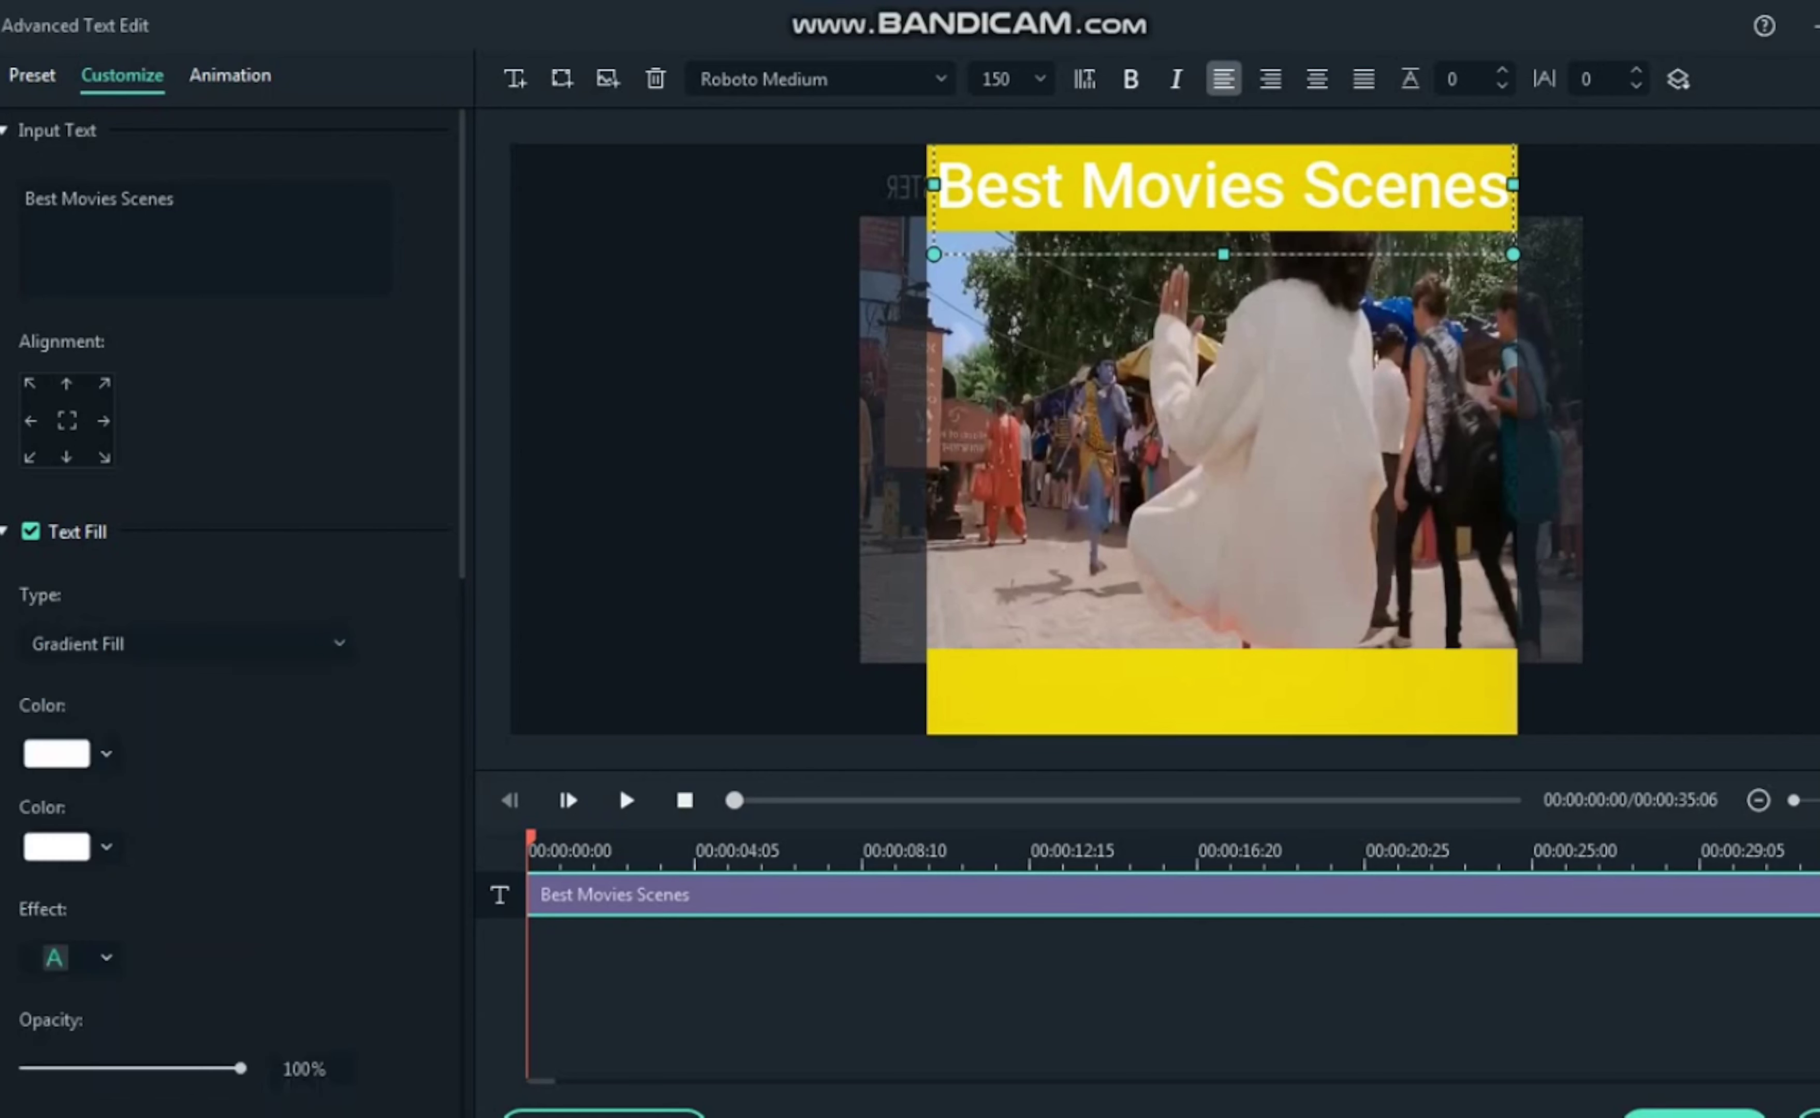
pyautogui.click(106, 753)
pyautogui.click(33, 920)
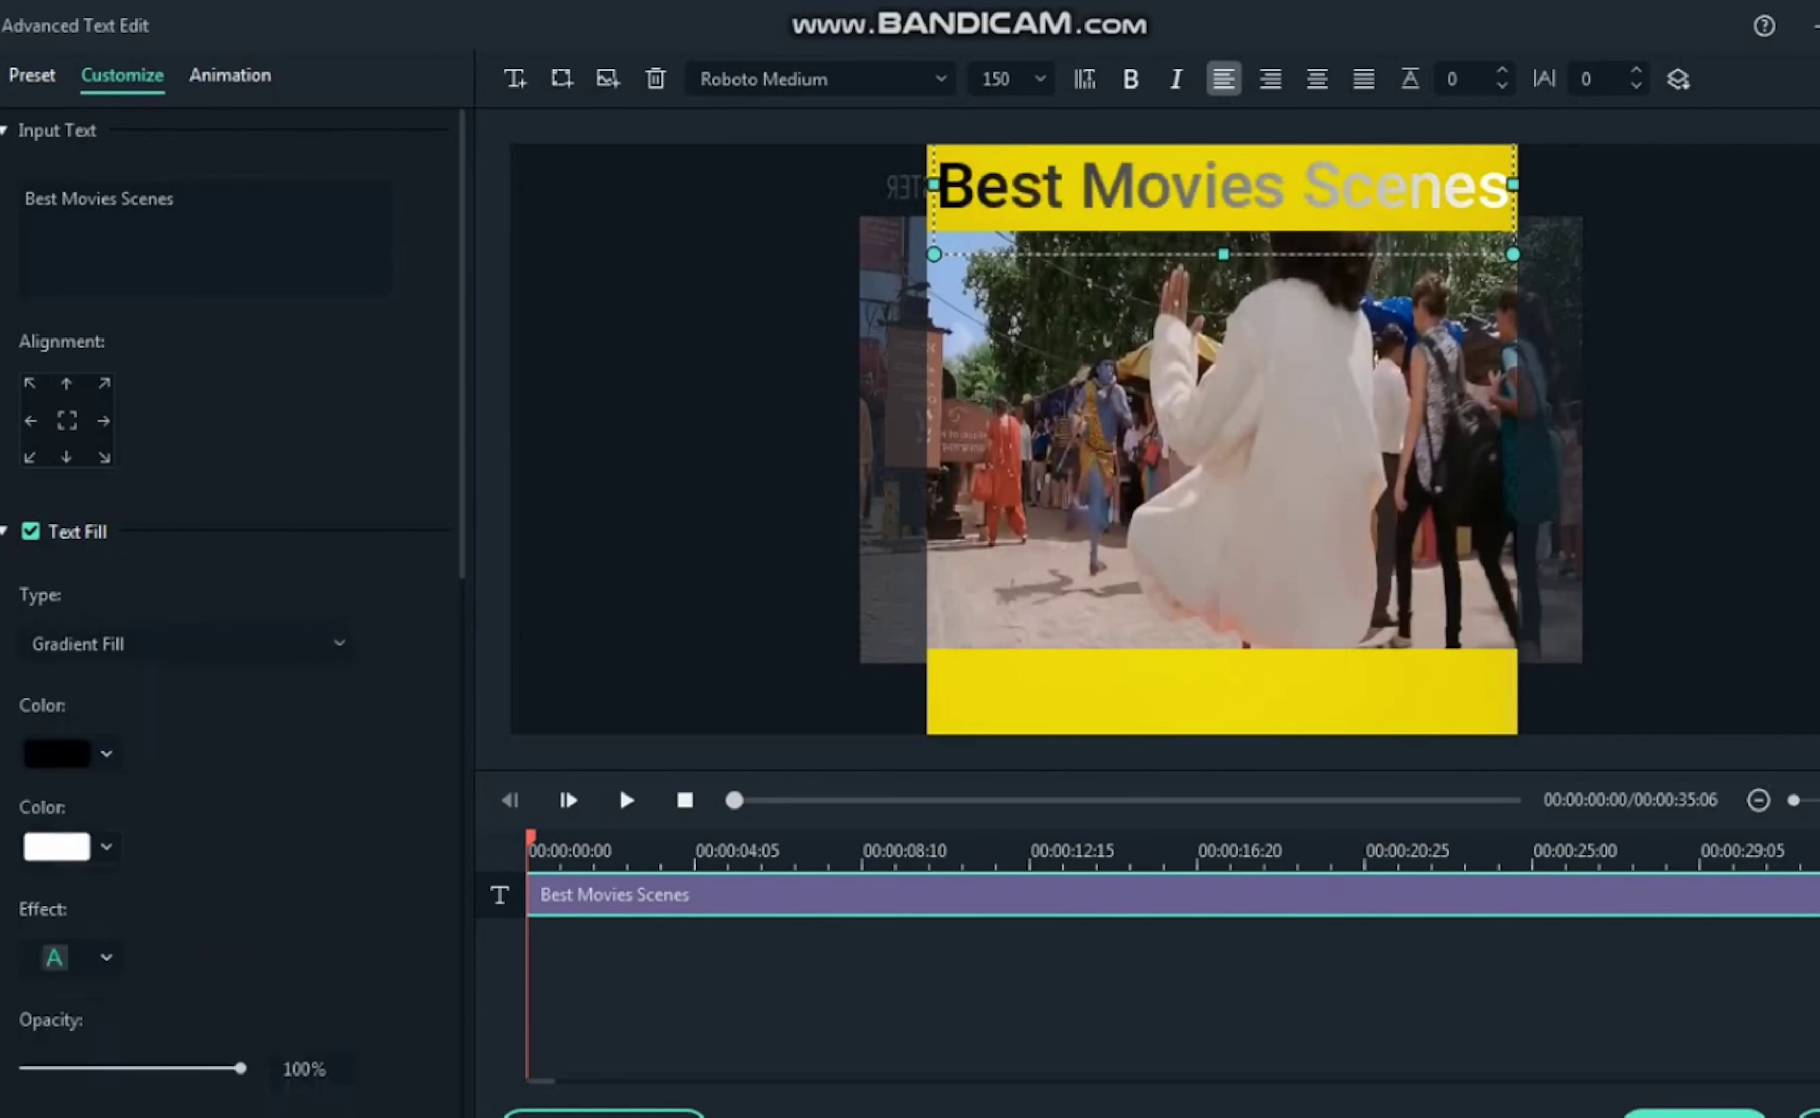
pyautogui.click(106, 847)
pyautogui.click(34, 962)
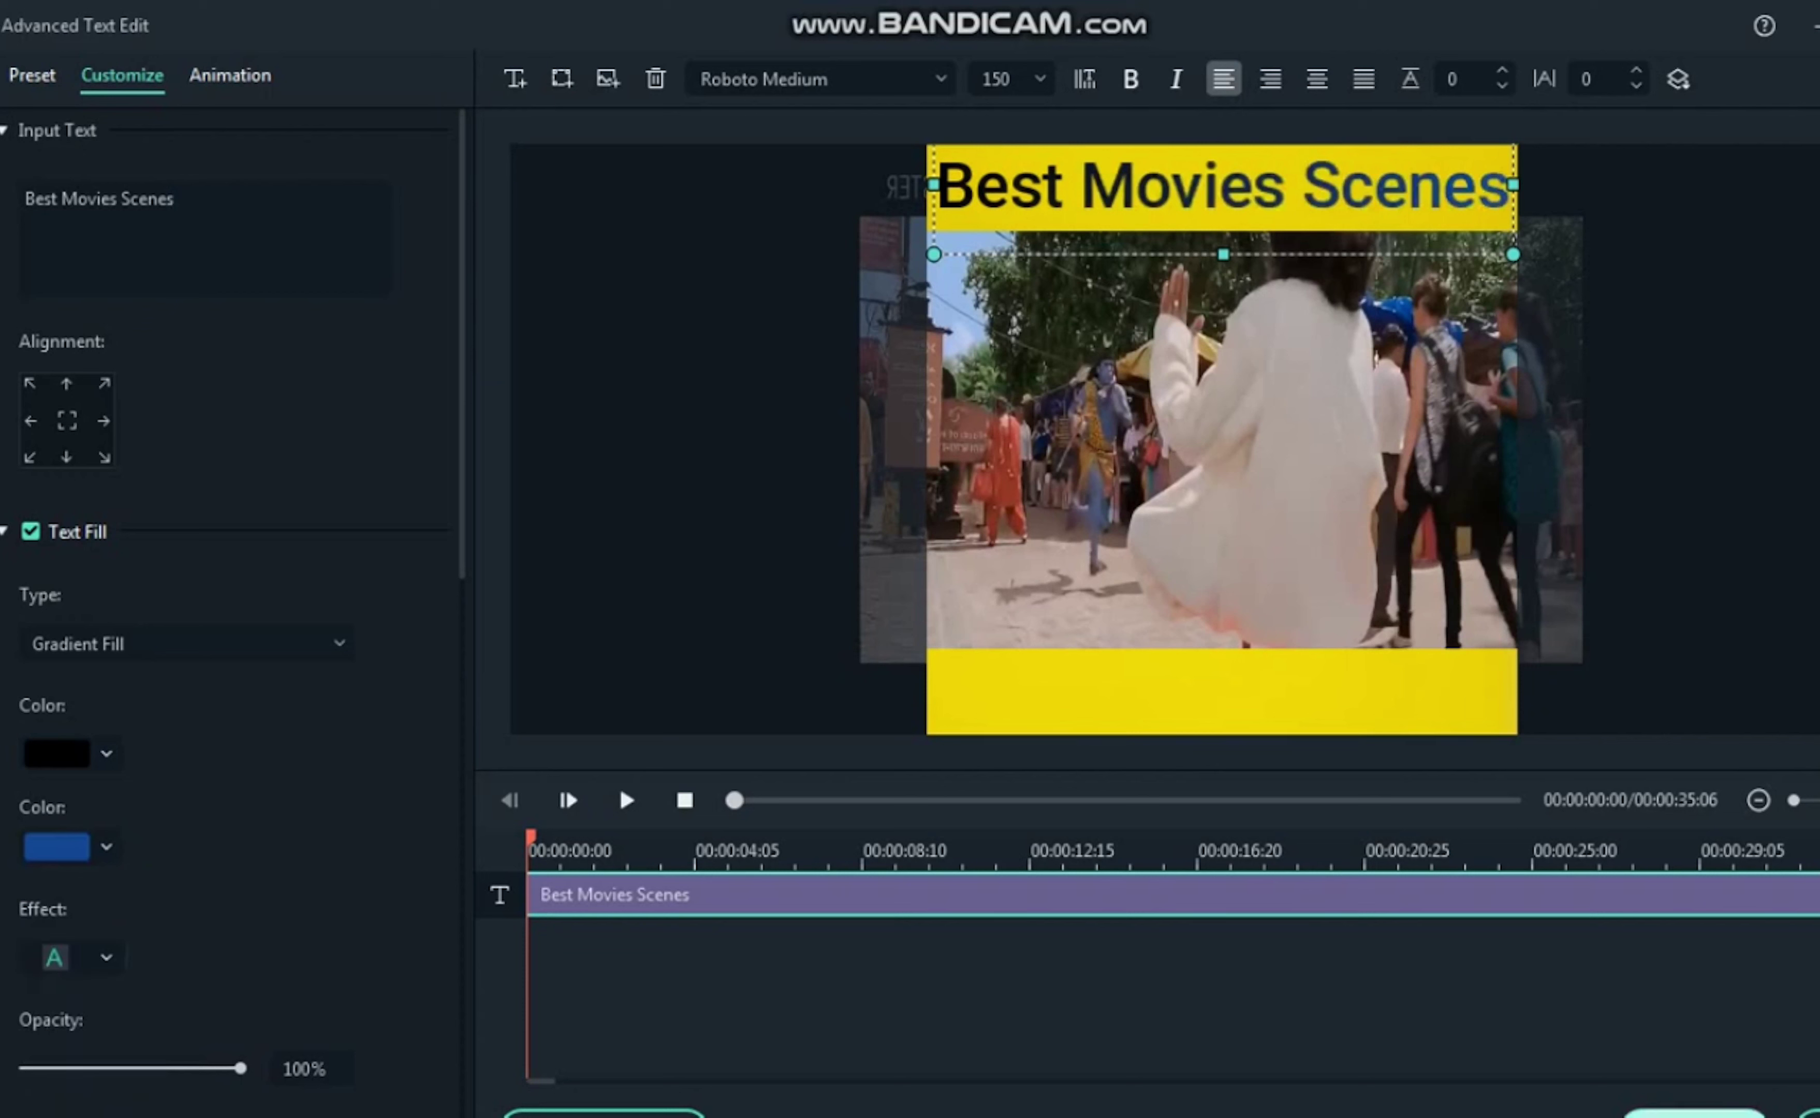
pyautogui.click(1695, 1113)
pyautogui.click(983, 557)
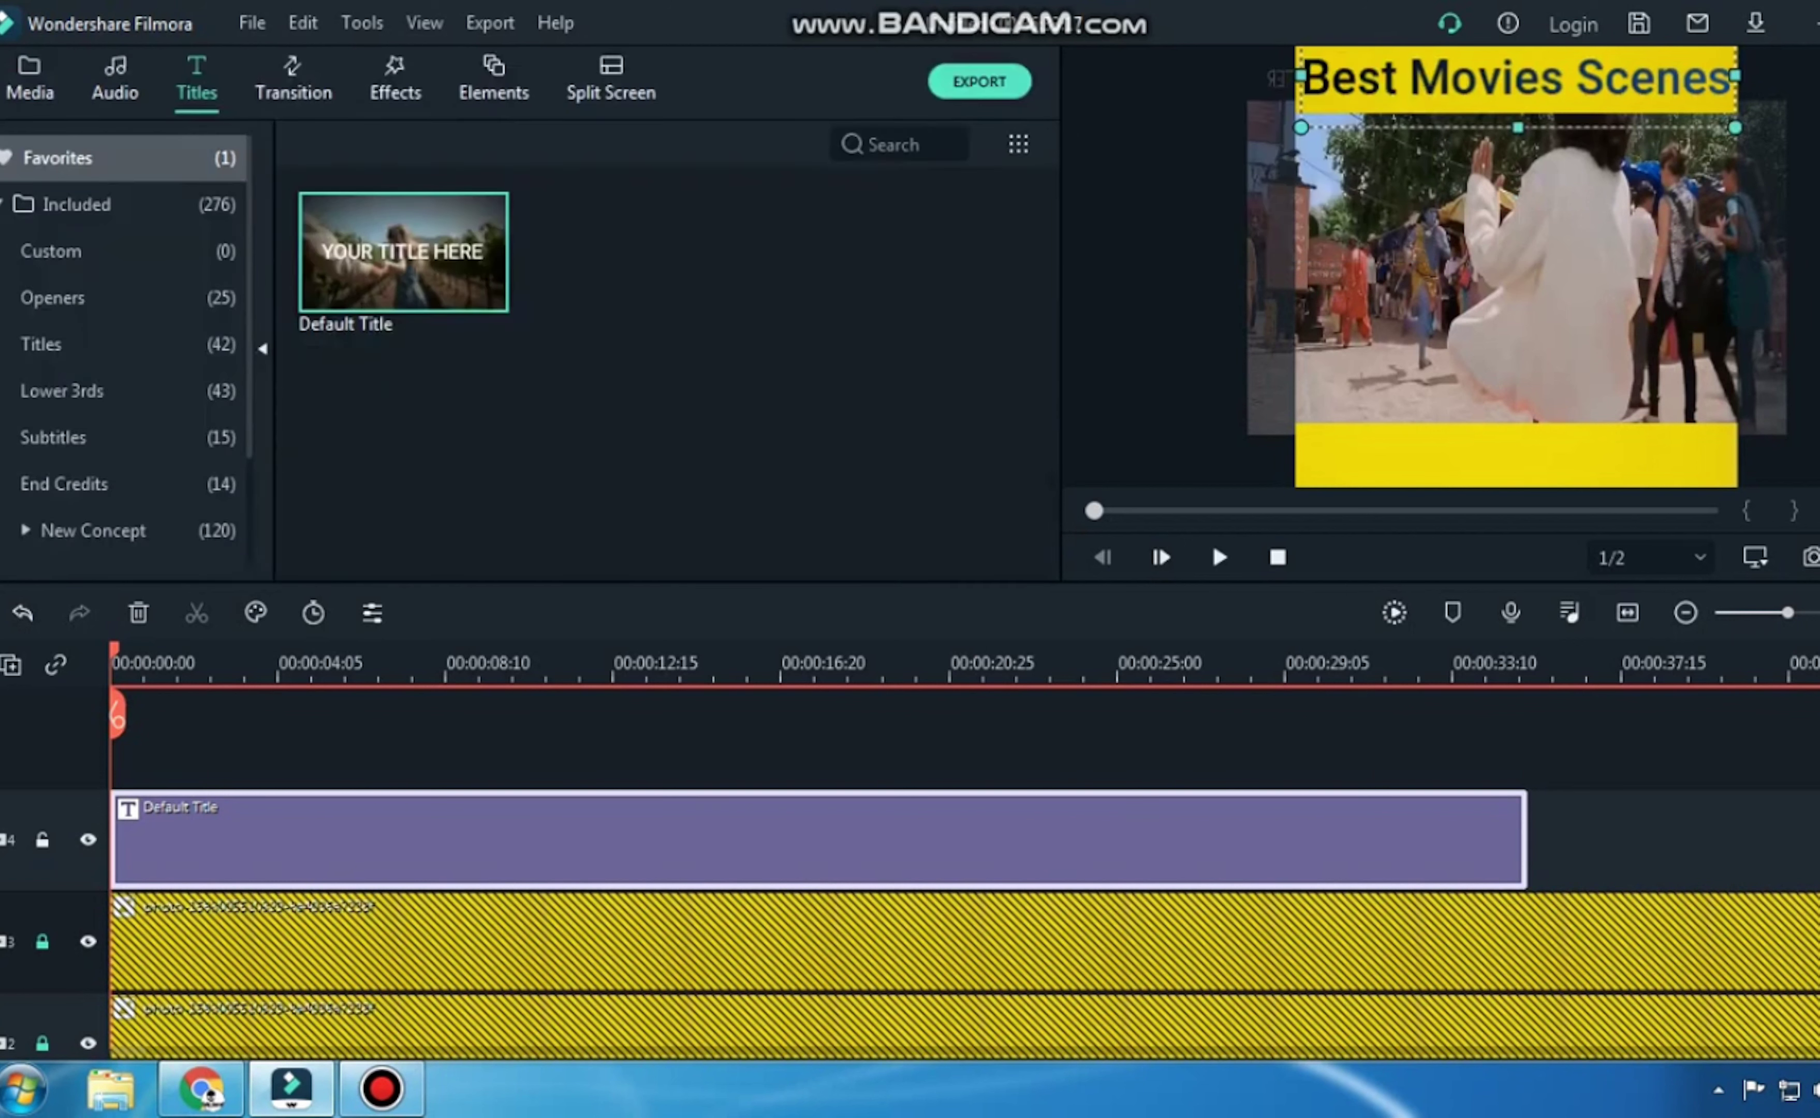
# Extend the title clip on track 4 to the end of the yellow band clips at about 00:36:33.
pyautogui.hotkey('ctrl', '-')
pyautogui.hotkey('ctrl', '-')
pyautogui.hotkey('ctrl', '-')
pyautogui.hotkey('ctrl', '-')
pyautogui.hotkey('ctrl', '-')
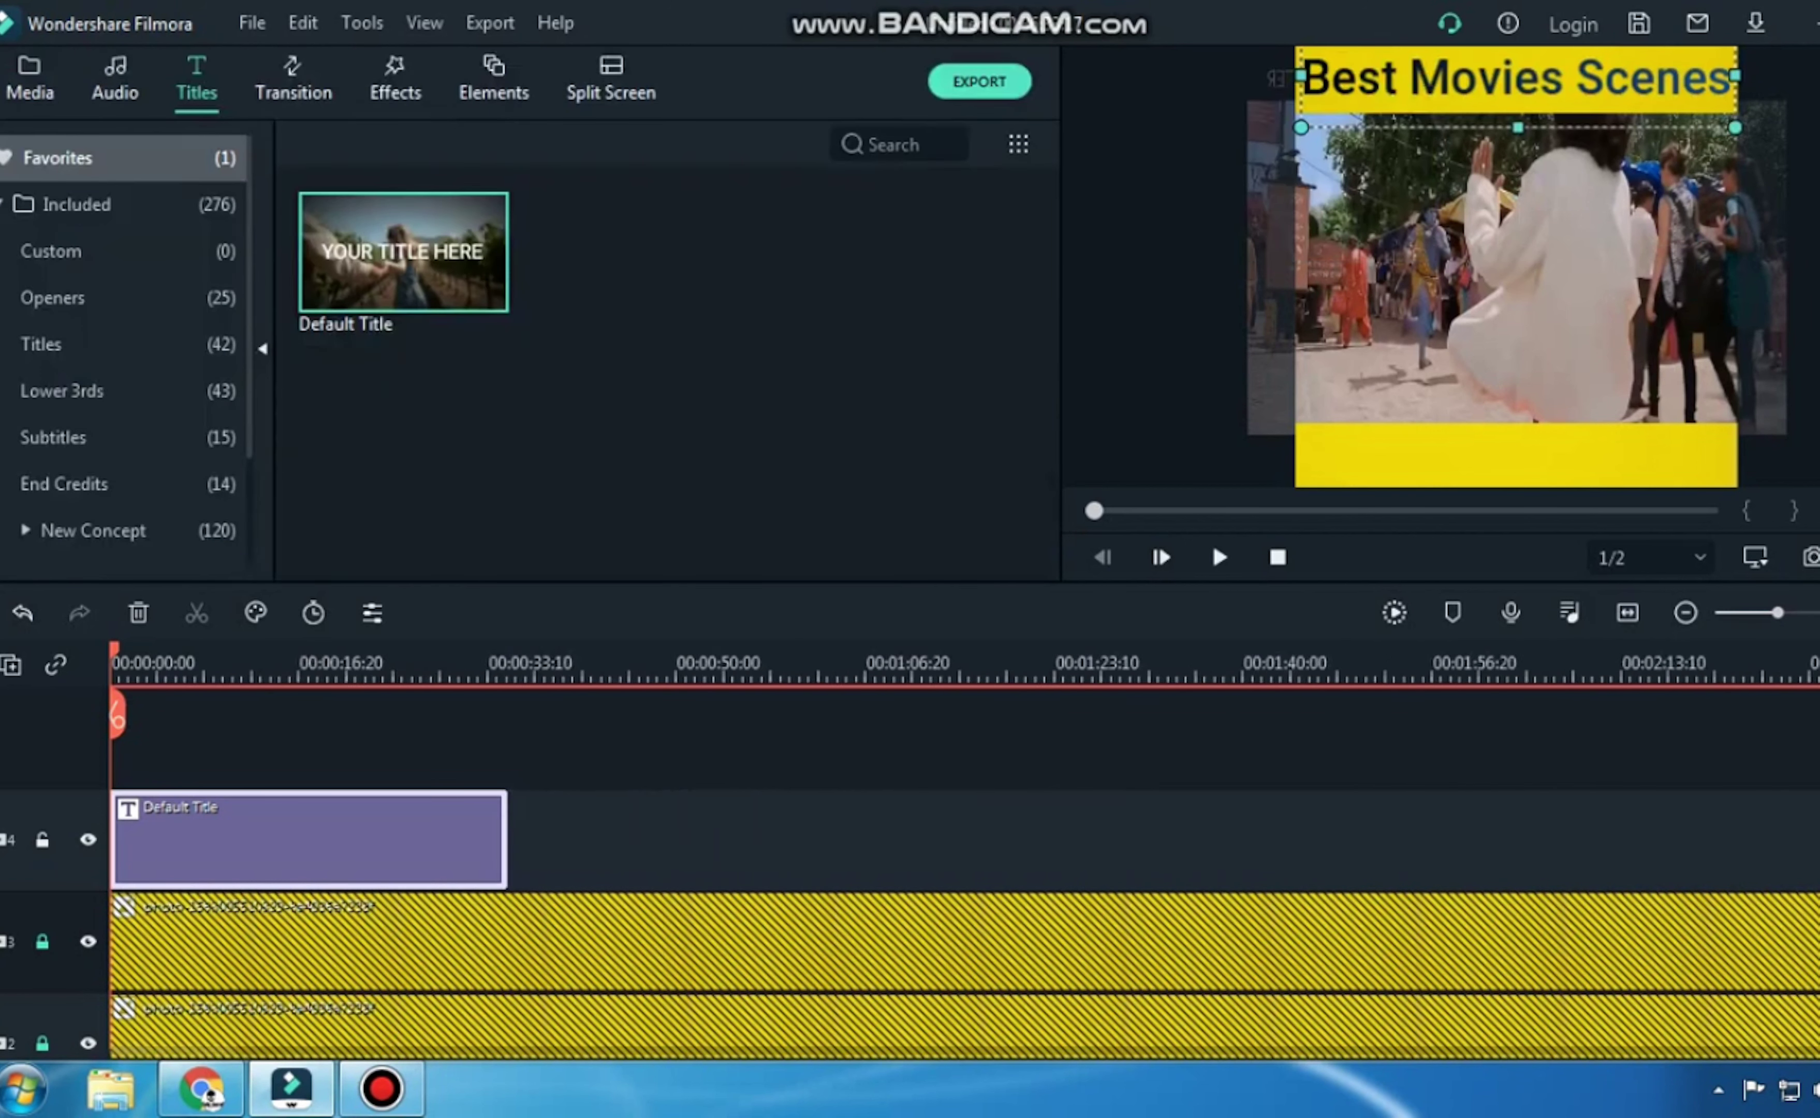
pyautogui.moveTo(399, 839); pyautogui.dragTo(1792, 839)
pyautogui.hotkey('ctrl', '-')
pyautogui.hotkey('ctrl', '-')
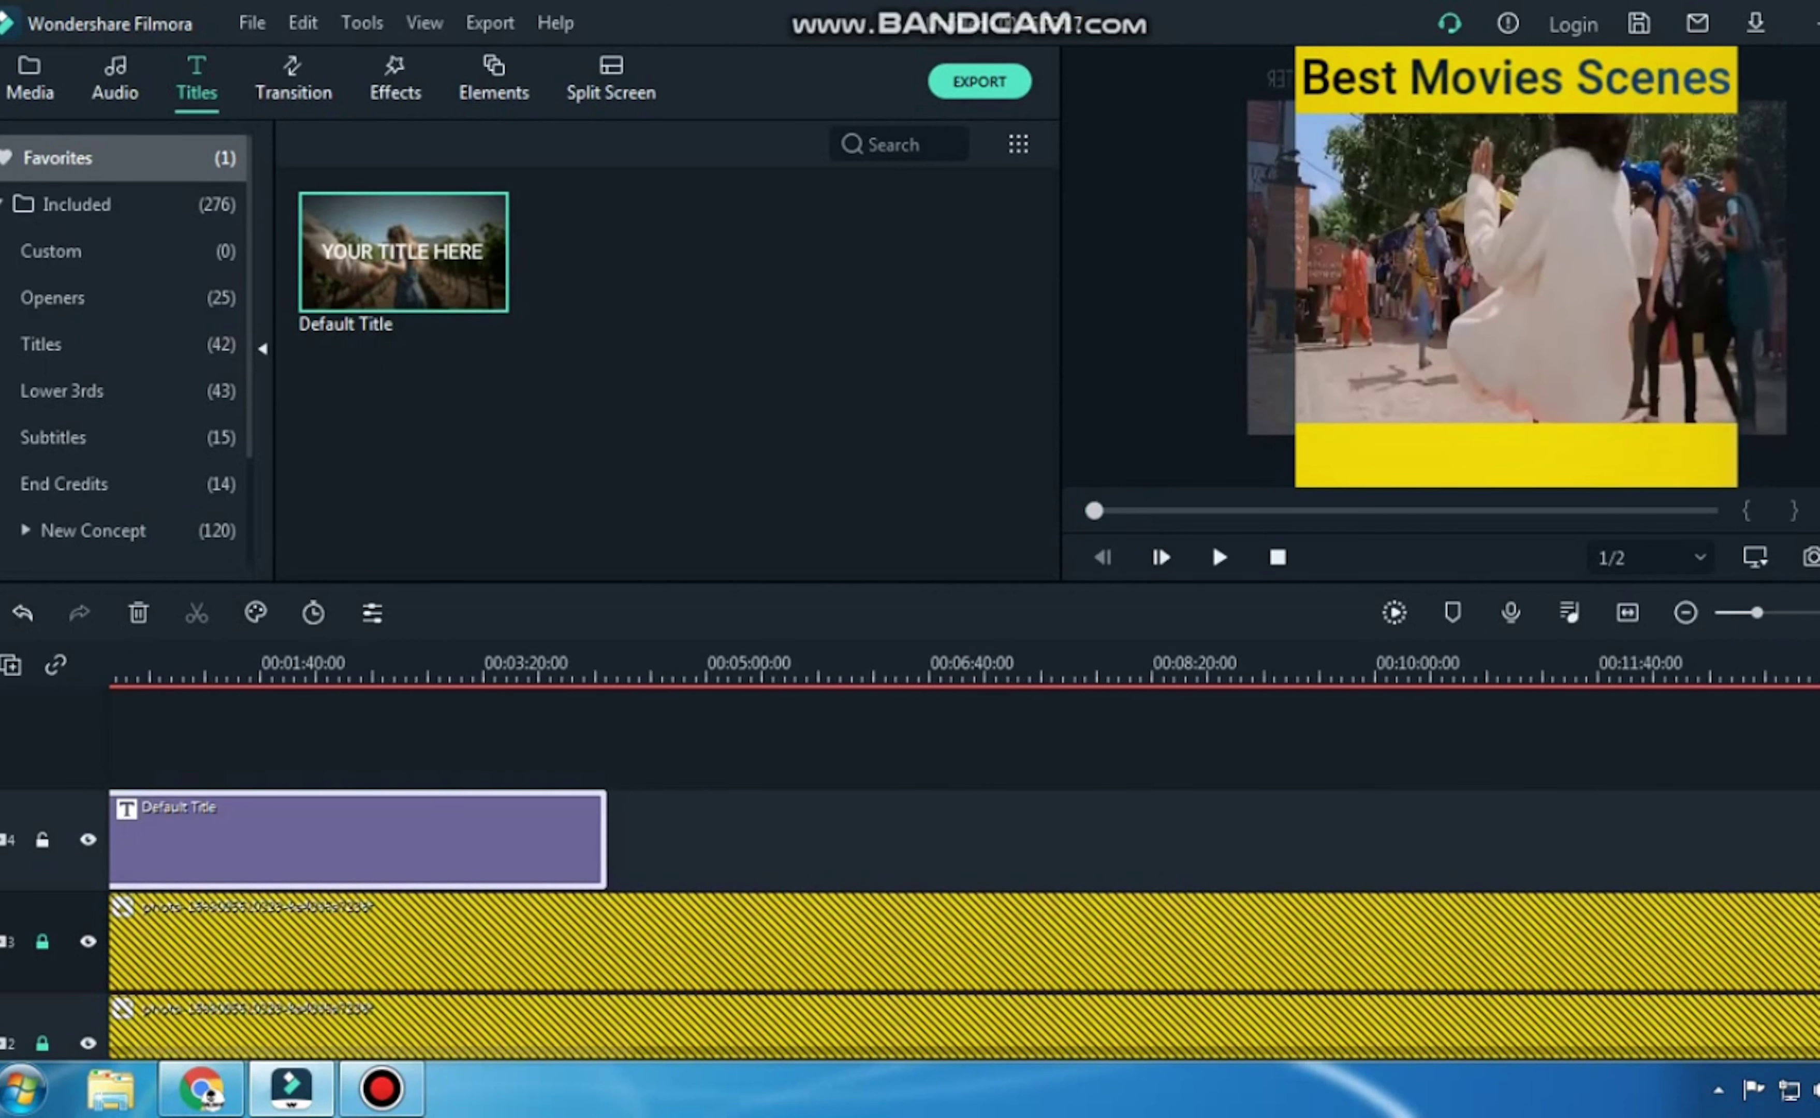
pyautogui.hotkey('ctrl', '-')
pyautogui.hotkey('ctrl', '-')
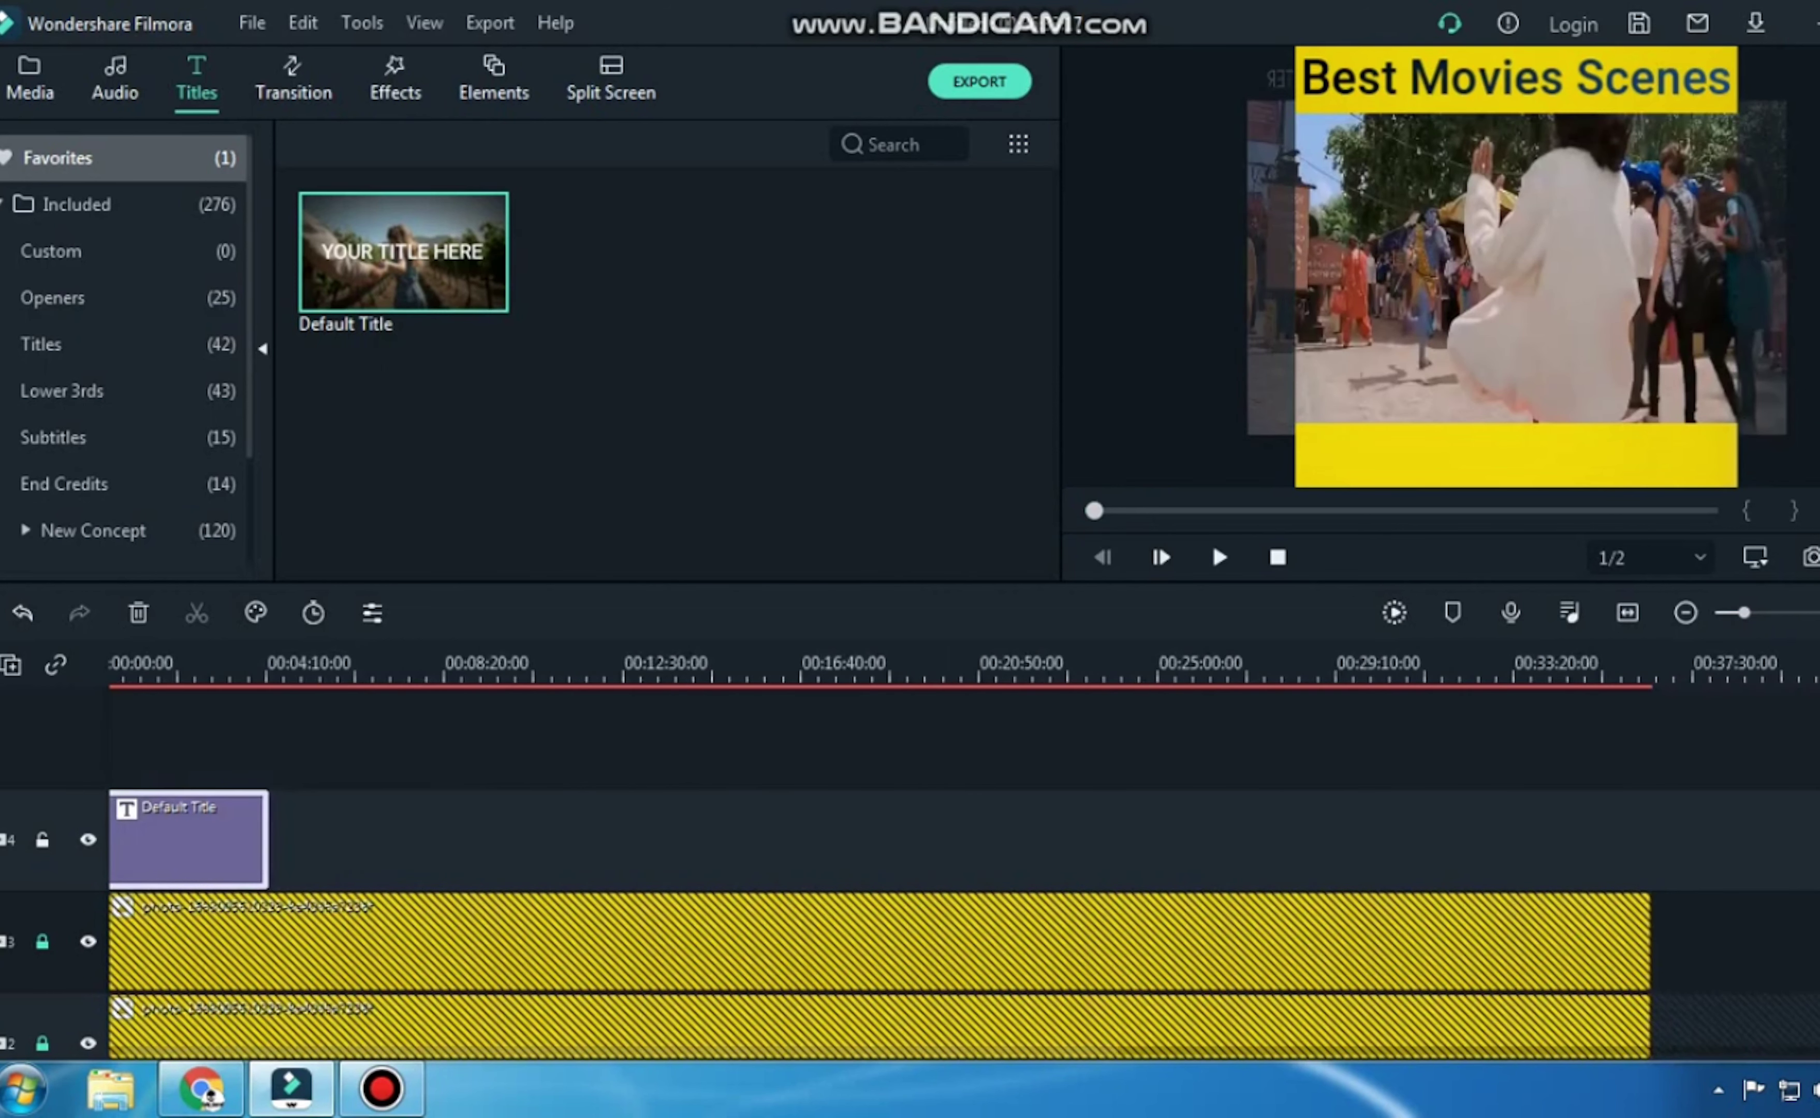
pyautogui.moveTo(266, 838); pyautogui.dragTo(1649, 838)
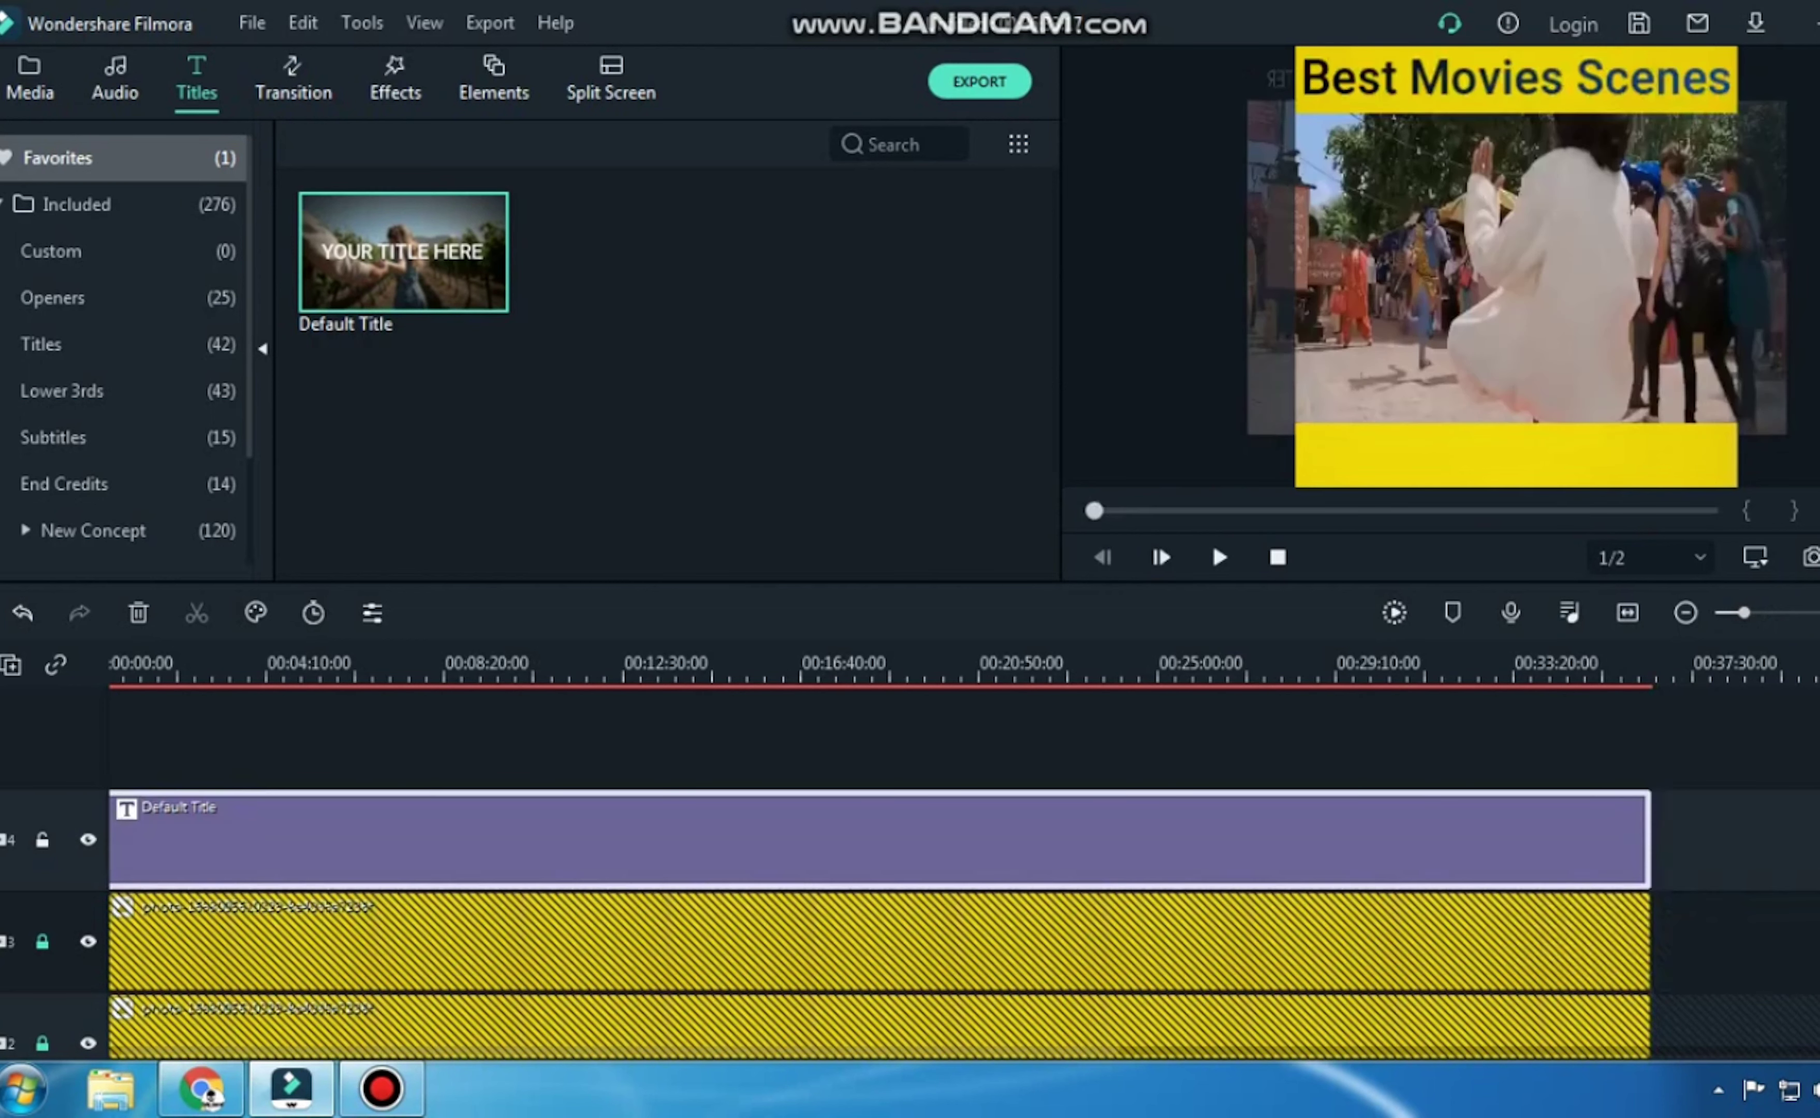
# Change the second gradient colour of the "Best Movies Scenes" title to the pure blue basic colour and apply the edits.
pyautogui.doubleClick(880, 838)
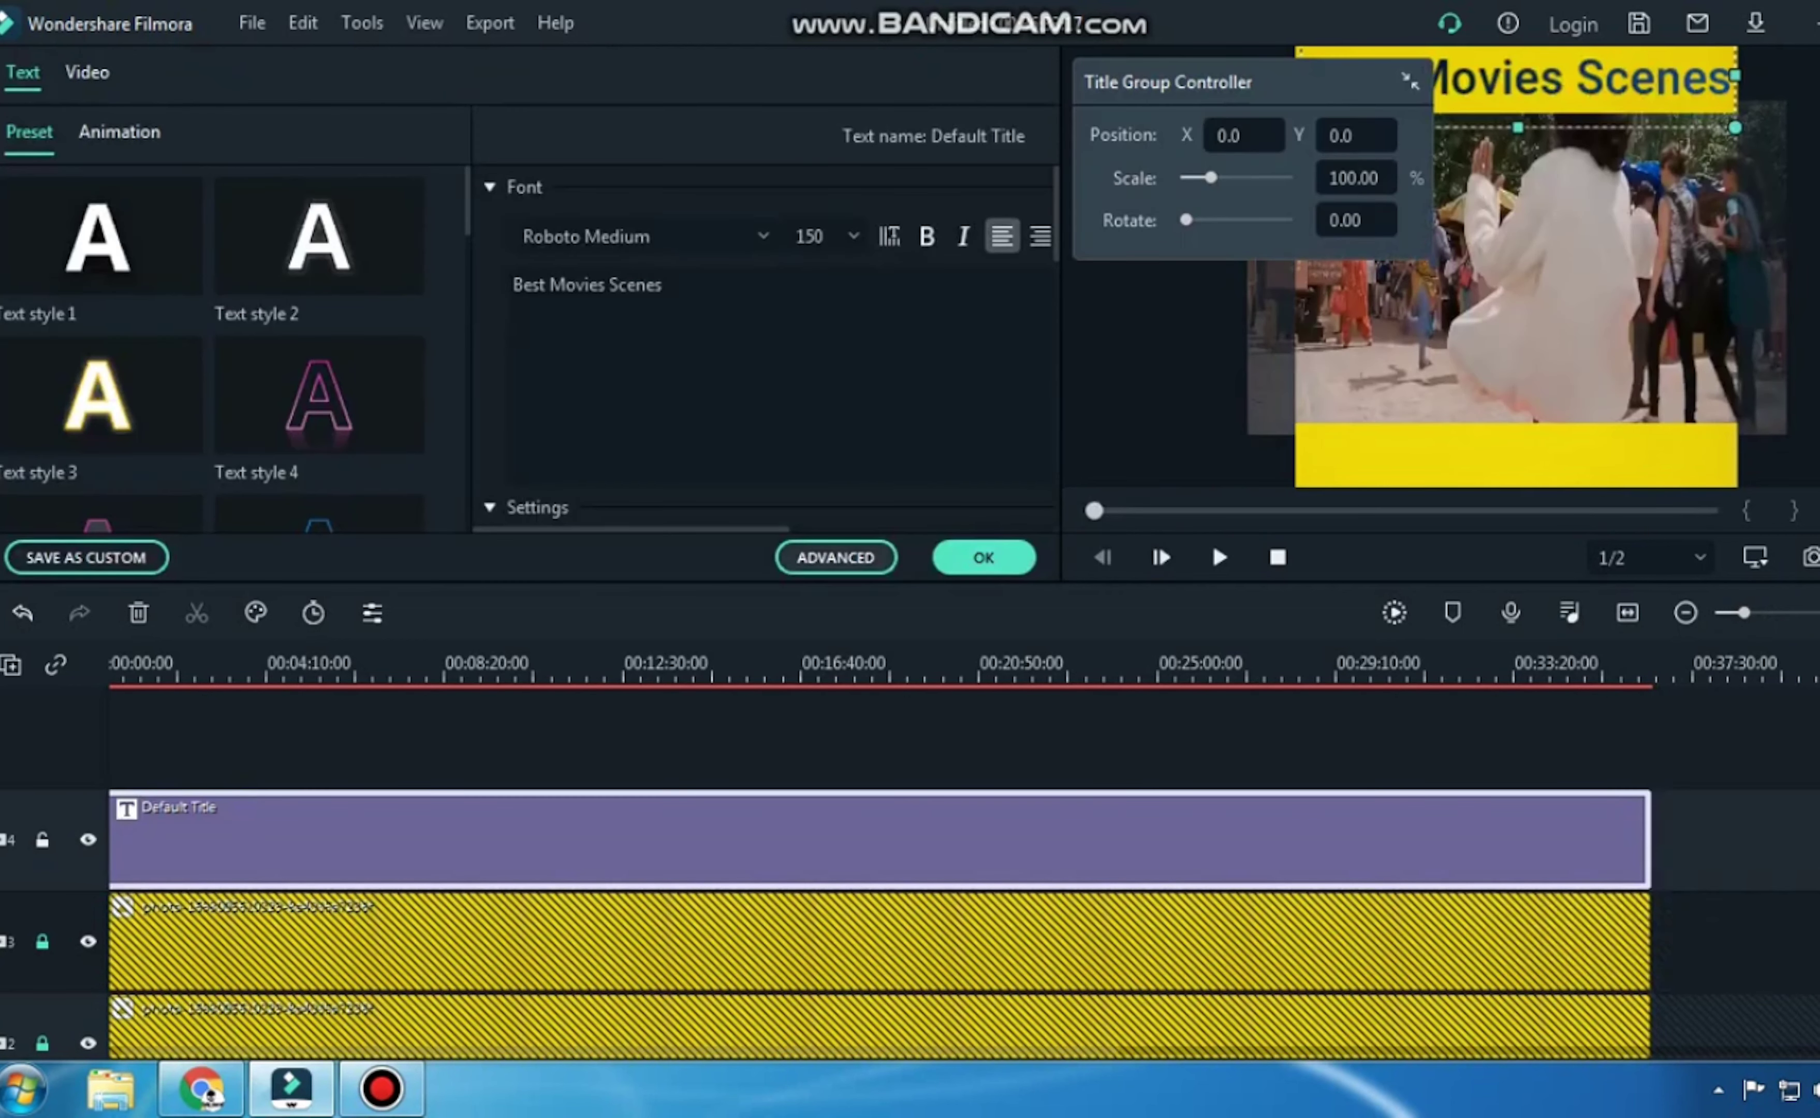
pyautogui.click(835, 557)
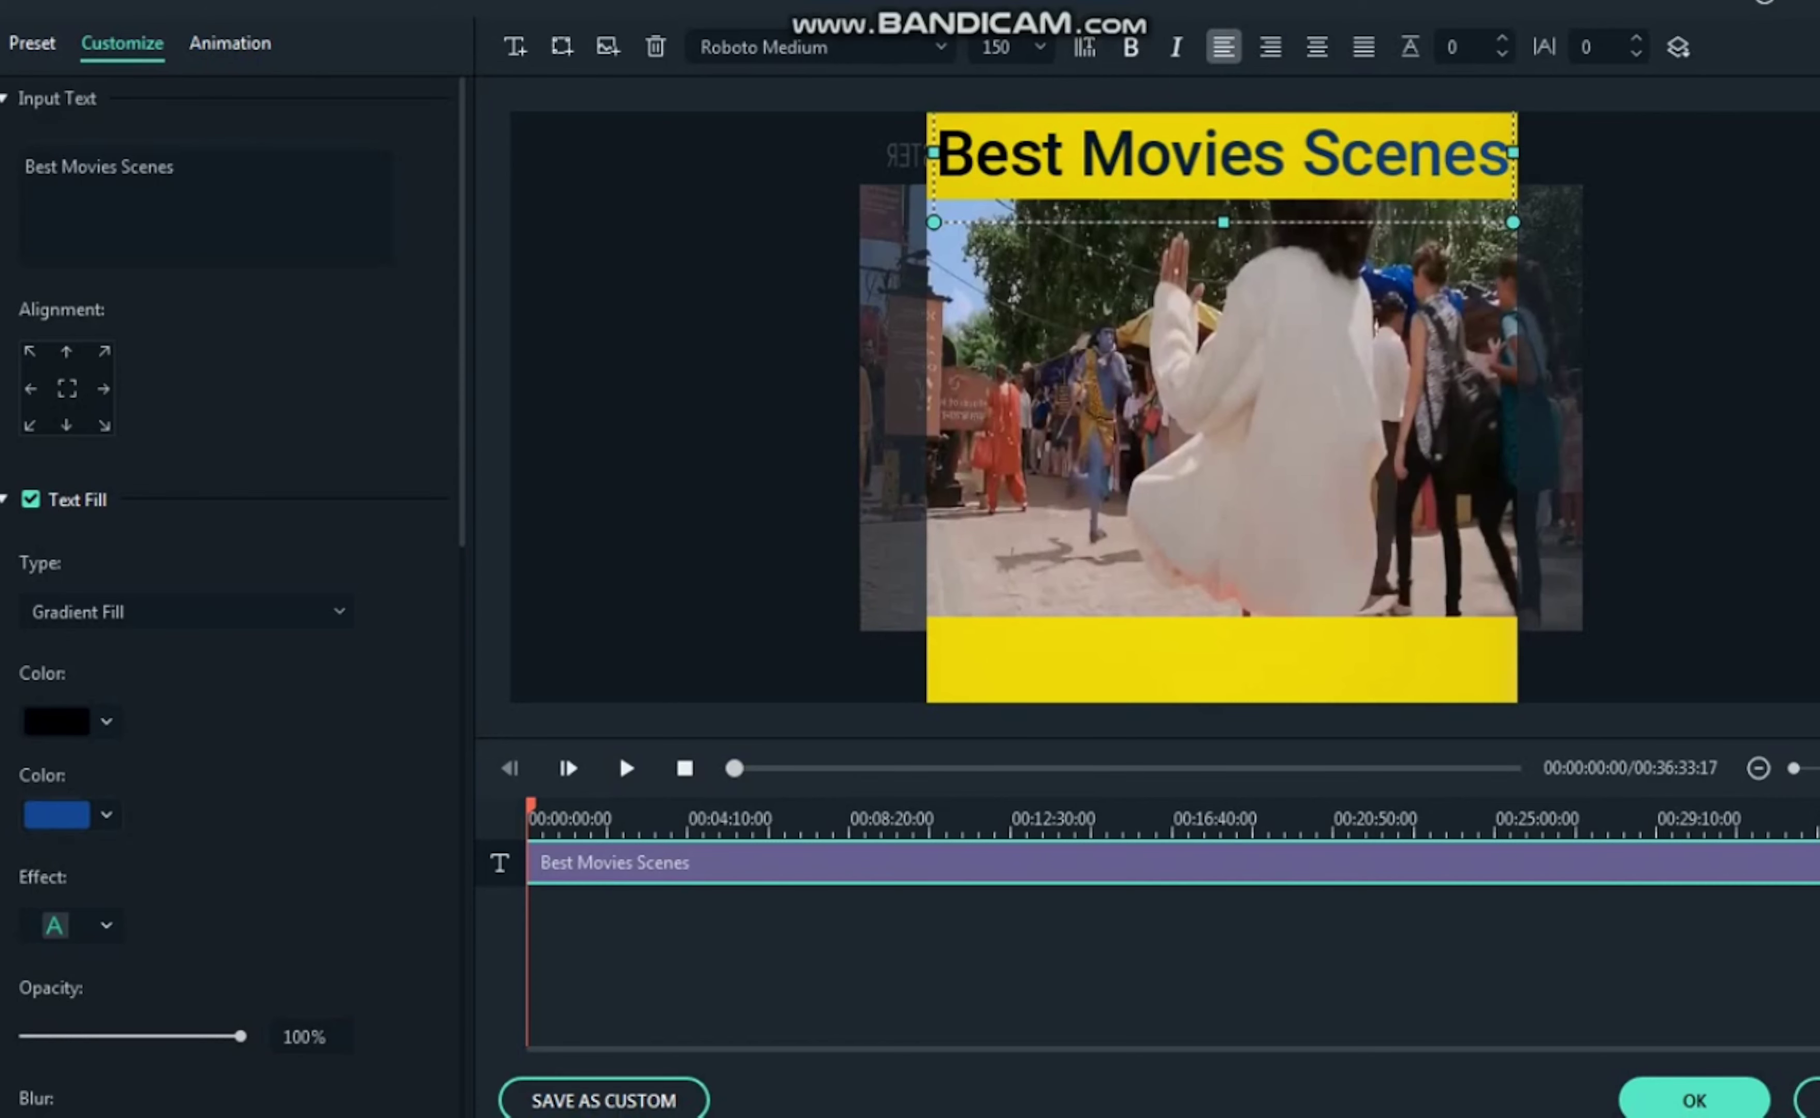
pyautogui.click(106, 815)
pyautogui.click(101, 1020)
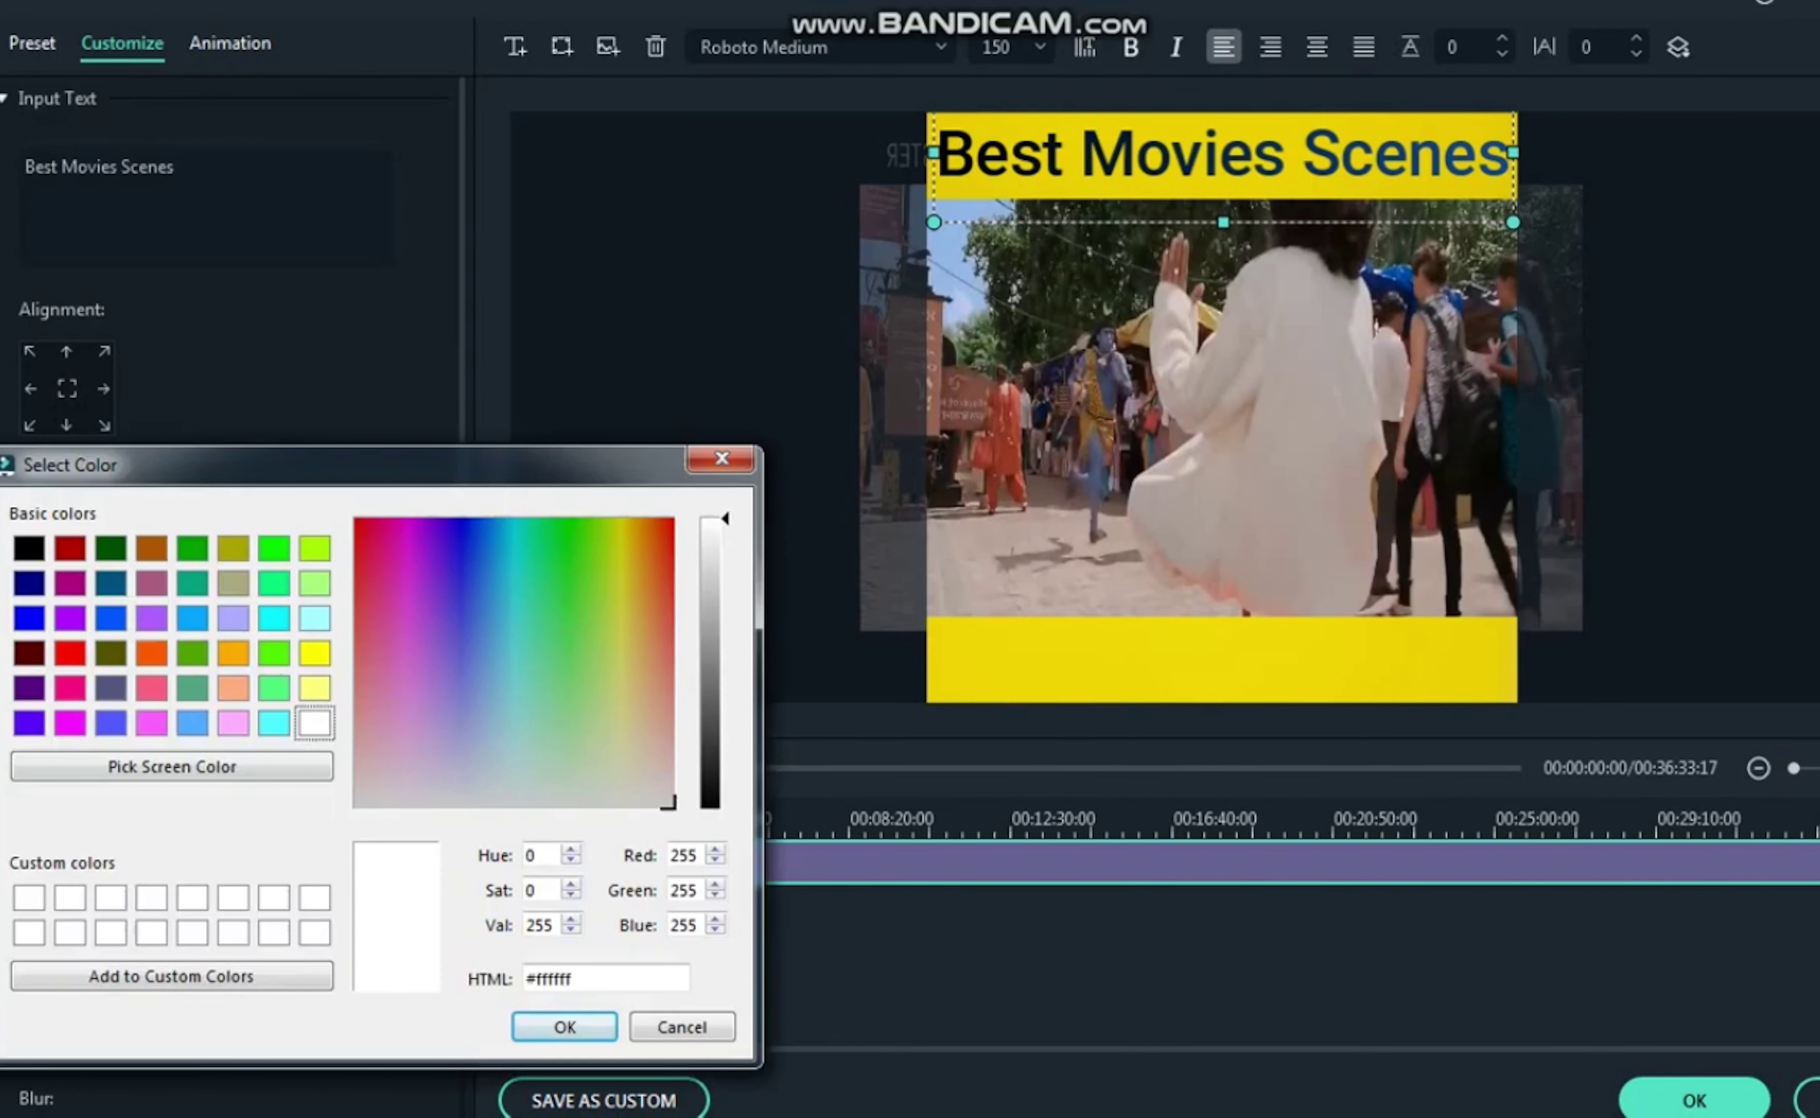
pyautogui.click(29, 619)
pyautogui.click(564, 1025)
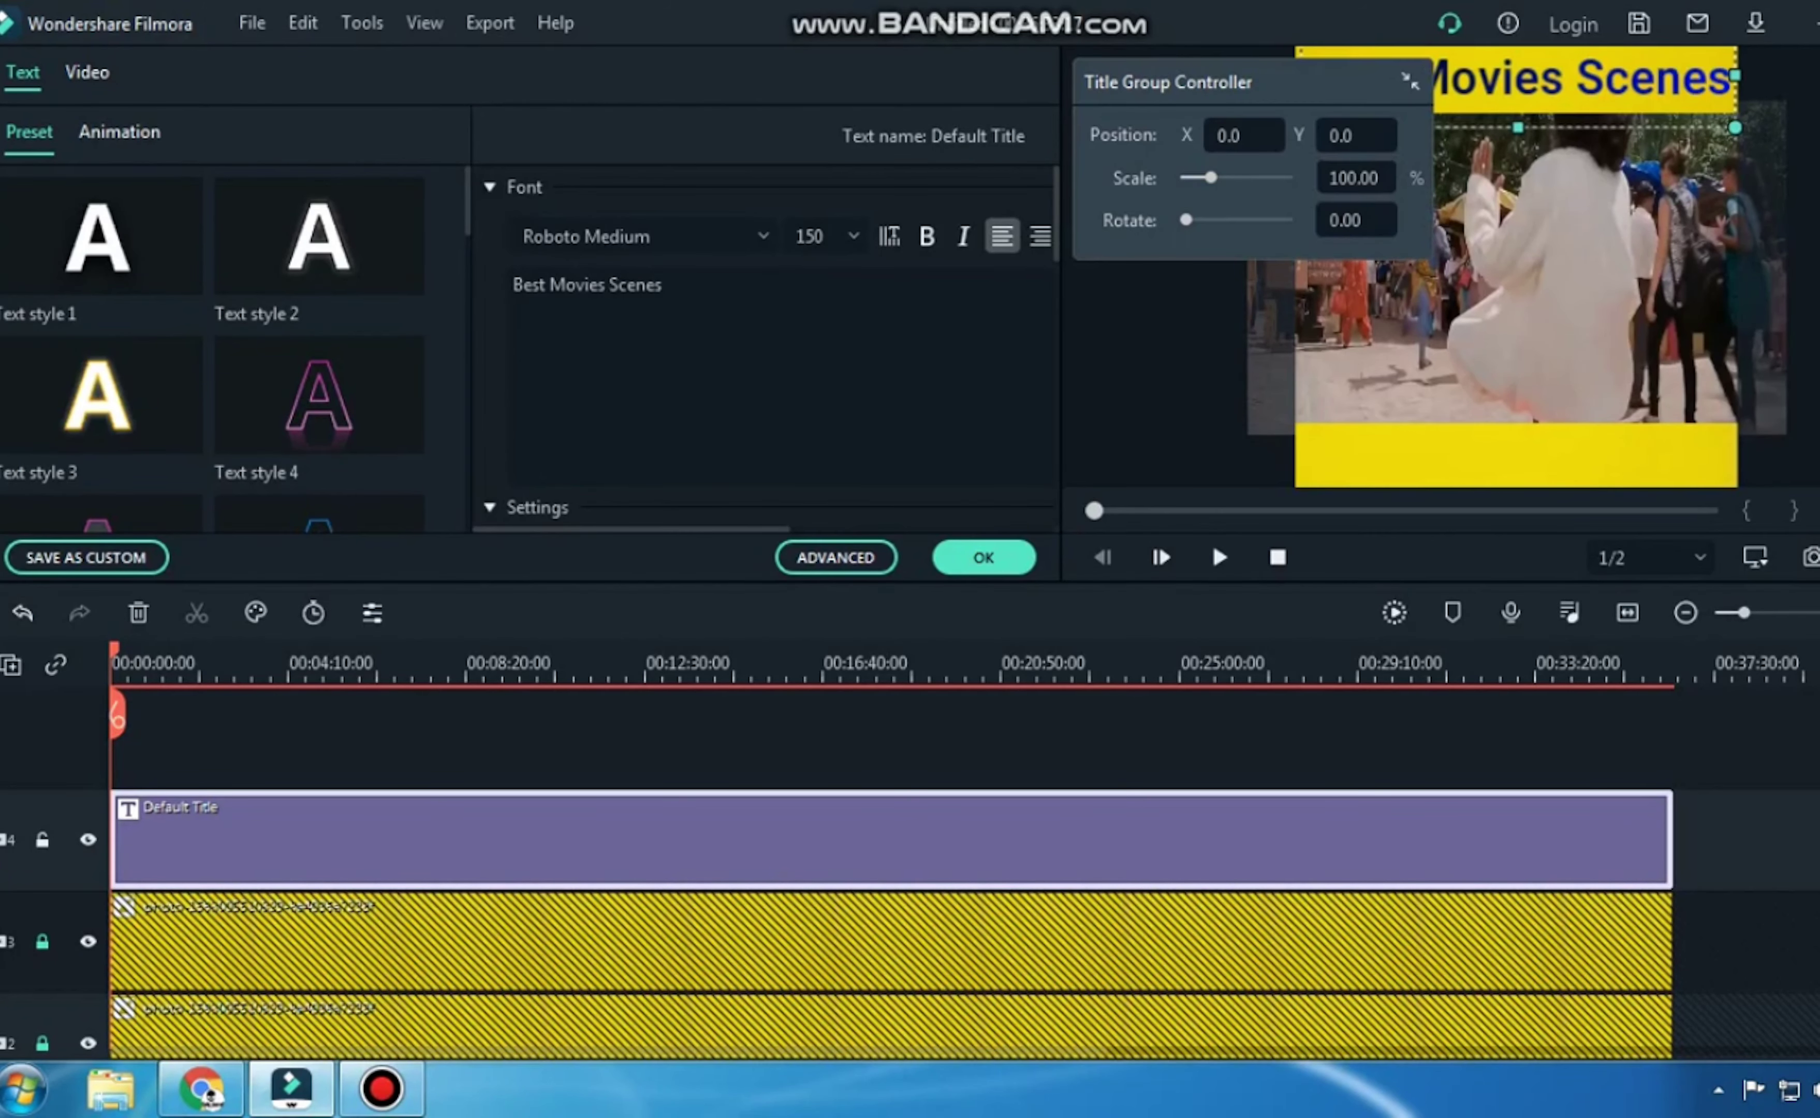
pyautogui.click(1693, 1100)
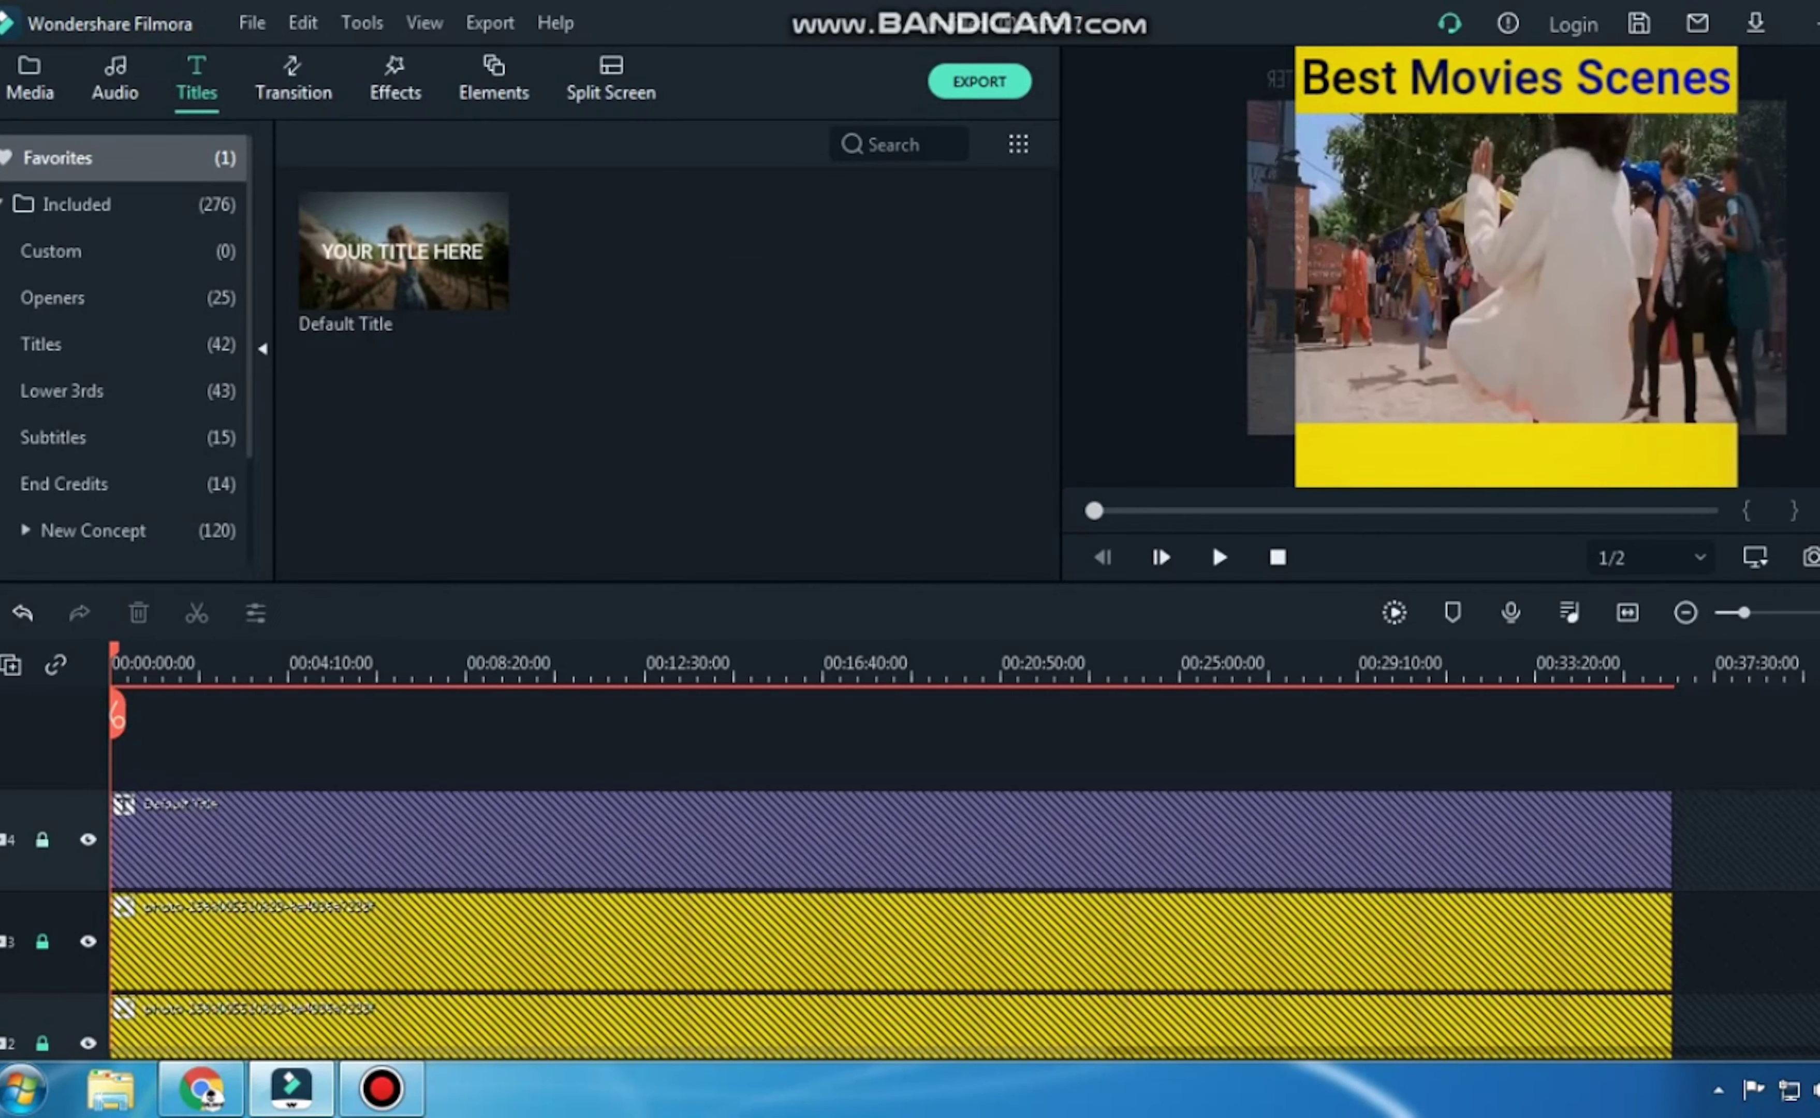
# Add a second Default Title on track 5, close the gap before it, and extend it to the end of the track 4 title.
pyautogui.moveTo(418, 254); pyautogui.dragTo(1572, 837)
pyautogui.click(247, 837)
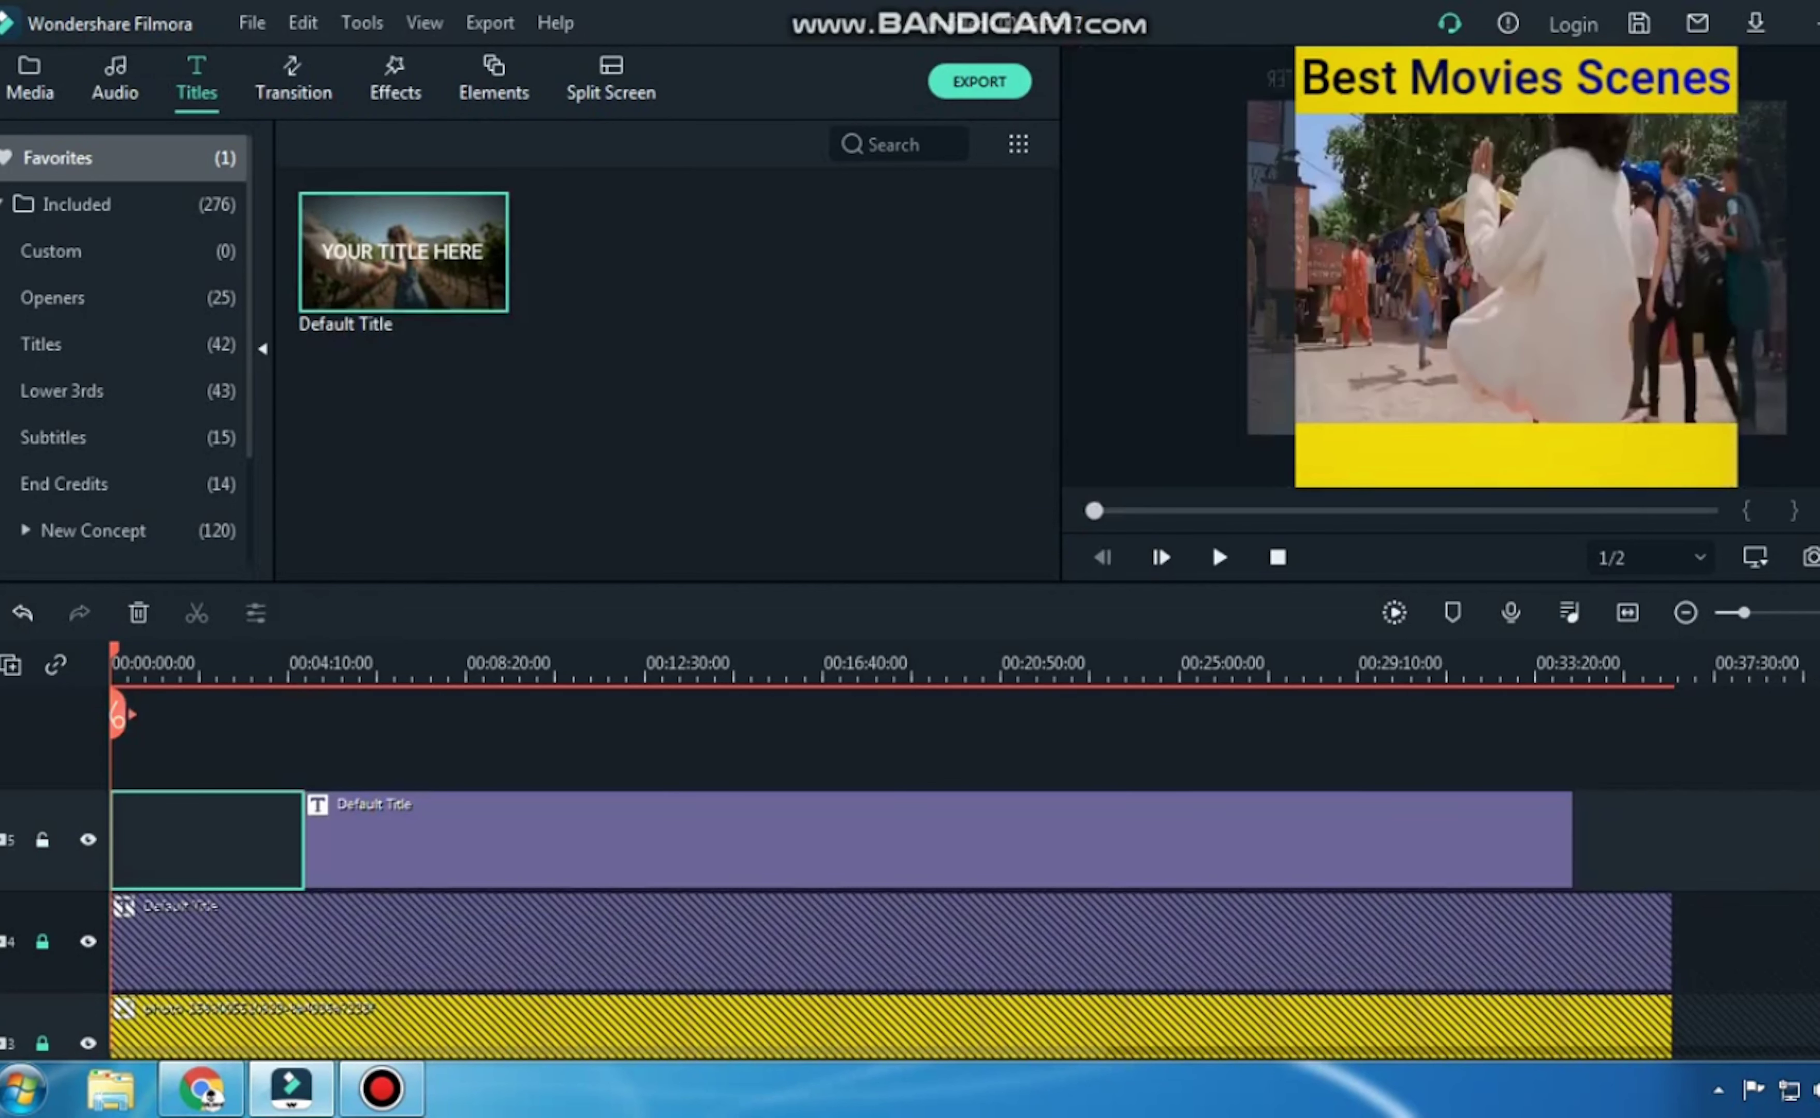
pyautogui.click(139, 613)
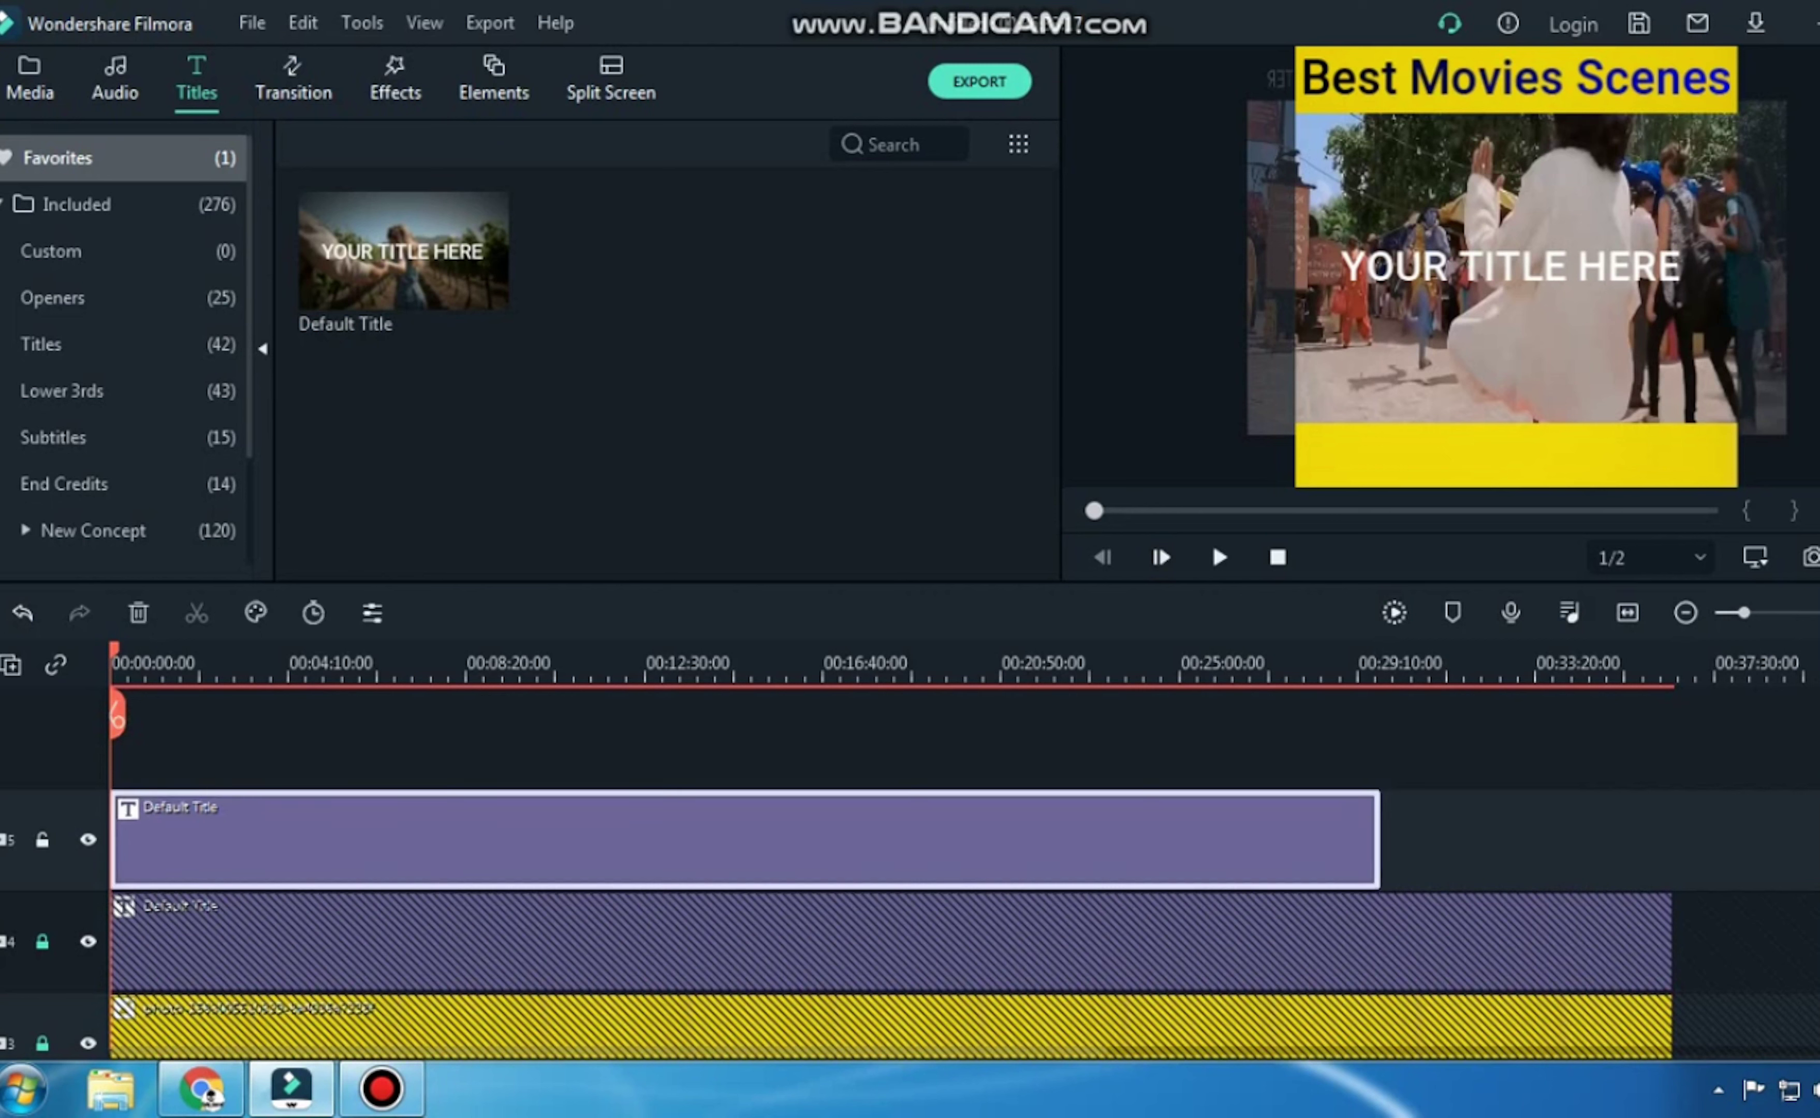
pyautogui.moveTo(1378, 837); pyautogui.dragTo(1671, 837)
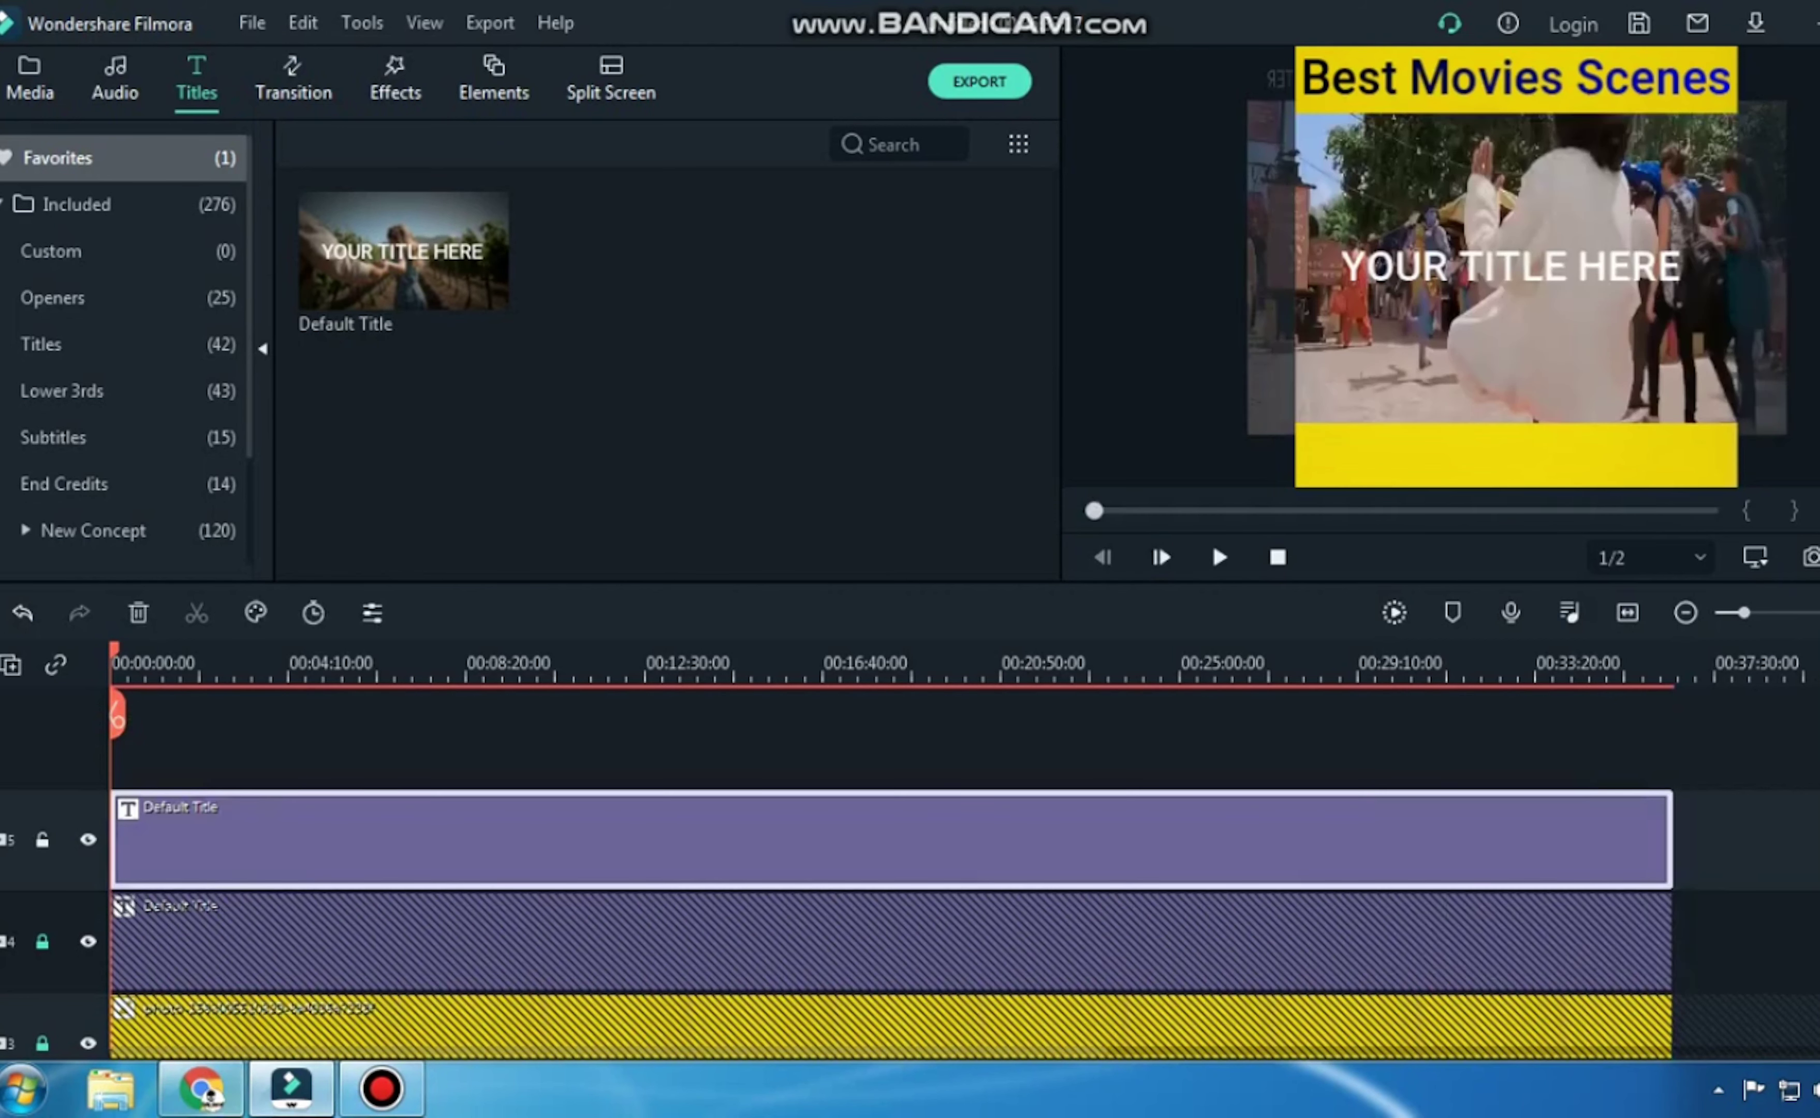
# Switch to Chrome and copy the Google search text "guess the movie".
pyautogui.click(200, 1087)
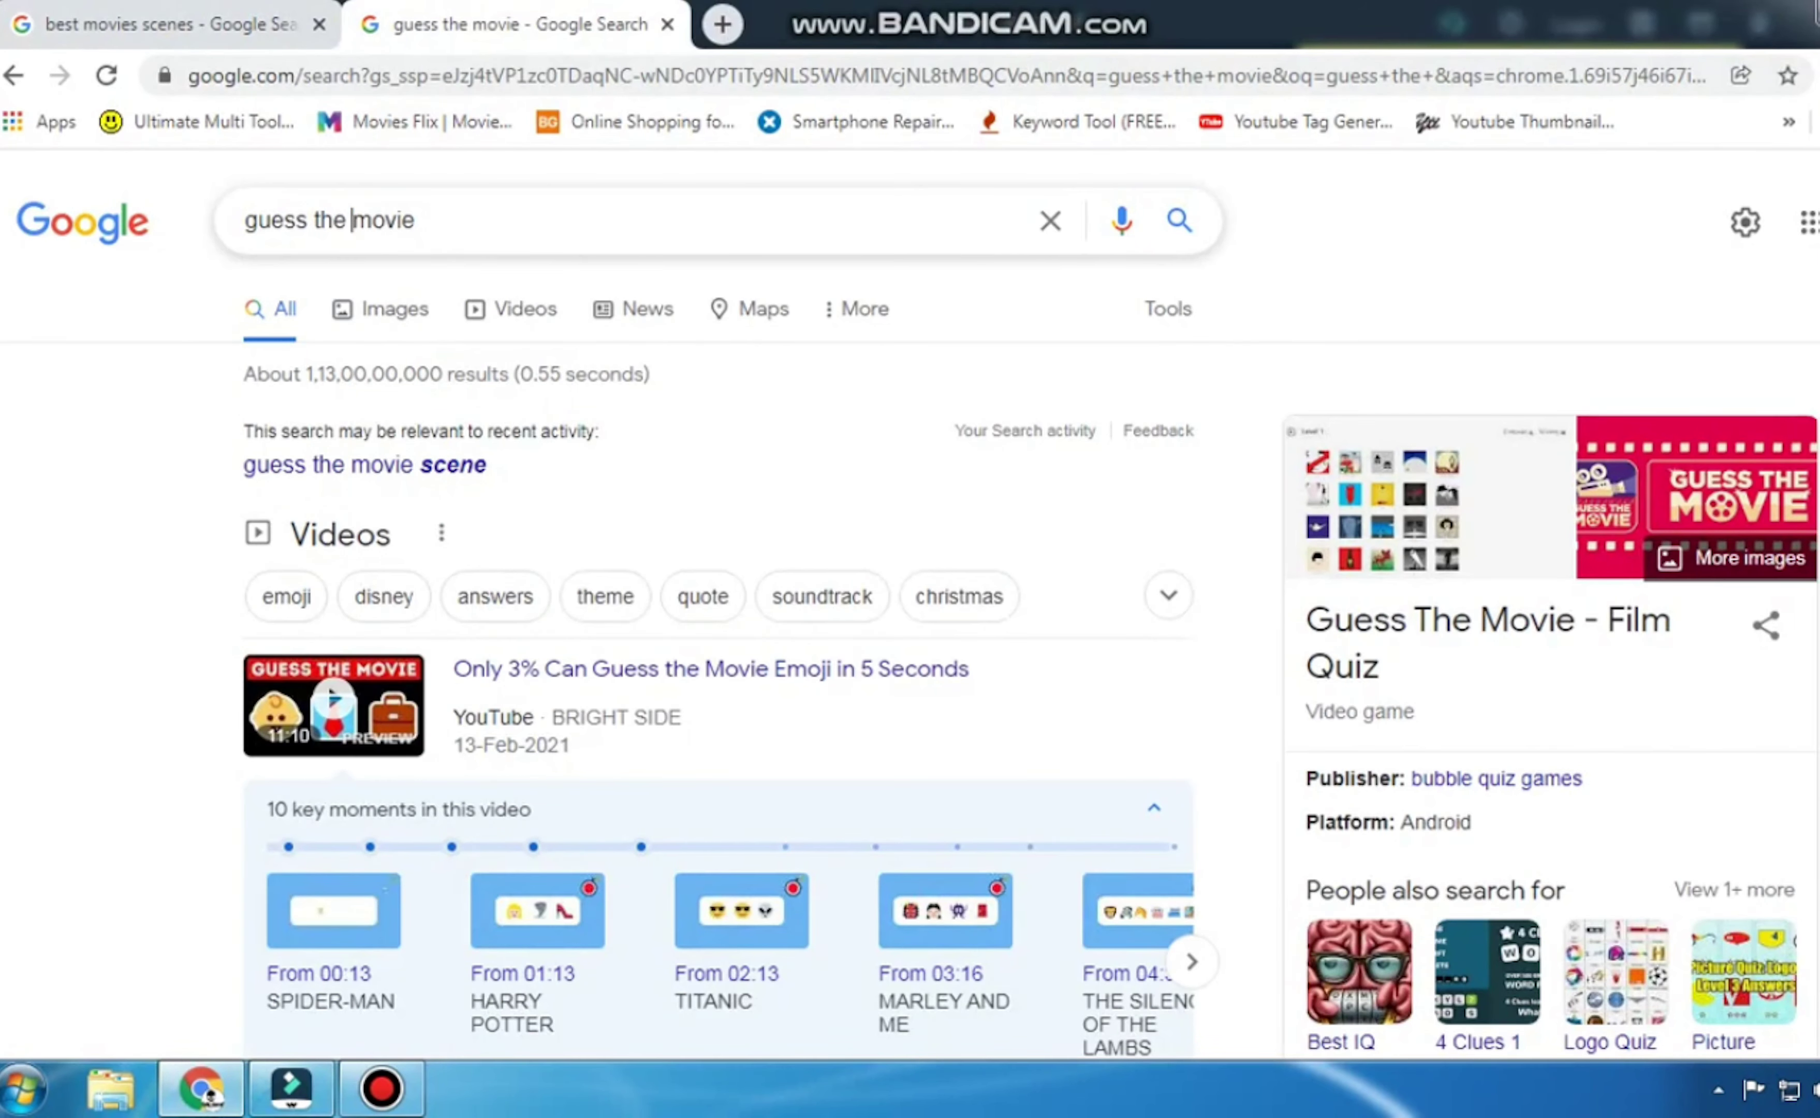
pyautogui.tripleClick(353, 219)
pyautogui.write('c')
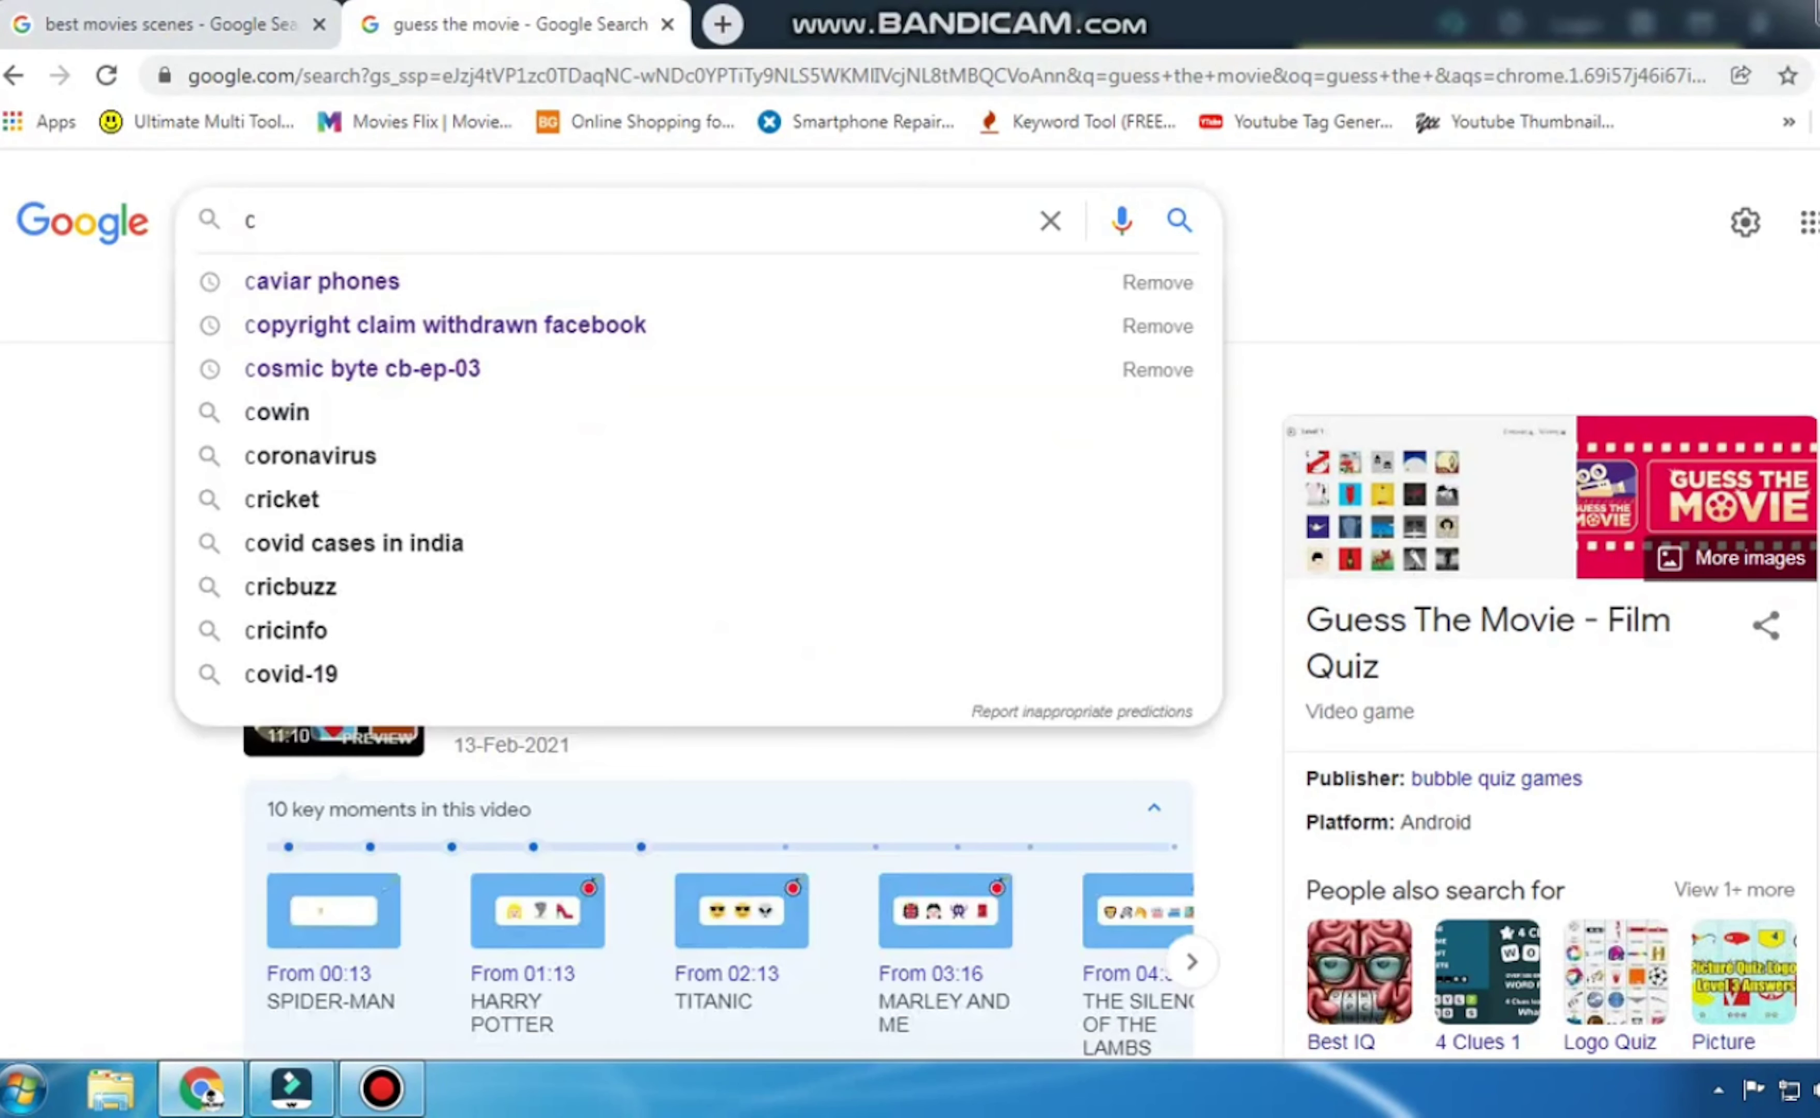
pyautogui.click(106, 75)
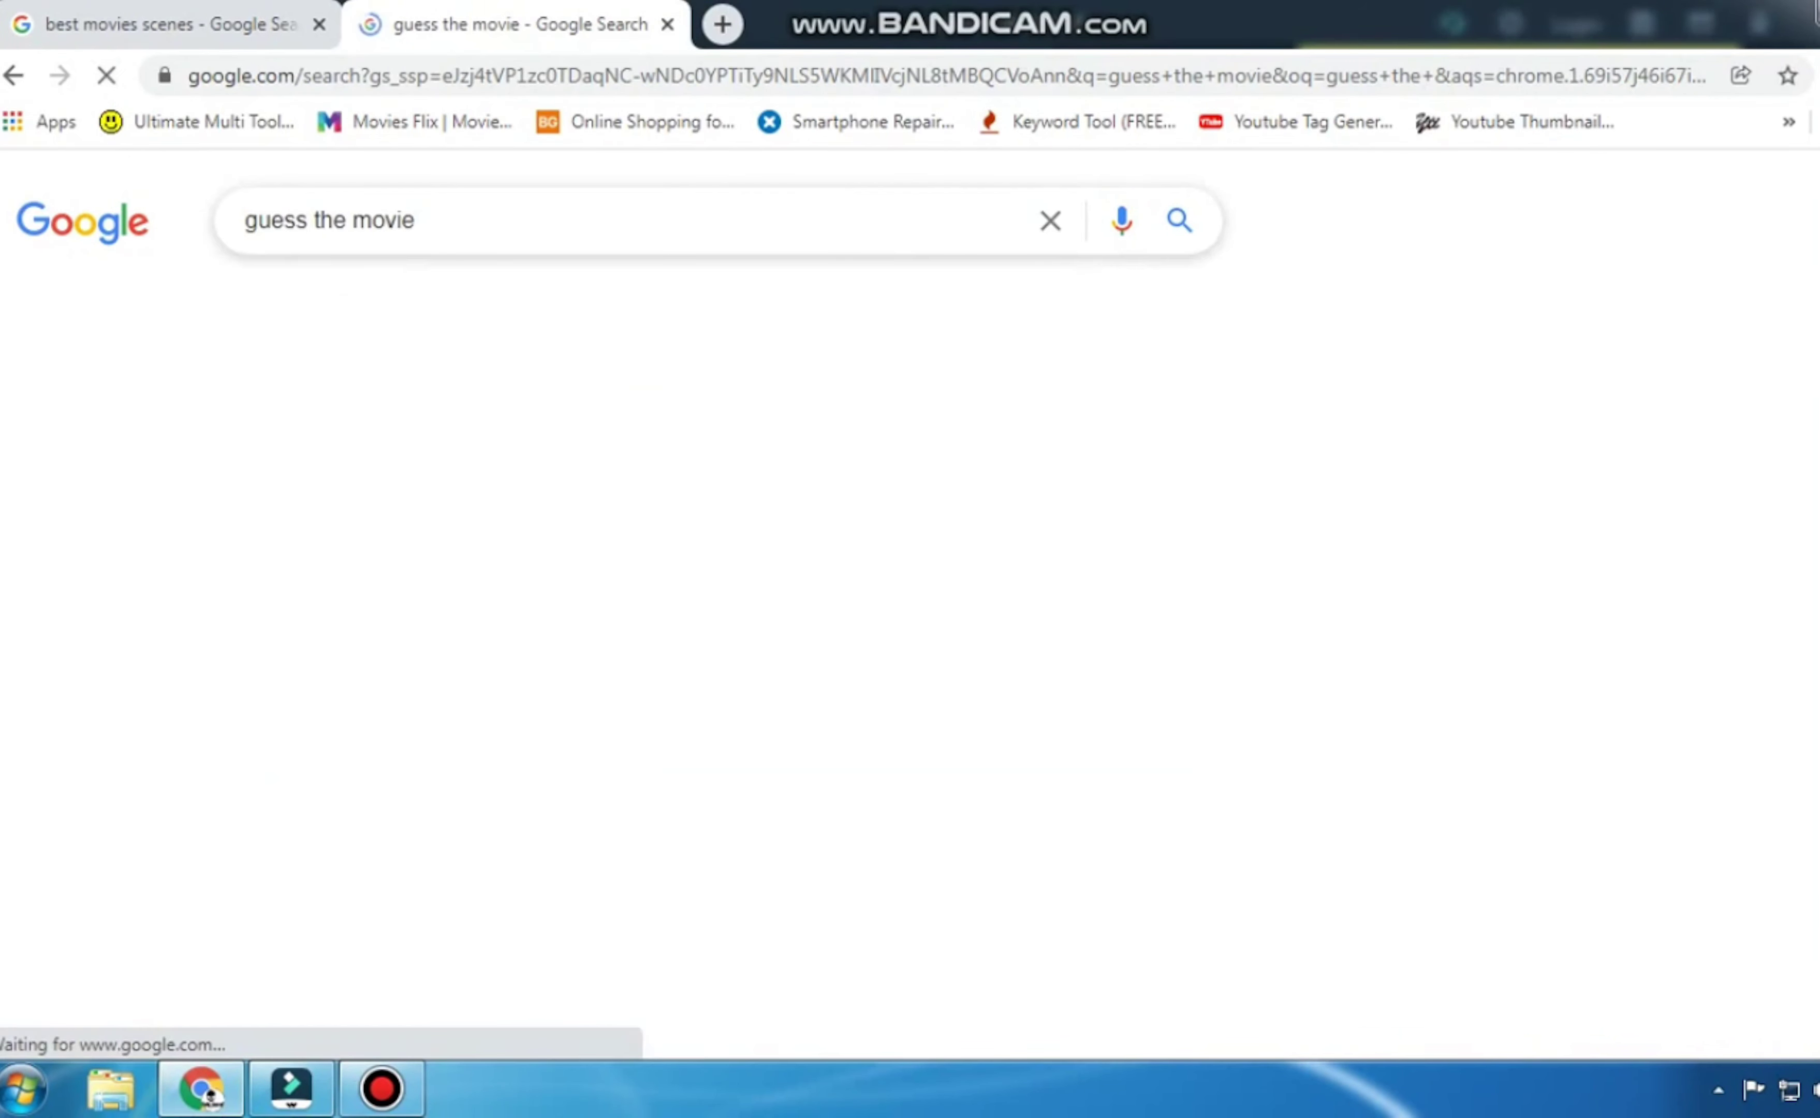
pyautogui.tripleClick(376, 219)
pyautogui.hotkey('ctrl', 'c')
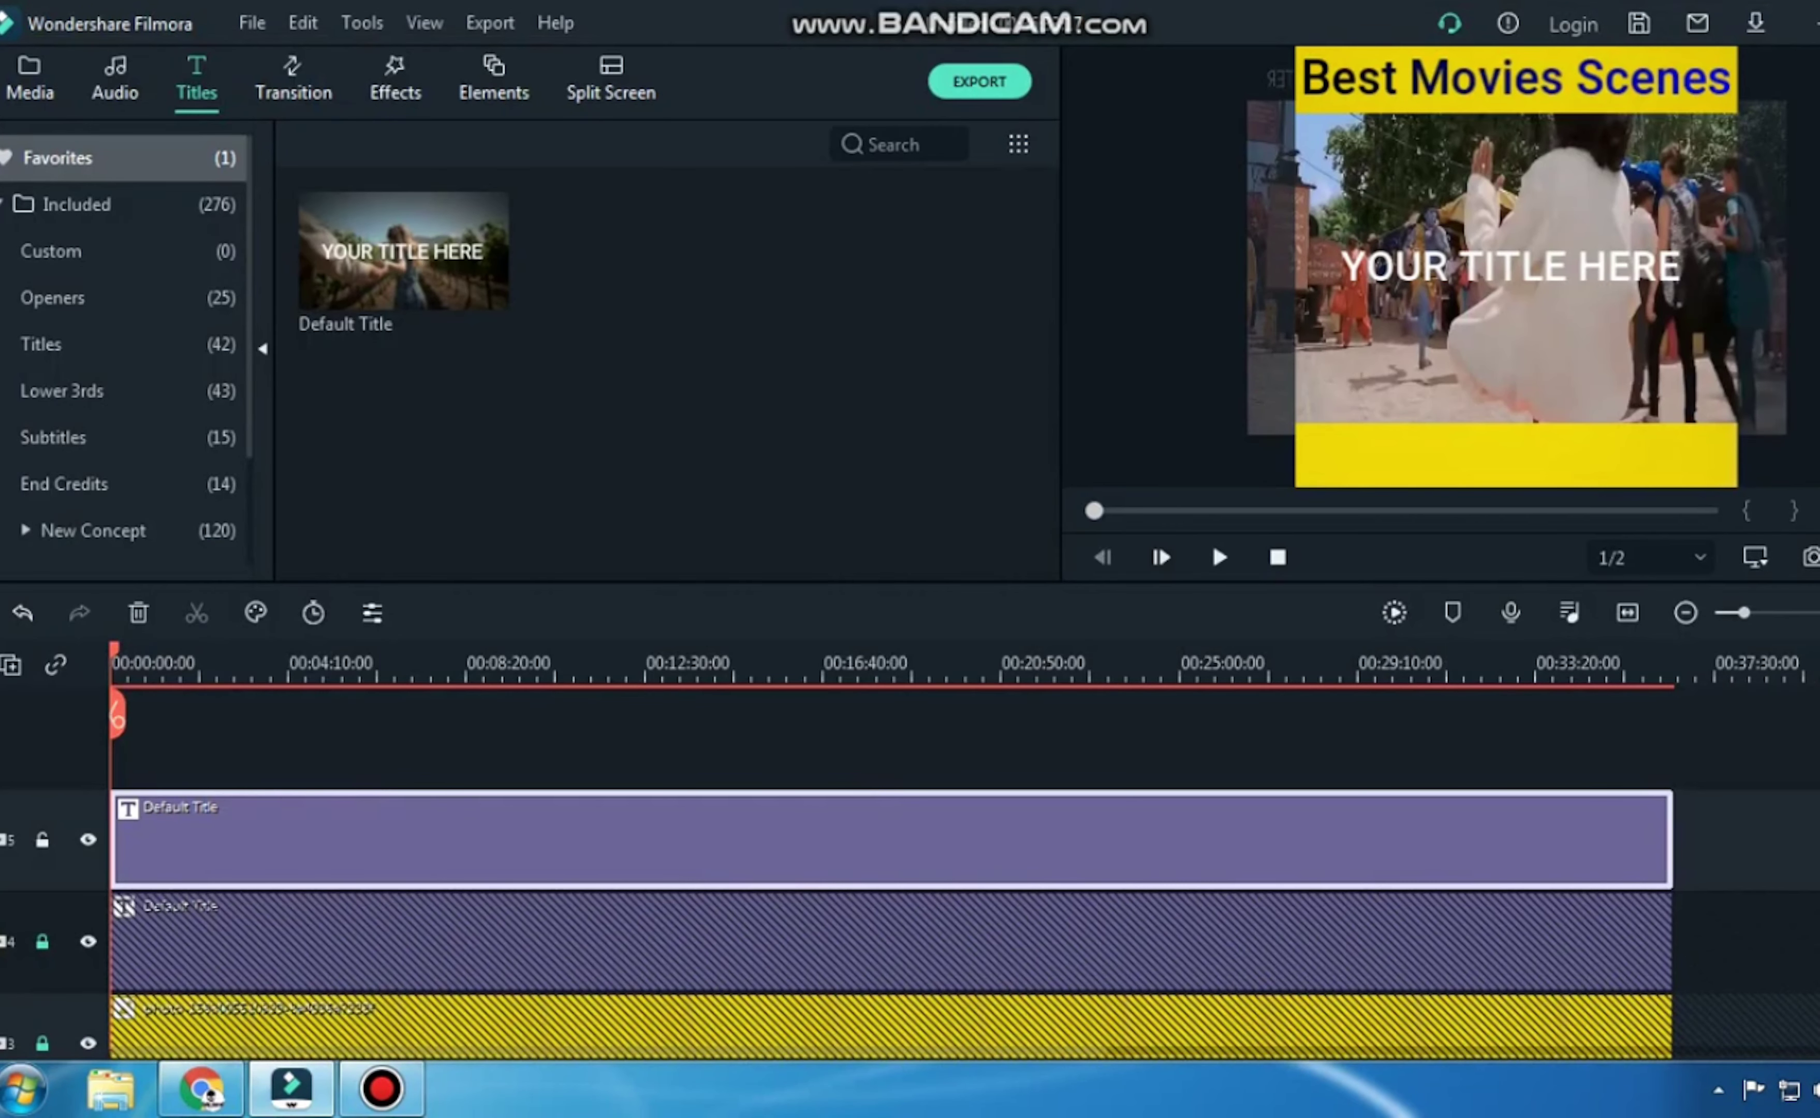
# Replace the track 5 title's placeholder text with the copied "guess the movie" and set its font size to 125.
pyautogui.doubleClick(859, 840)
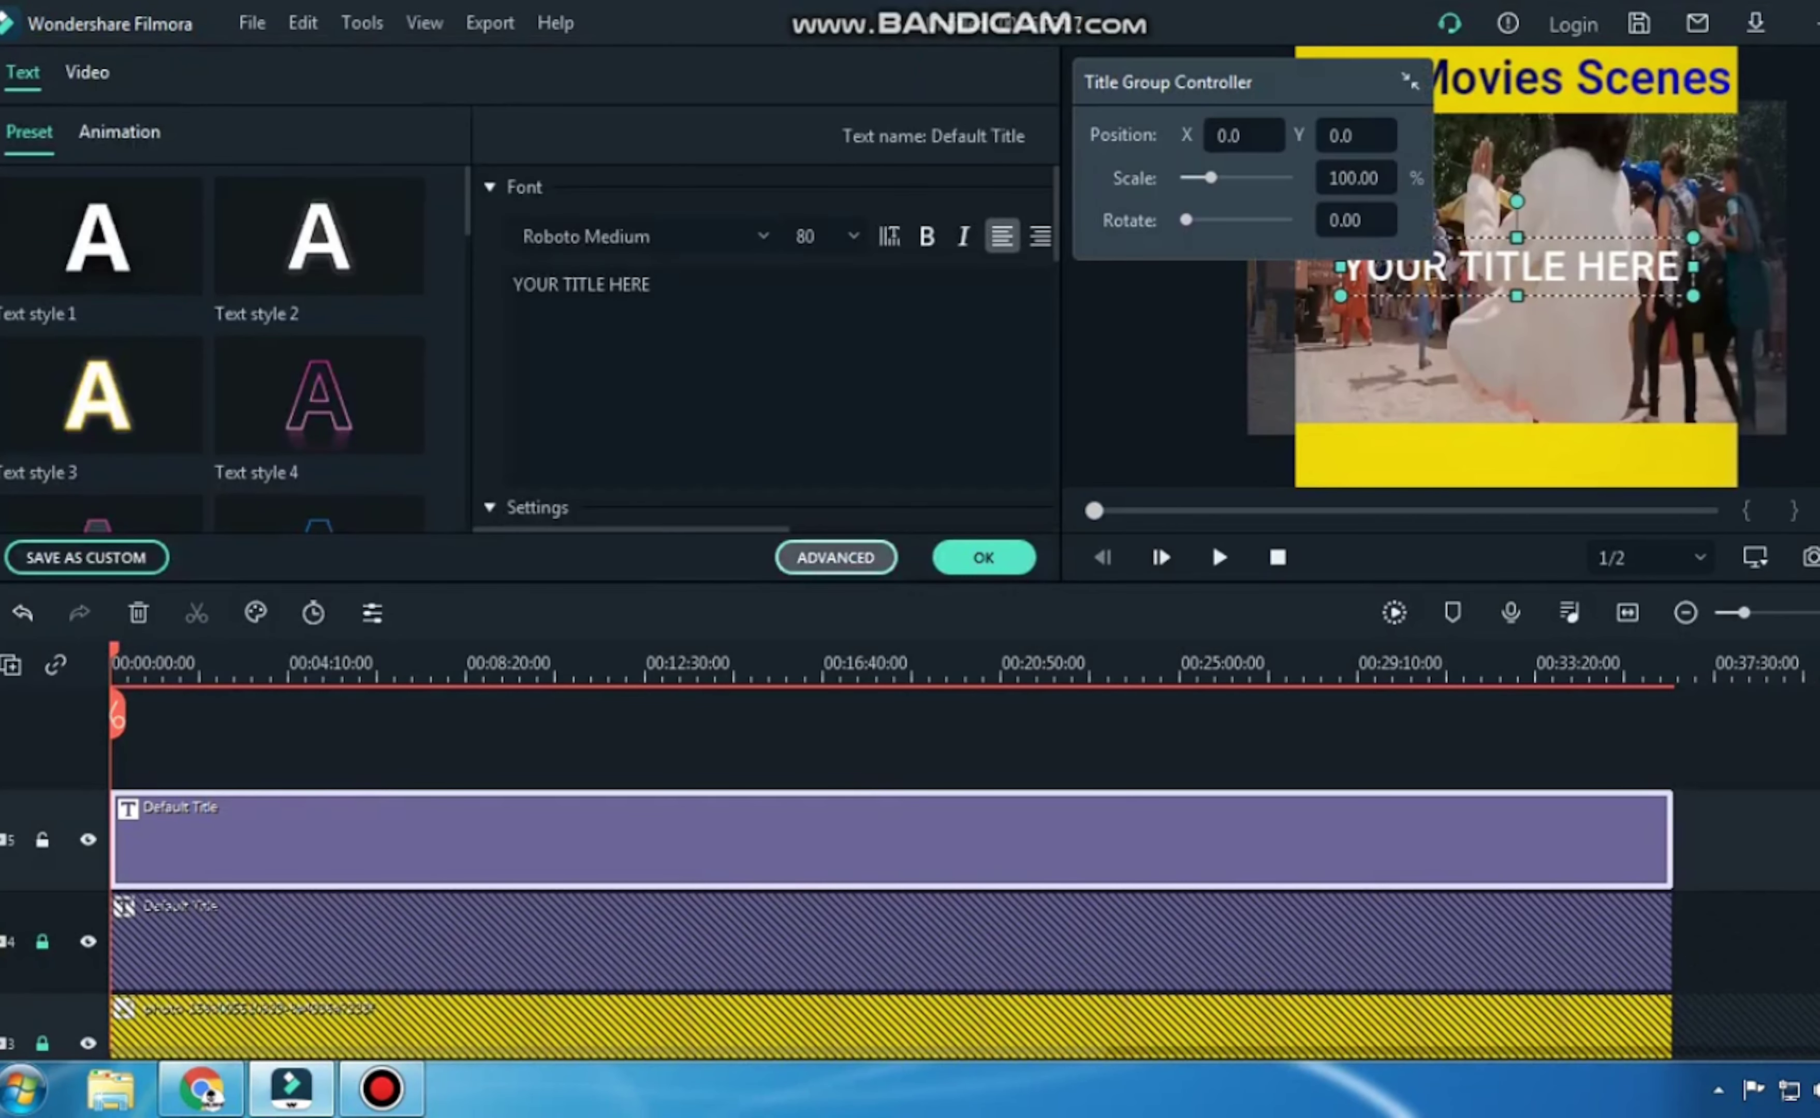
pyautogui.click(837, 557)
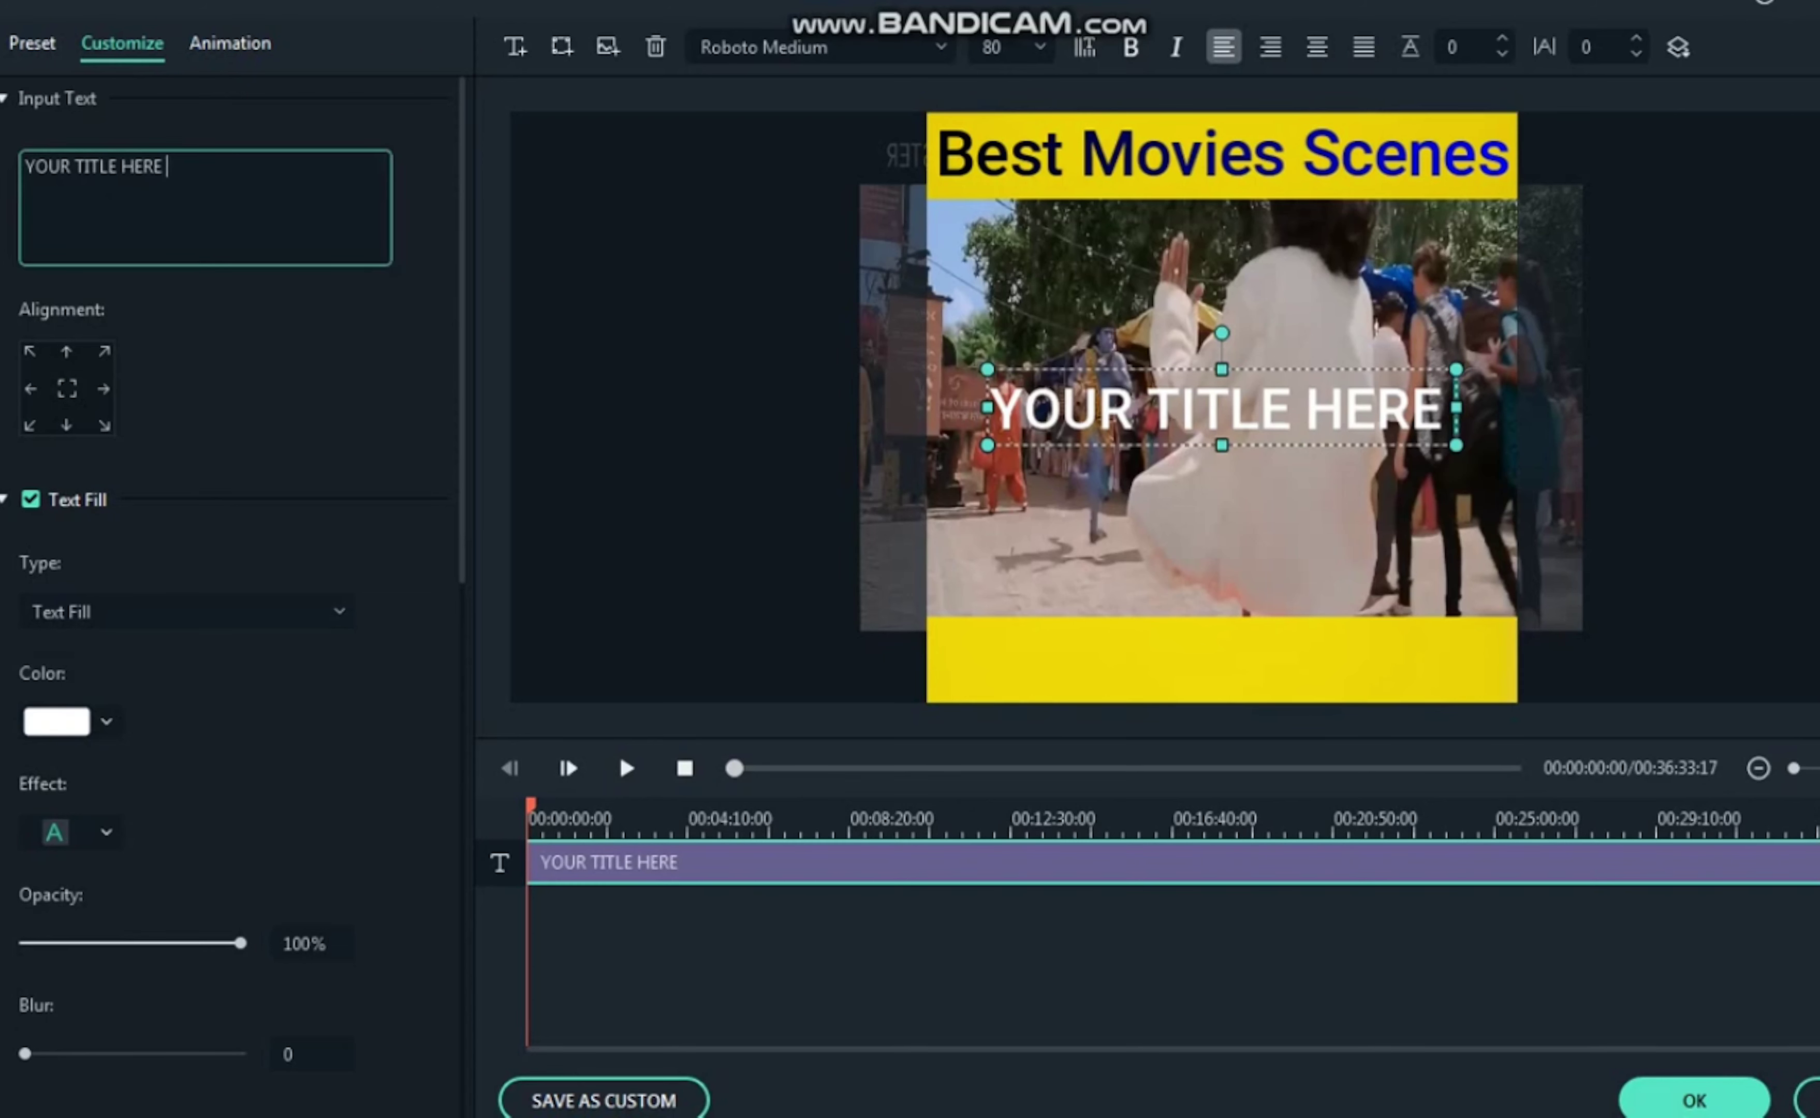
pyautogui.hotkey('ctrl', 'a')
pyautogui.press('BackSpace')
pyautogui.hotkey('ctrl', 'v')
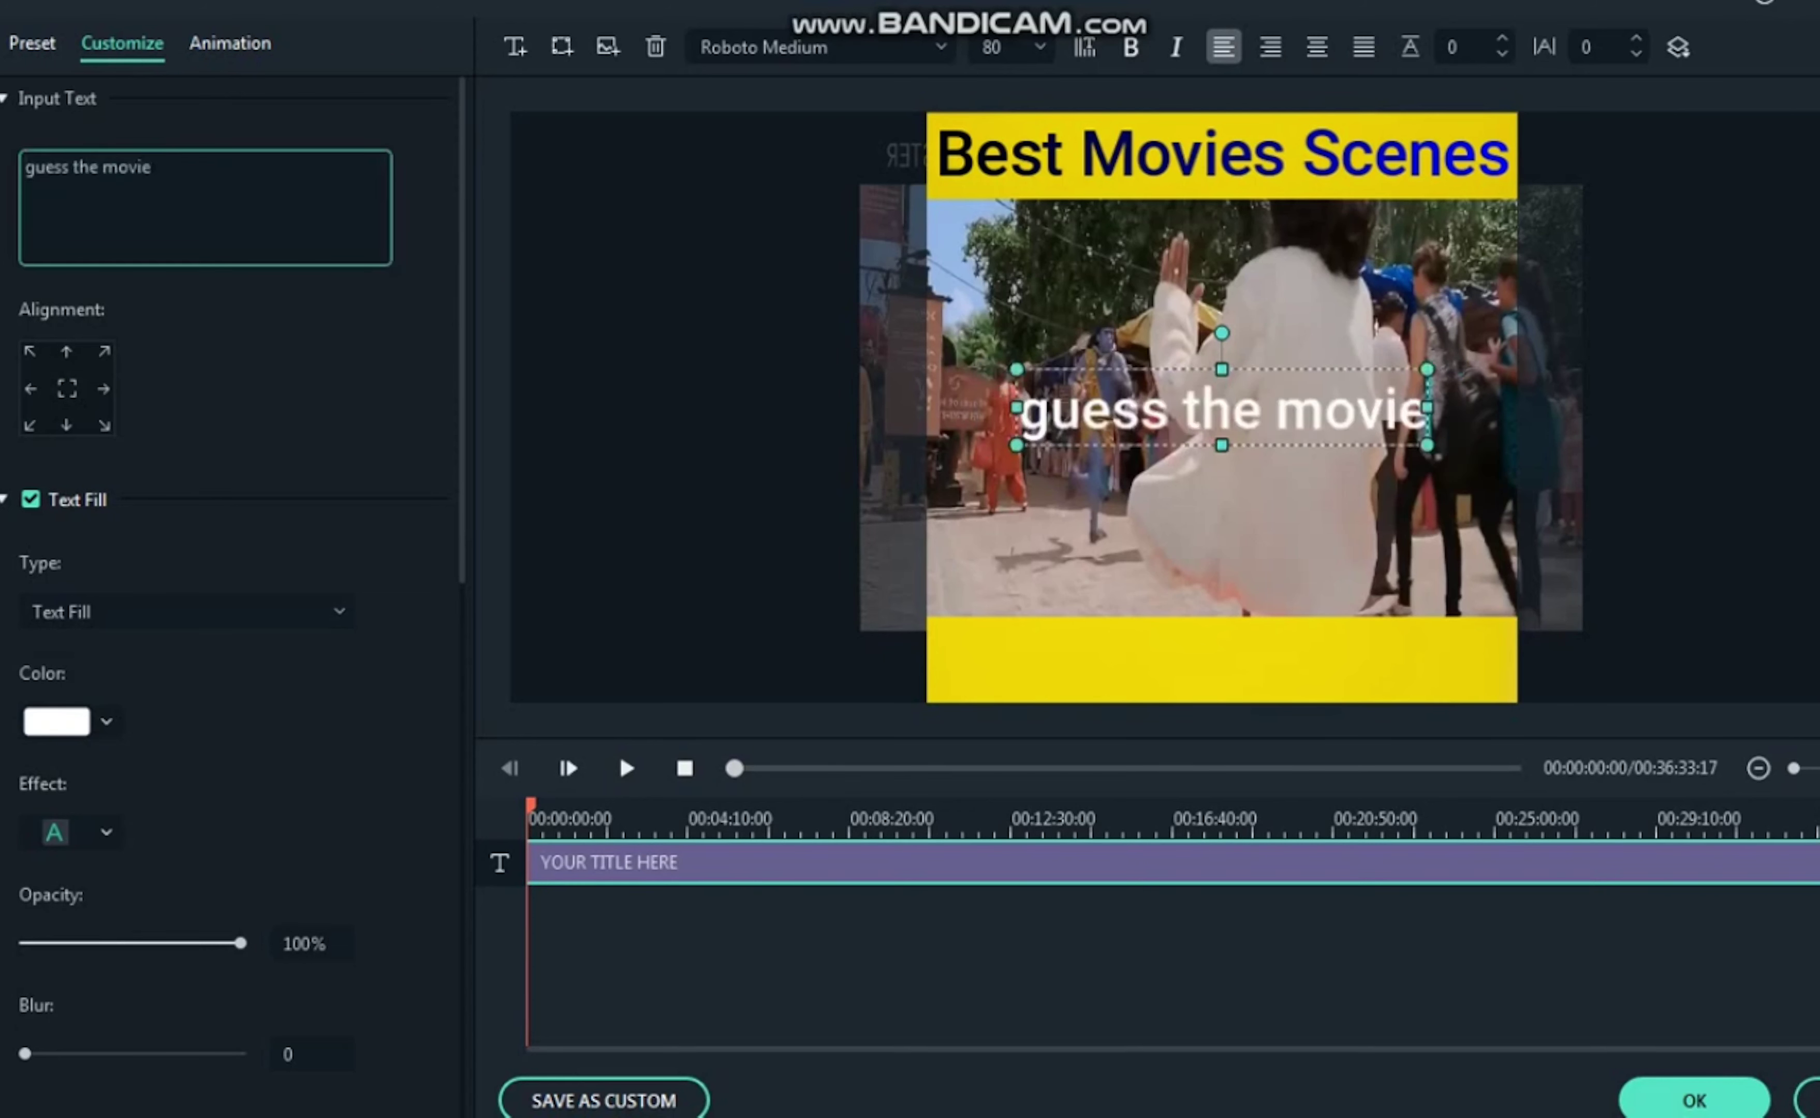
pyautogui.click(1040, 47)
pyautogui.click(1003, 288)
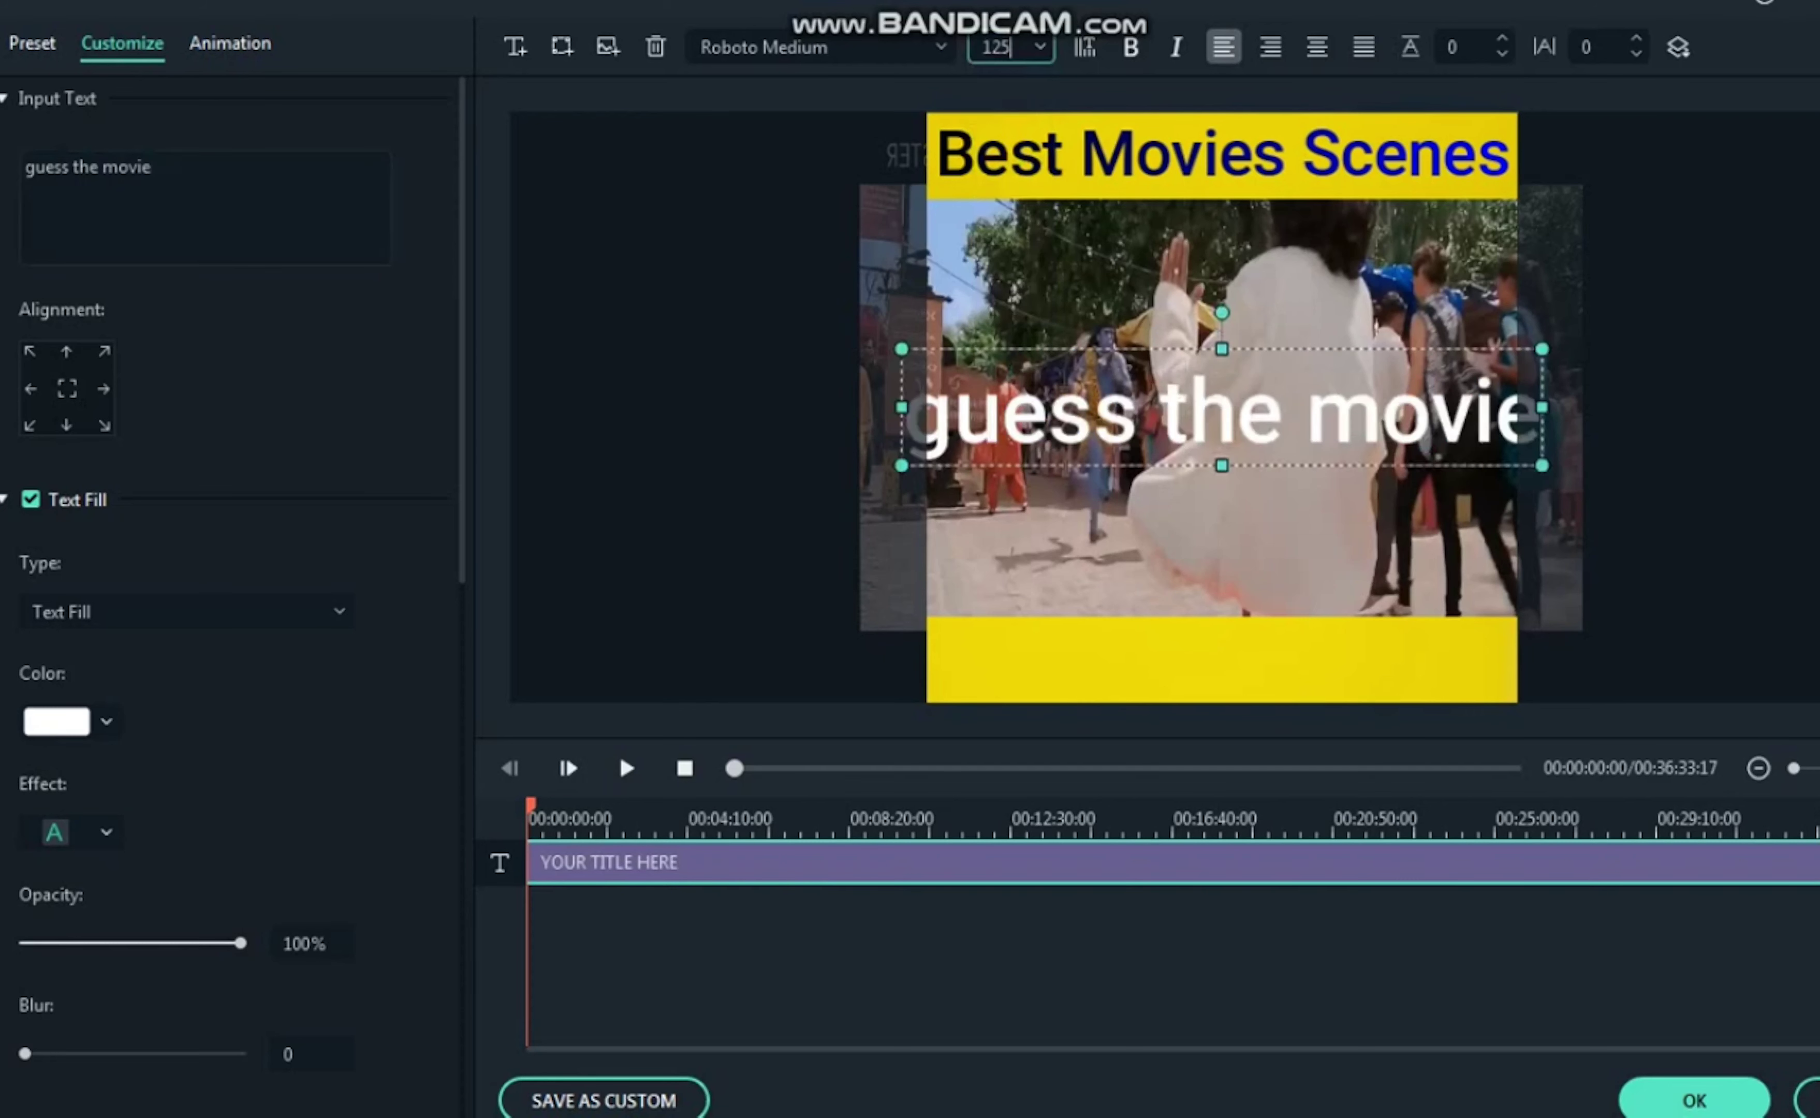
# Capitalize each word of the title so it reads "Guess The Movie".
pyautogui.moveTo(25, 167); pyautogui.dragTo(124, 167)
pyautogui.write('G')
pyautogui.write('T')
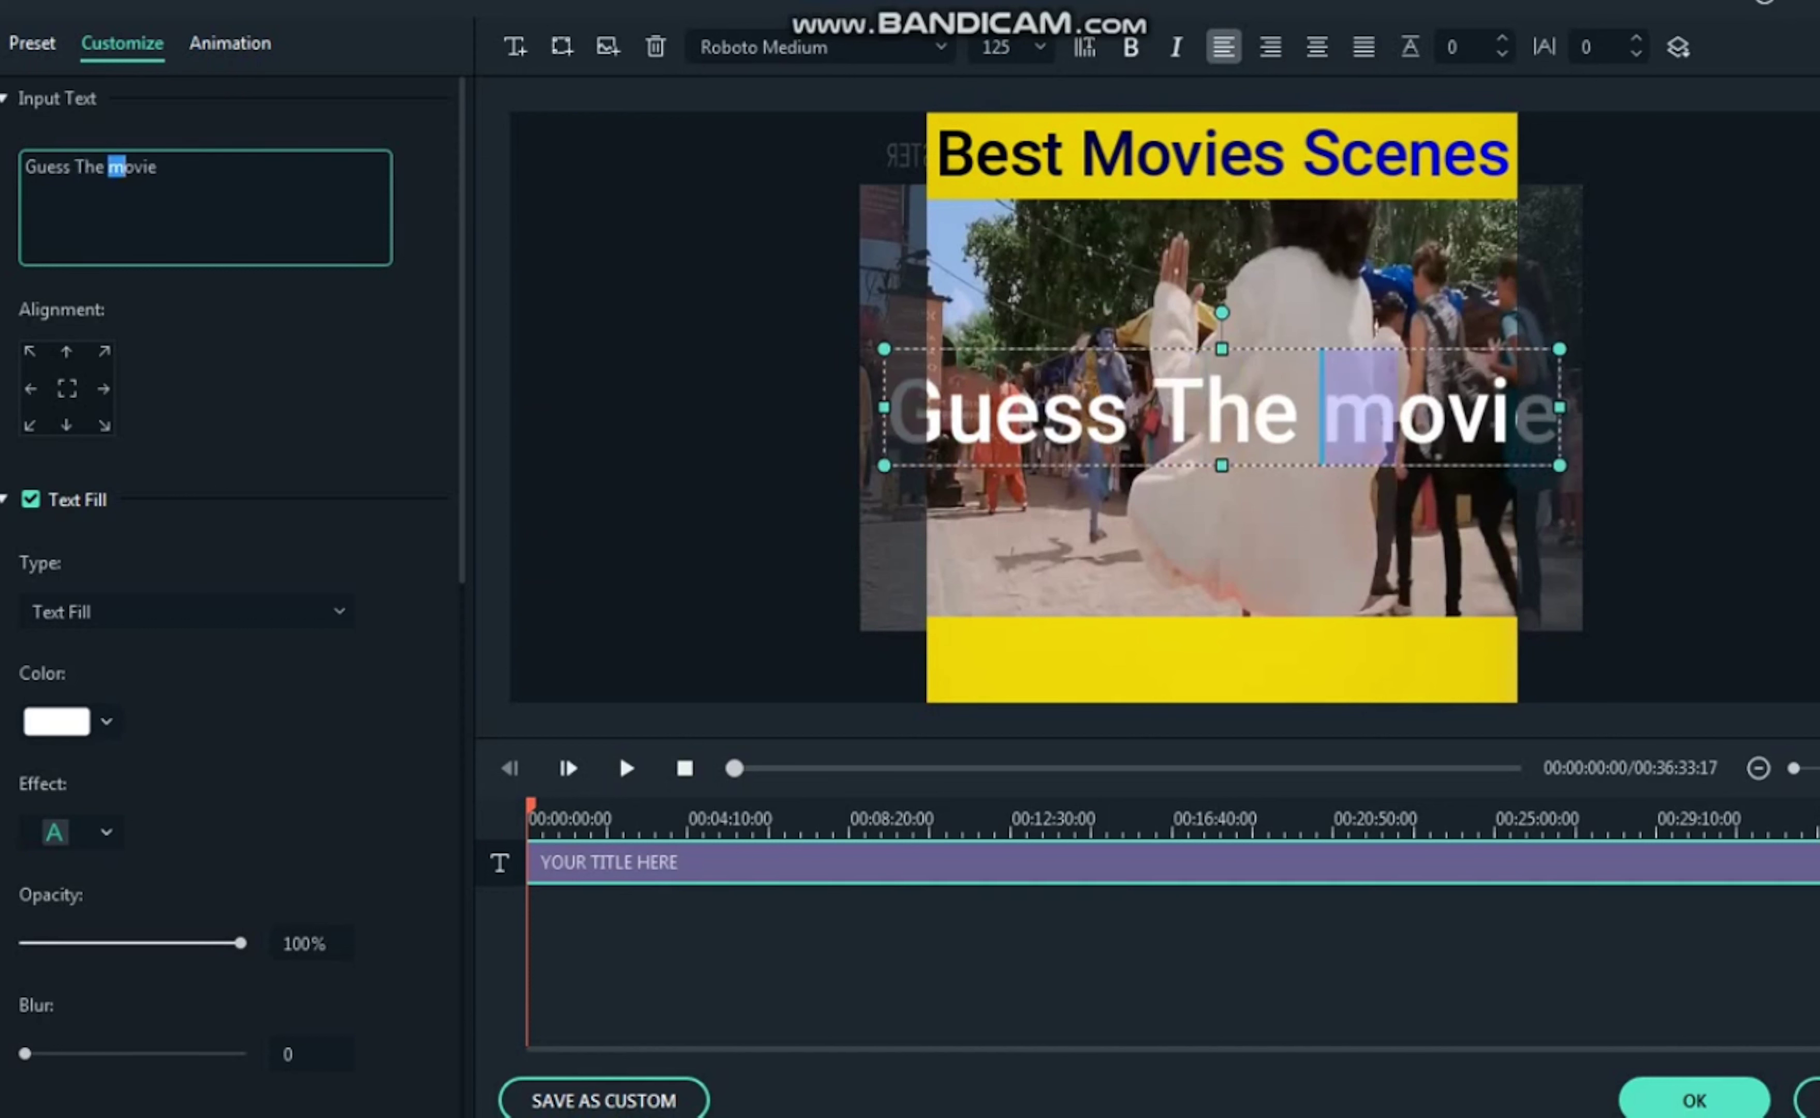
pyautogui.write('M')
# Narrow the "Guess The Movie" text to the square frame's width and move it onto the lower yellow band.
pyautogui.click(1222, 410)
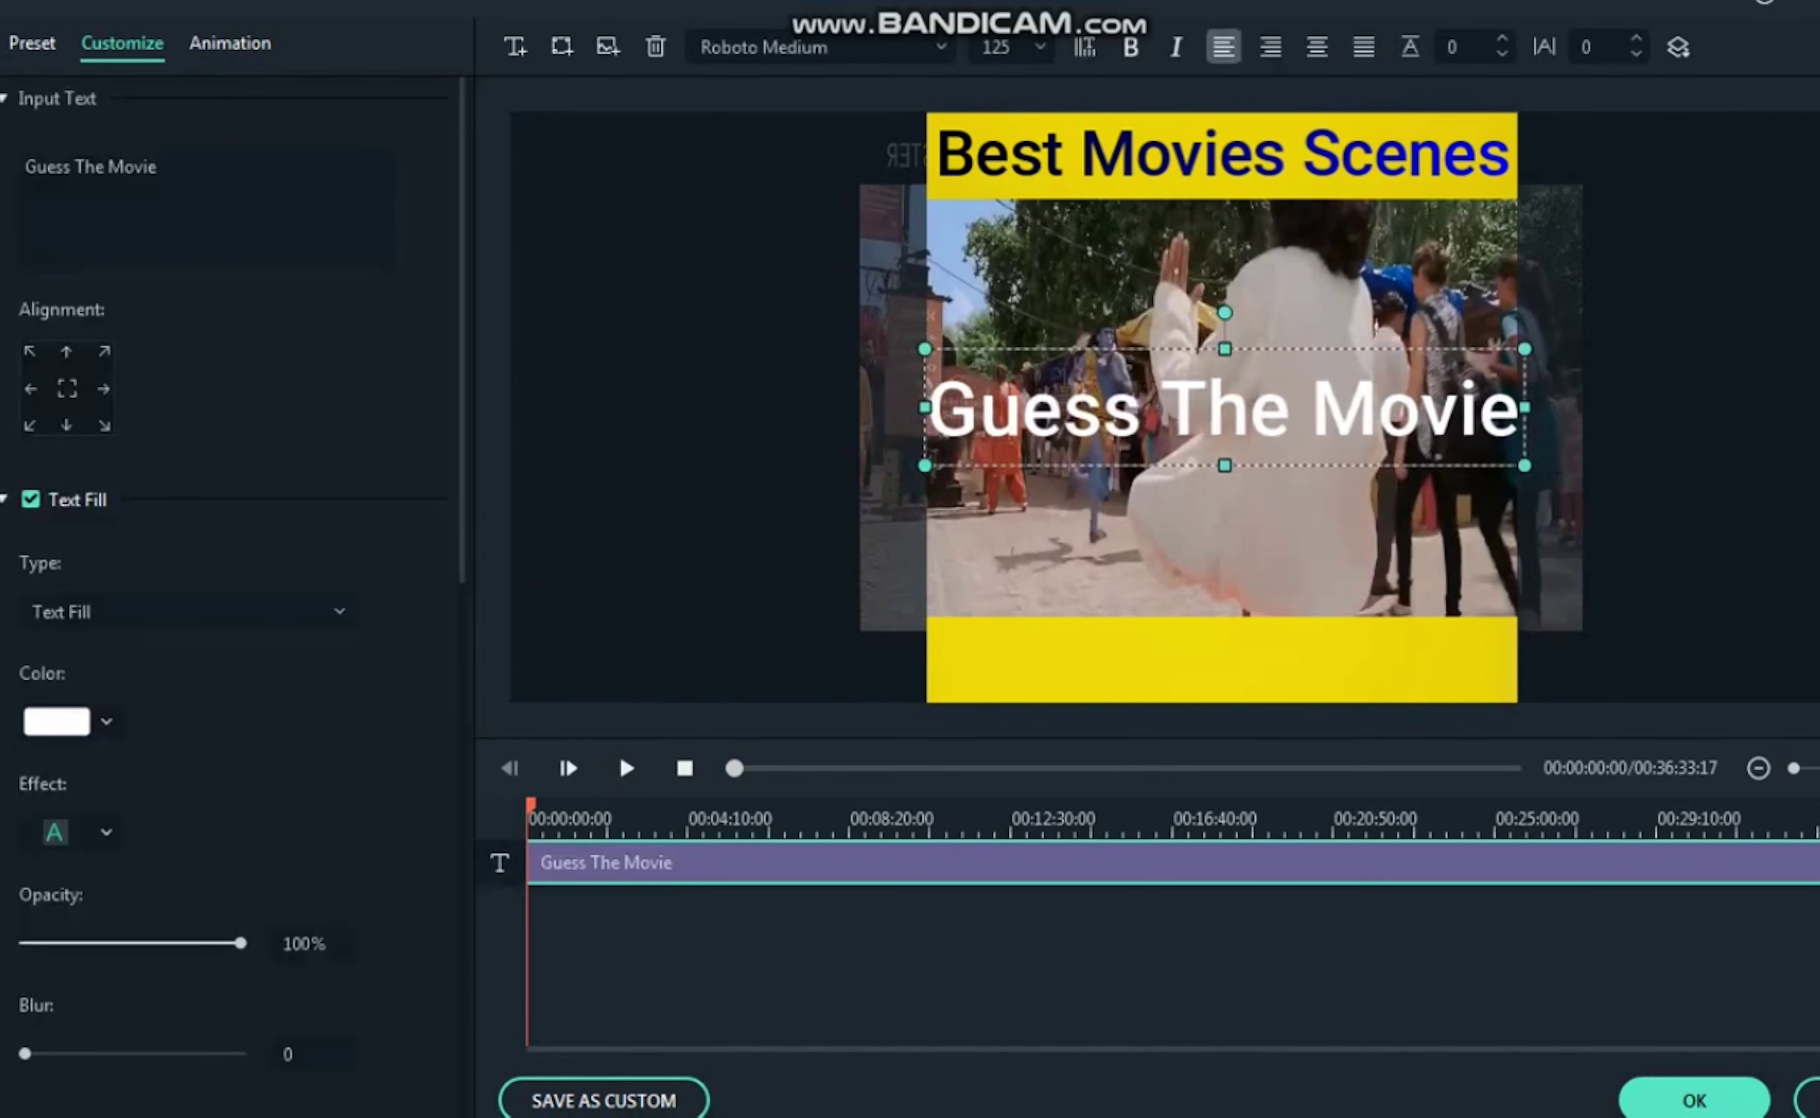
pyautogui.moveTo(1224, 408); pyautogui.dragTo(1226, 661)
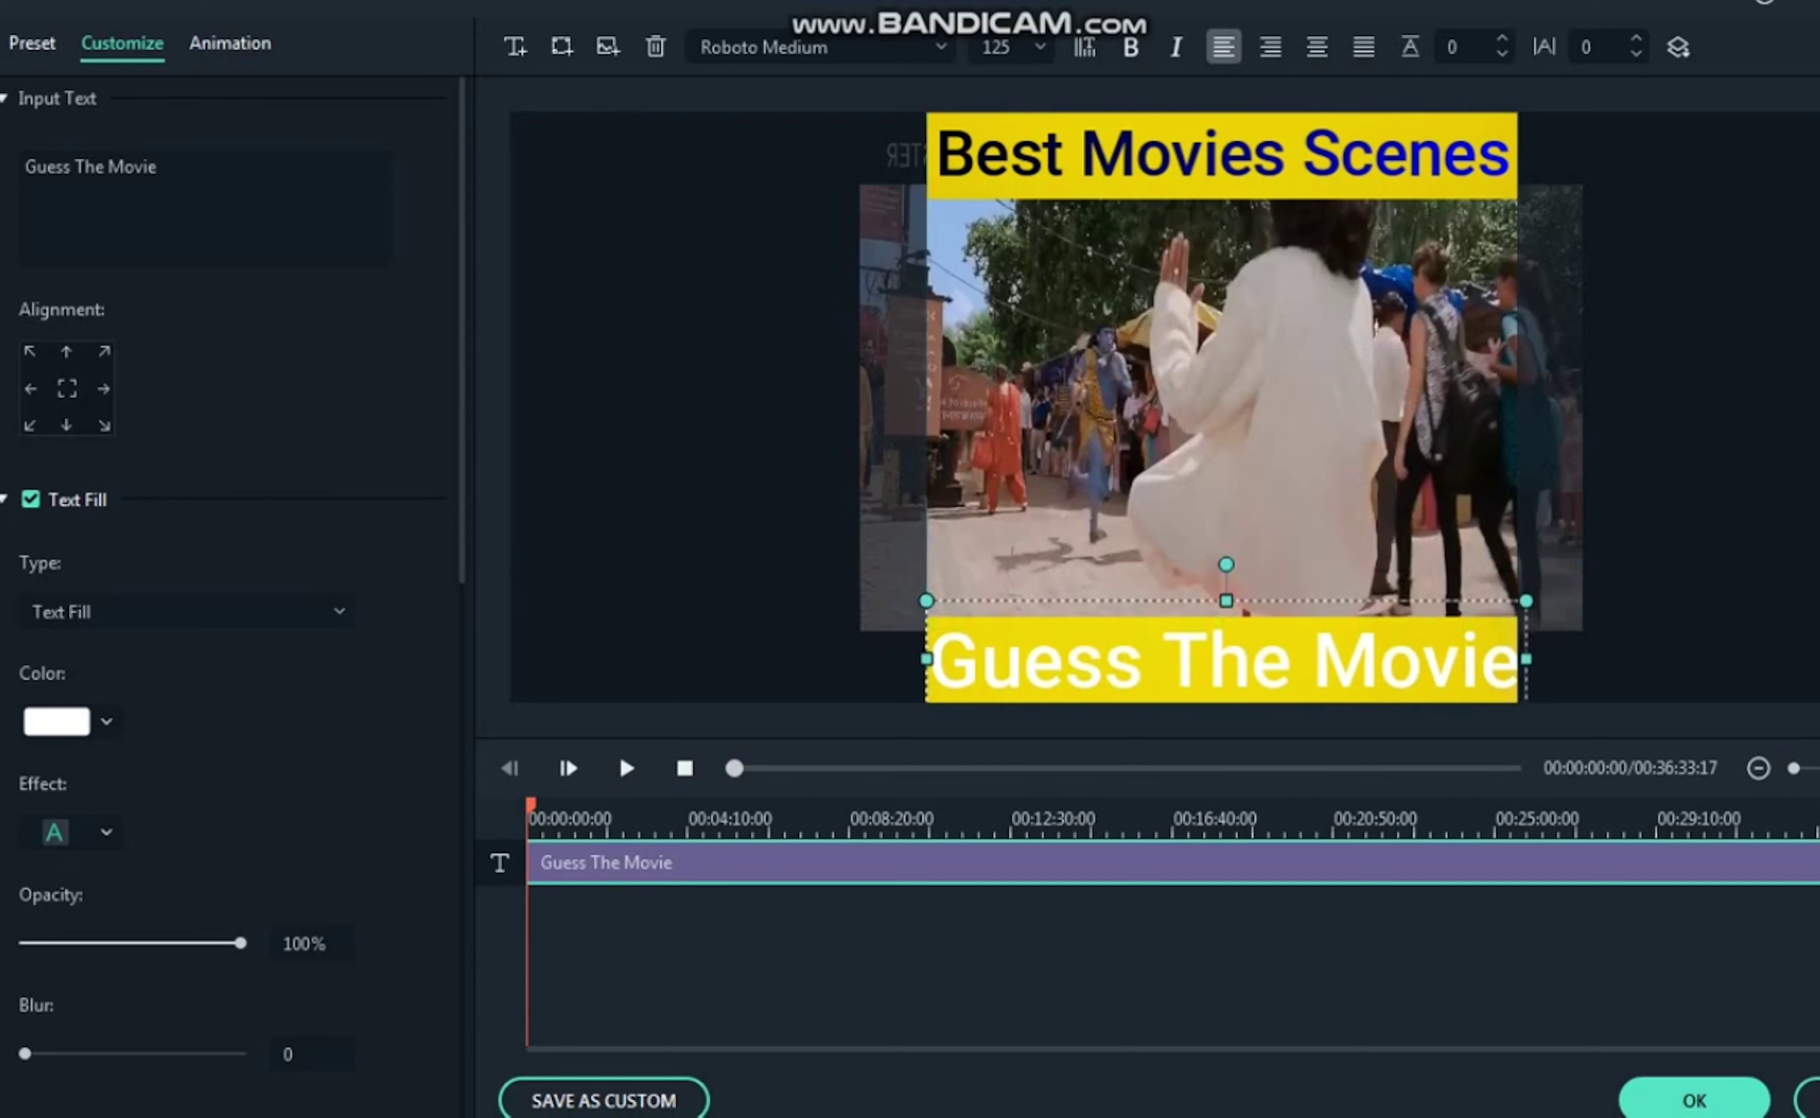
# Fill the "Guess The Movie" text with black and turn on its text border.
pyautogui.click(106, 722)
pyautogui.click(34, 888)
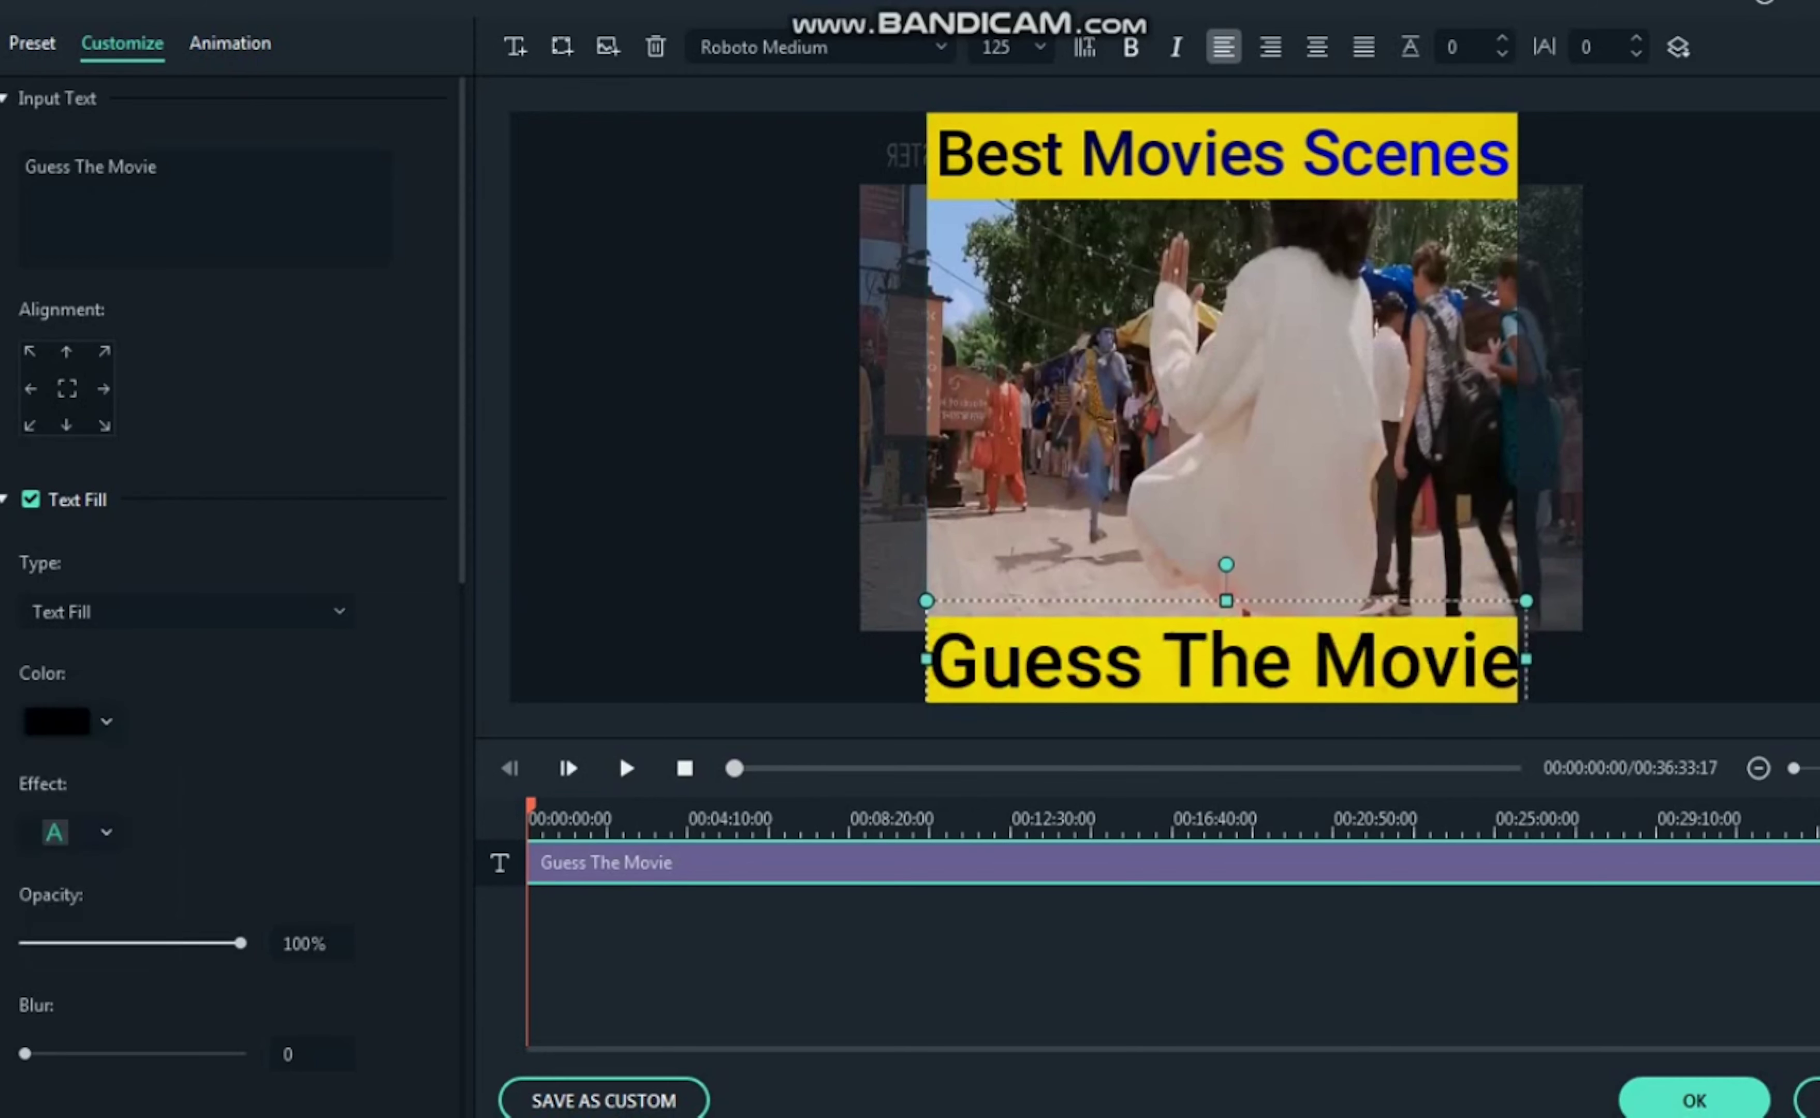
pyautogui.scroll(-3, 224, 560)
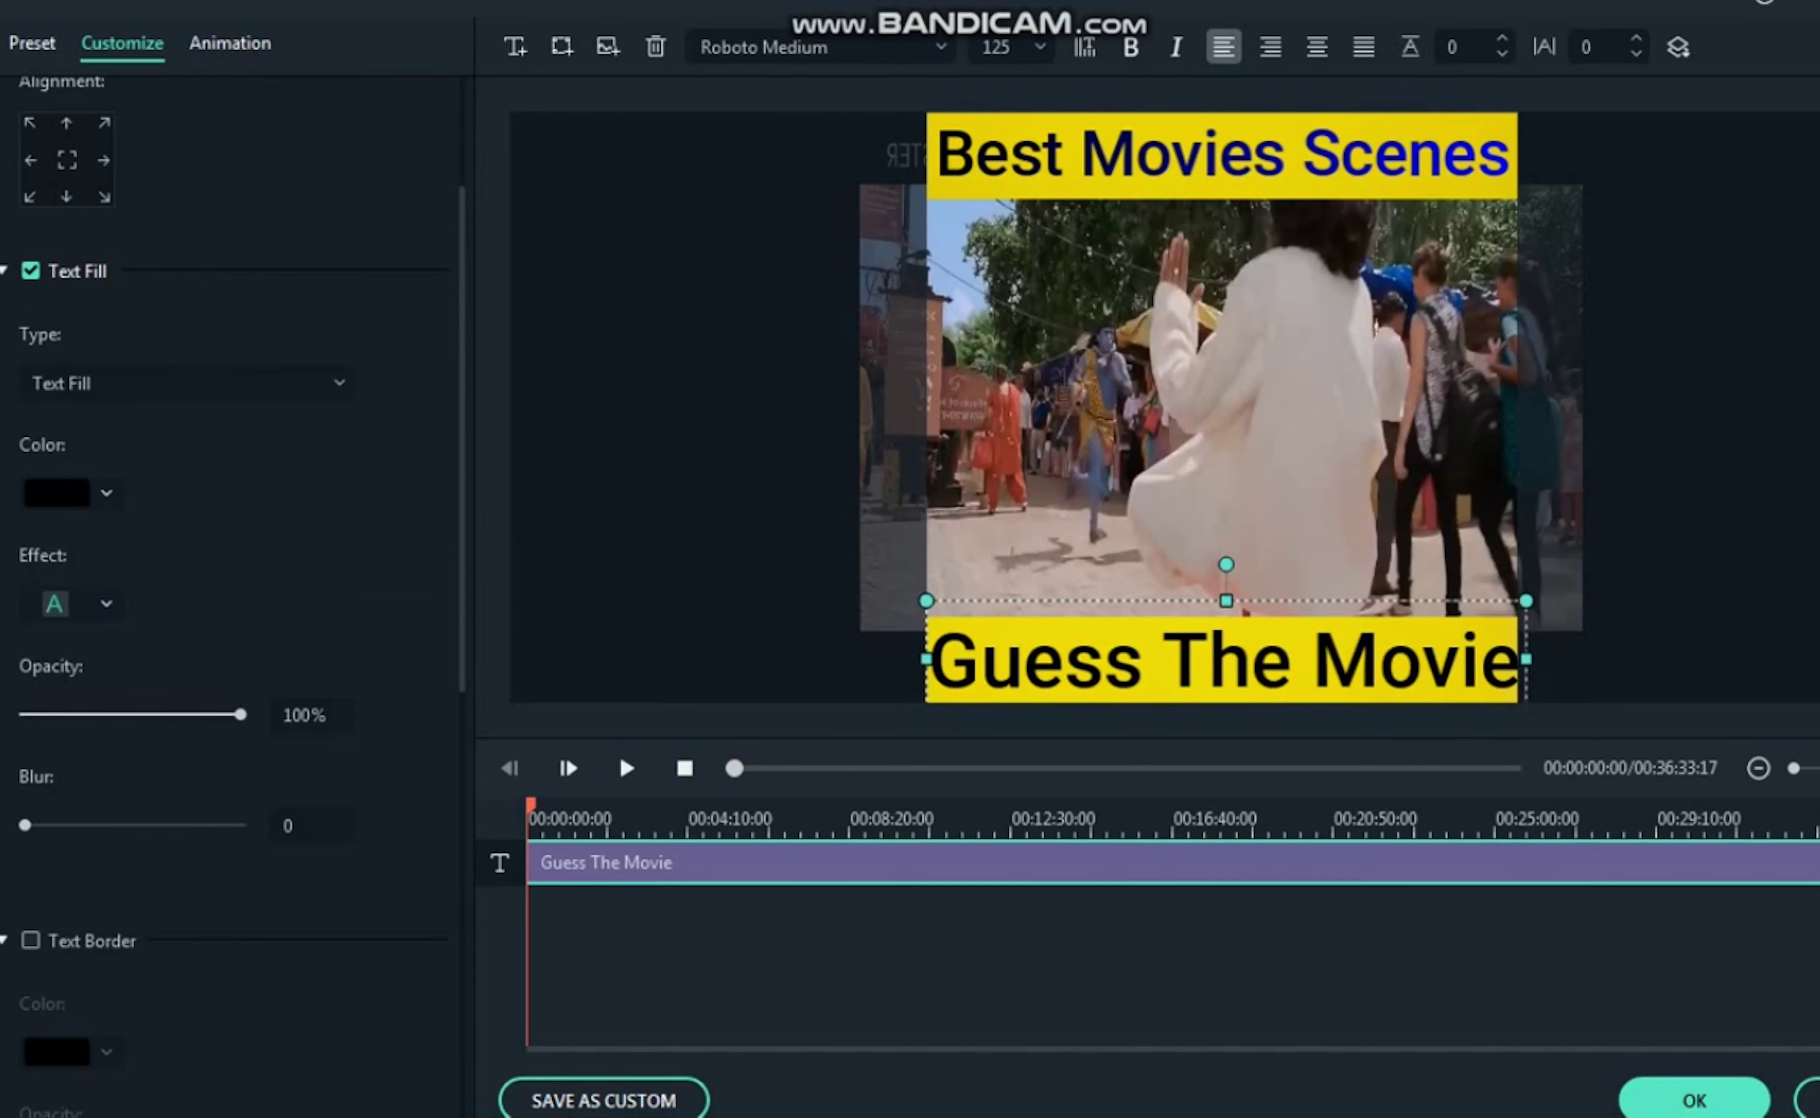
pyautogui.click(30, 940)
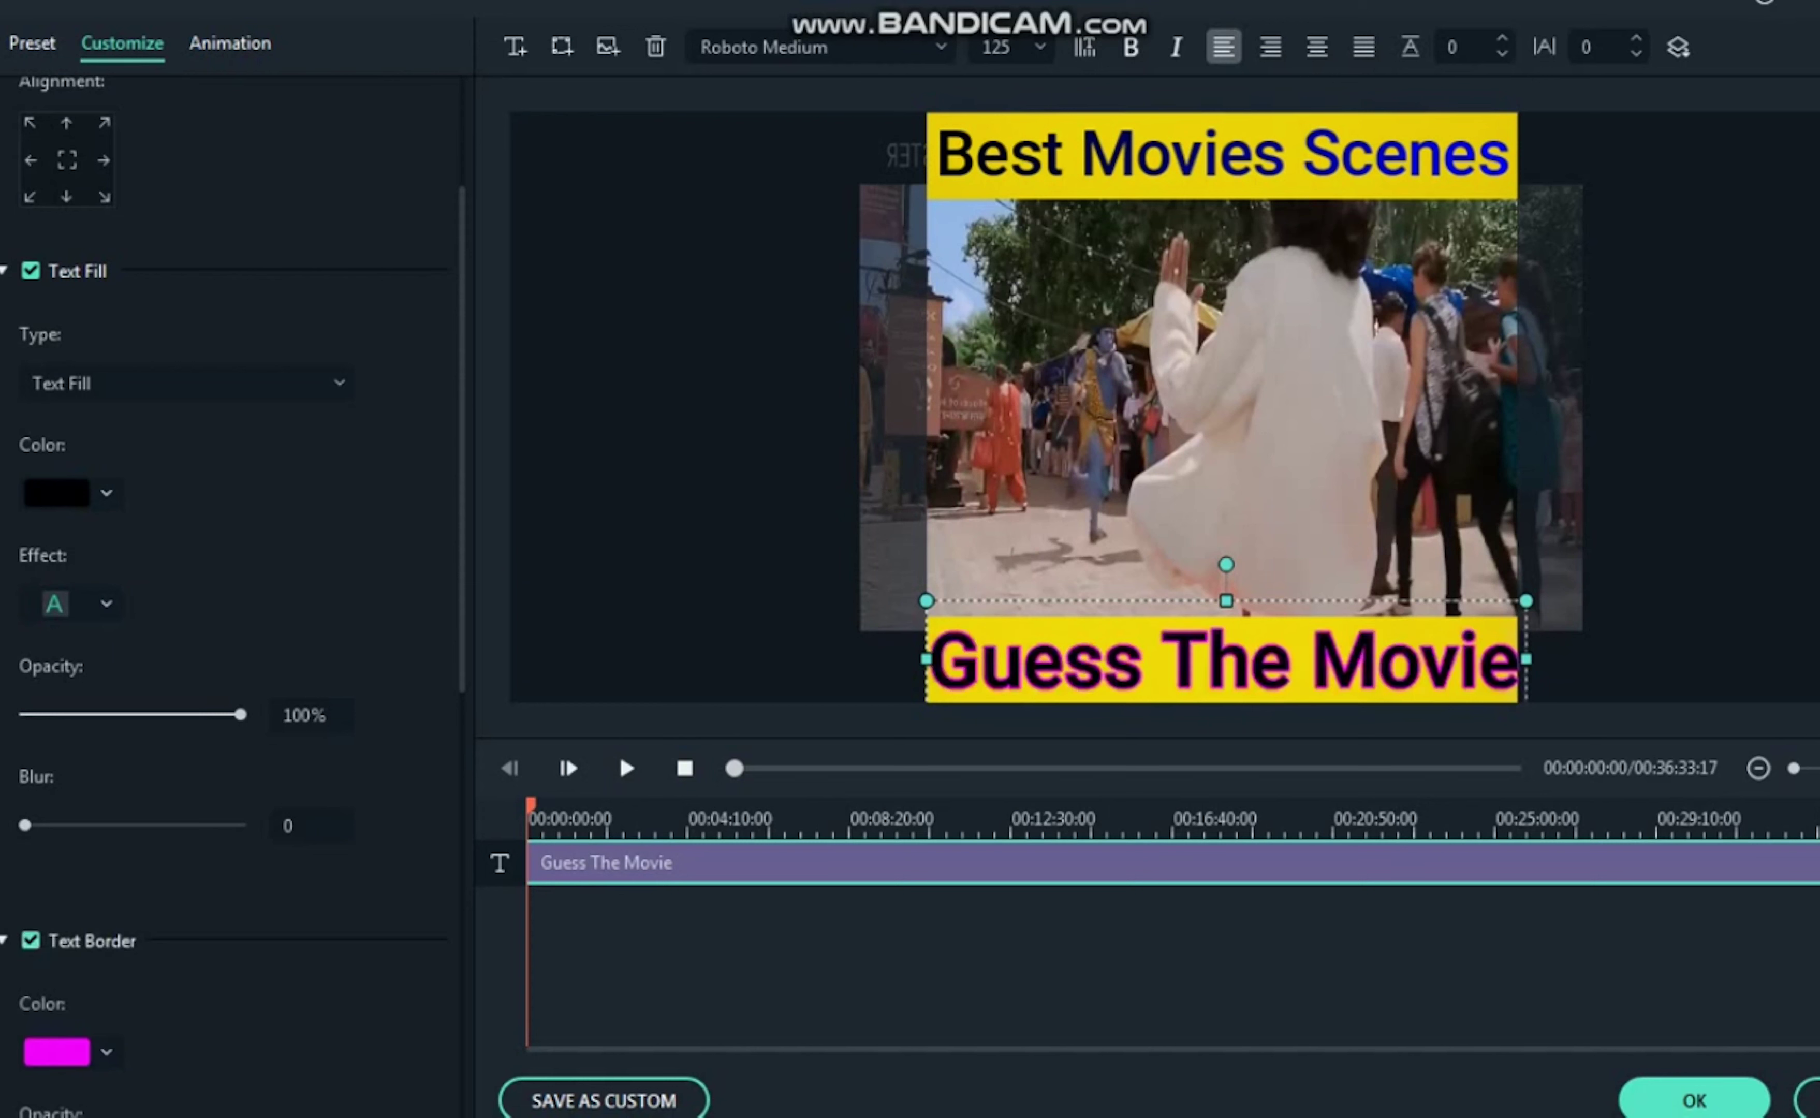